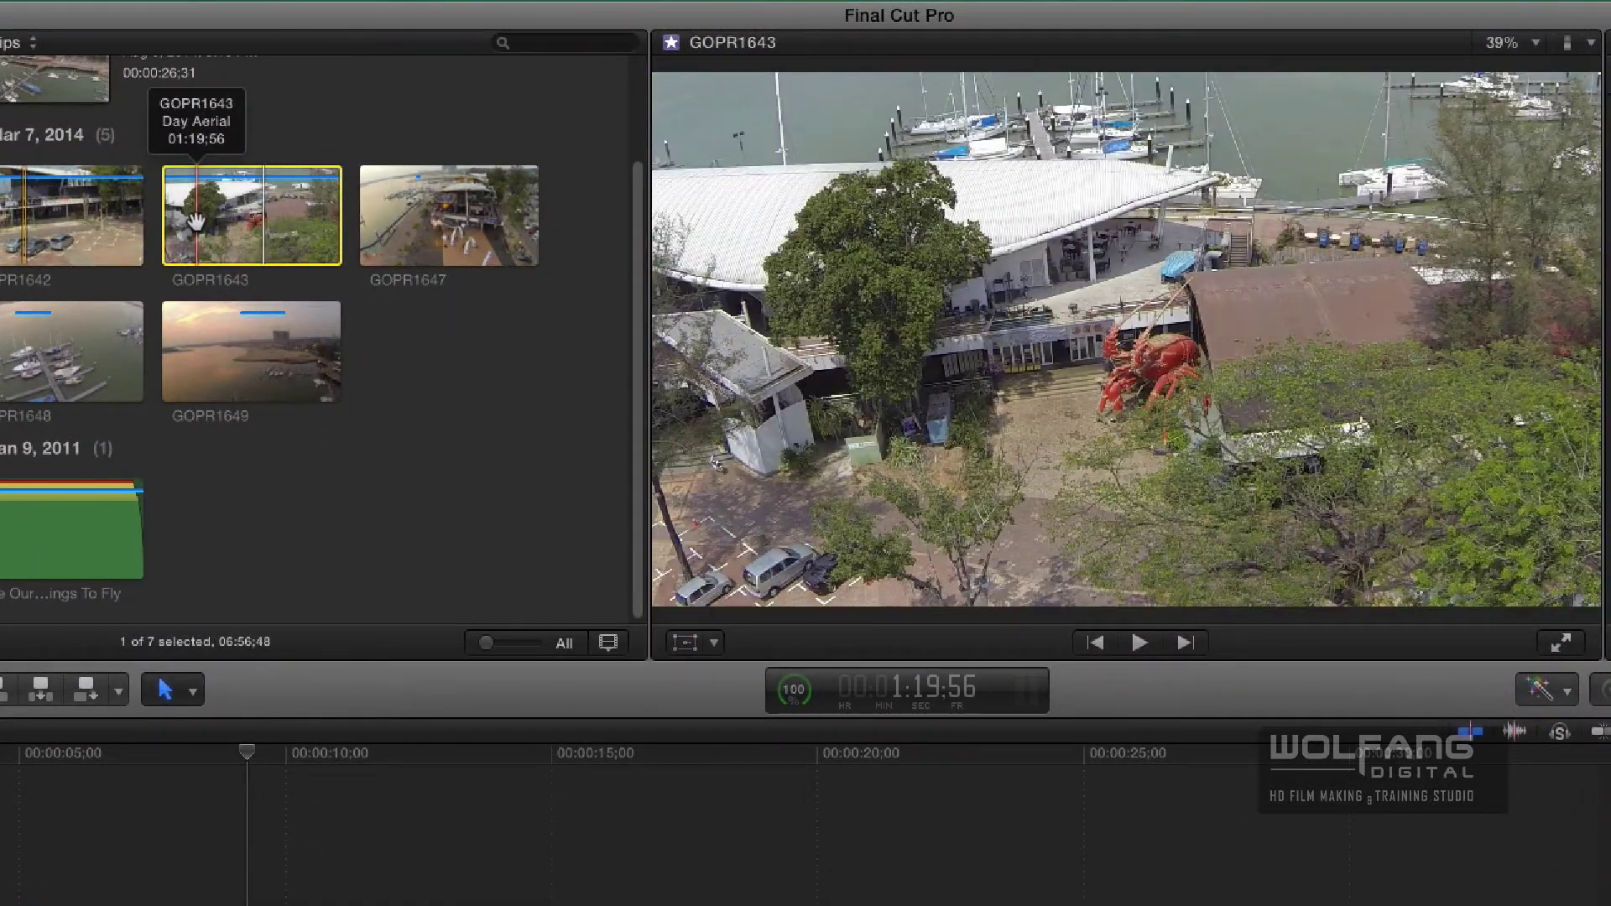
Play GOPR1643 and mark the first range as a favorite.
{"action": "key", "text": "space"}
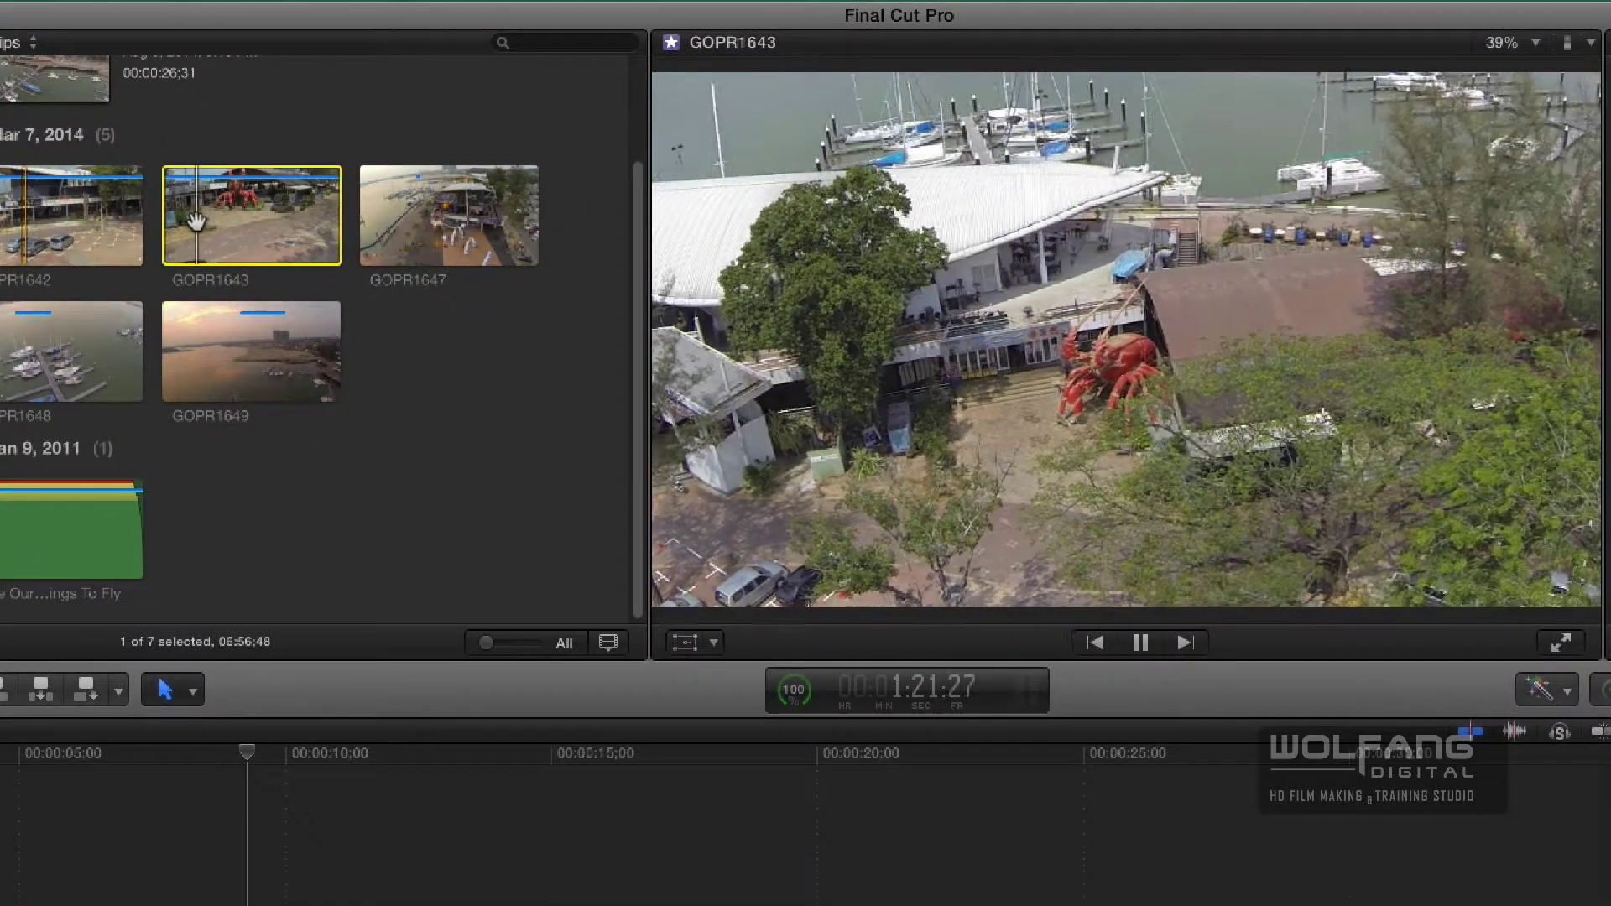
{"action": "key", "text": "i"}
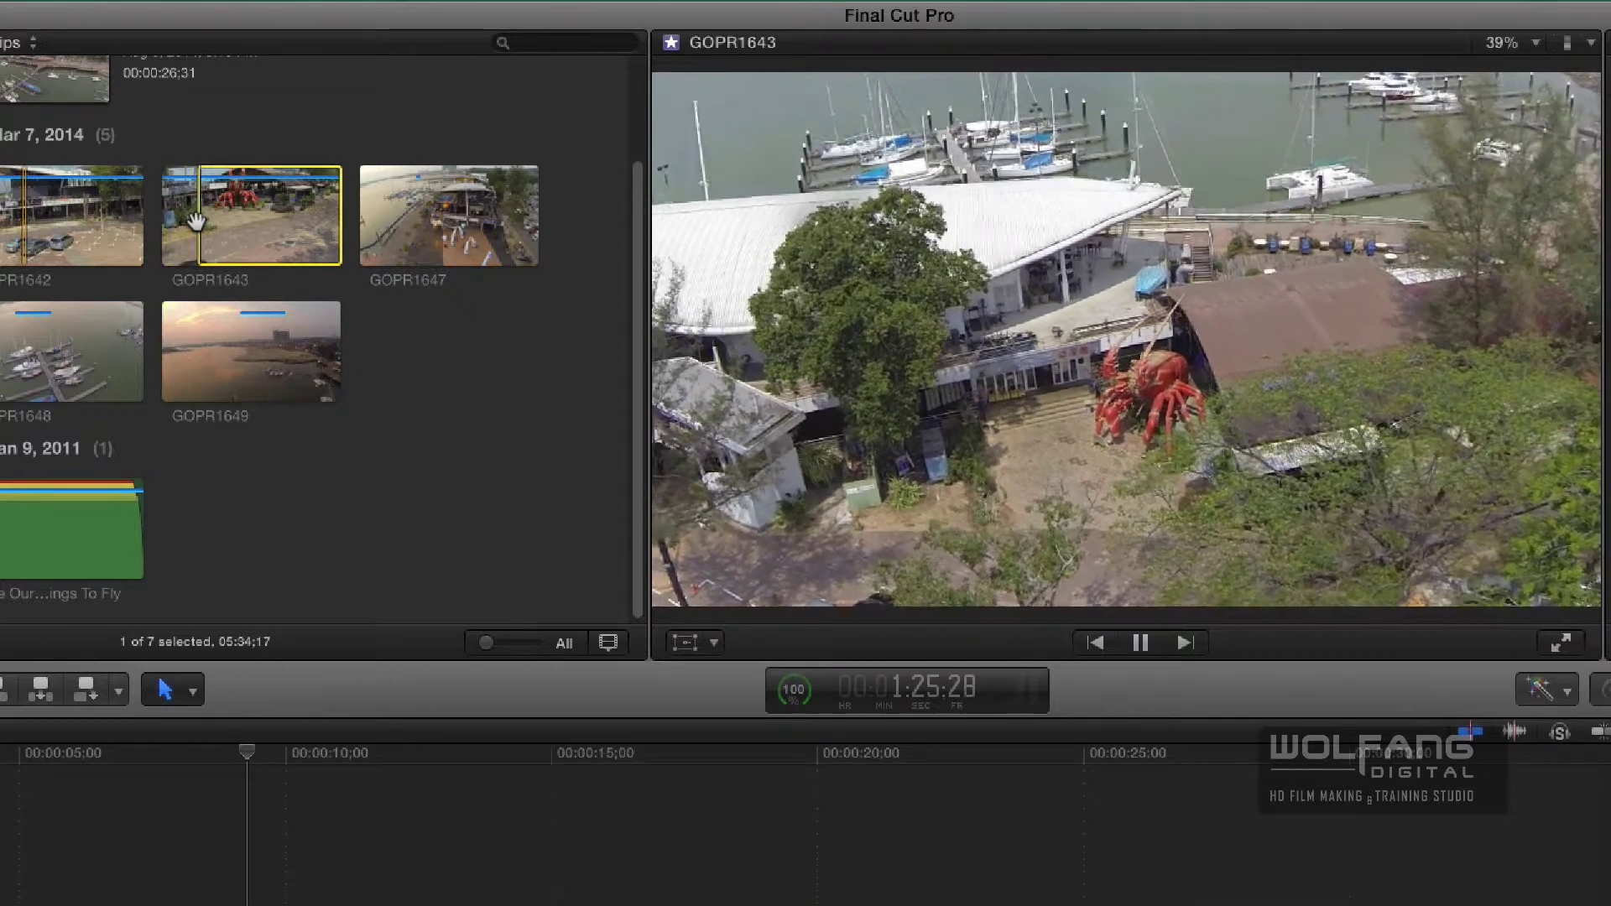
{"action": "key", "text": "space"}
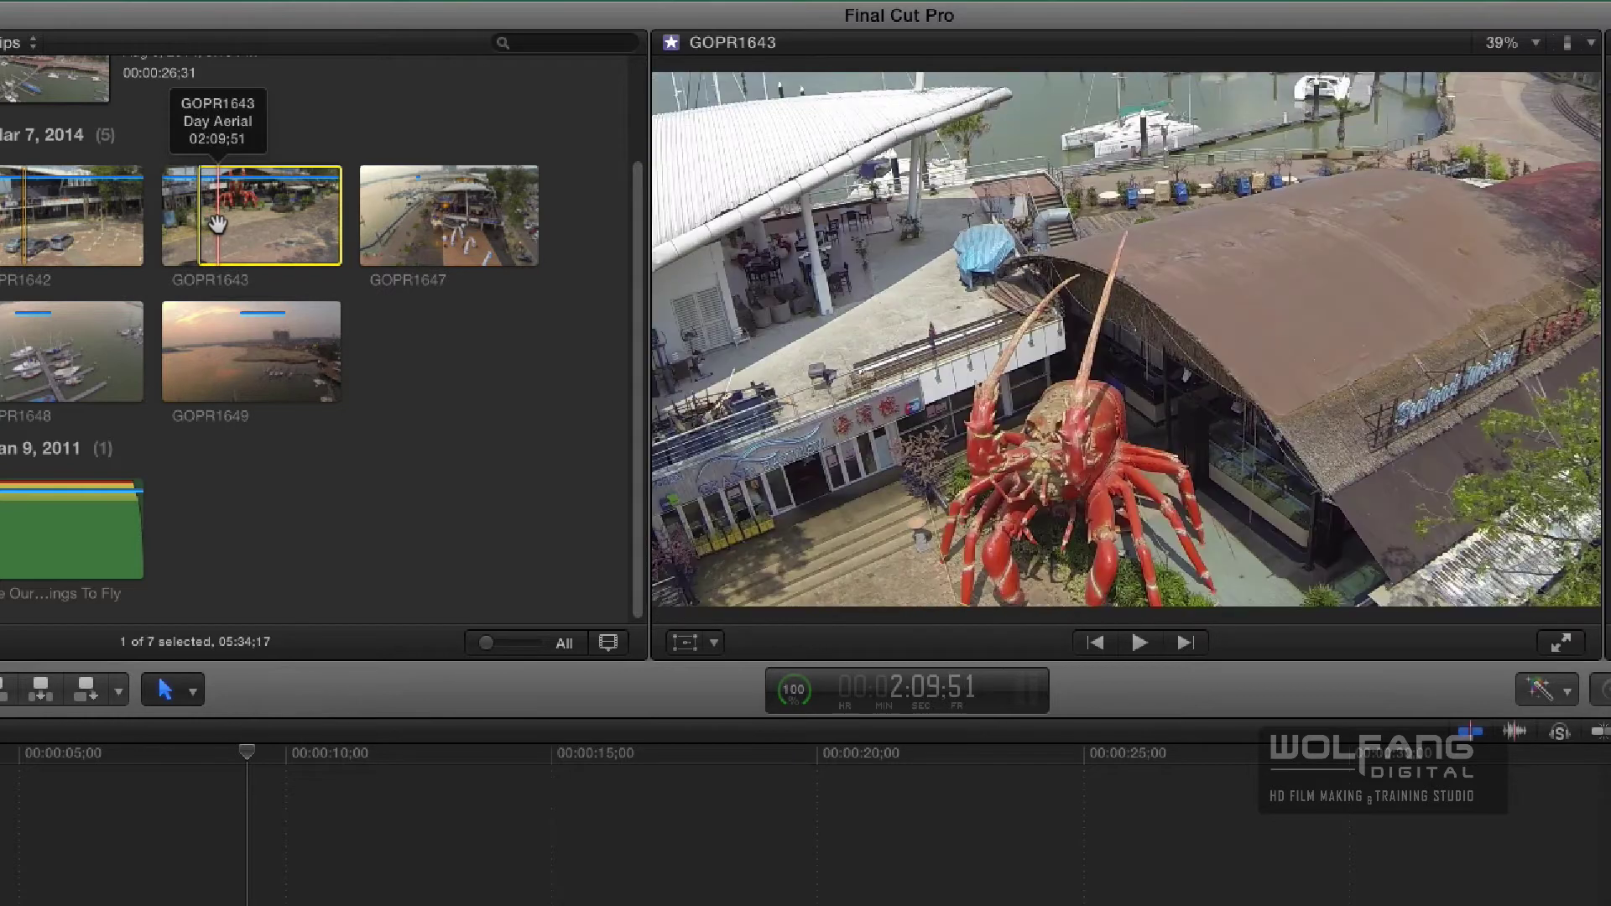
{"action": "key", "text": "o"}
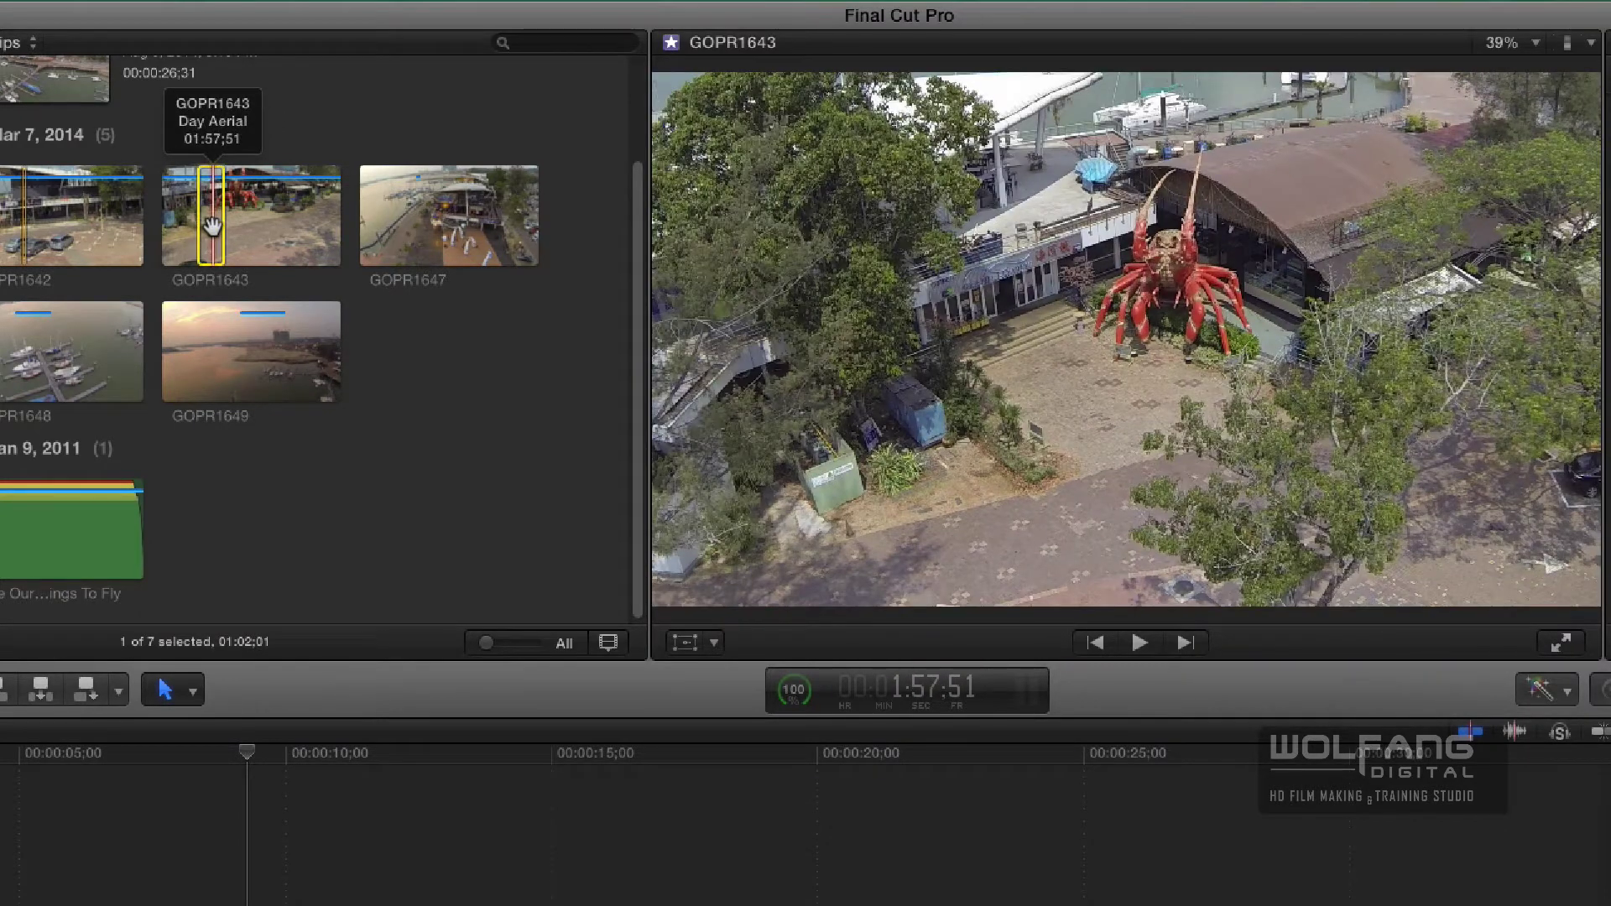
{"action": "key", "text": "f"}
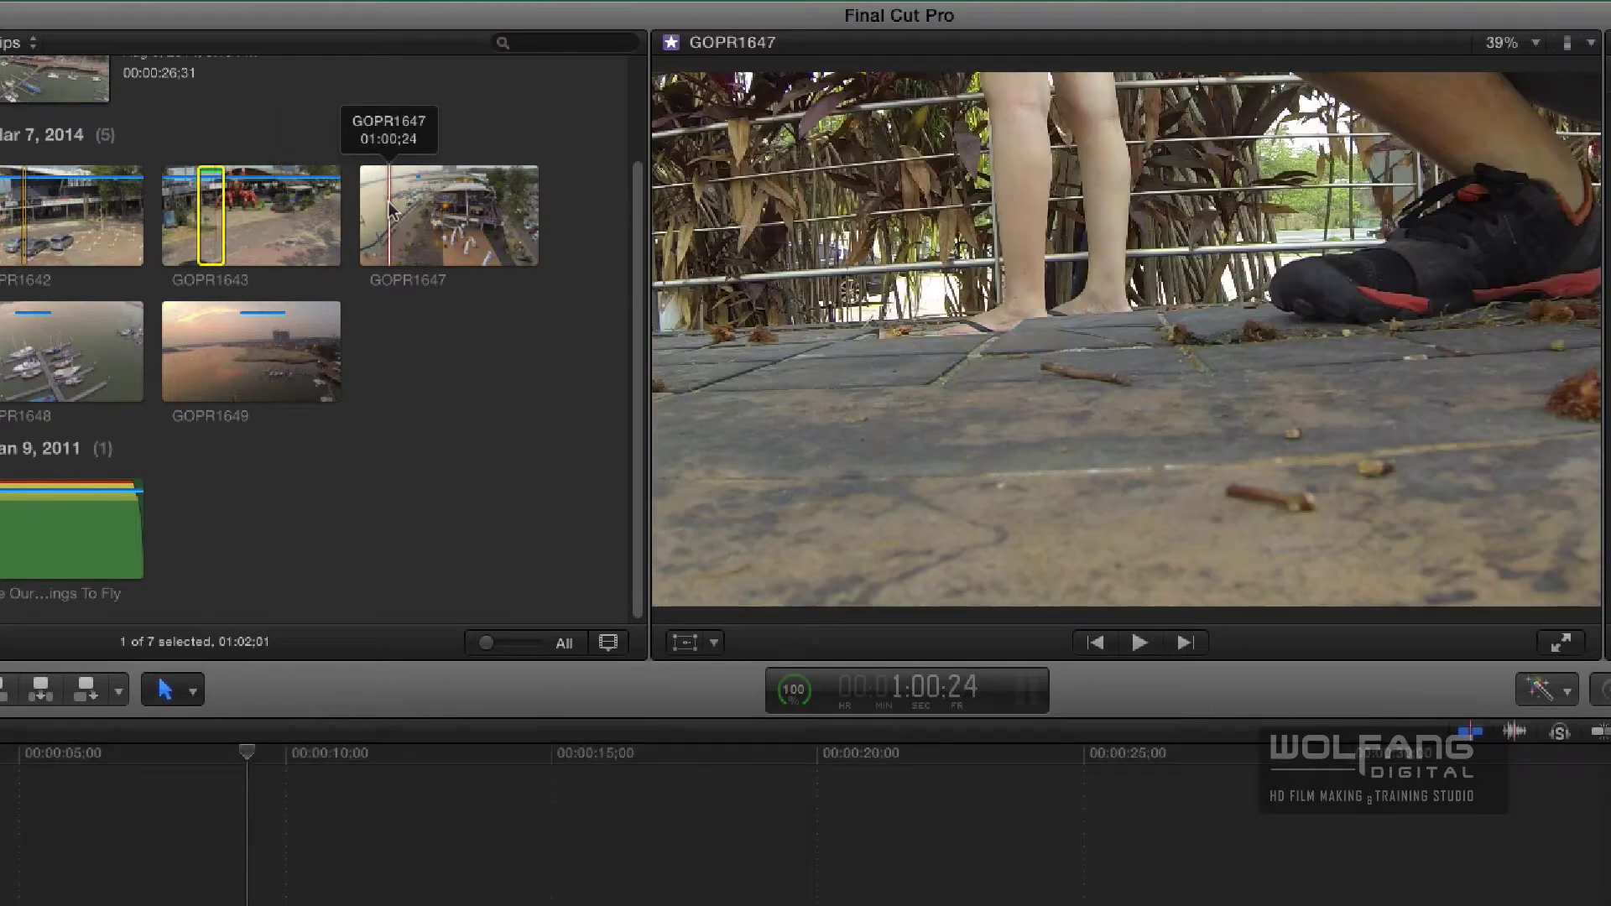
Mark a second, shorter GOPR1643 range as a favorite.
{"action": "left_click", "coordinate": [390, 202]}
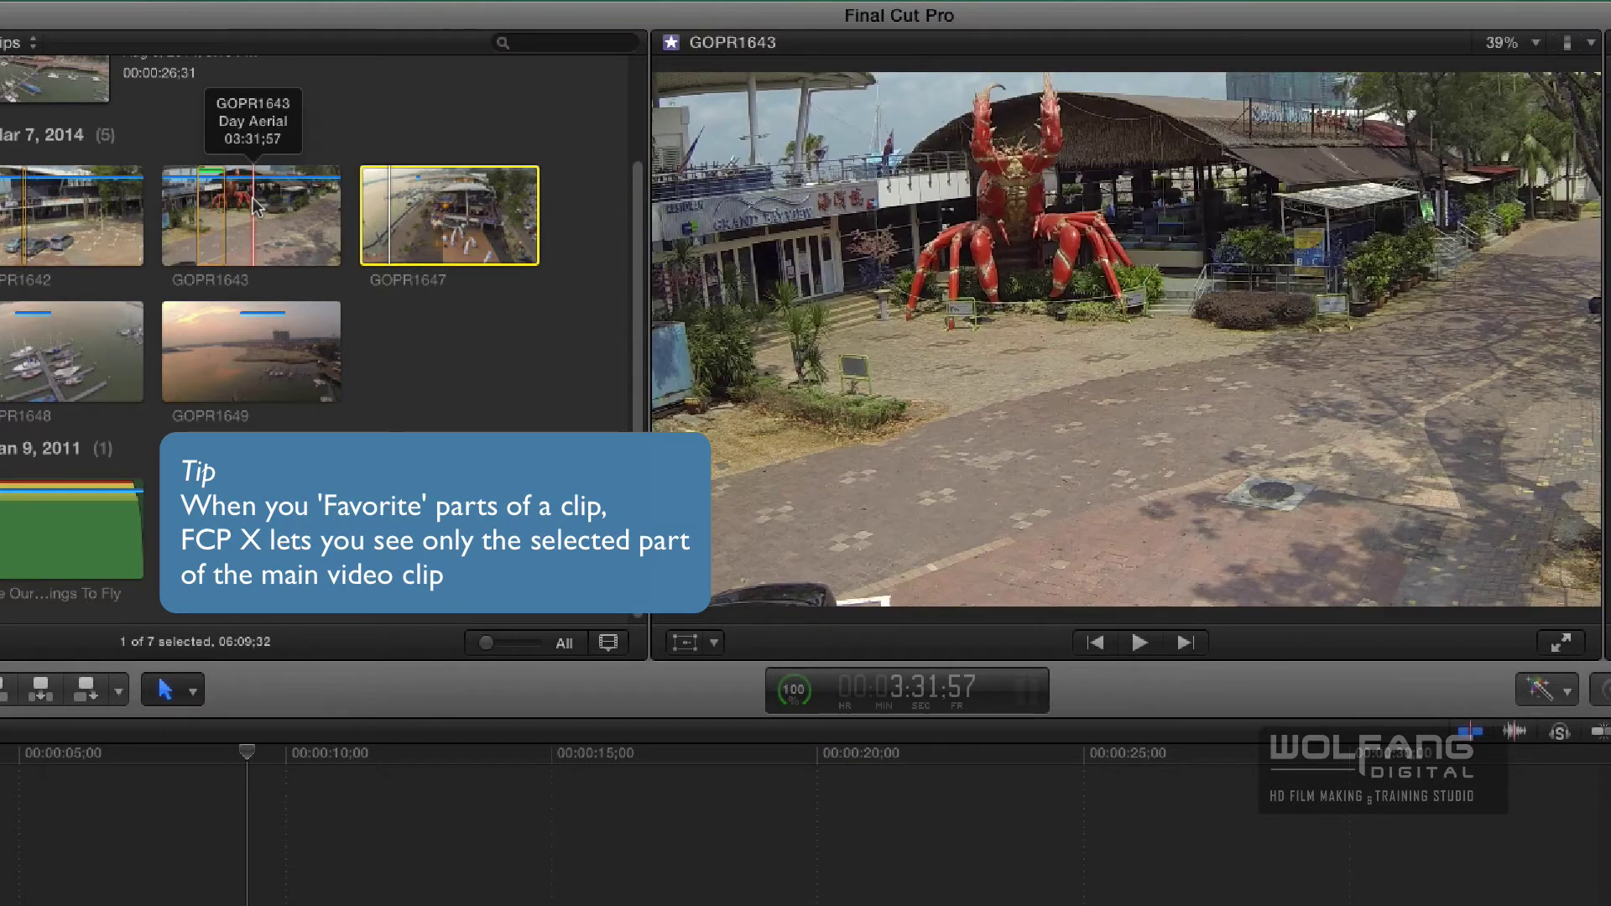
{"action": "key", "text": "i"}
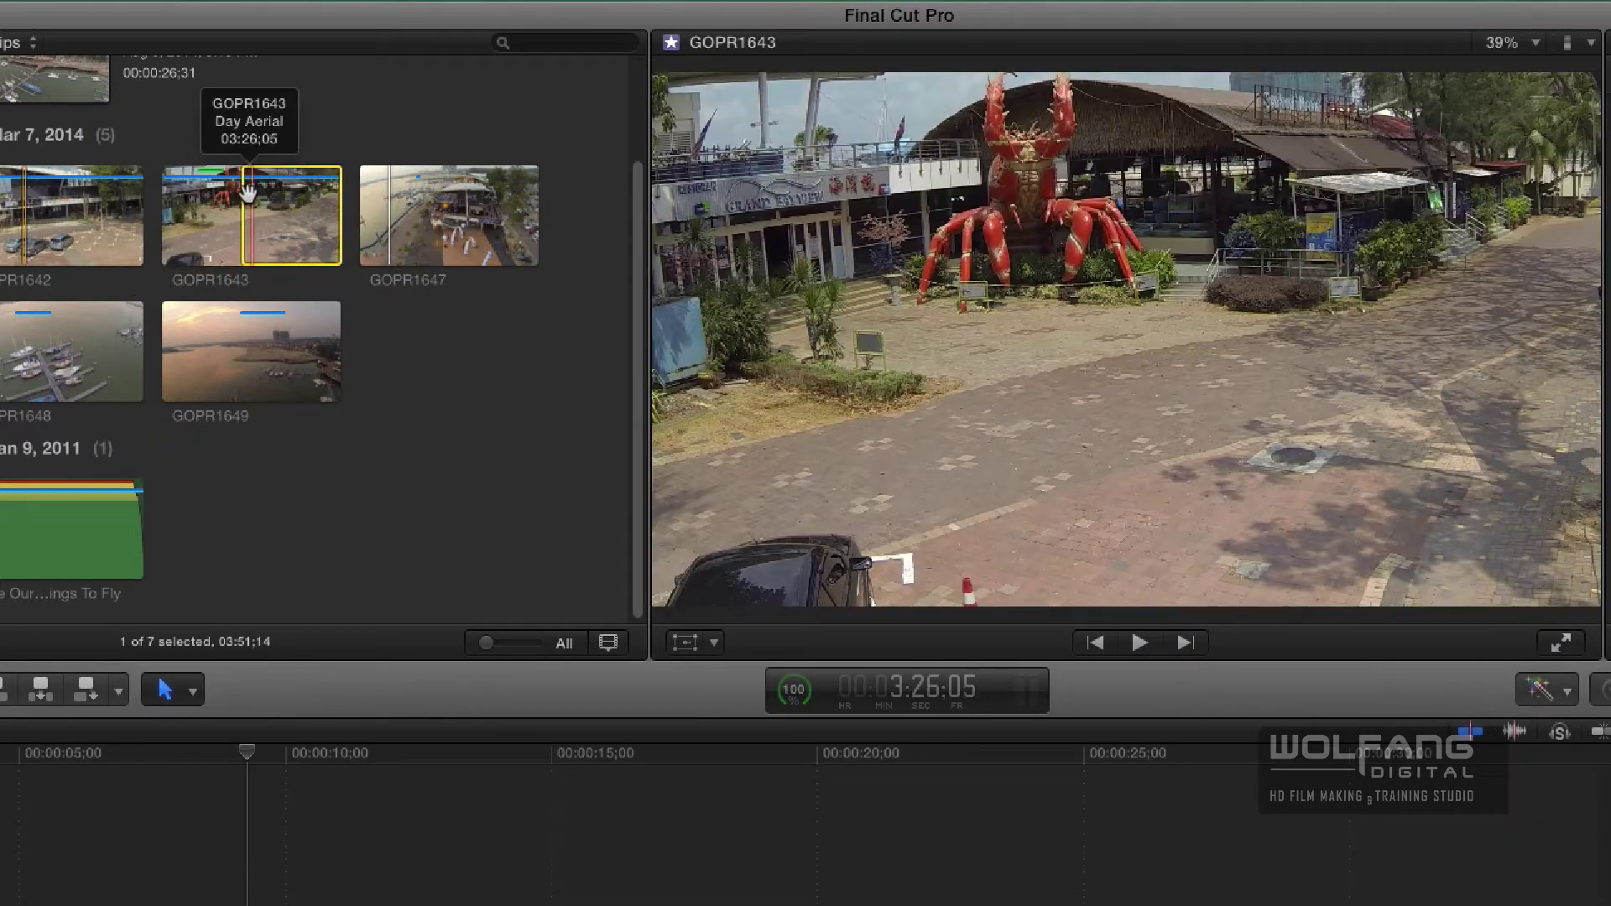
{"action": "key", "text": "o"}
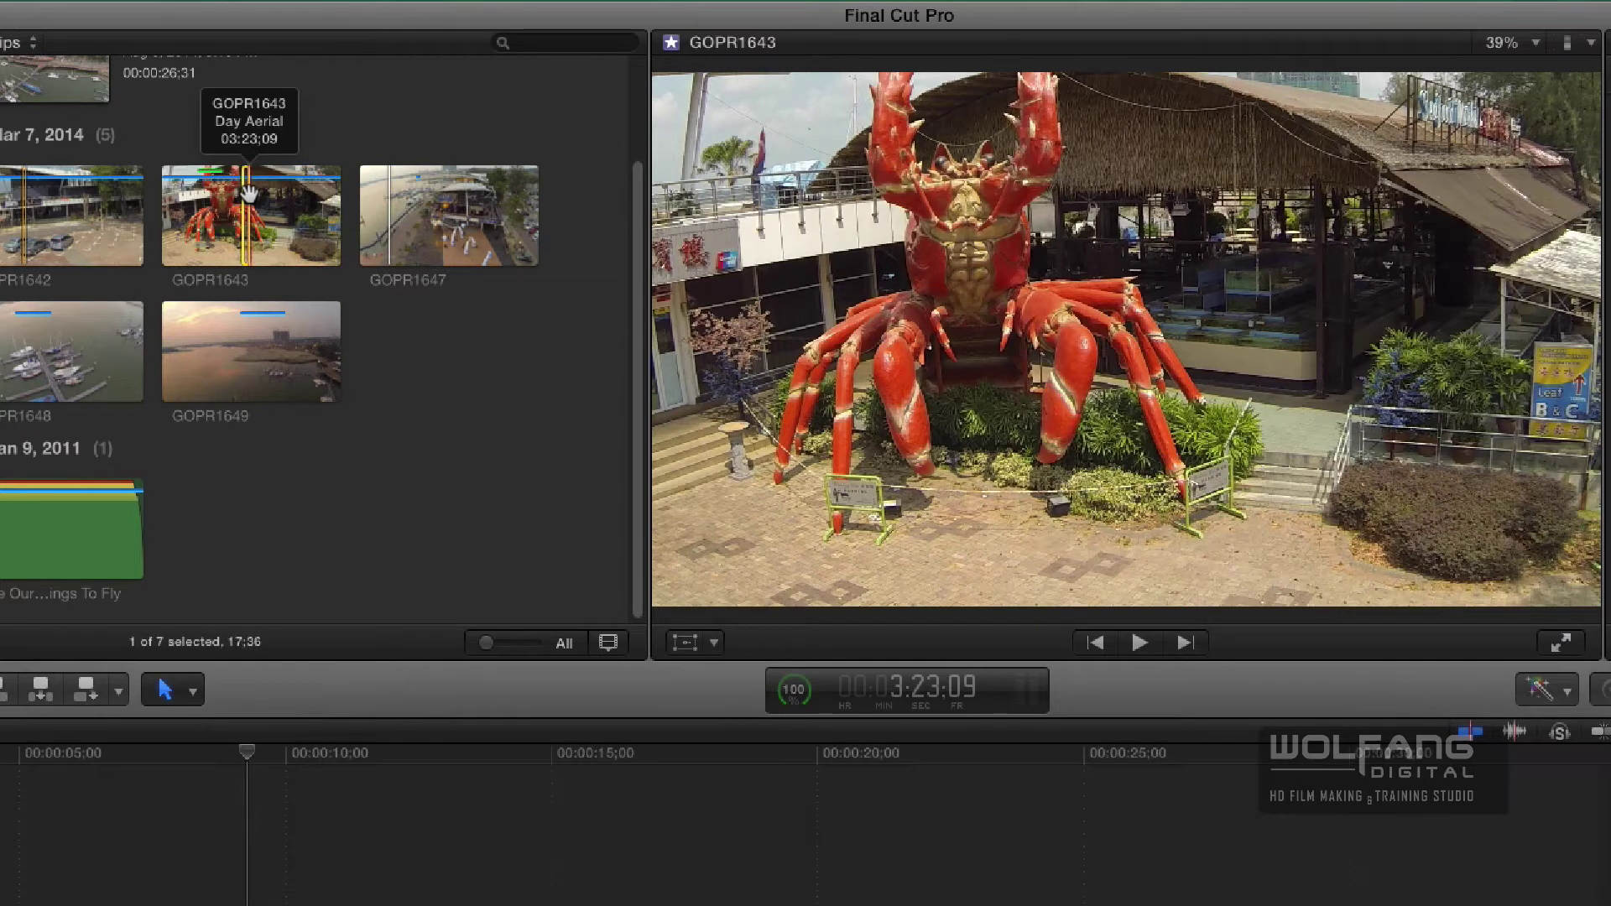
{"action": "key", "text": "f"}
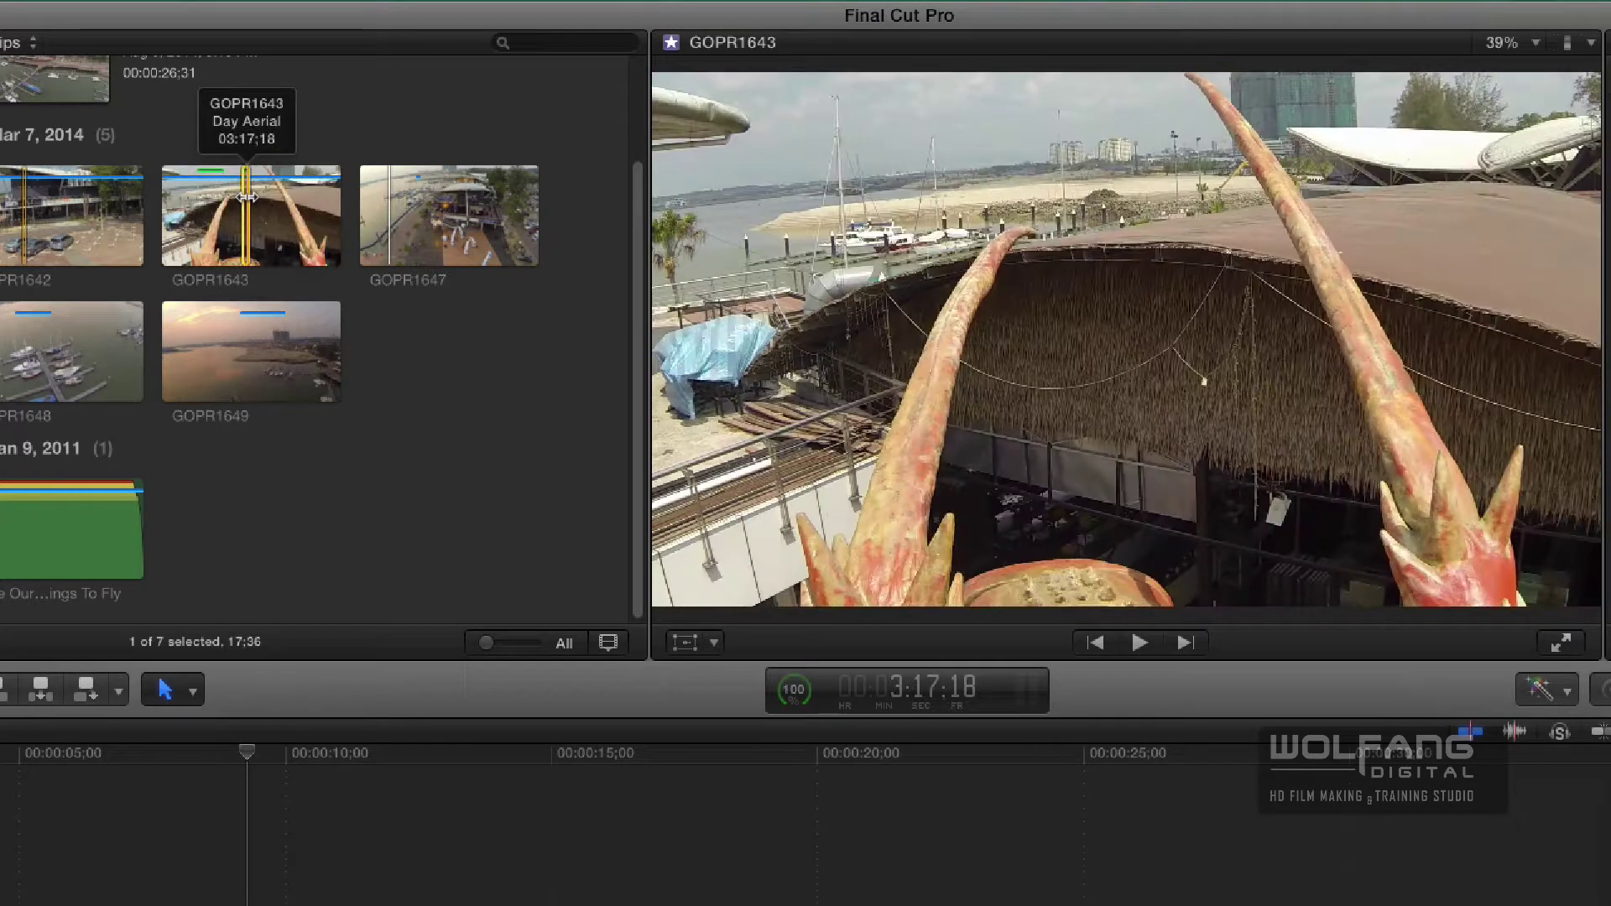
{"action": "key", "text": "Down"}
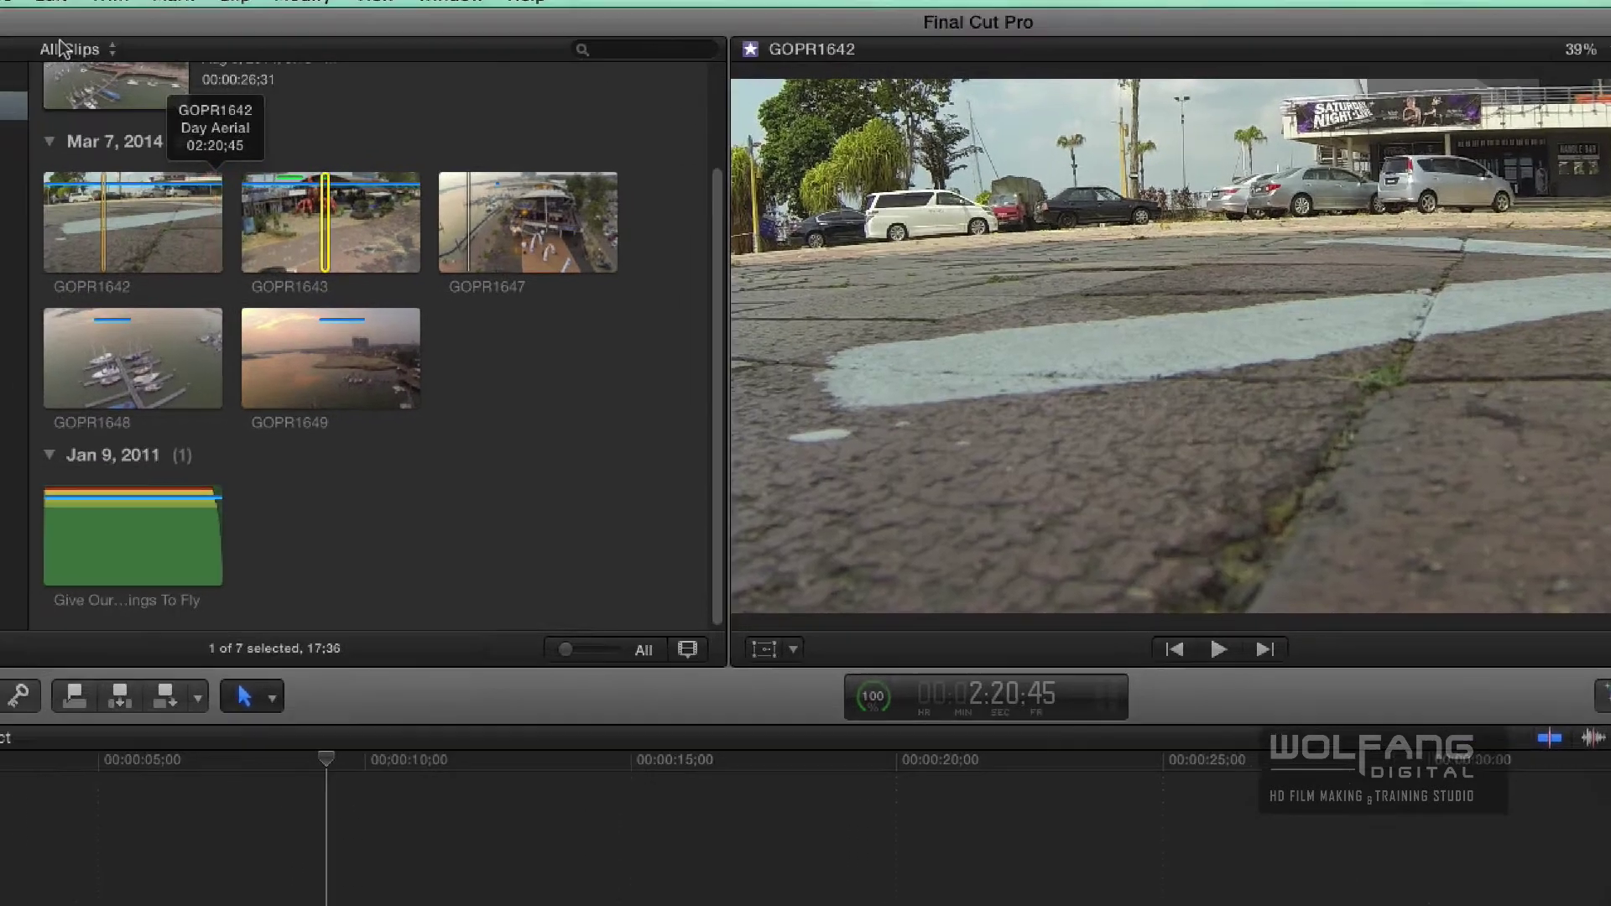
{"action": "left_click", "coordinate": [25, 42]}
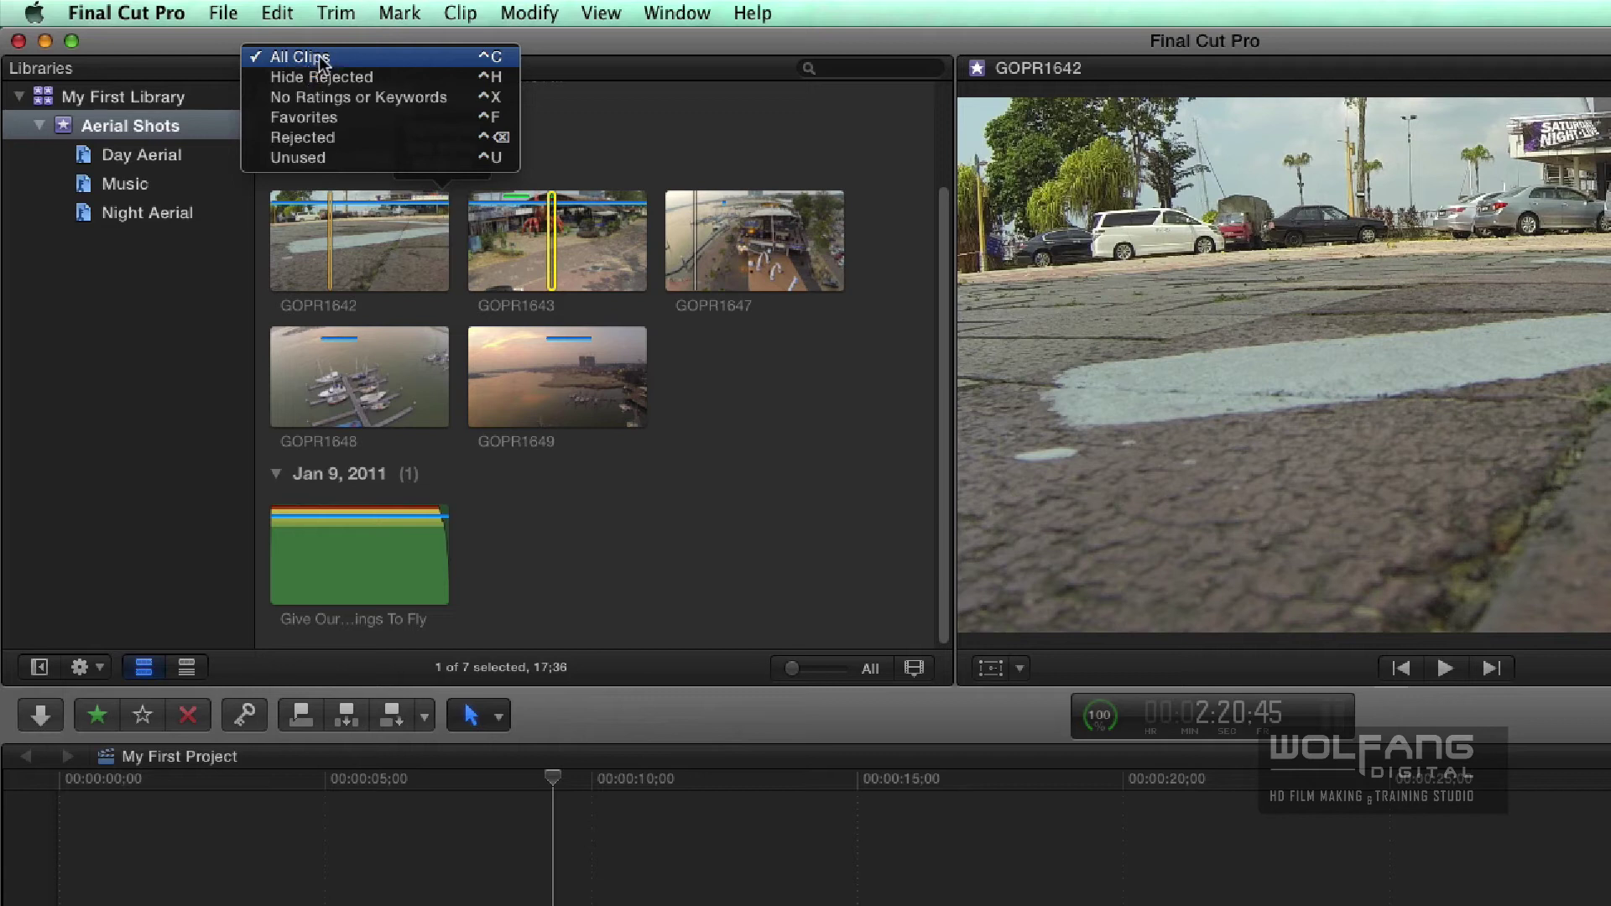
{"action": "left_click", "coordinate": [336, 117]}
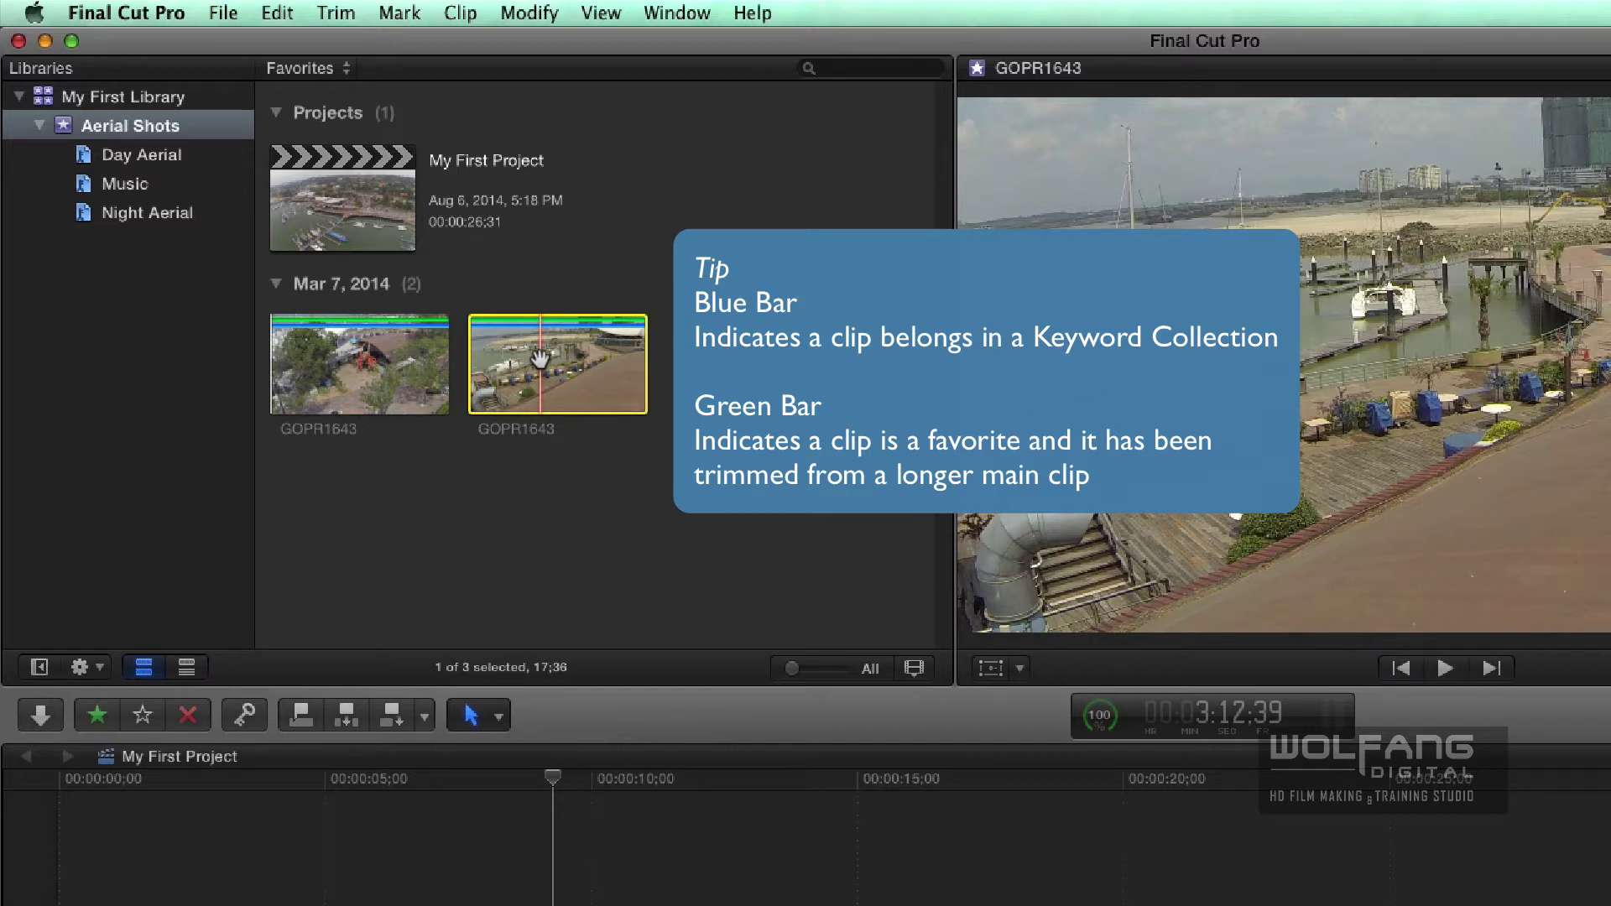
{"action": "left_click", "coordinate": [302, 68]}
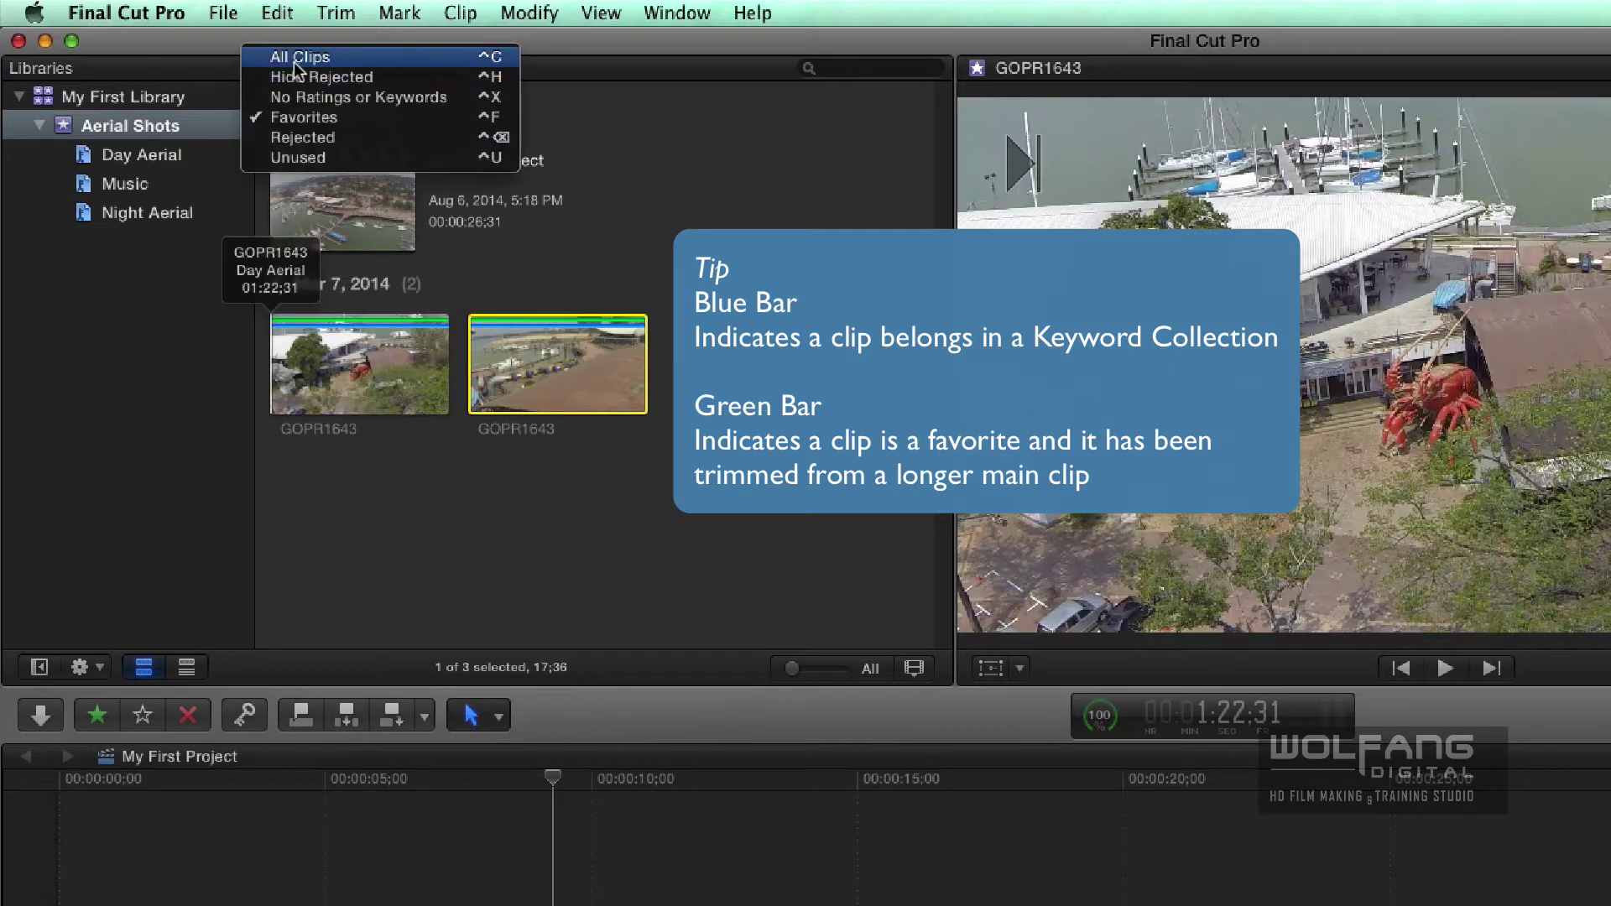
{"action": "left_click", "coordinate": [295, 58]}
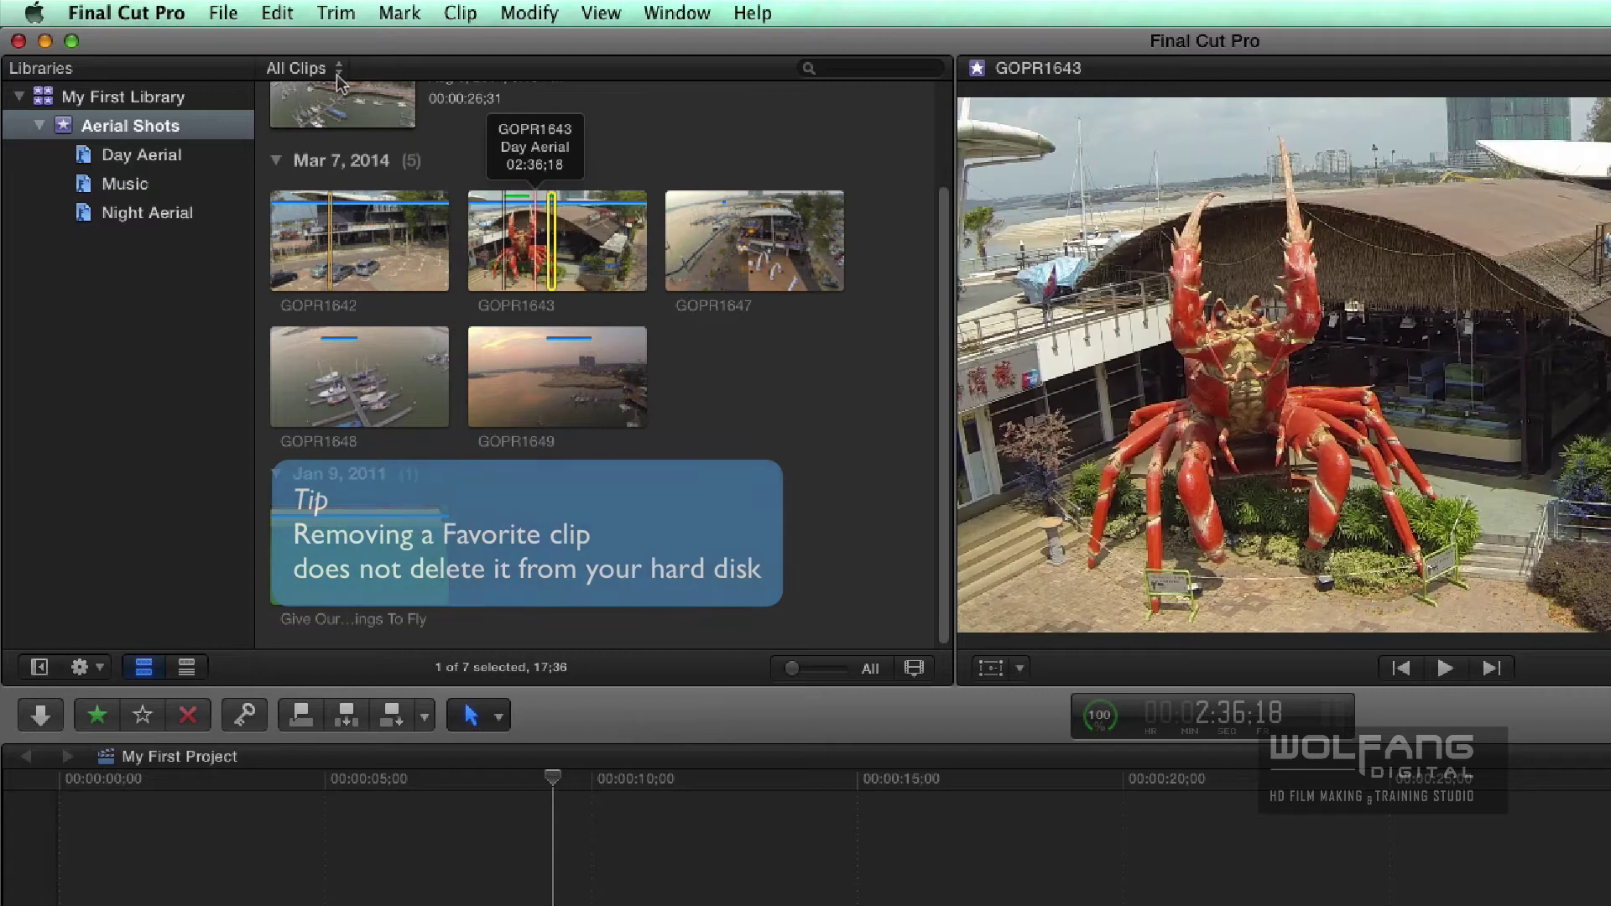
Filter the browser to Favorites, unrate the second GOPR1643 range, then show All Clips again.
{"action": "left_click", "coordinate": [308, 70]}
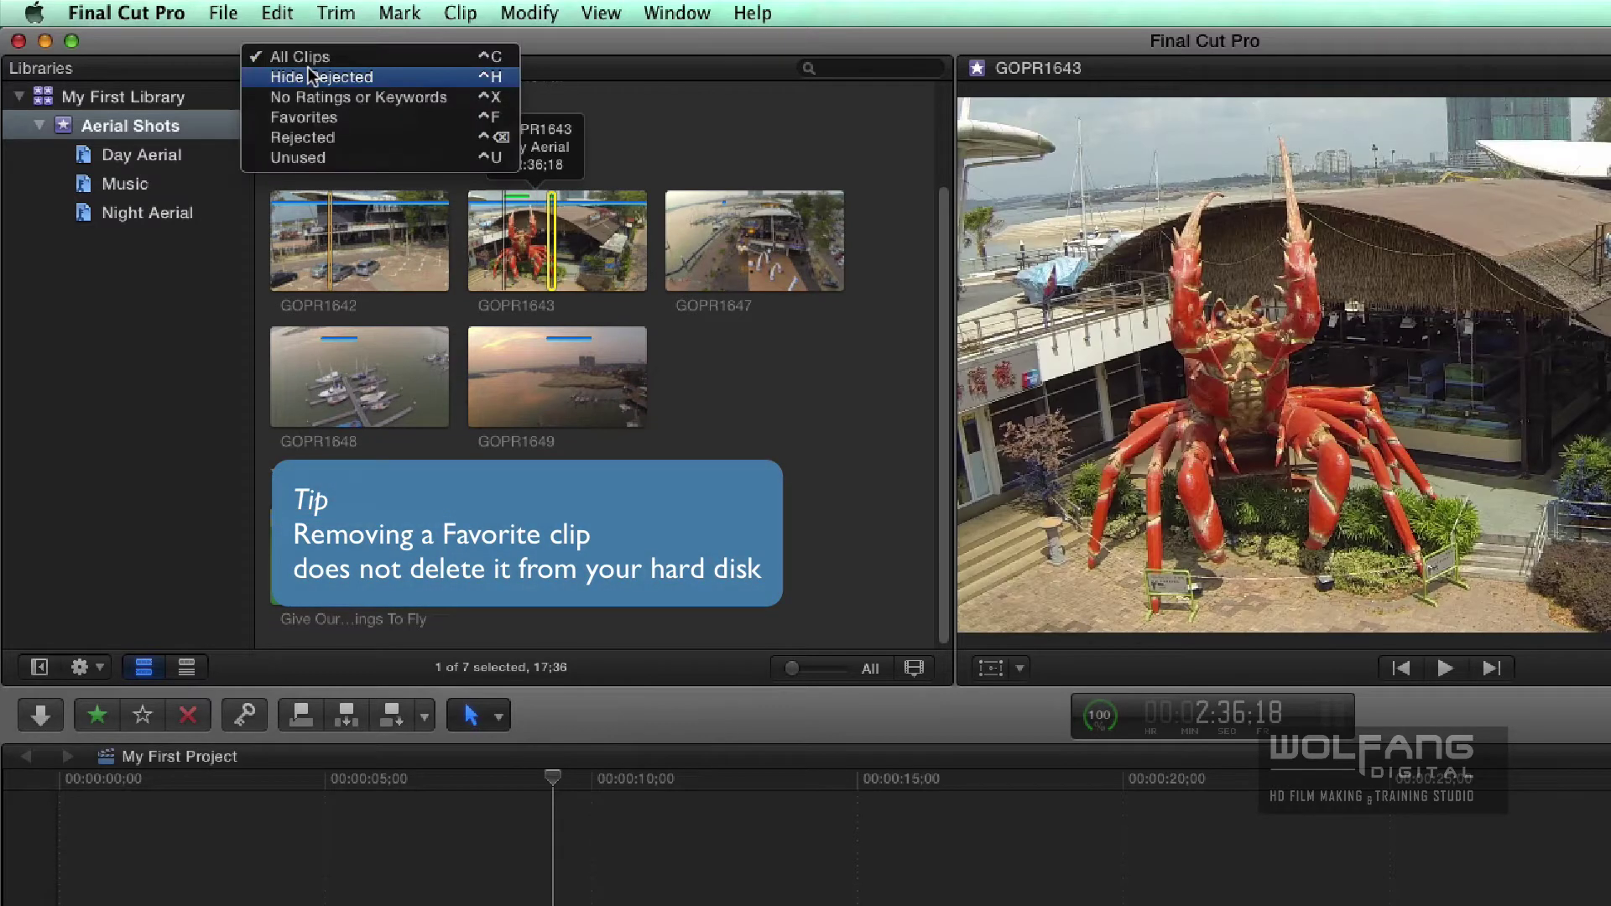
{"action": "left_click", "coordinate": [326, 123]}
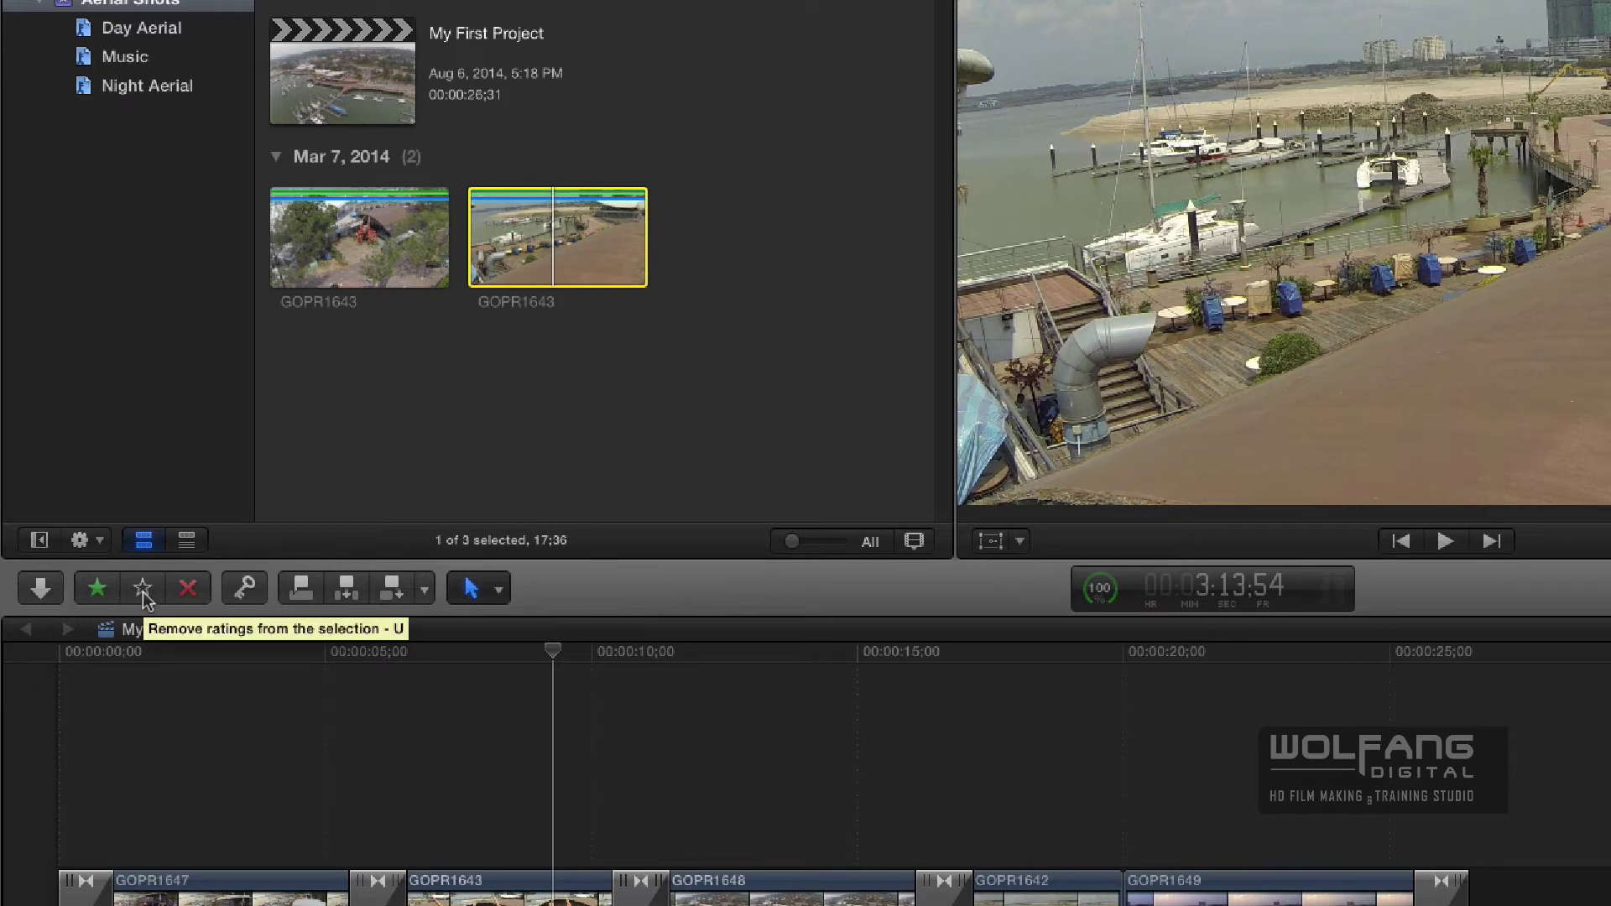
{"action": "left_click", "coordinate": [143, 593]}
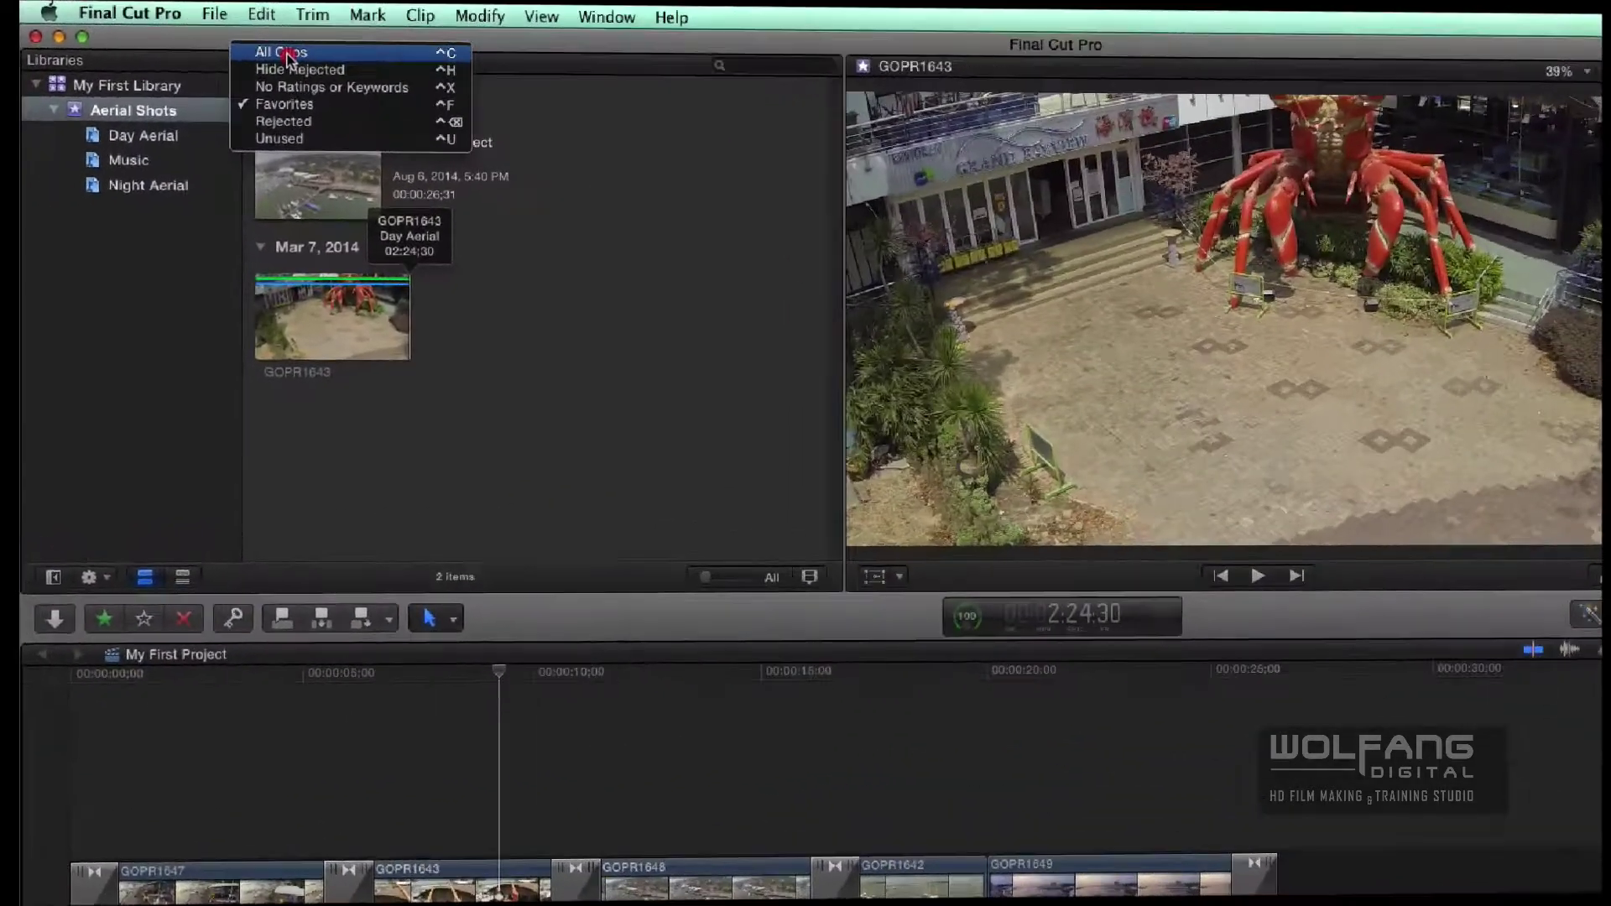
{"action": "left_click", "coordinate": [287, 54]}
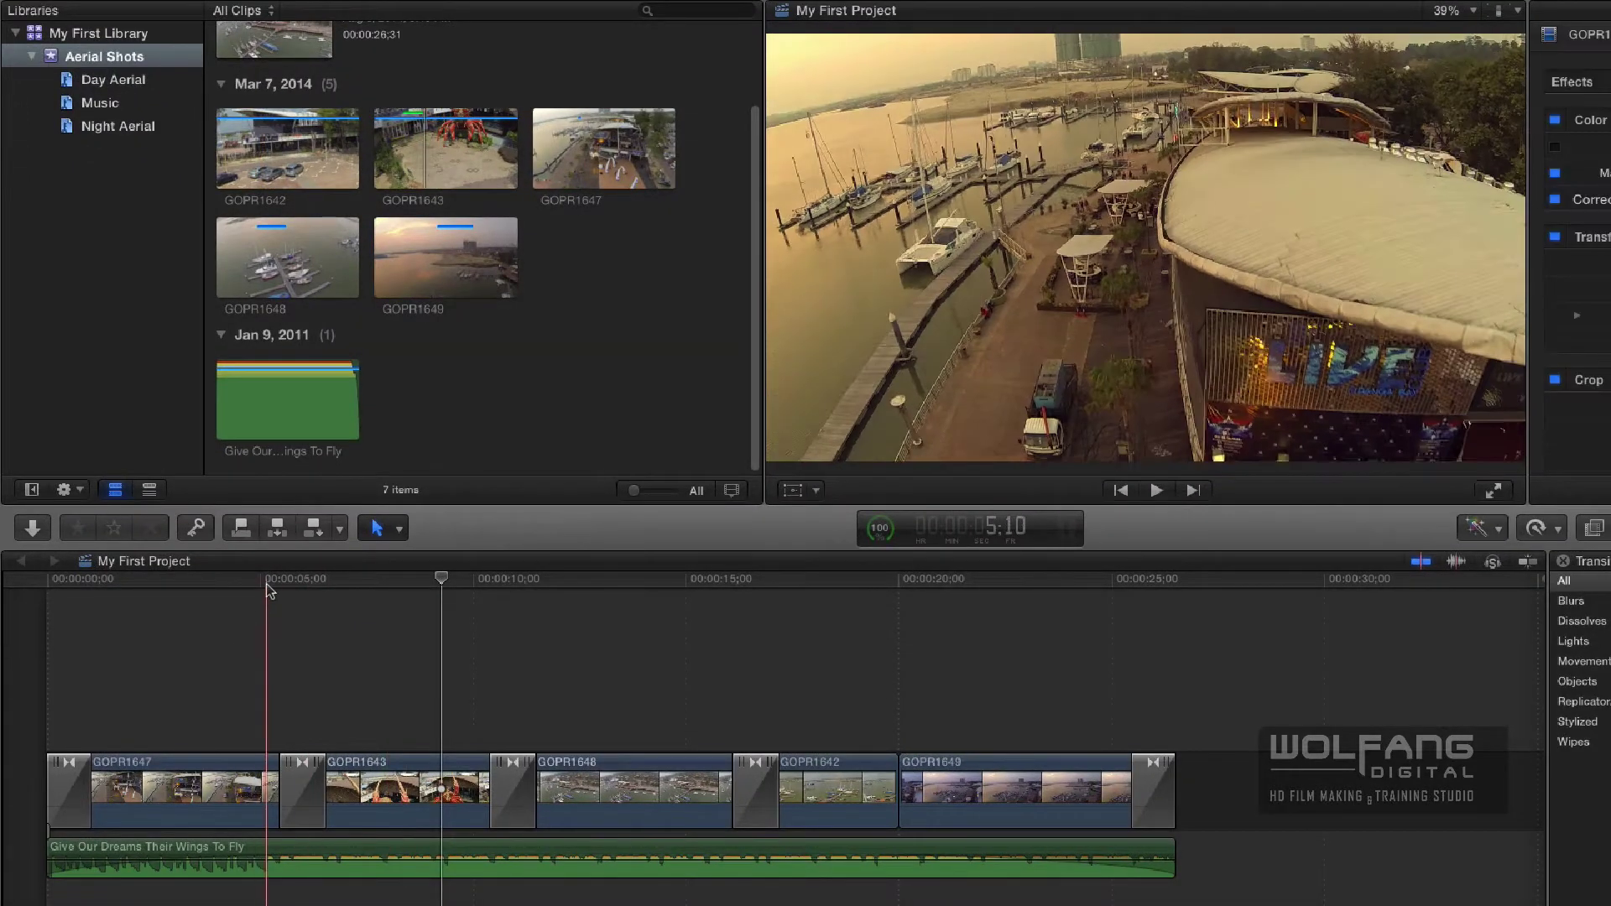
{"action": "left_click", "coordinate": [261, 579]}
{"action": "key", "text": "space"}
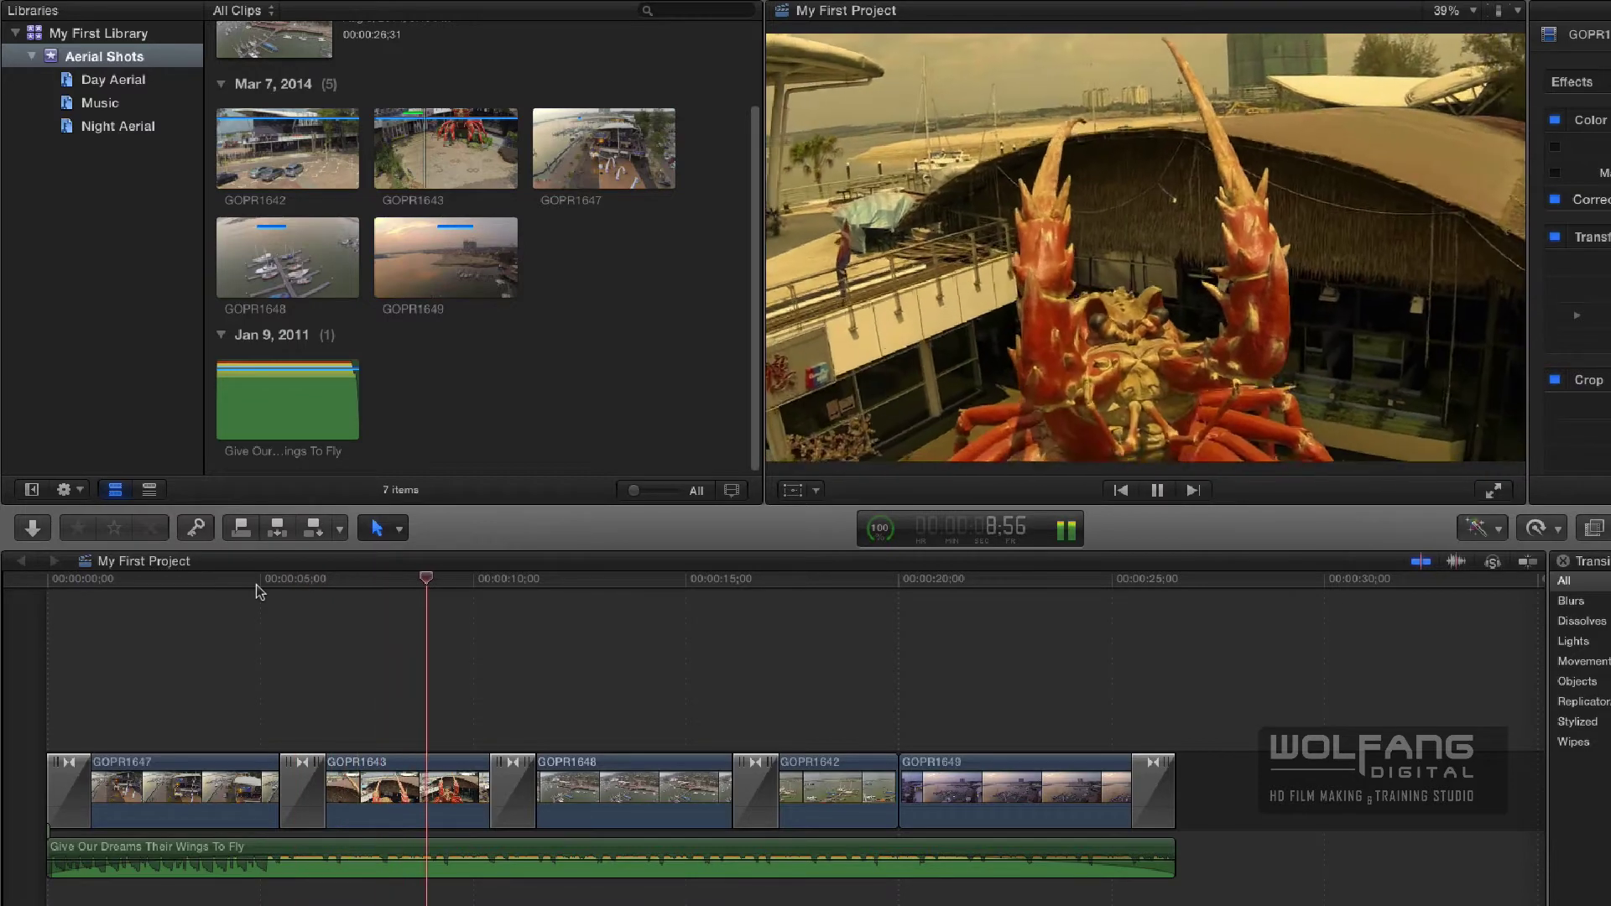
{"action": "key", "text": "space"}
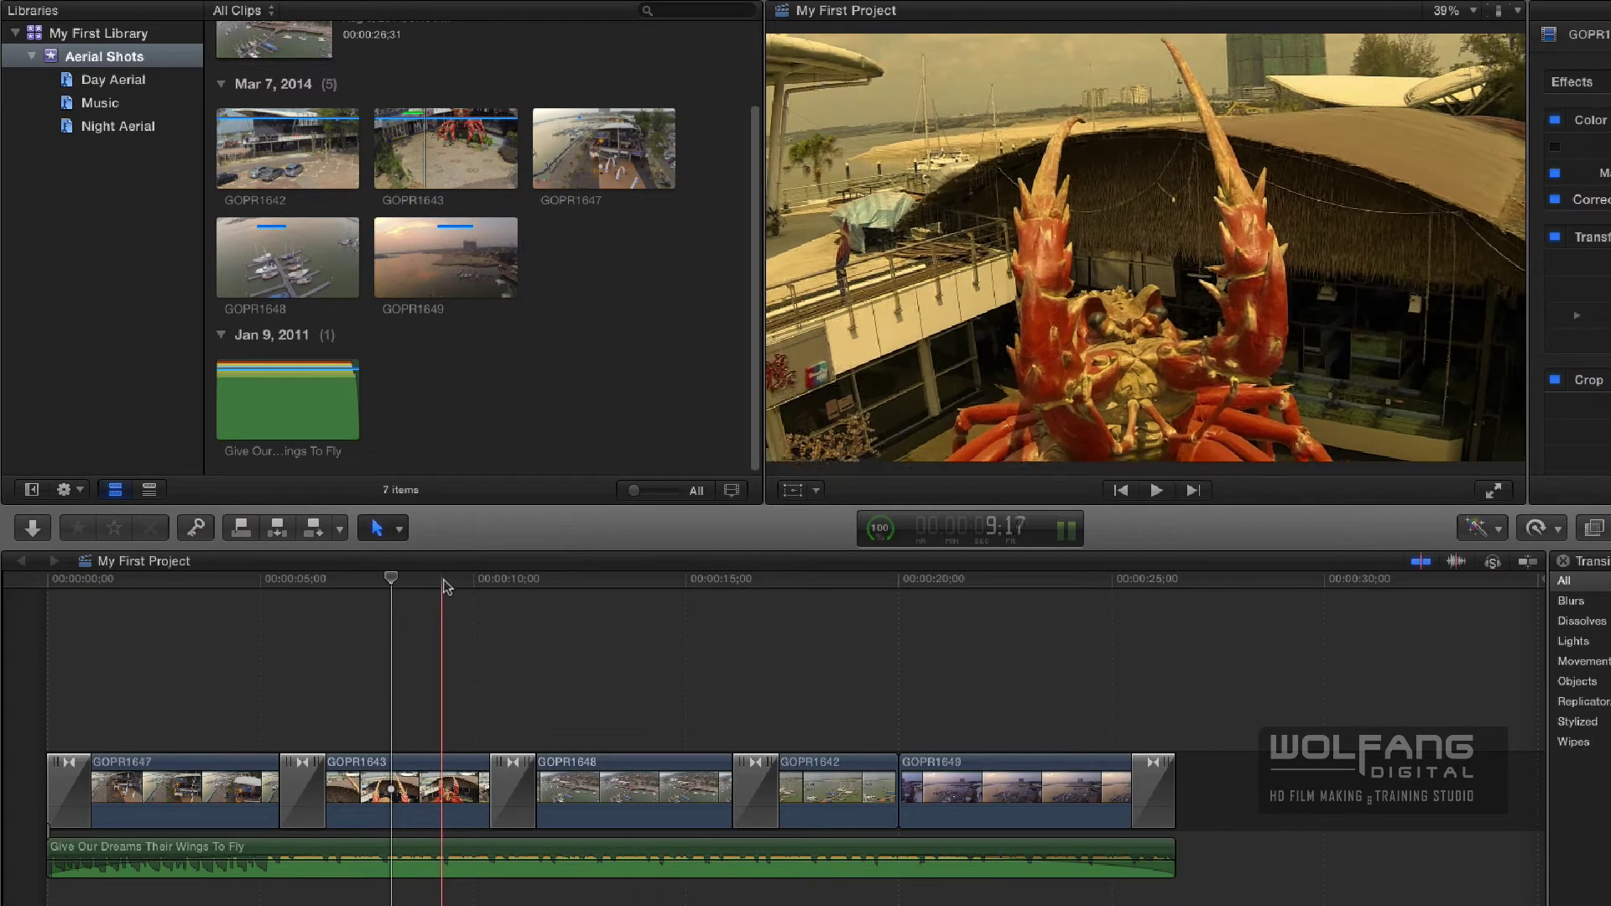
{"action": "left_click", "coordinate": [447, 577]}
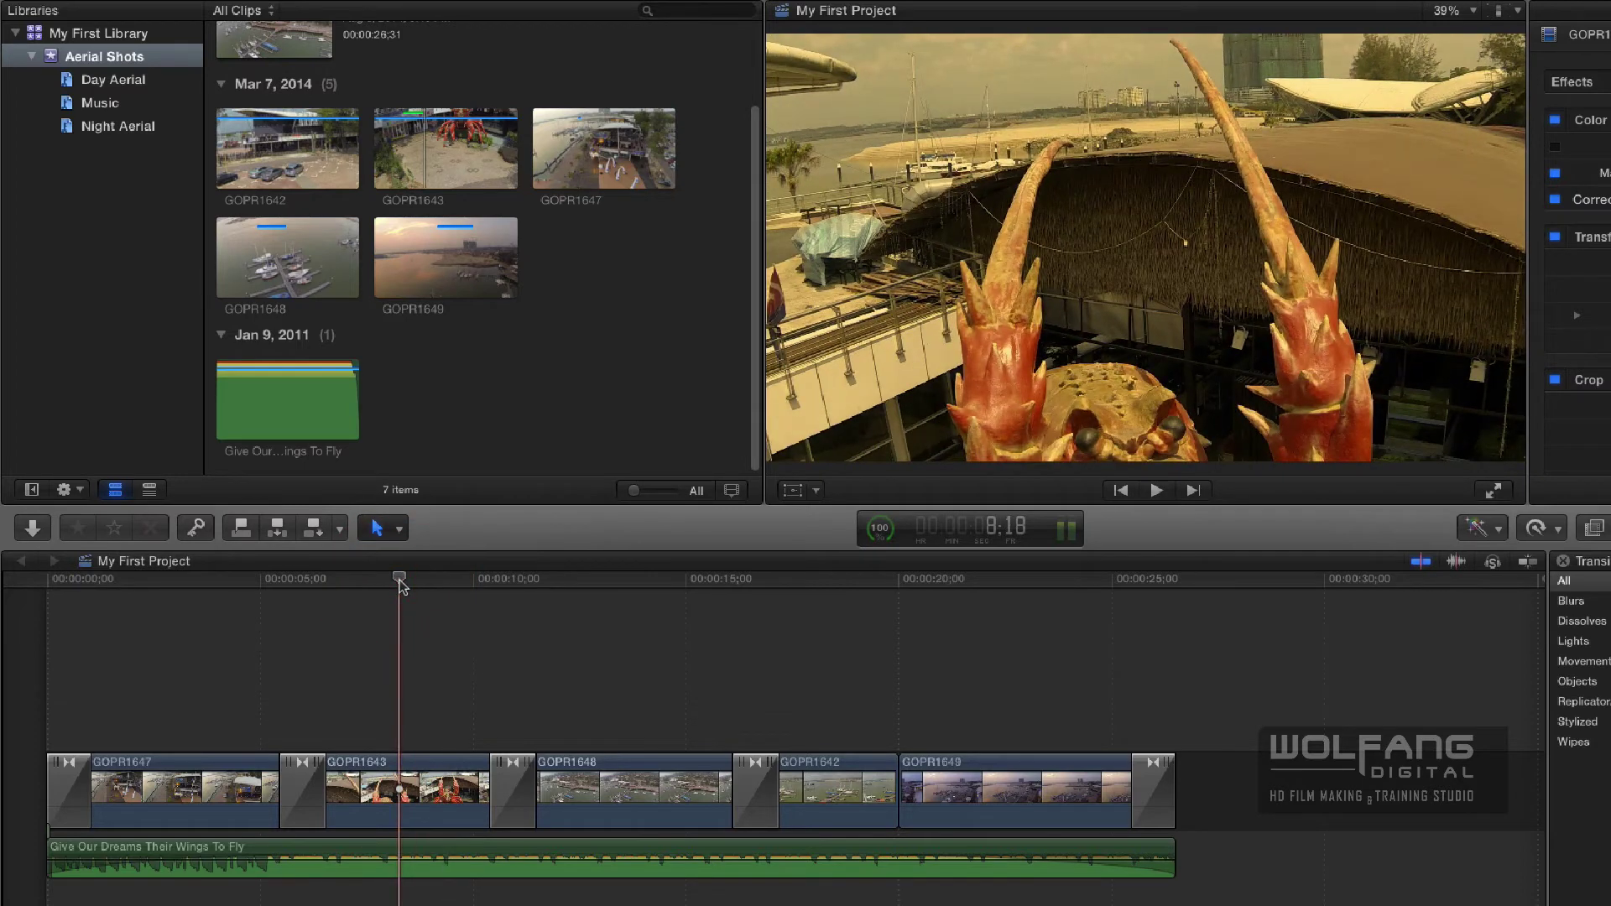
Delete the transitions on both sides of GOPR1643.
{"action": "left_click", "coordinate": [302, 799]}
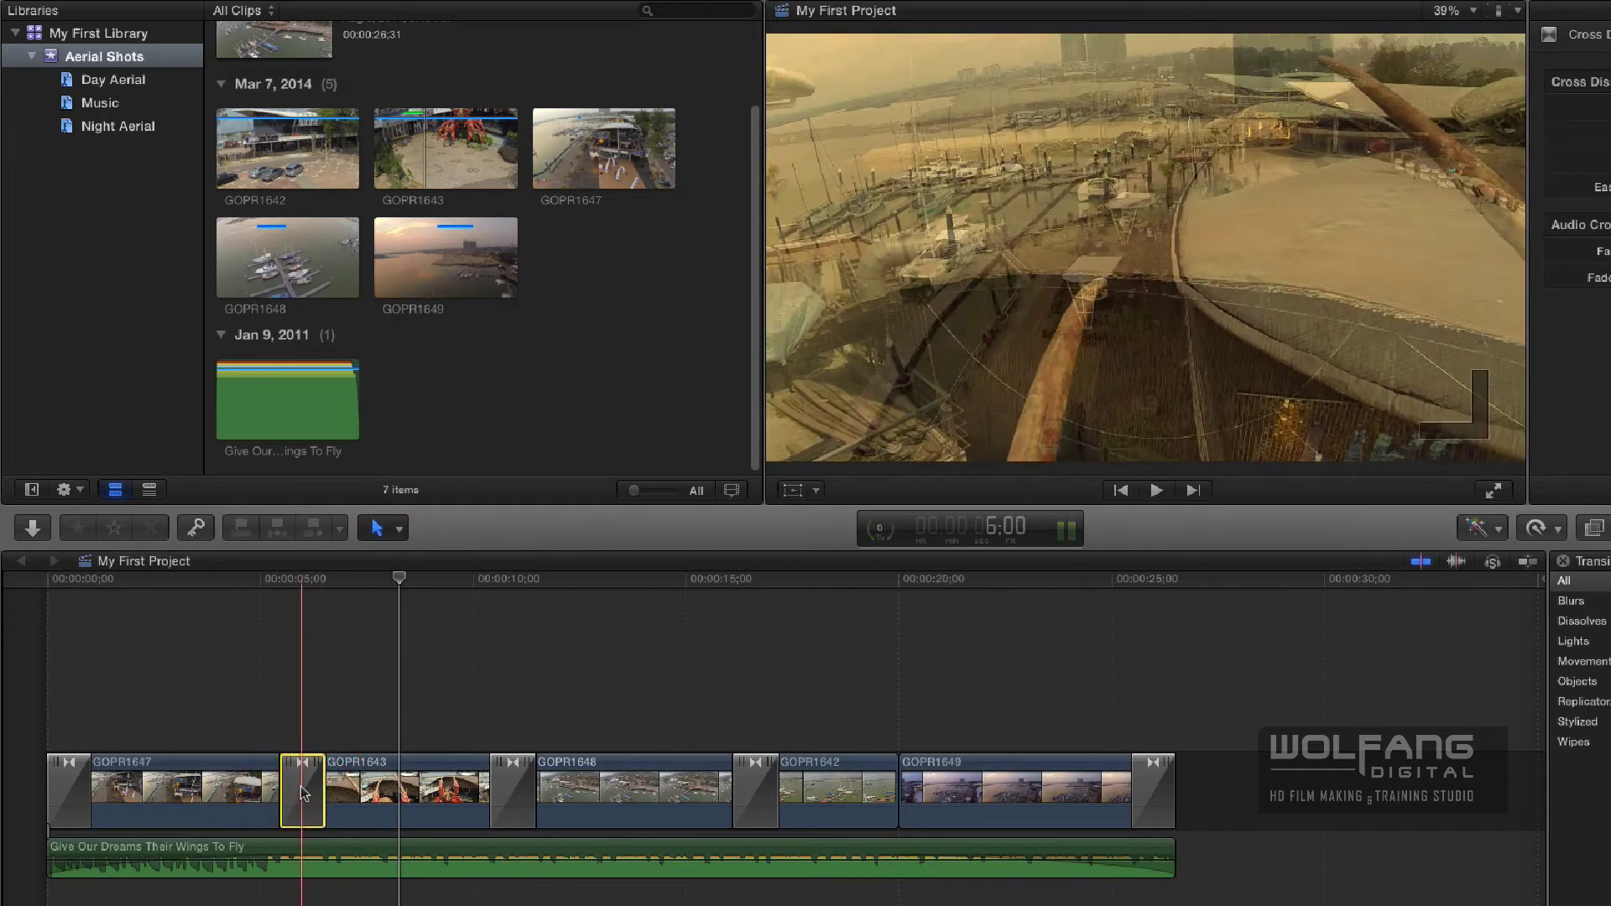
{"action": "key", "text": "Delete"}
{"action": "left_click", "coordinate": [507, 789]}
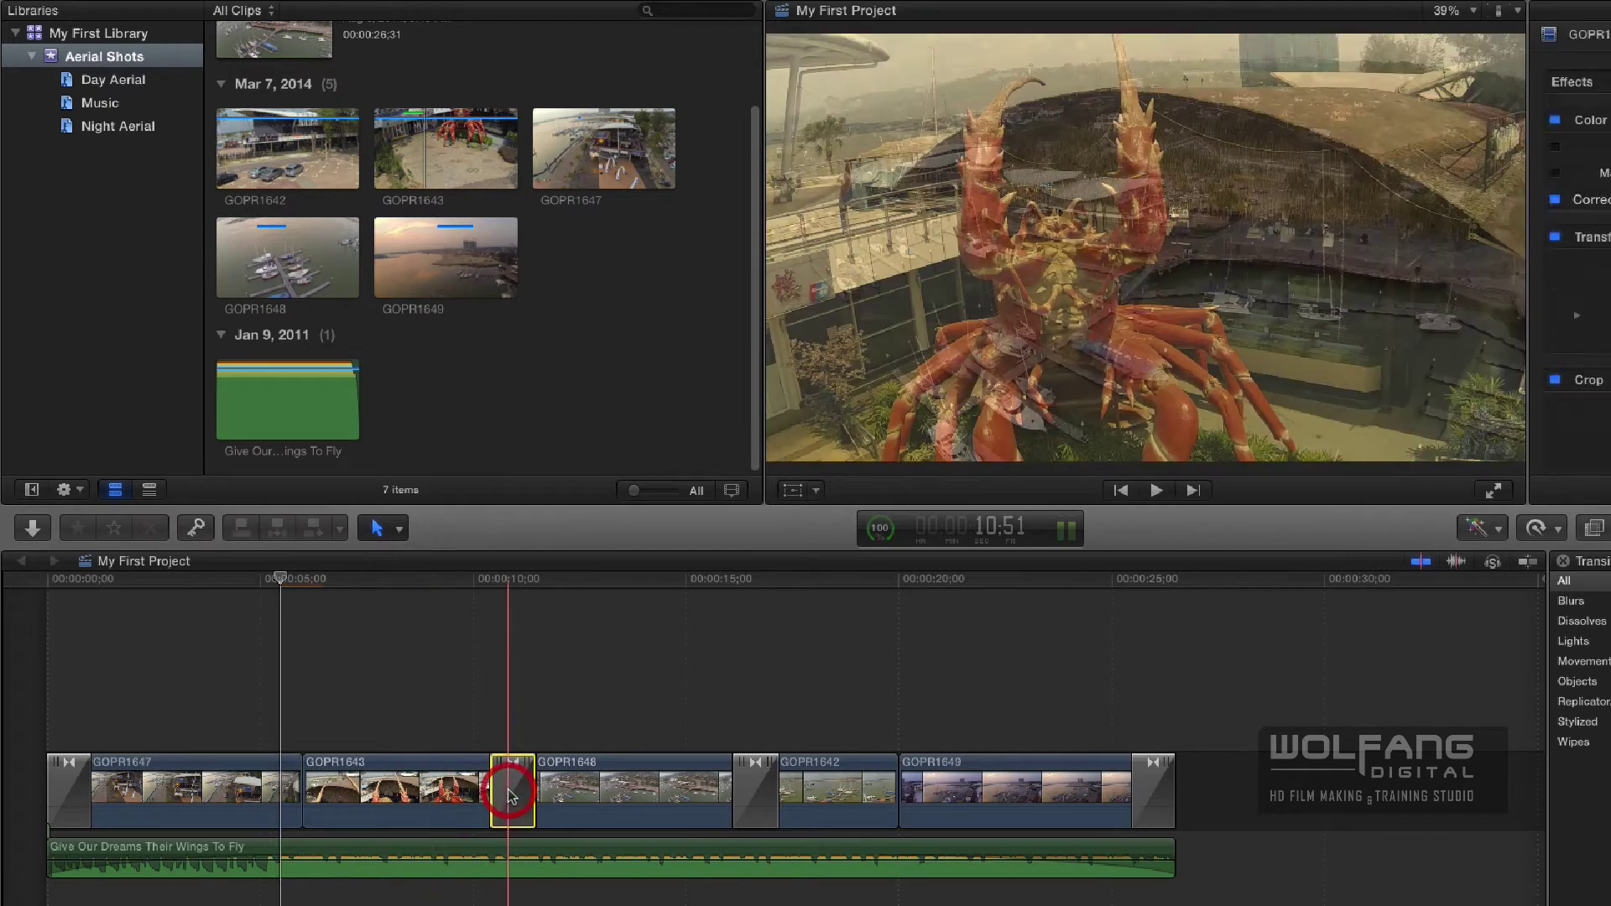
{"action": "key", "text": "Delete"}
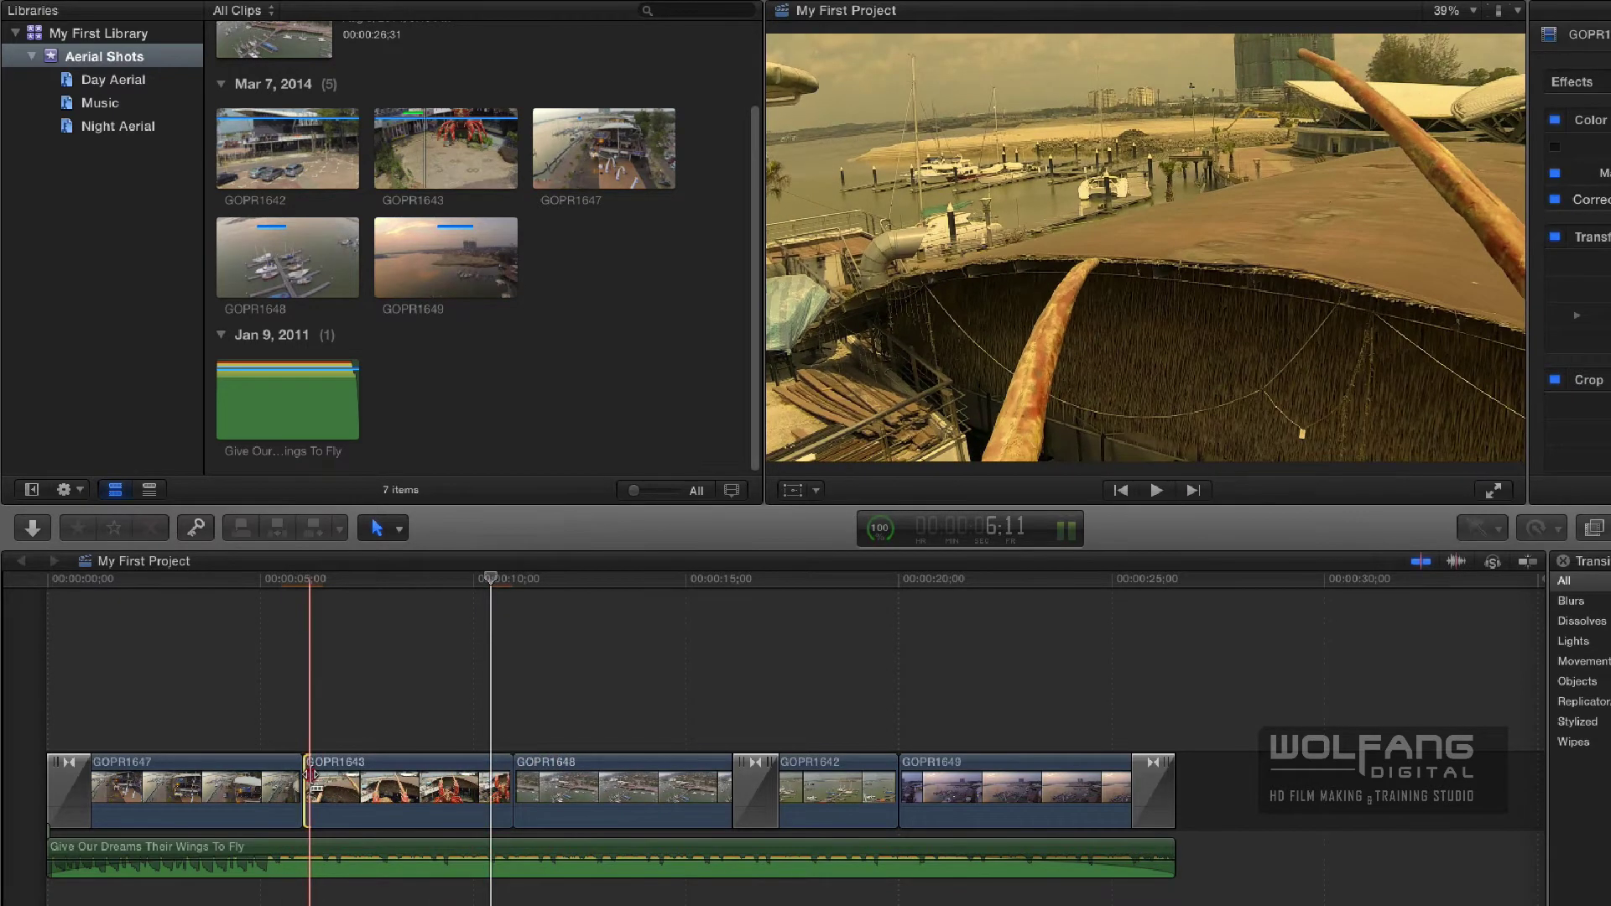
Extend GOPR1647 by about 1 second 17 frames and preview the project.
{"action": "left_click_drag", "start_coordinate": [321, 776], "coordinate": [586, 765]}
{"action": "key", "text": "space"}
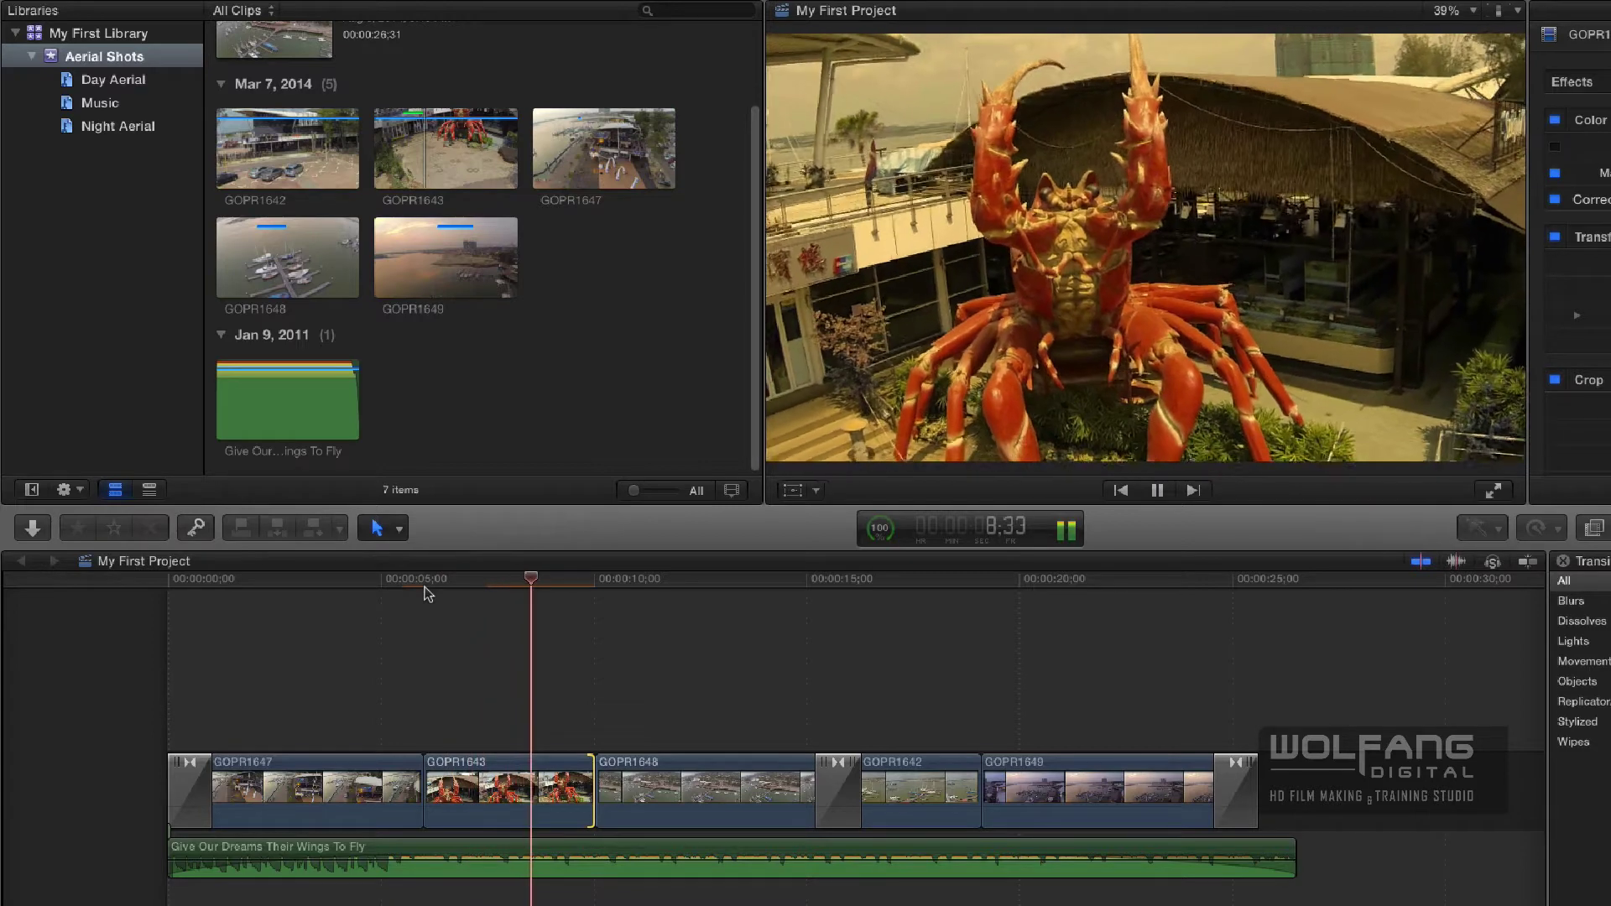
{"action": "key", "text": "space"}
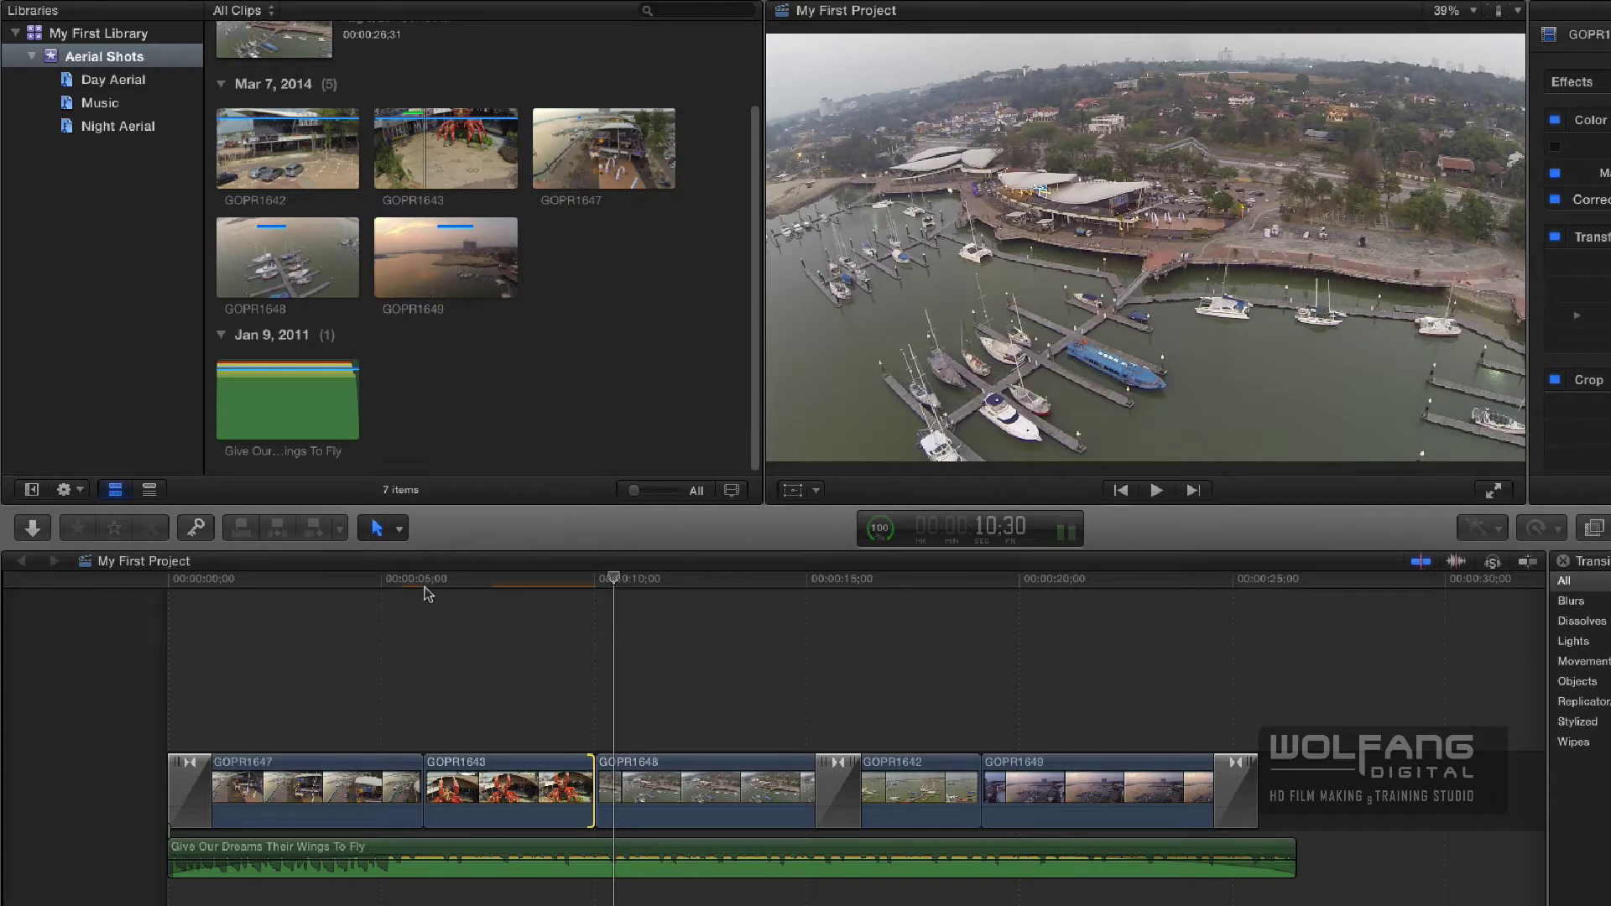
Extend GOPR1643's end and add Cross Dissolves at both of its cuts.
{"action": "key", "text": "shift+period"}
{"action": "key", "text": "shift+period"}
{"action": "key", "text": "shift+period"}
{"action": "key", "text": "shift+period"}
{"action": "key", "text": "shift+period"}
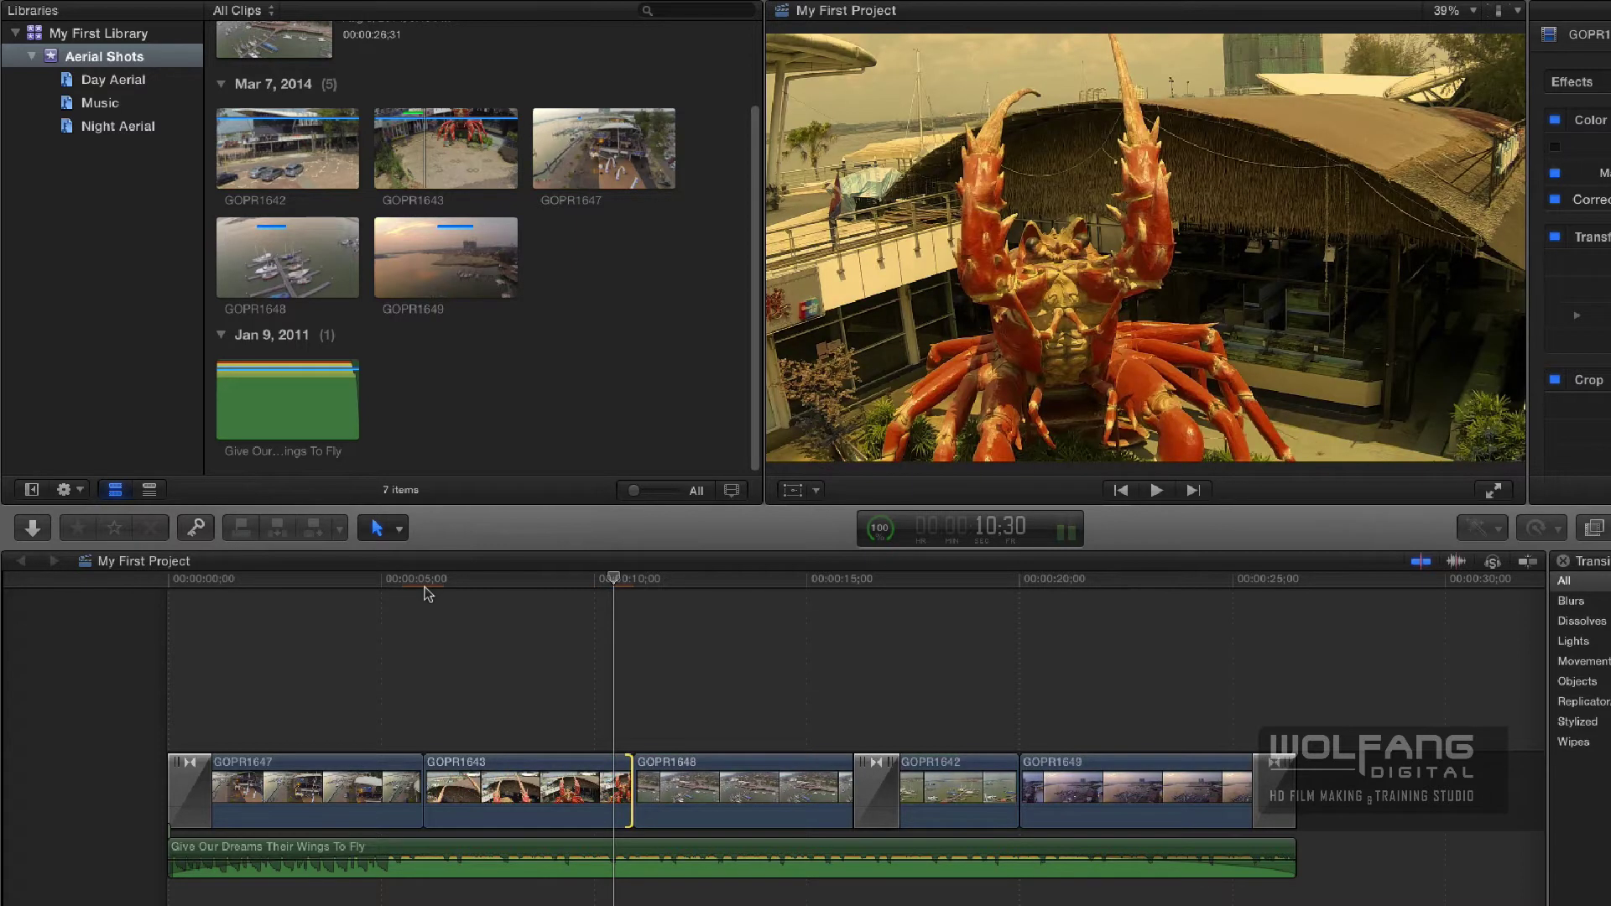
{"action": "key", "text": "super+t"}
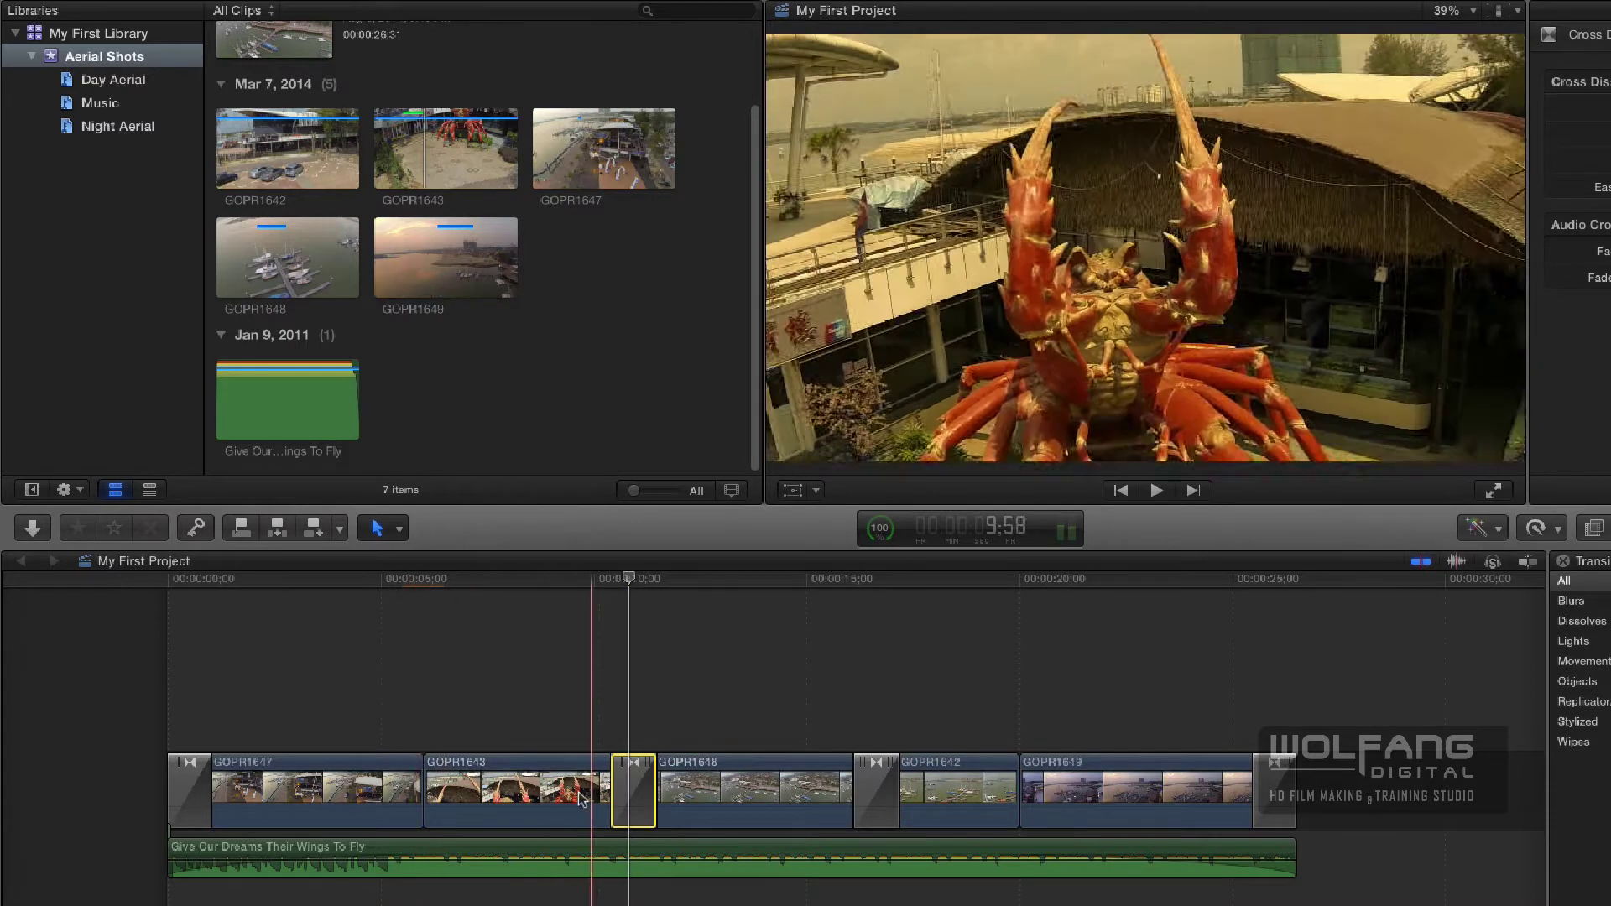
{"action": "left_click", "coordinate": [424, 785]}
{"action": "key", "text": "super+t"}
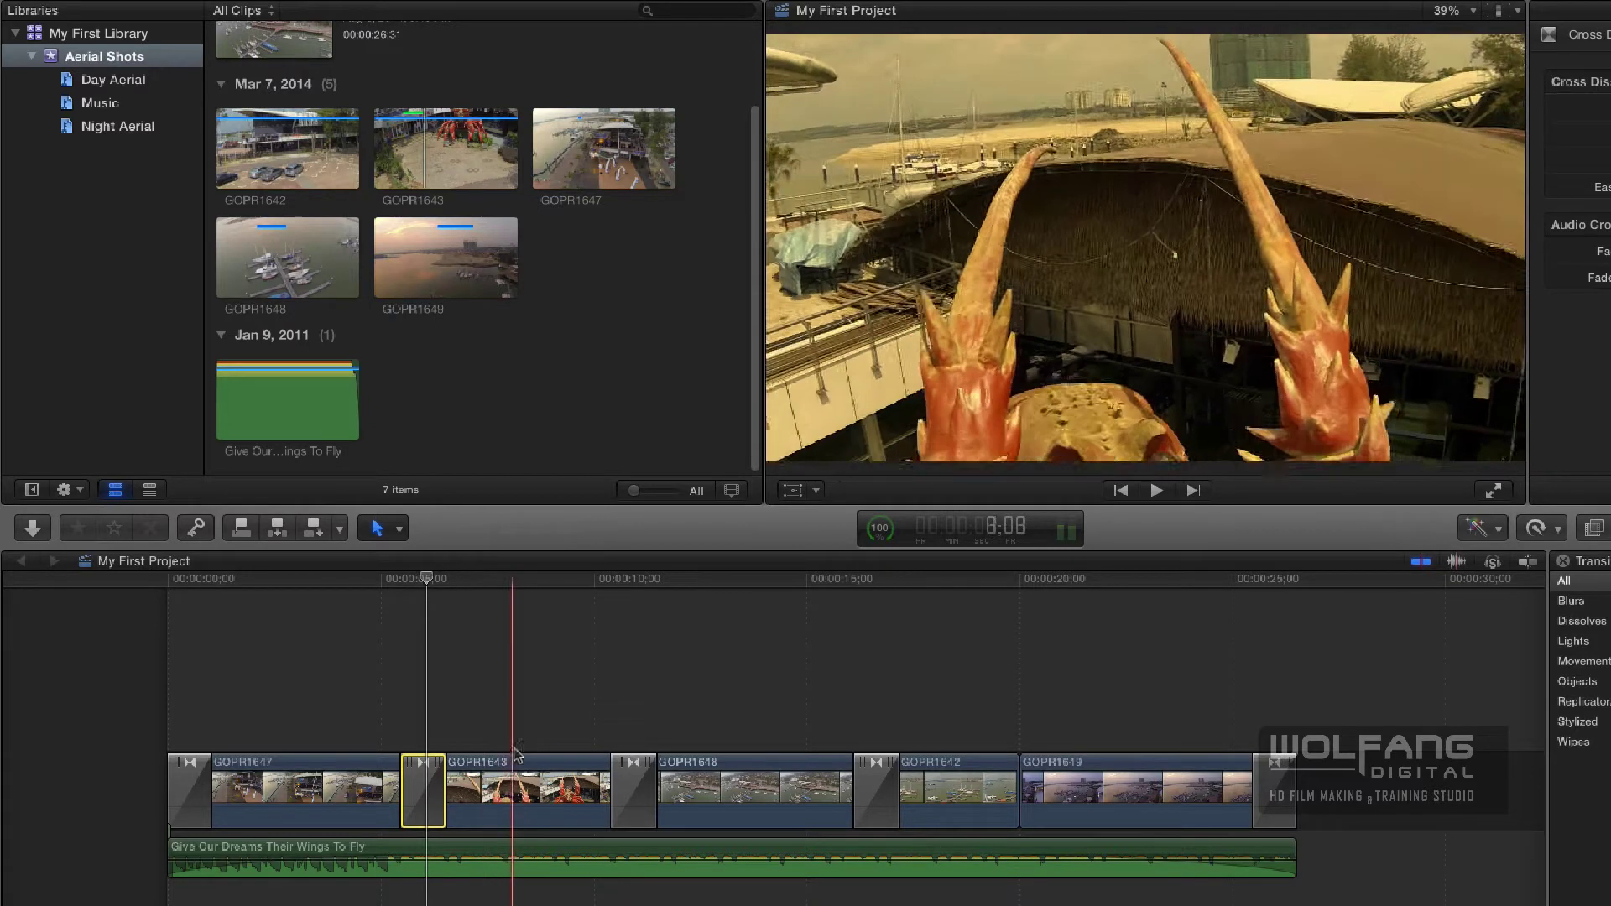
{"action": "left_click", "coordinate": [513, 793]}
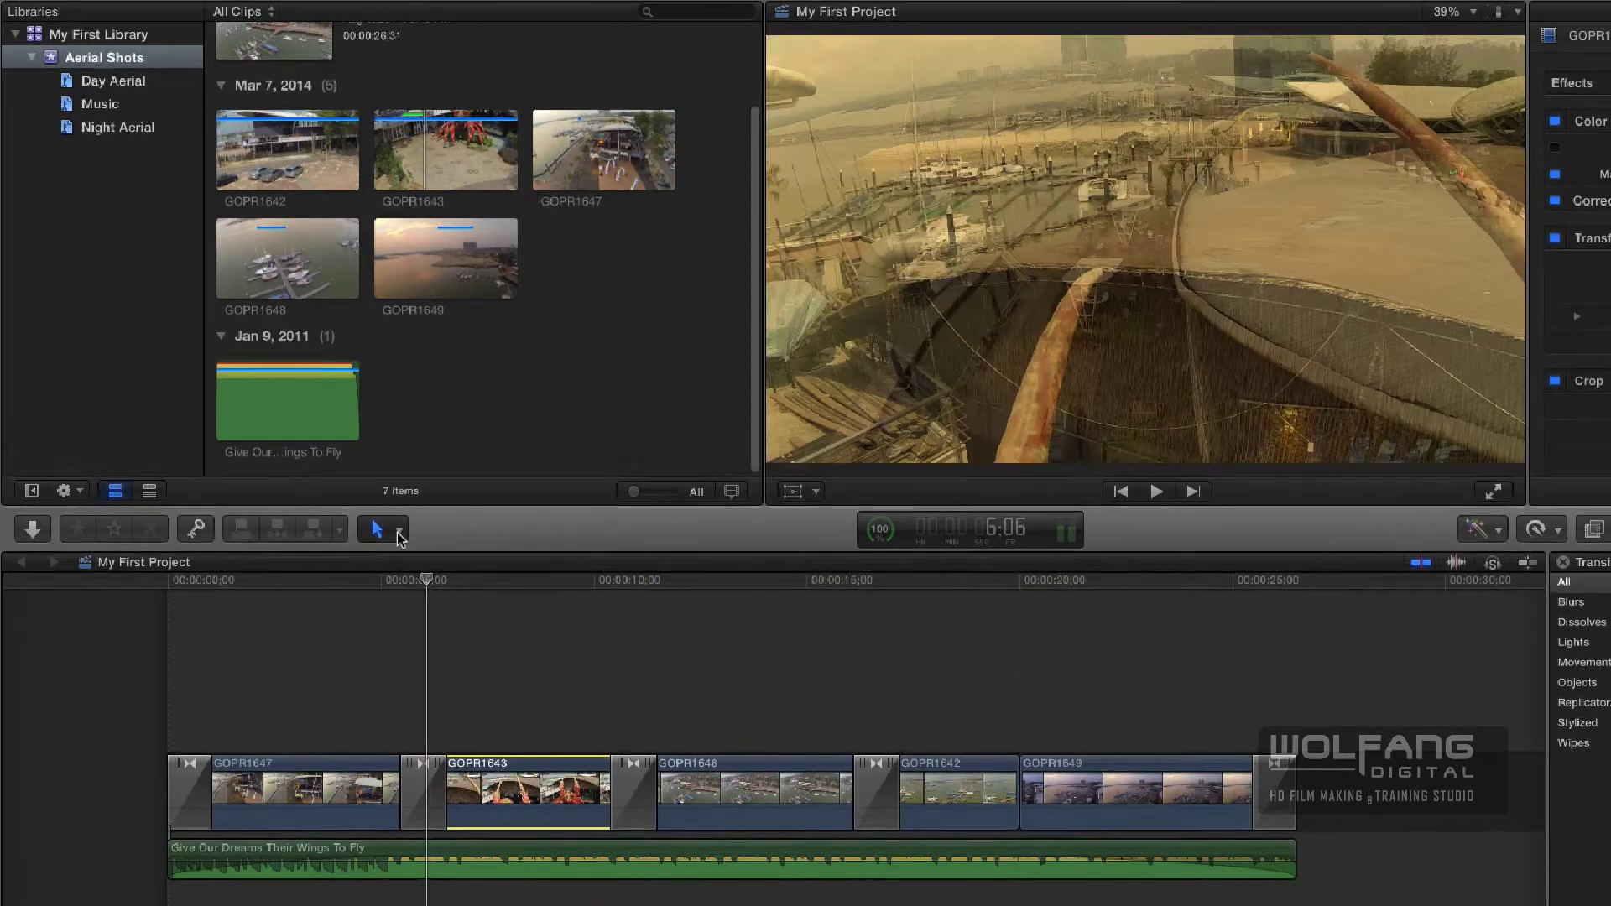
Slip GOPR1643 with the Trim tool to -00;31 so it opens and closes on the lobster statue.
{"action": "left_click", "coordinate": [399, 529]}
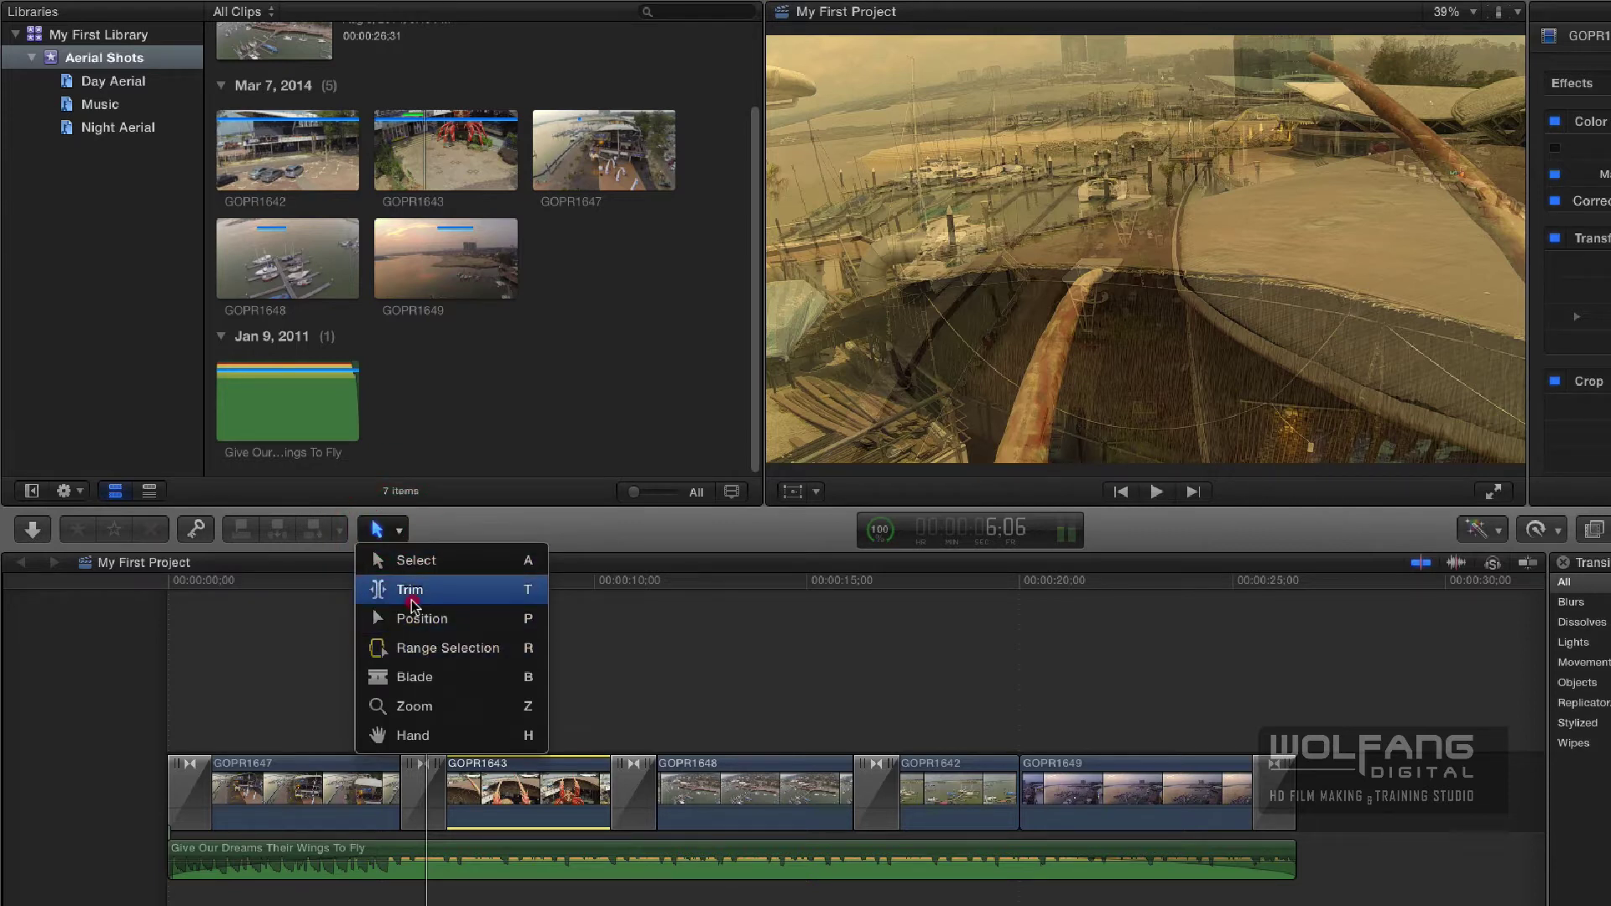
{"action": "left_click", "coordinate": [499, 590]}
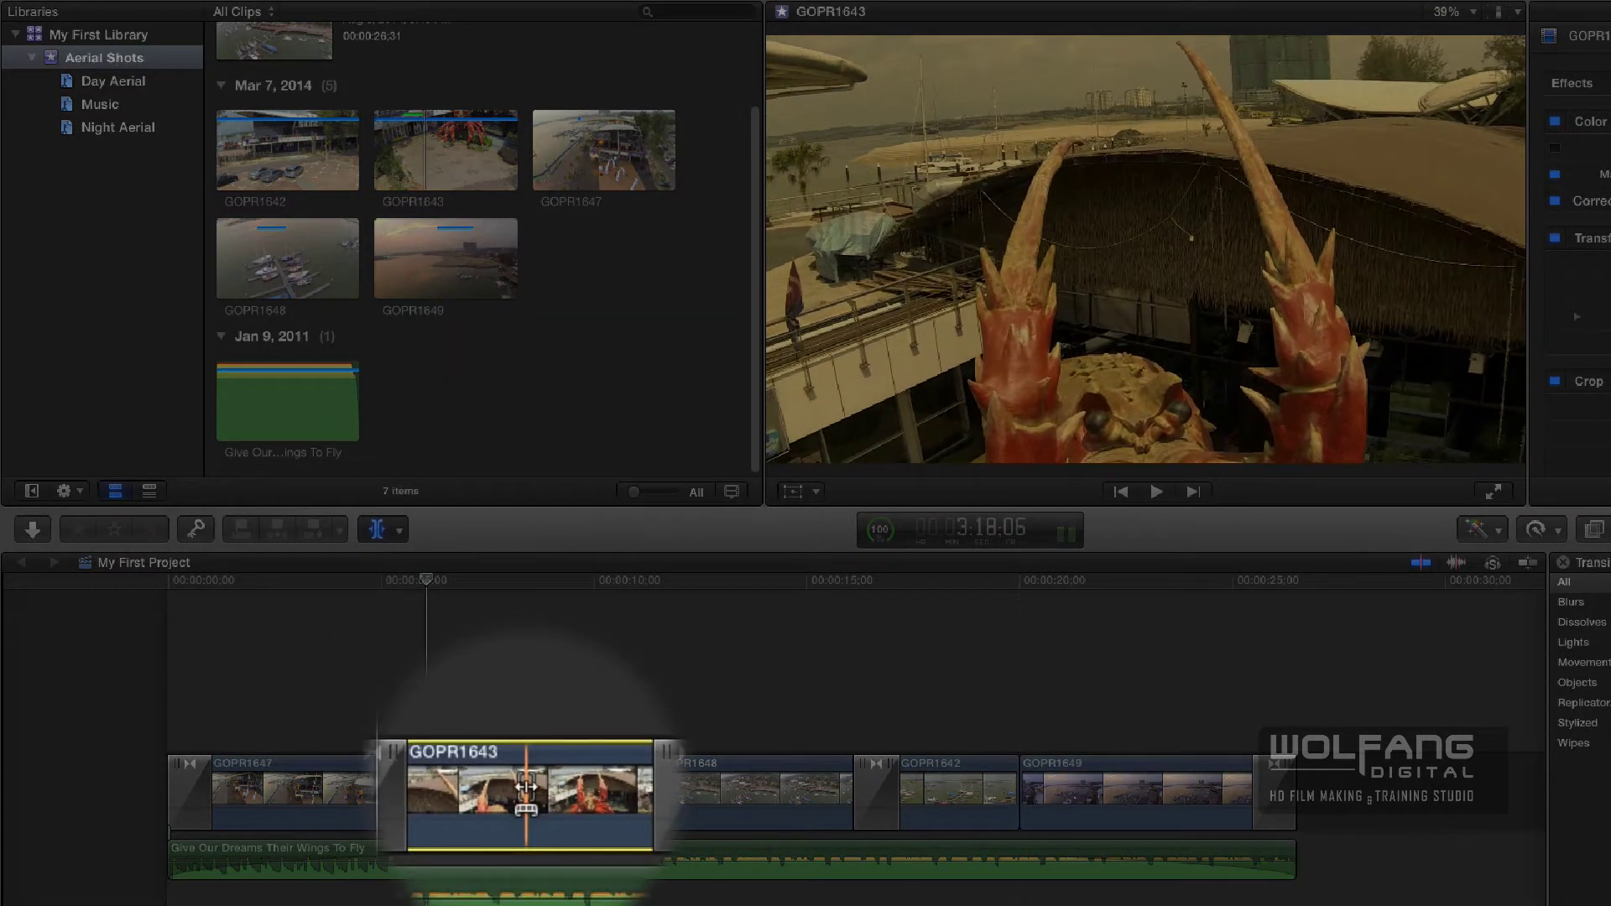
{"action": "mouse_move", "coordinate": [526, 789]}
{"action": "left_mouse_down"}
{"action": "mouse_move", "coordinate": [559, 785]}
{"action": "mouse_move", "coordinate": [538, 795]}
{"action": "left_mouse_up"}
{"action": "key", "text": "space"}
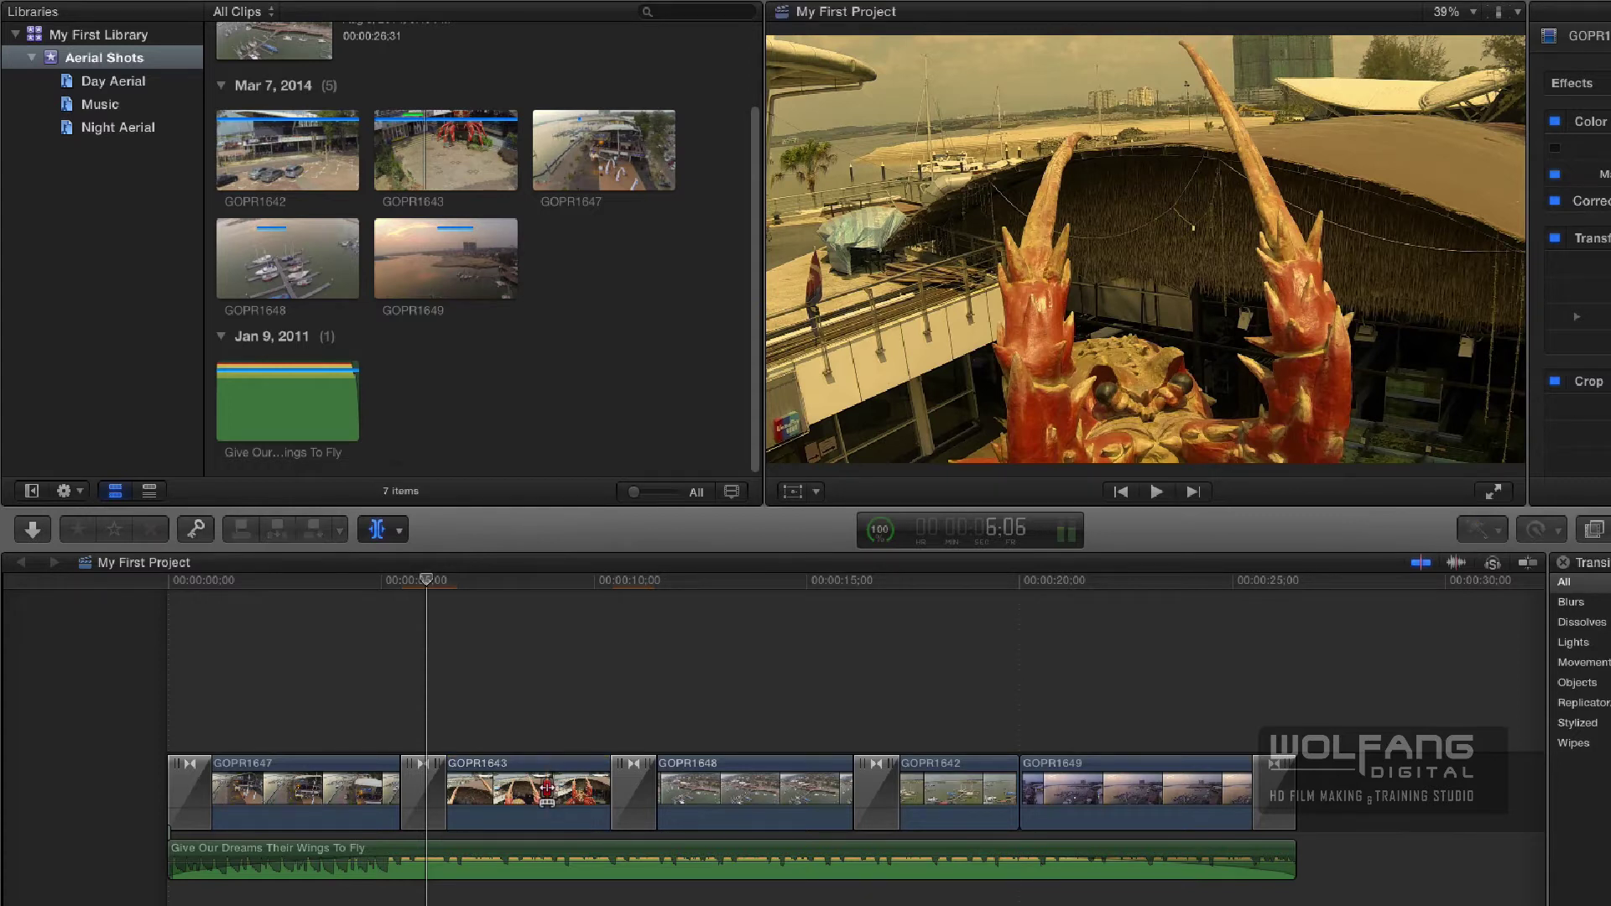
{"action": "left_click_drag", "start_coordinate": [546, 793], "coordinate": [531, 793]}
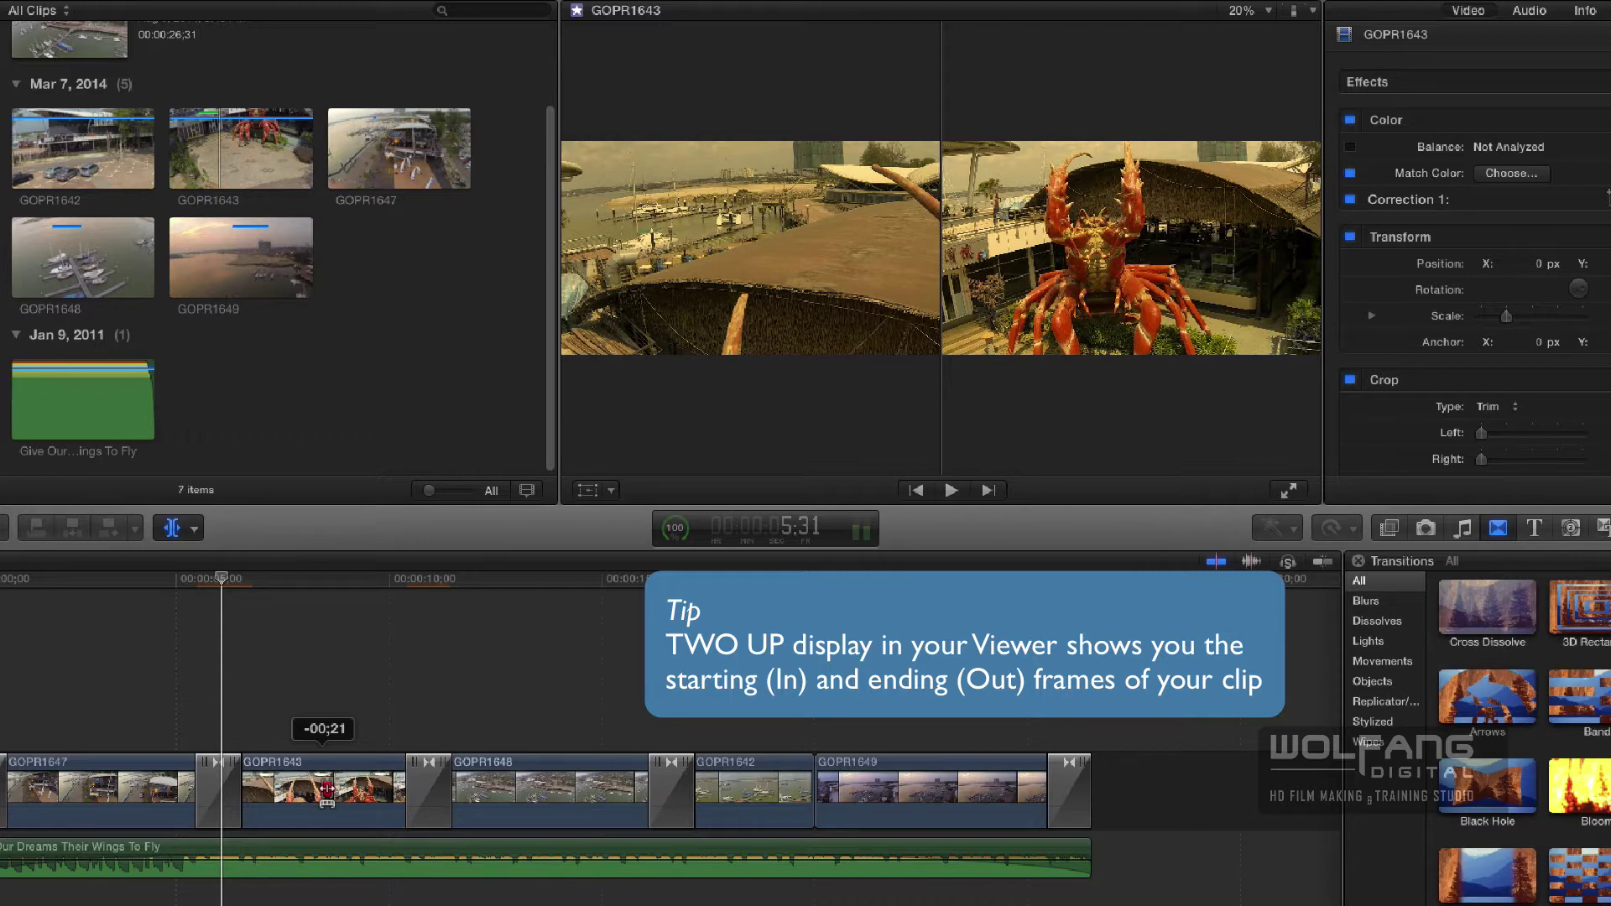
{"action": "left_click_drag", "start_coordinate": [326, 789], "coordinate": [195, 778]}
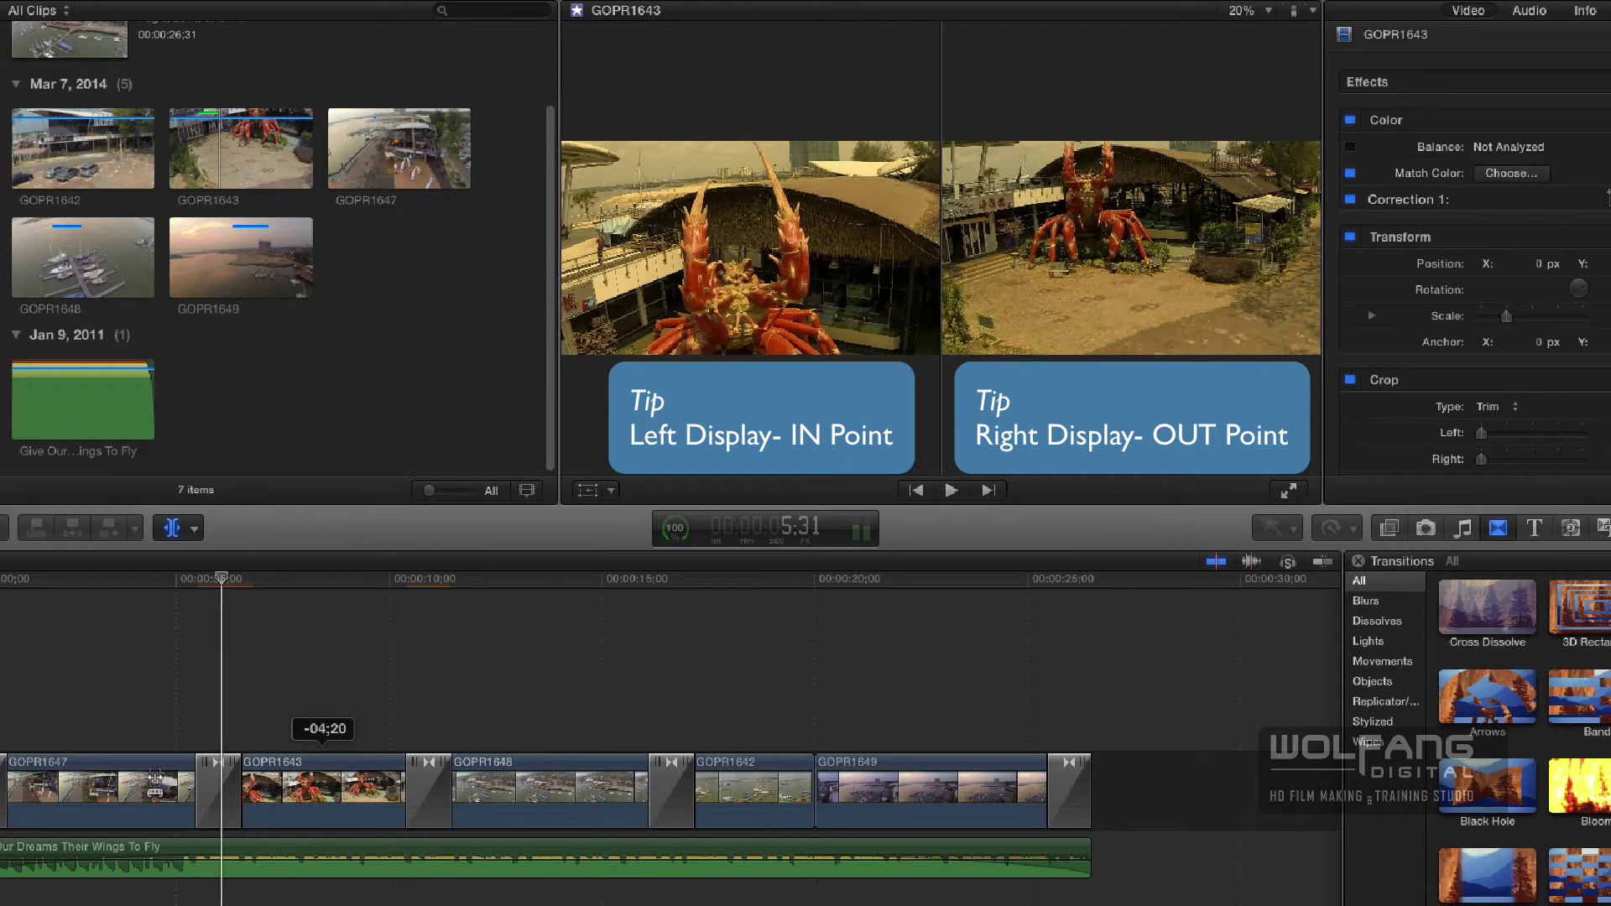
{"action": "left_click_drag", "start_coordinate": [144, 780], "coordinate": [144, 779]}
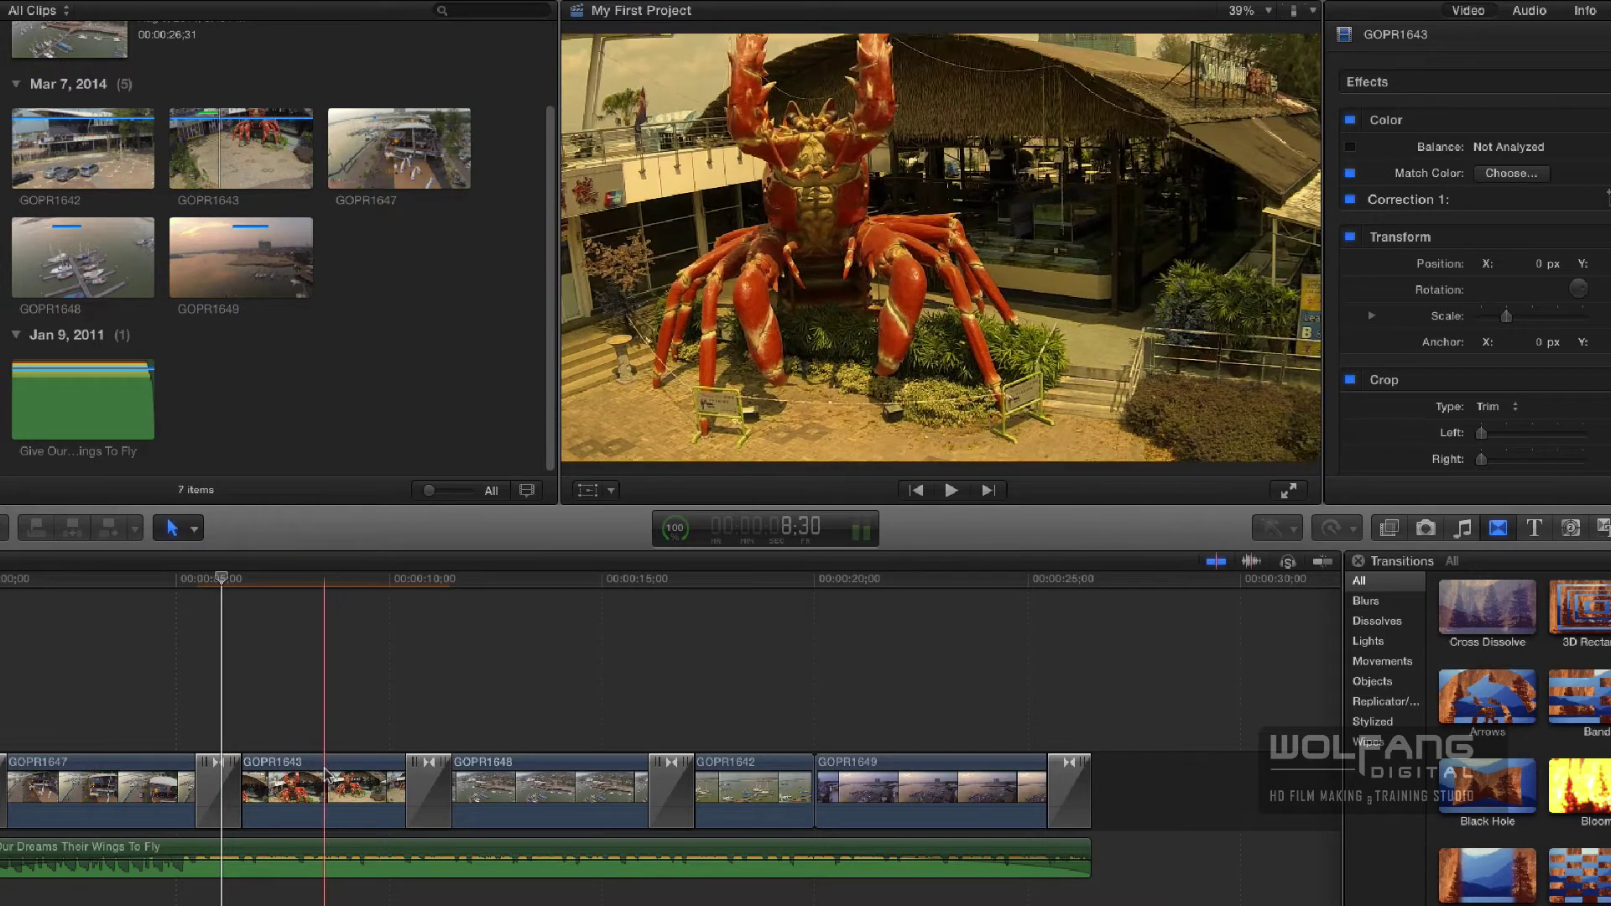
Review the slipped clip and delete the dissolve between GOPR1648 and GOPR1642.
{"action": "left_click", "coordinate": [161, 582]}
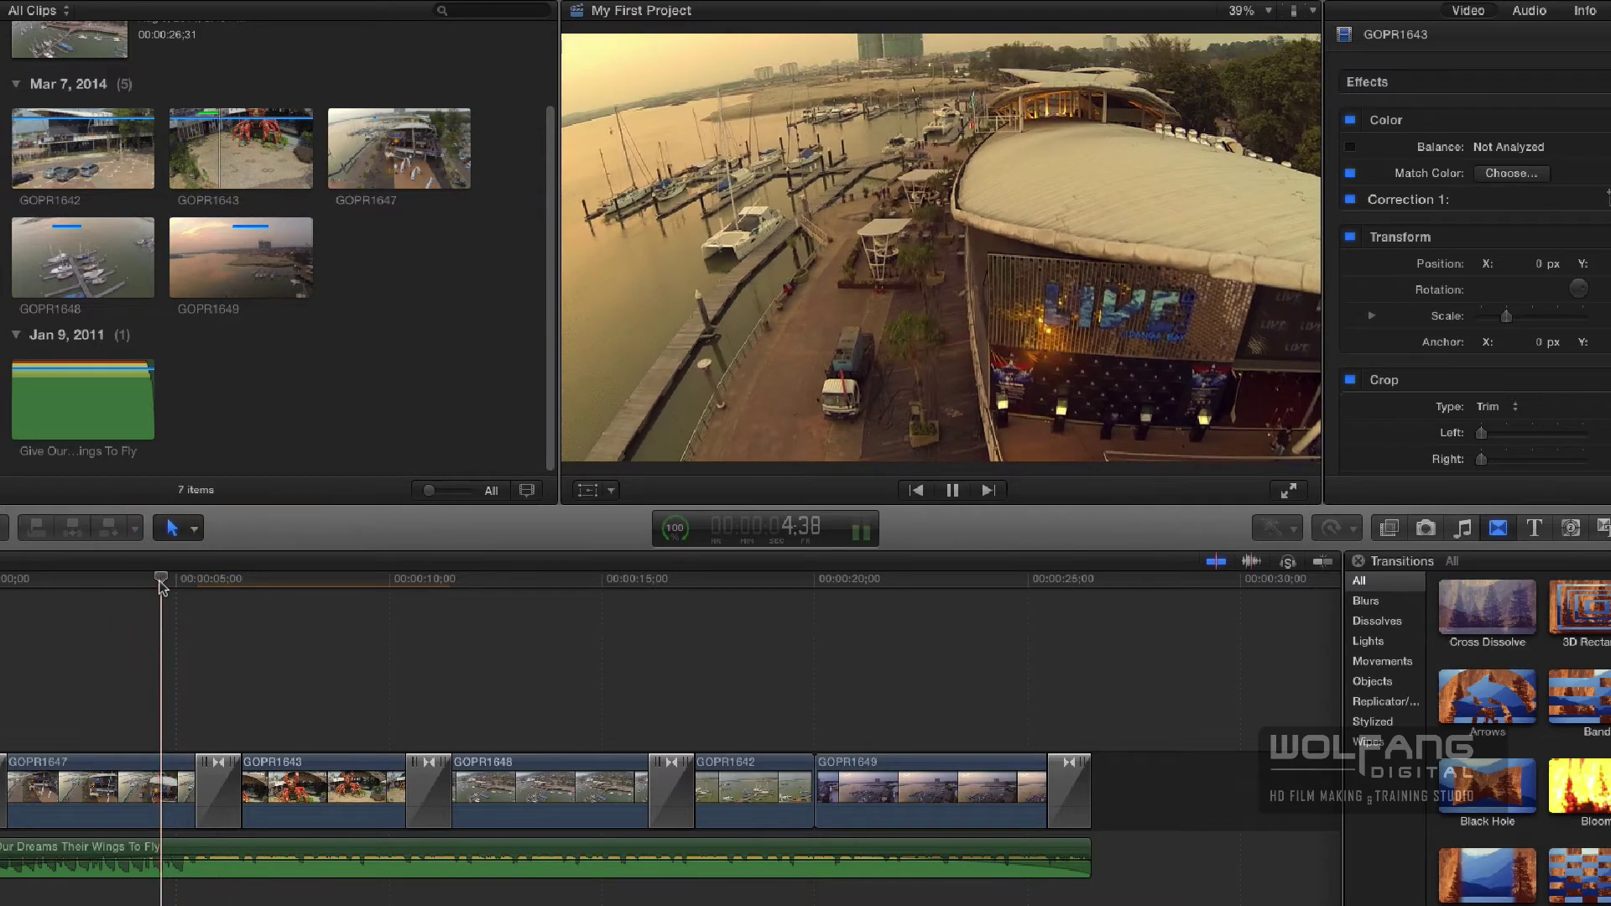
{"action": "key", "text": "space"}
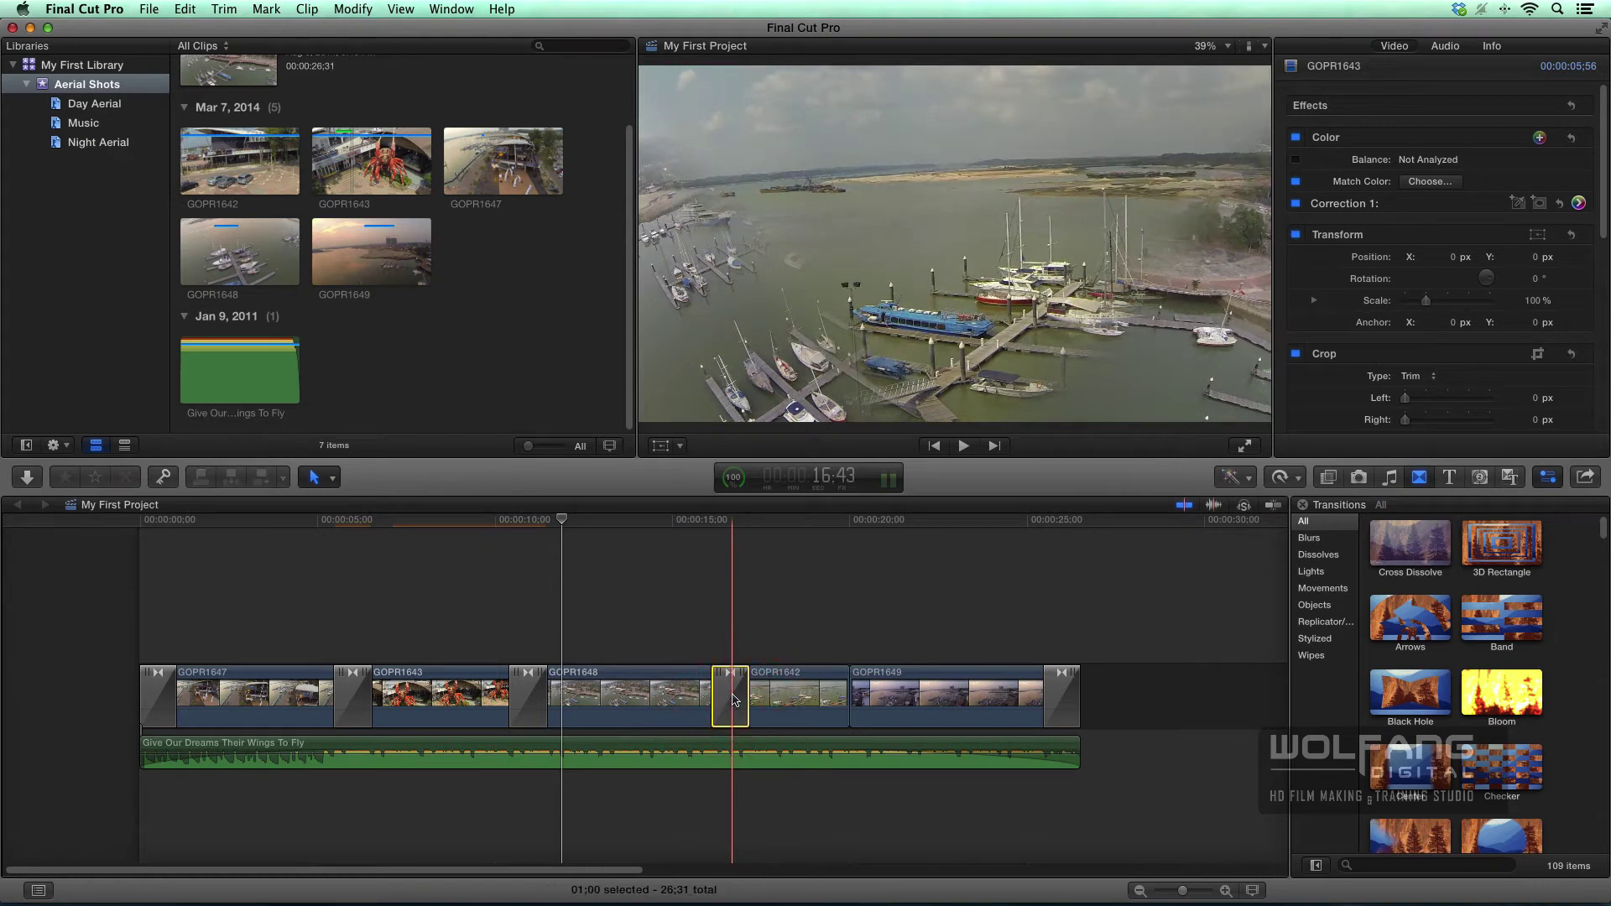
{"action": "key", "text": "Delete"}
{"action": "left_click", "coordinate": [711, 636]}
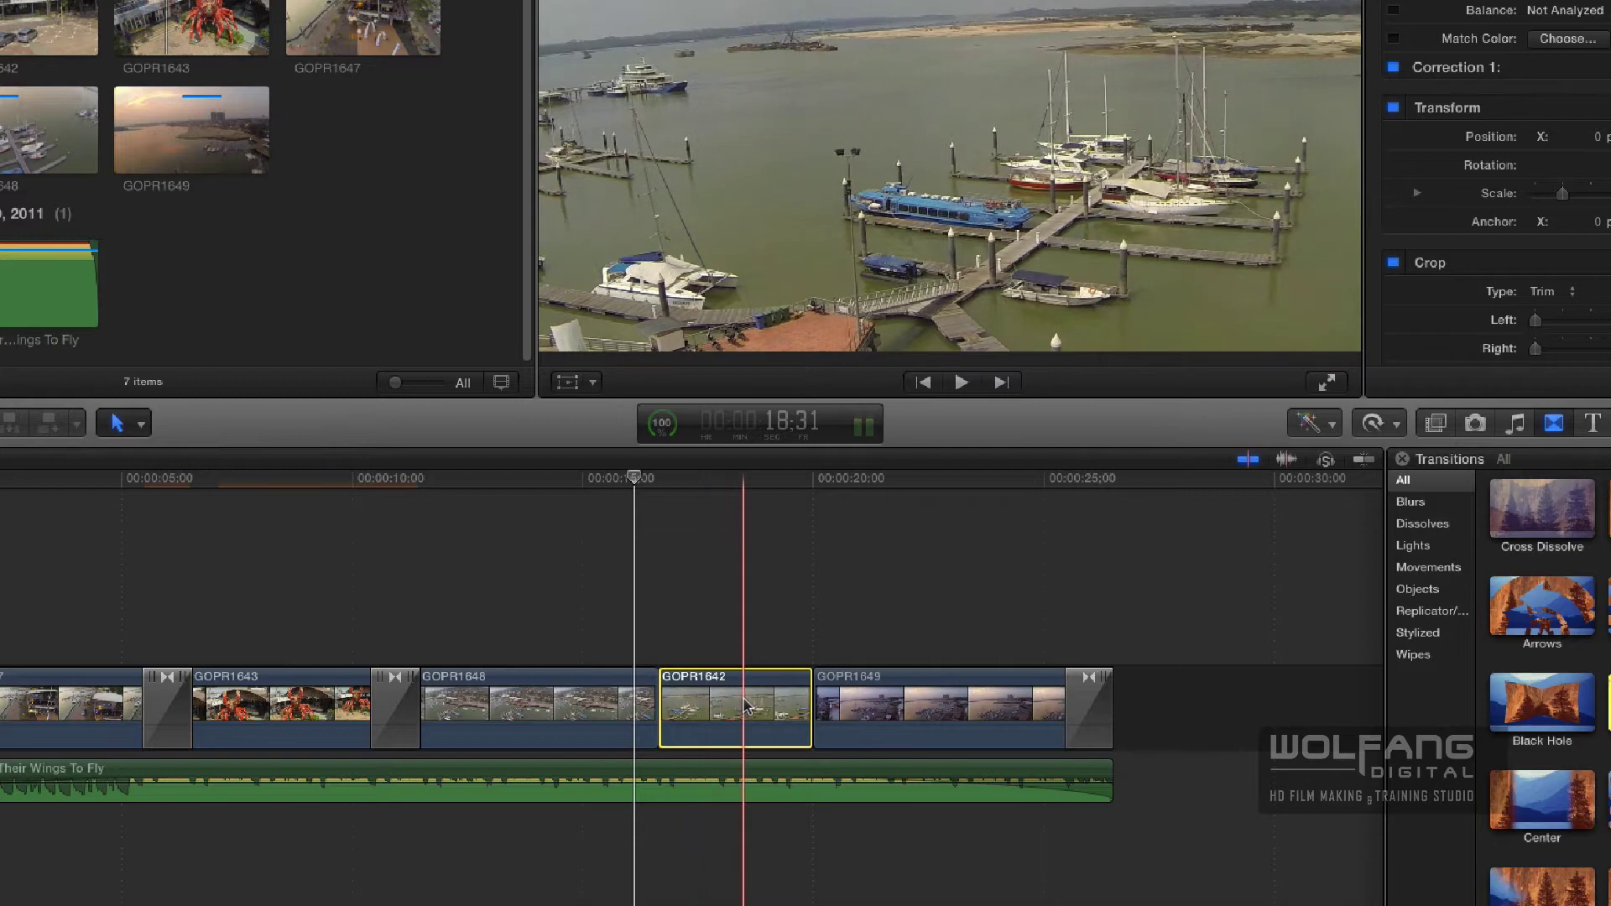
Ripple-trim GOPR1648's end shorter by about 1;28, undoing a trial trim on GOPR1642.
{"action": "scroll", "coordinate": [562, 692], "scroll_direction": "right", "scroll_amount": 3}
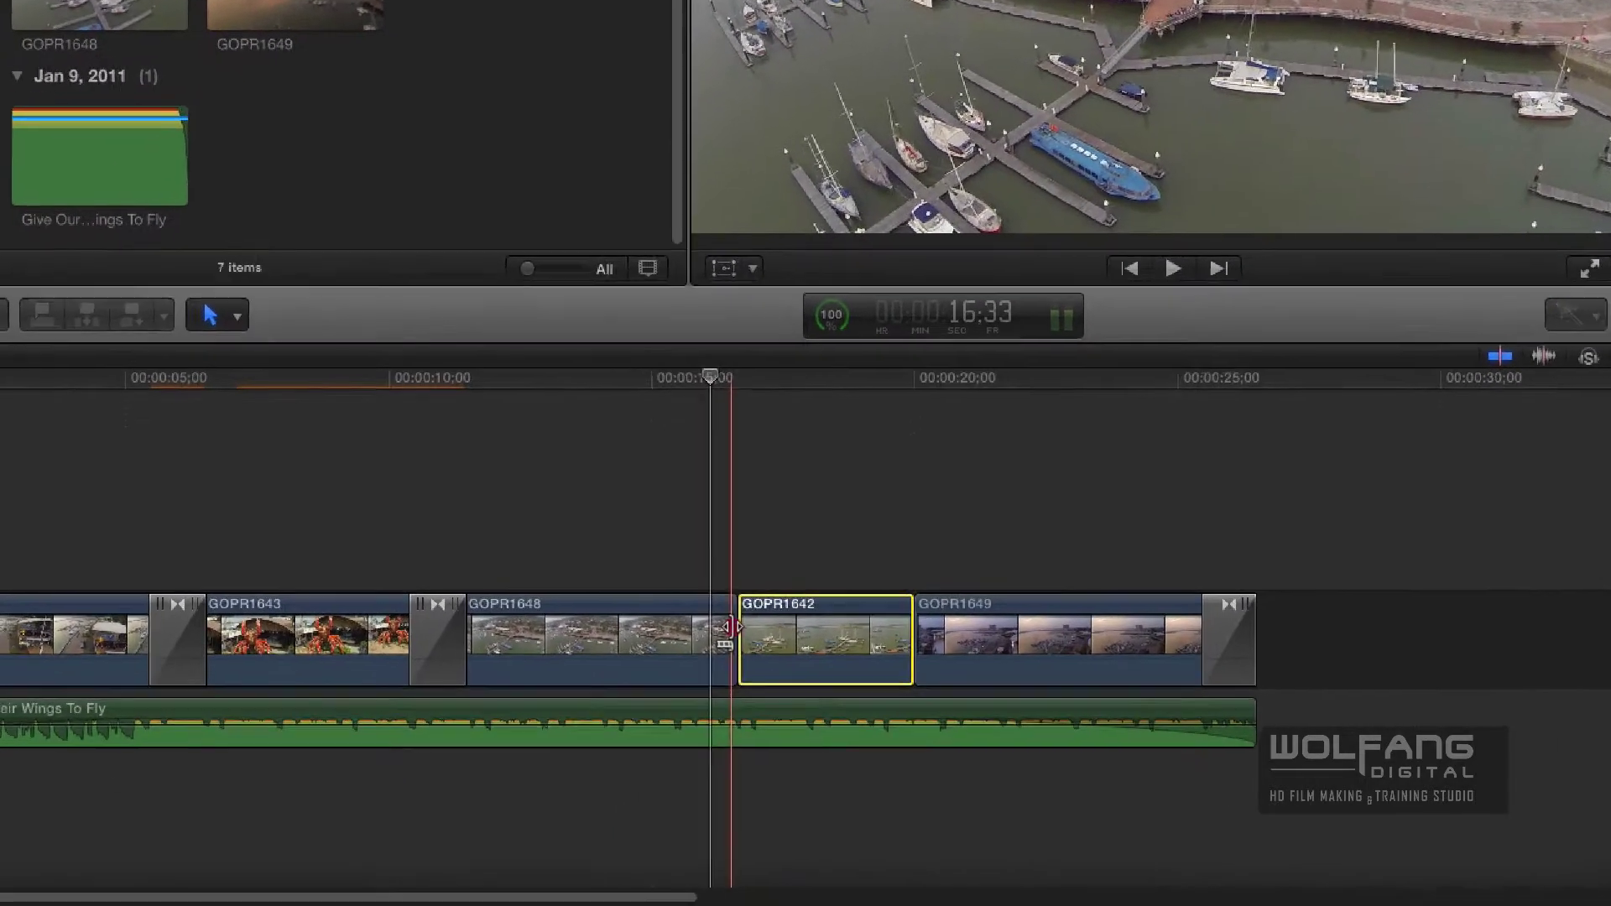
{"action": "left_click_drag", "start_coordinate": [589, 695], "coordinate": [572, 693]}
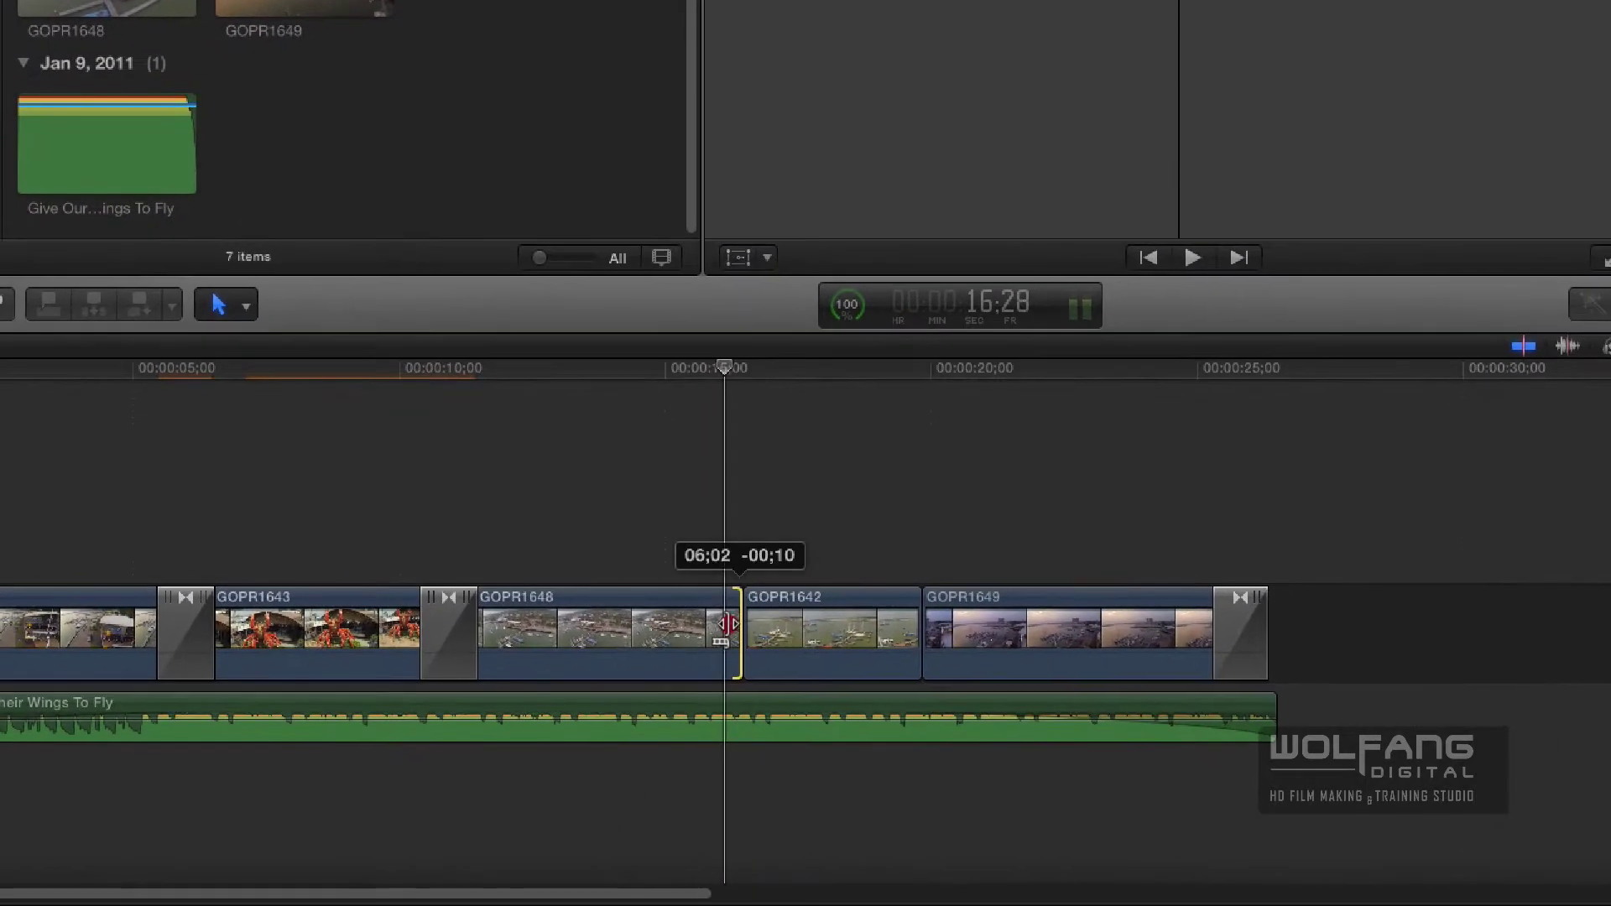
{"action": "left_click_drag", "start_coordinate": [727, 623], "coordinate": [670, 623]}
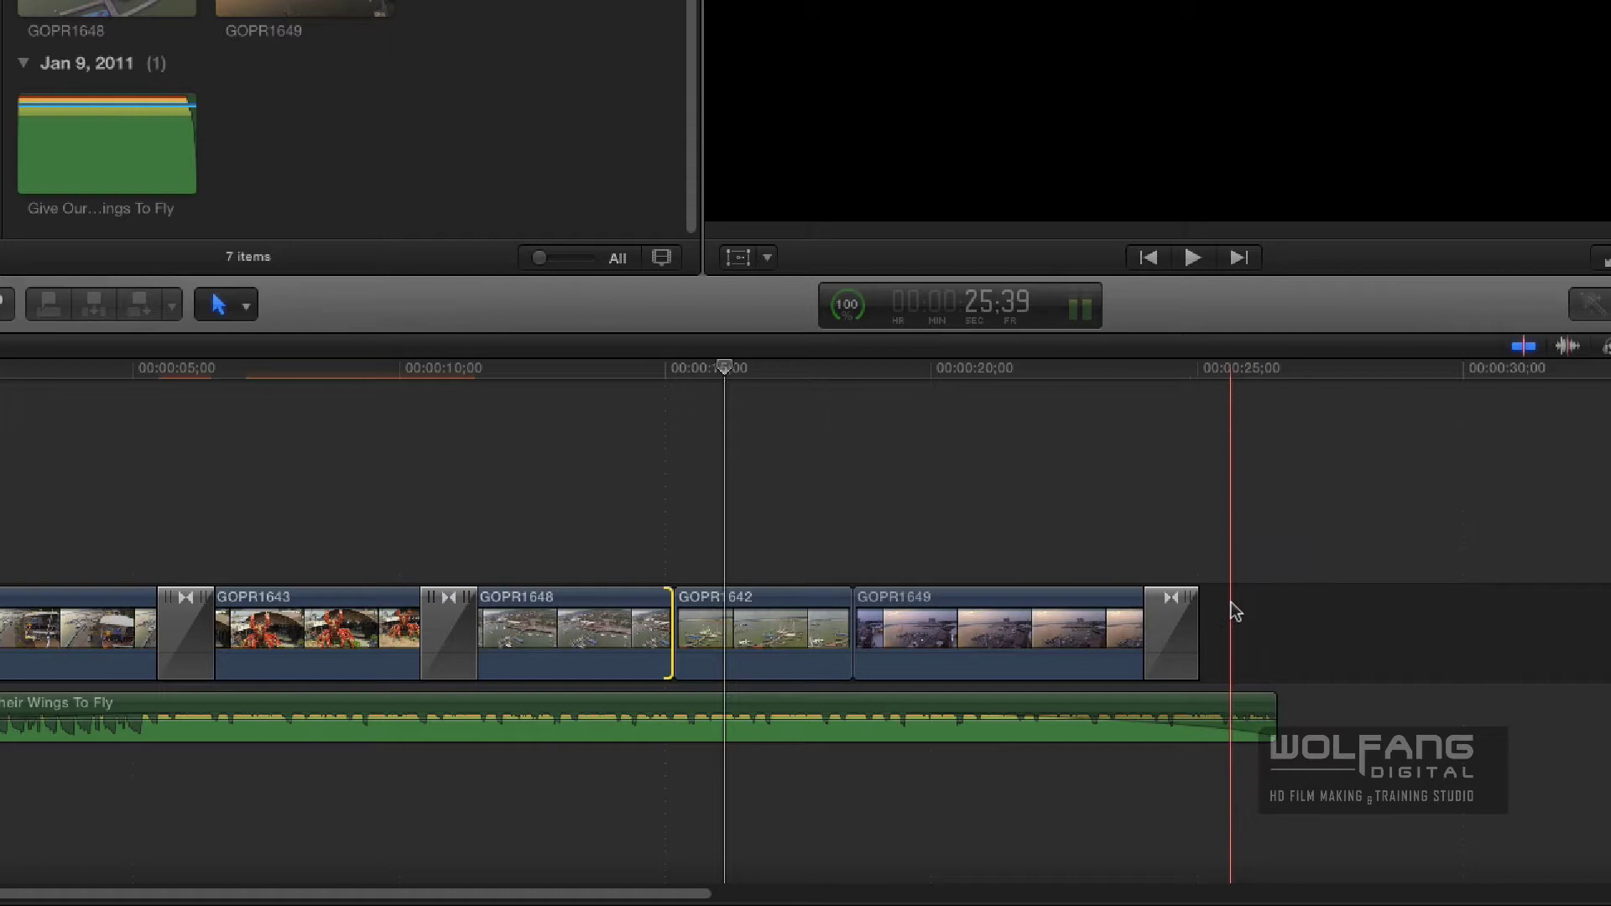
{"action": "left_click_drag", "start_coordinate": [855, 629], "coordinate": [793, 635]}
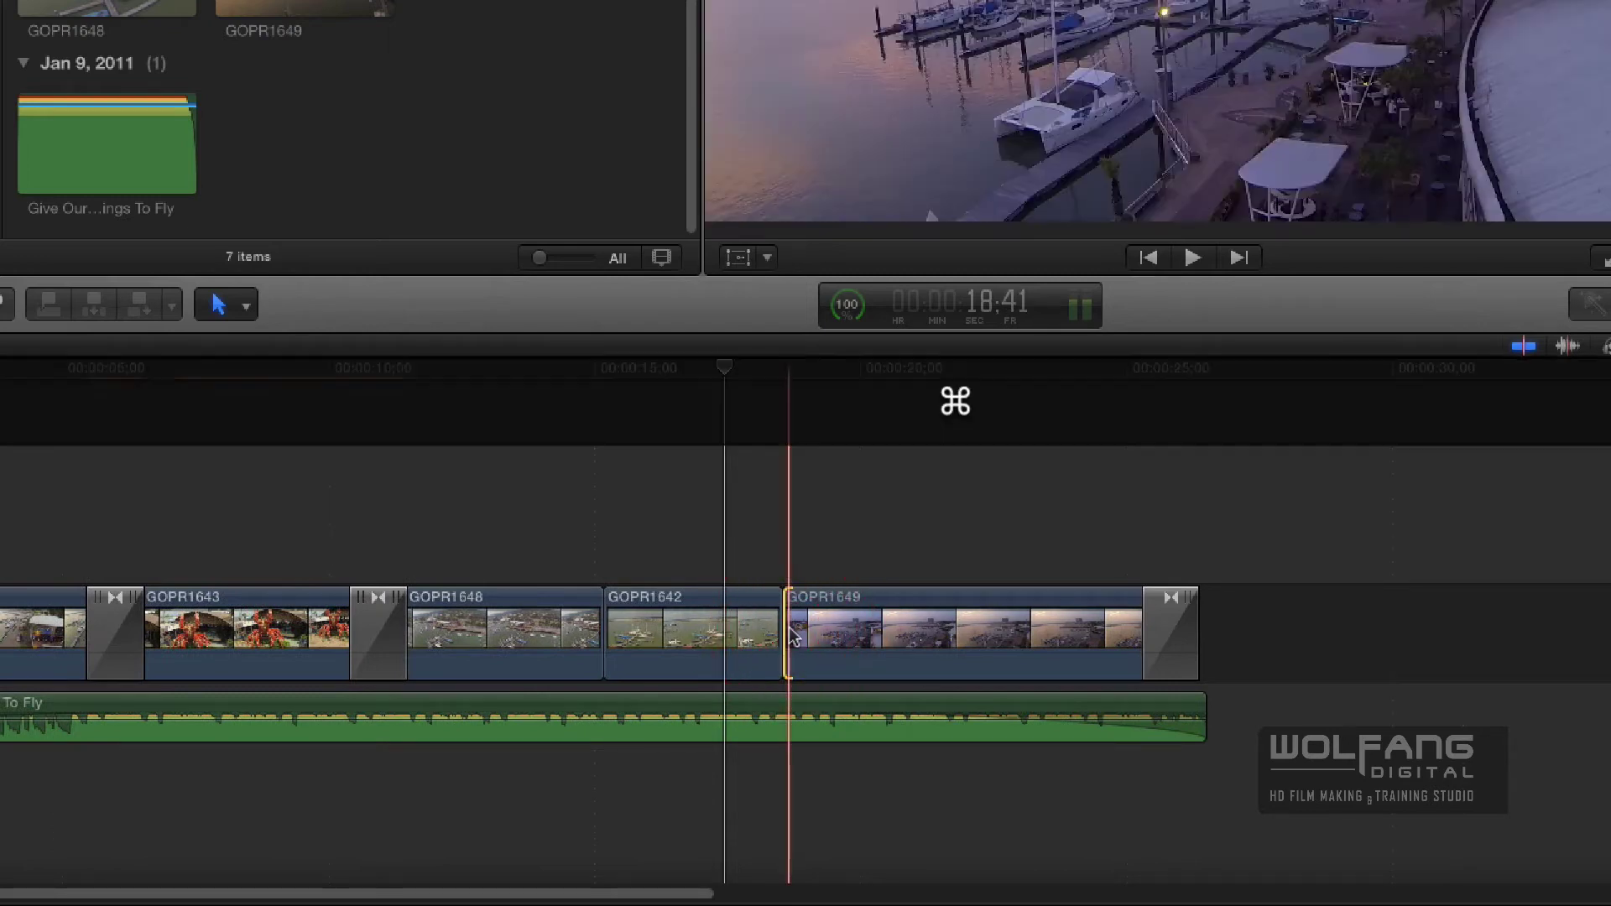
{"action": "key", "text": "super+z"}
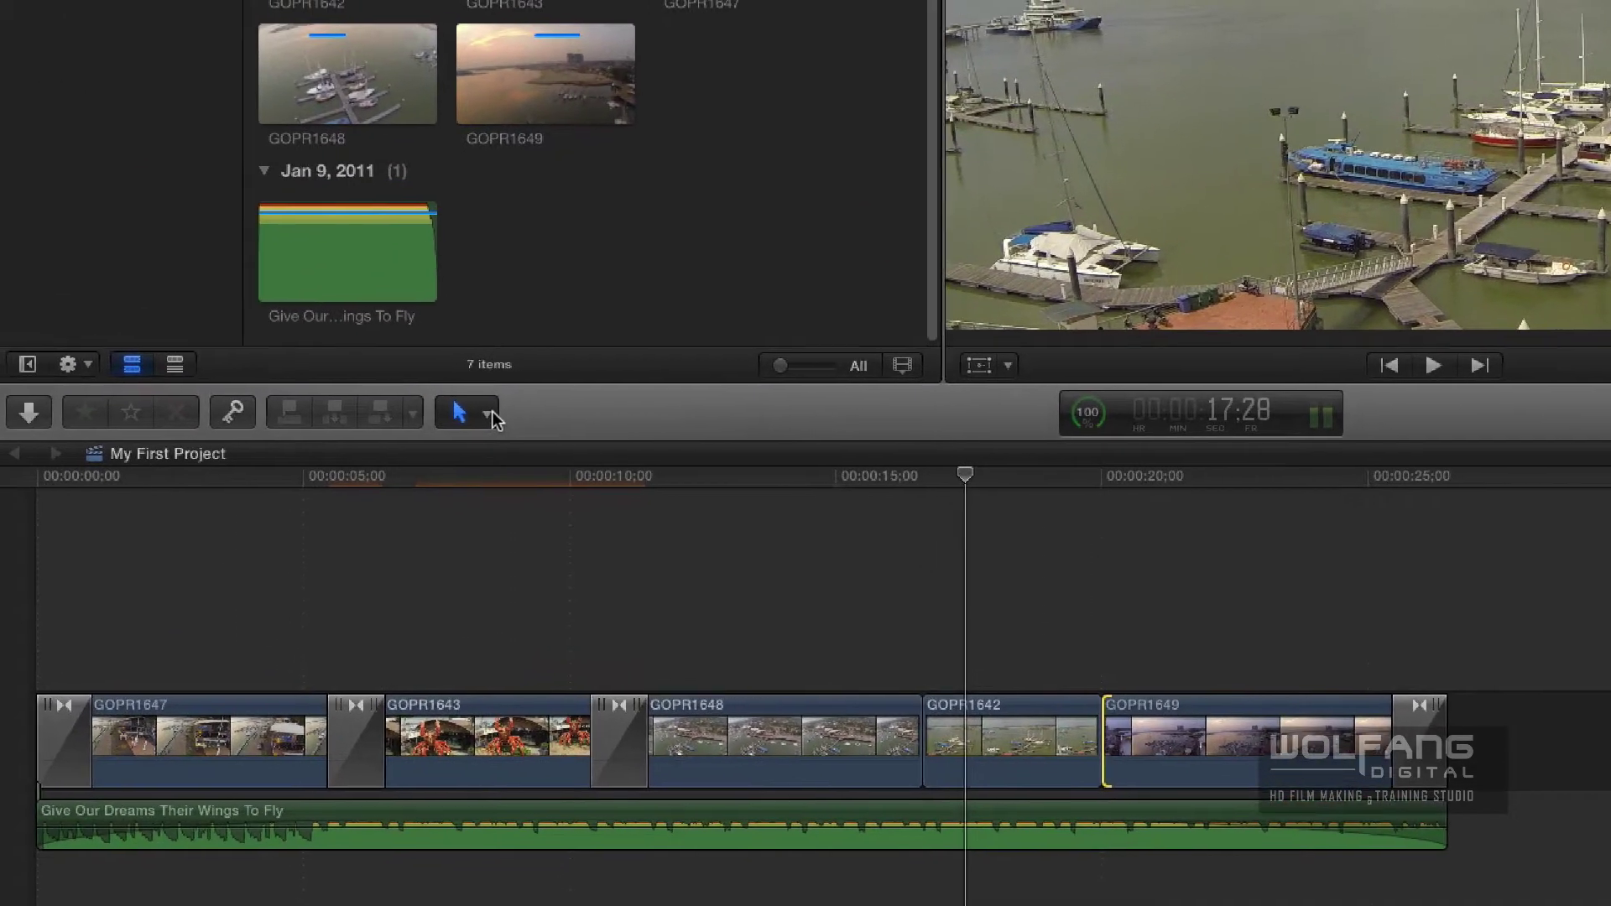
{"action": "left_click", "coordinate": [351, 354]}
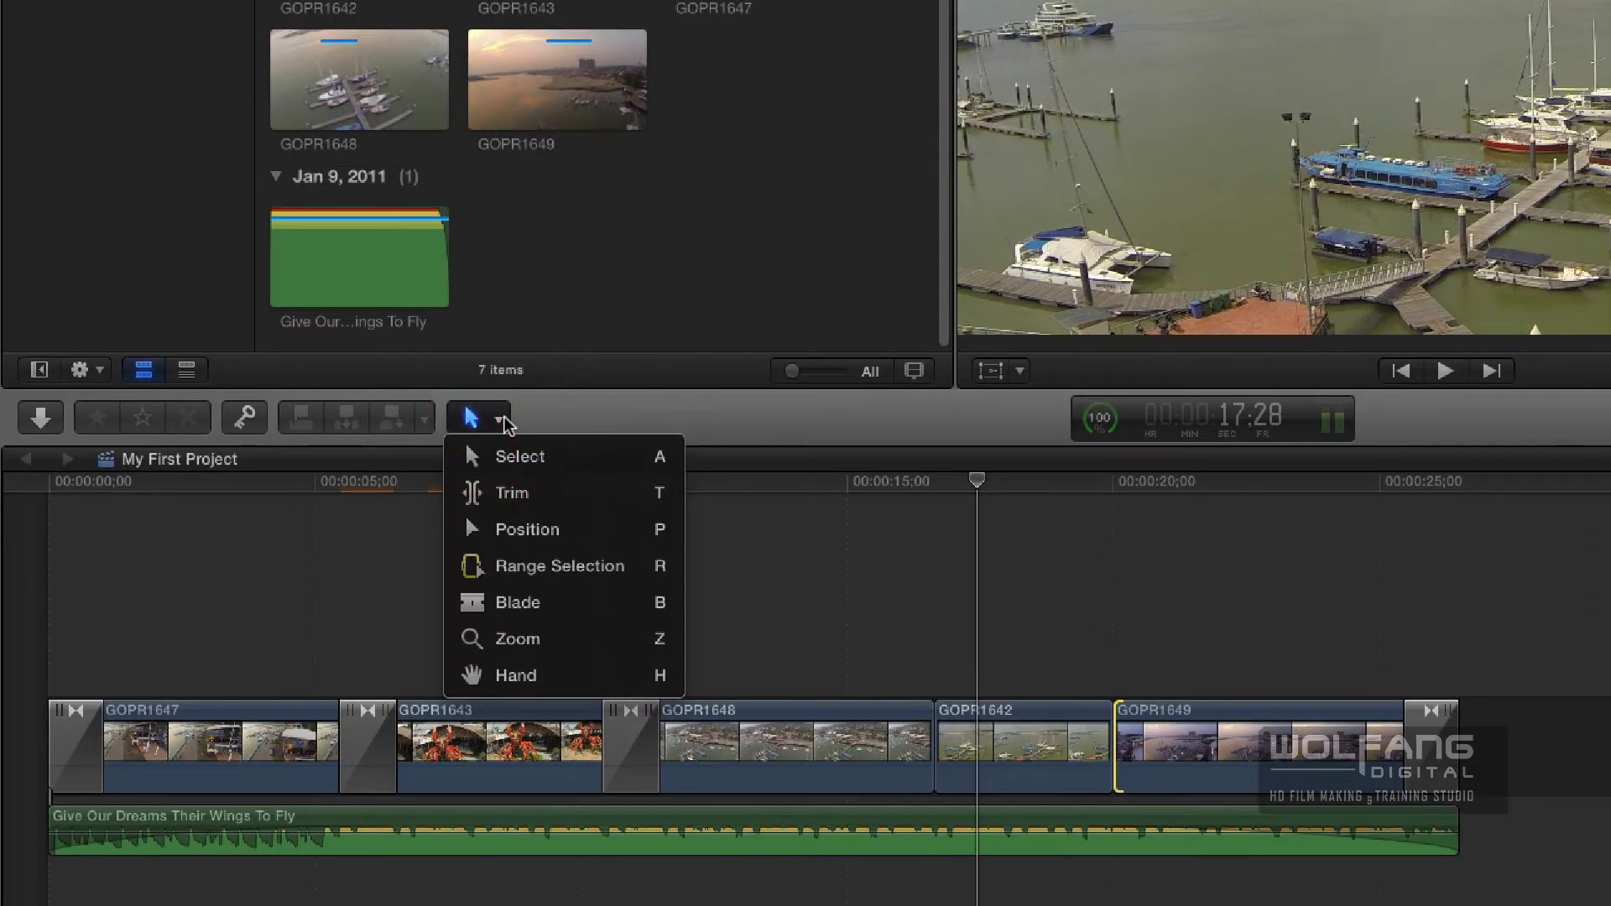
{"action": "left_click", "coordinate": [534, 495]}
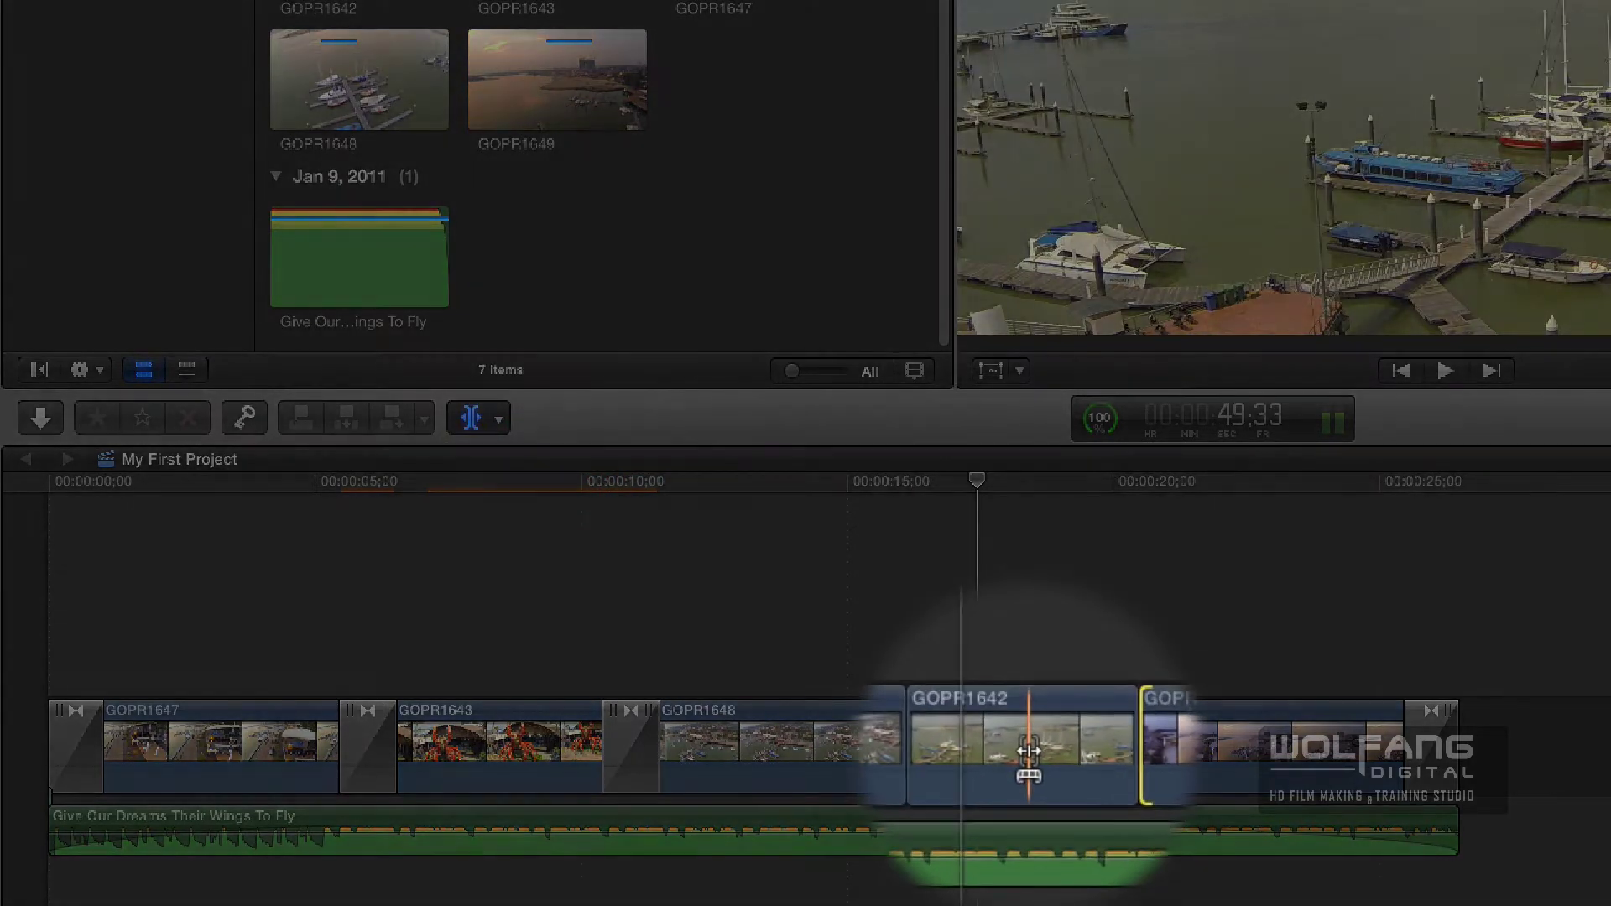
{"action": "key", "text": "alt"}
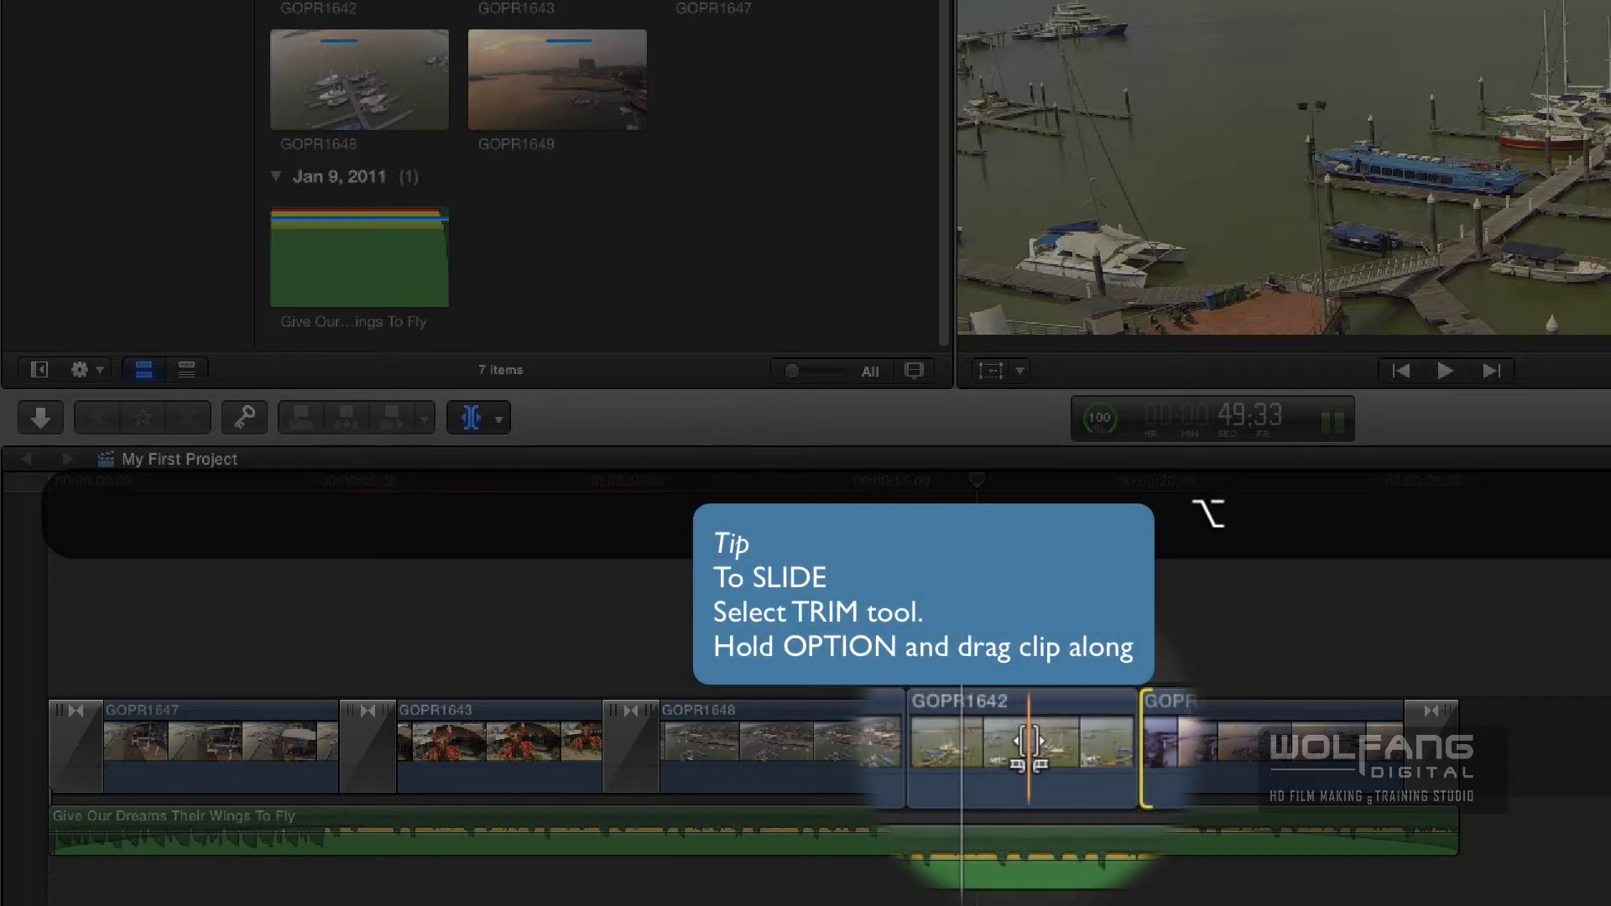
{"action": "left_click_drag", "start_coordinate": [1029, 743], "coordinate": [986, 742]}
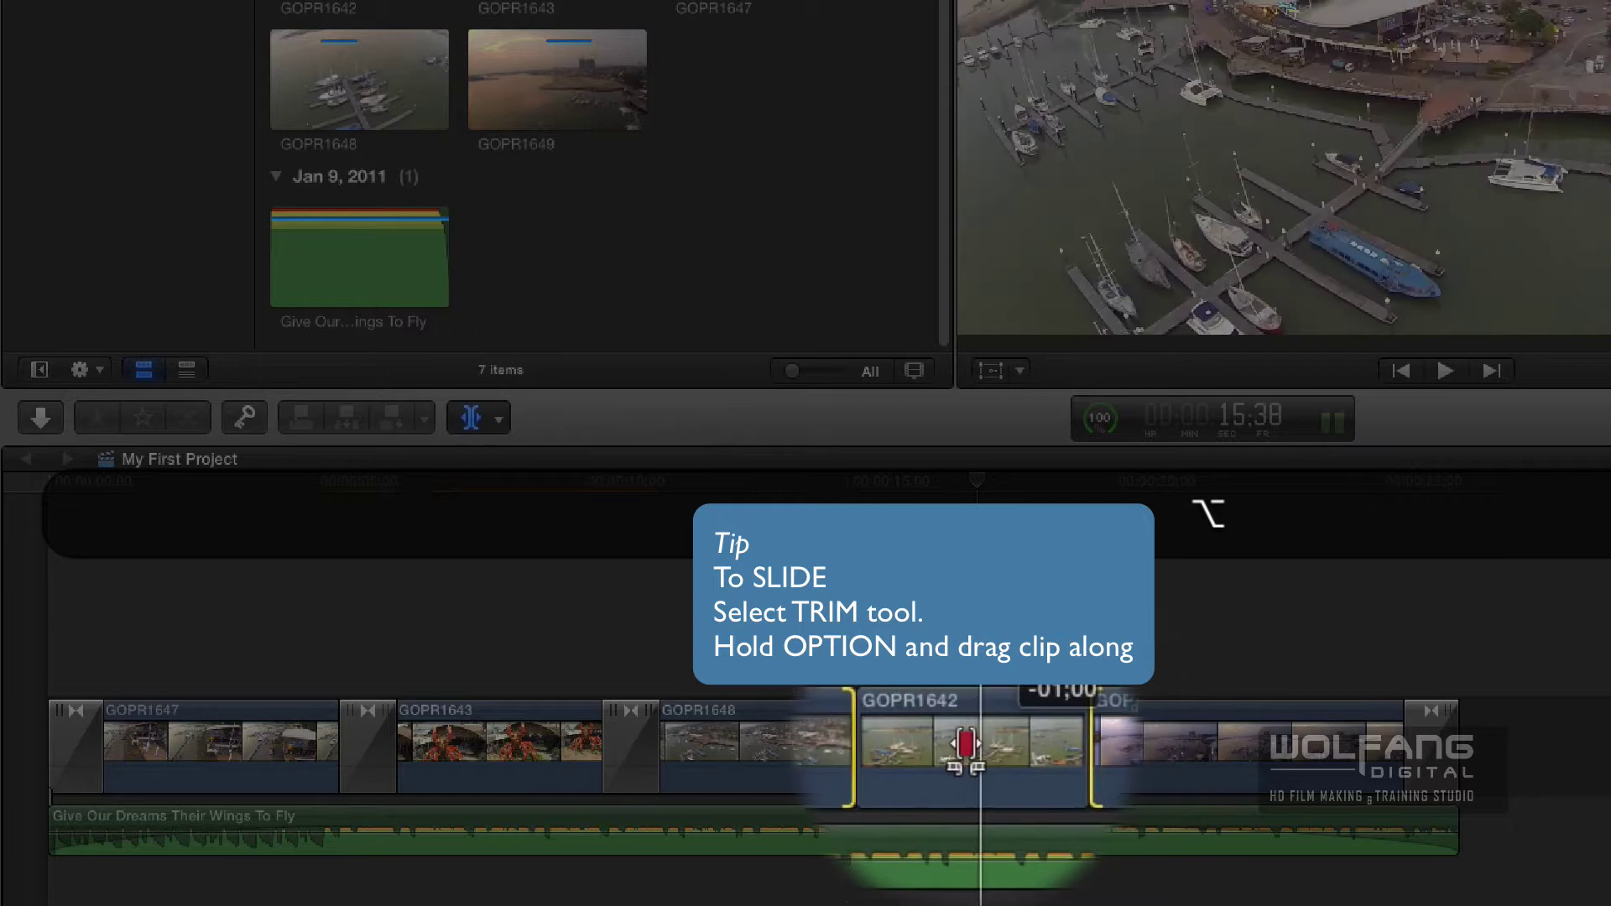
{"action": "mouse_move", "coordinate": [965, 744]}
{"action": "left_mouse_down"}
{"action": "mouse_move", "coordinate": [1036, 745]}
{"action": "mouse_move", "coordinate": [991, 742]}
{"action": "left_mouse_up"}
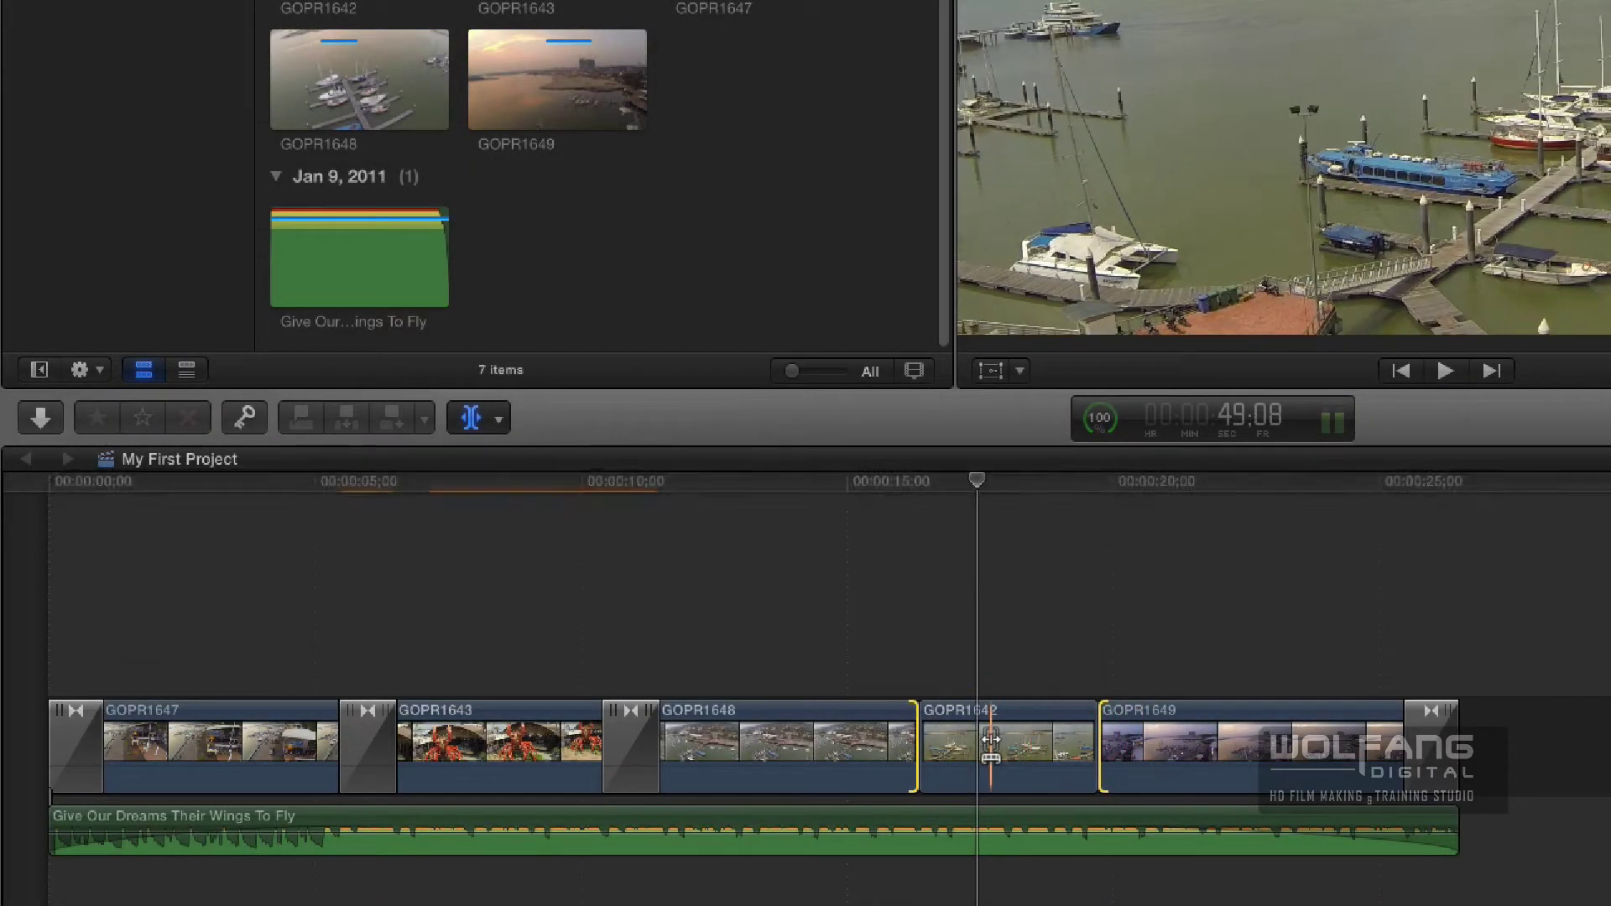
{"action": "key", "text": "super+z"}
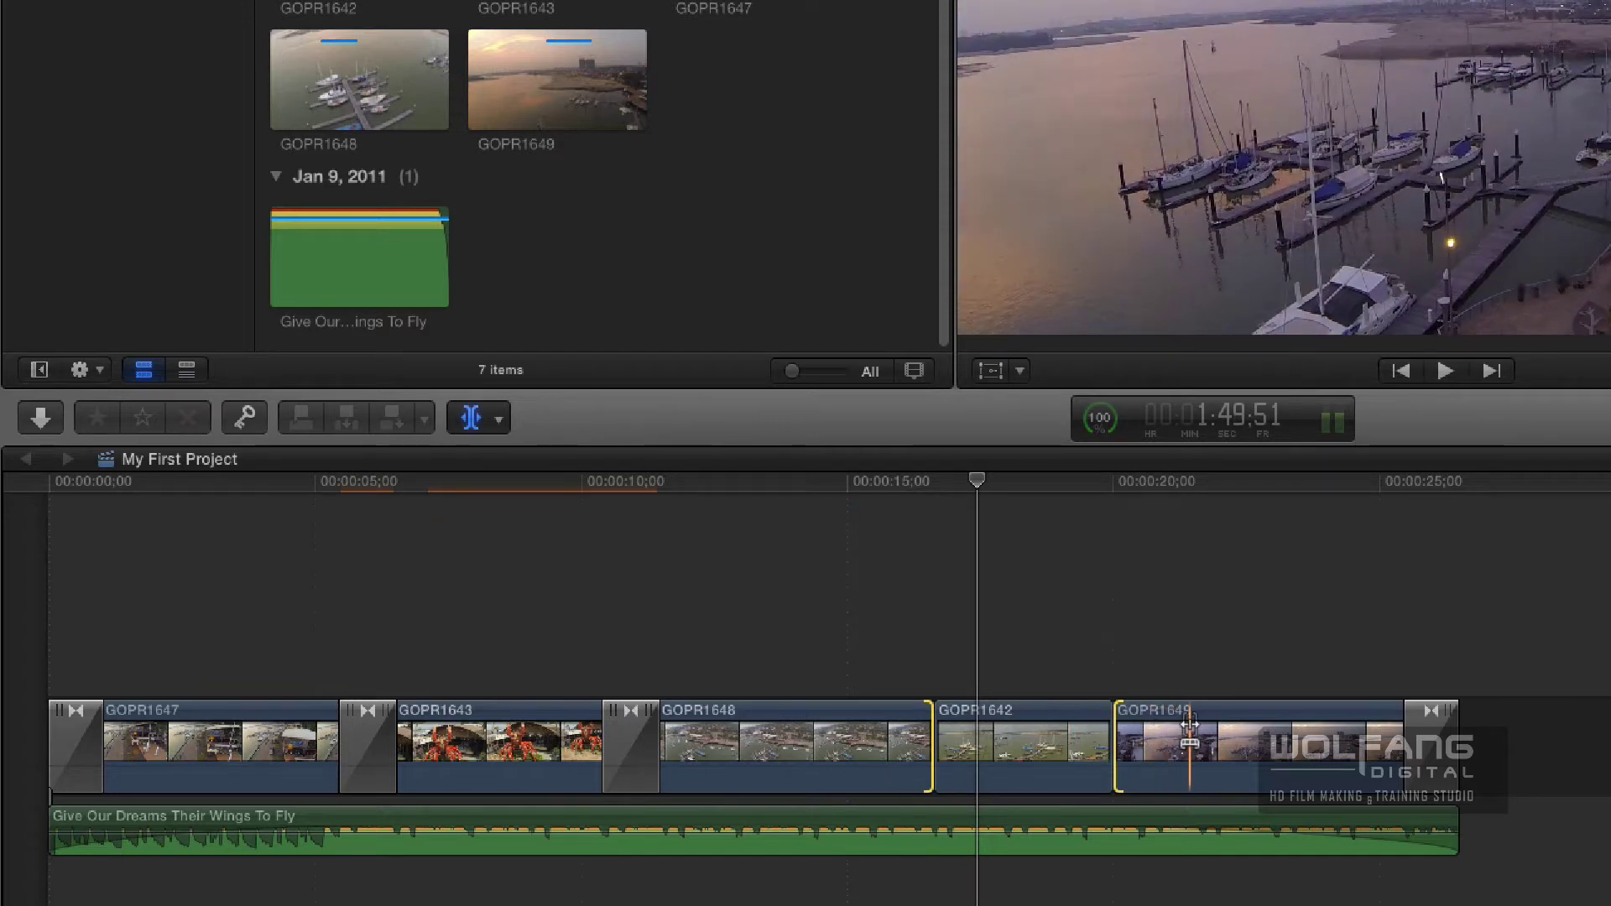
{"action": "key", "text": "alt"}
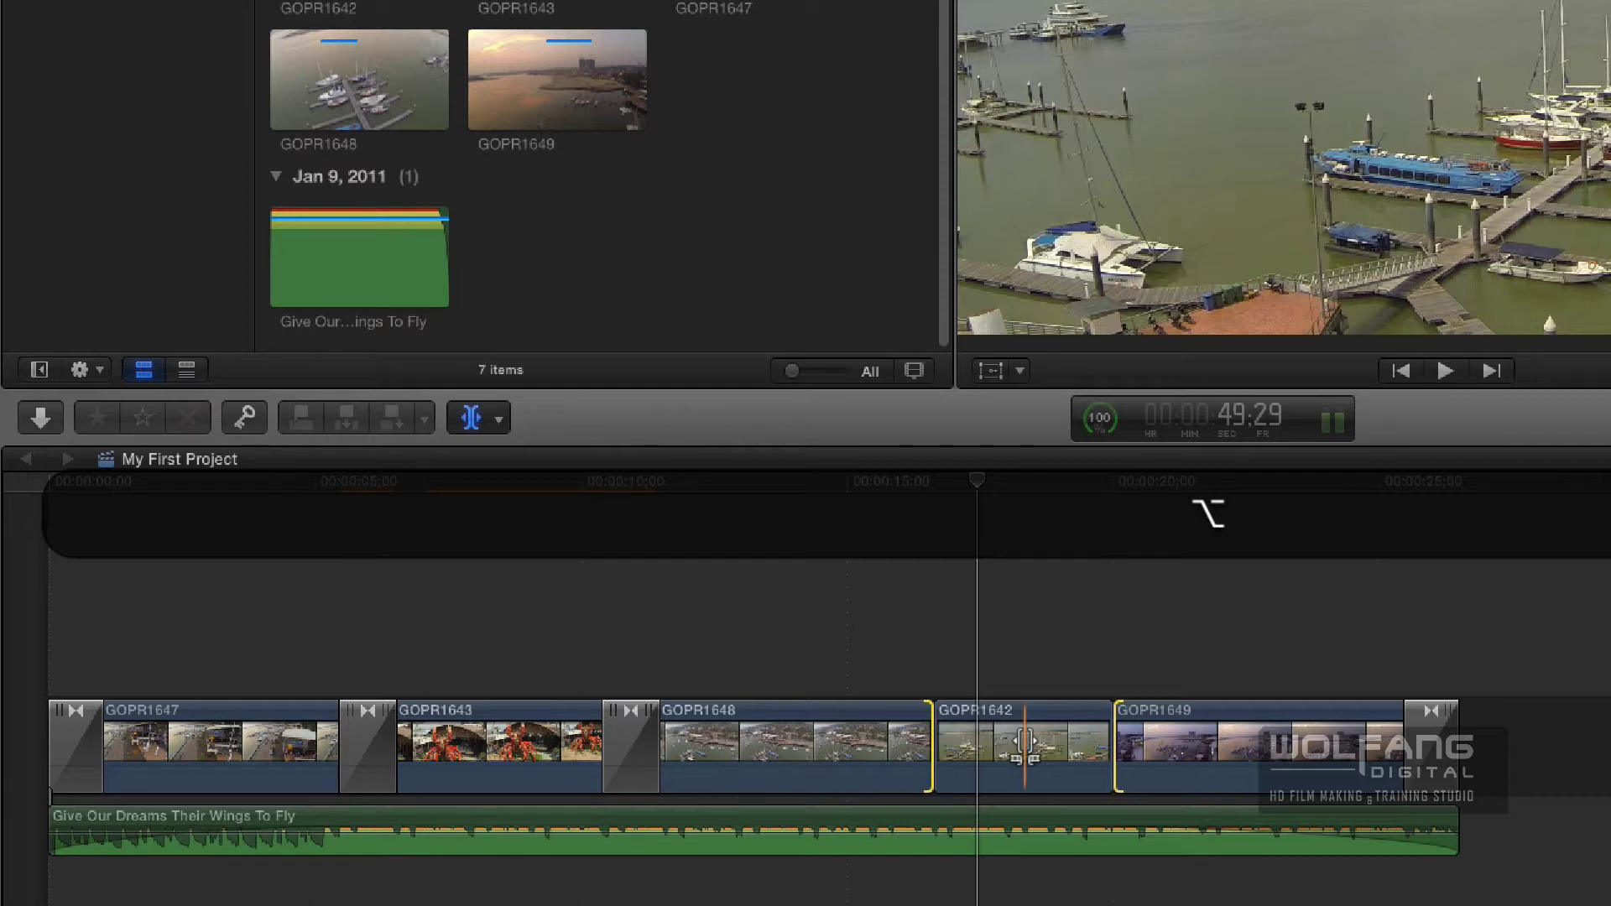
{"action": "mouse_move", "coordinate": [1024, 742]}
{"action": "left_mouse_down"}
{"action": "mouse_move", "coordinate": [990, 741]}
{"action": "mouse_move", "coordinate": [1082, 740]}
{"action": "mouse_move", "coordinate": [1016, 738]}
{"action": "left_mouse_up"}
{"action": "key", "text": "alt+super+z"}
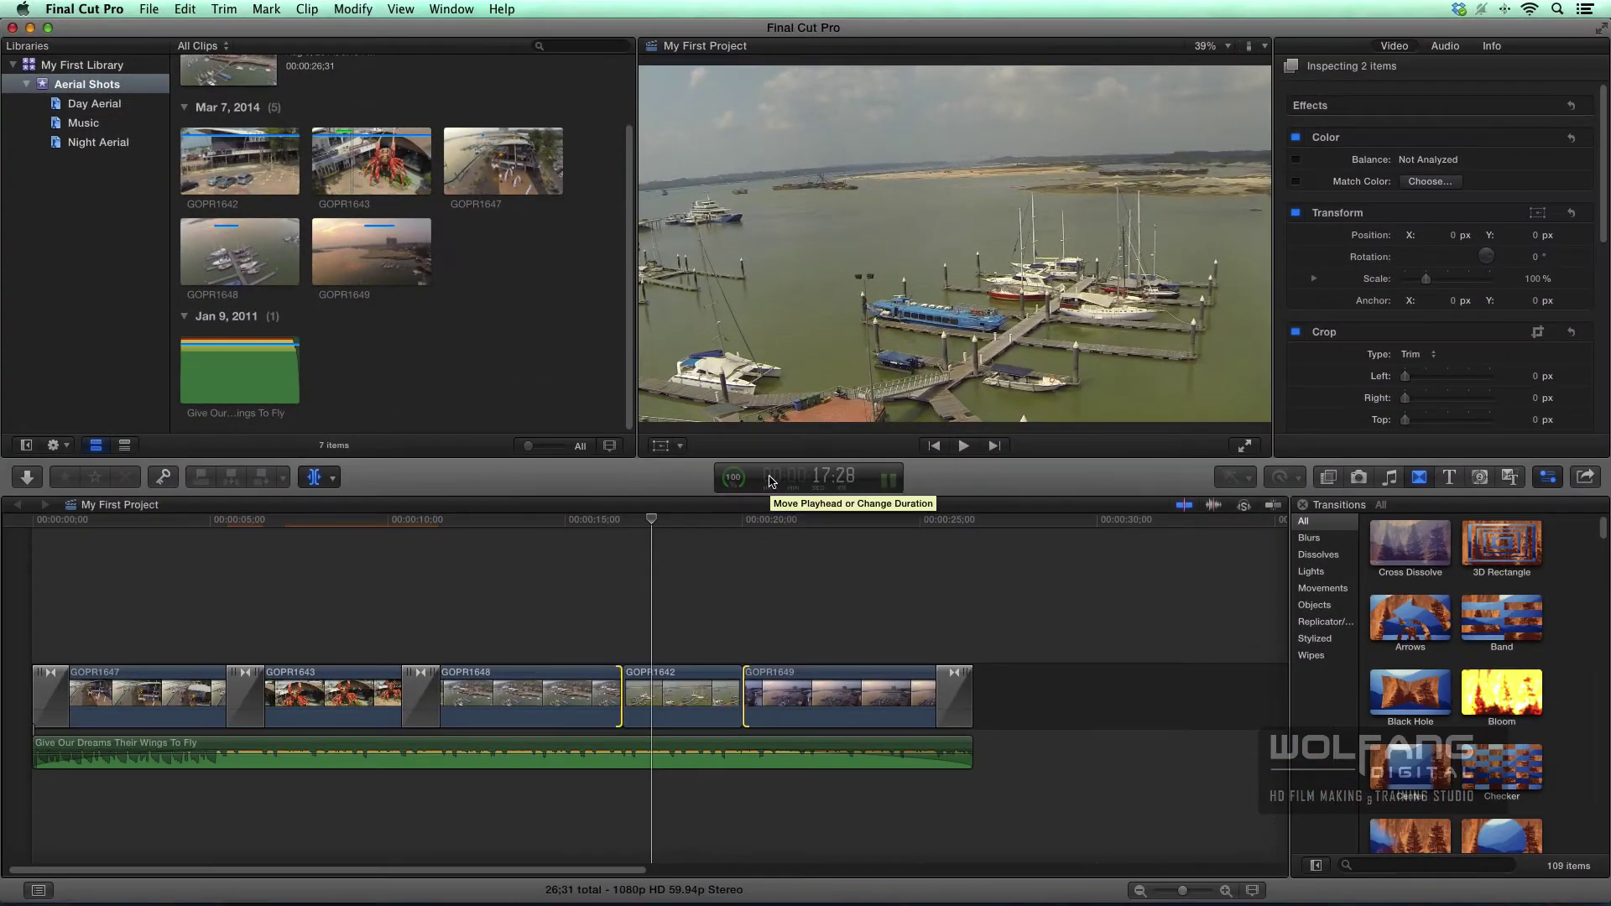
Switch to the Trim tool and roll the cut point between GOPR1648 and GOPR1642.
{"action": "left_click_drag", "start_coordinate": [665, 579], "coordinate": [639, 588]}
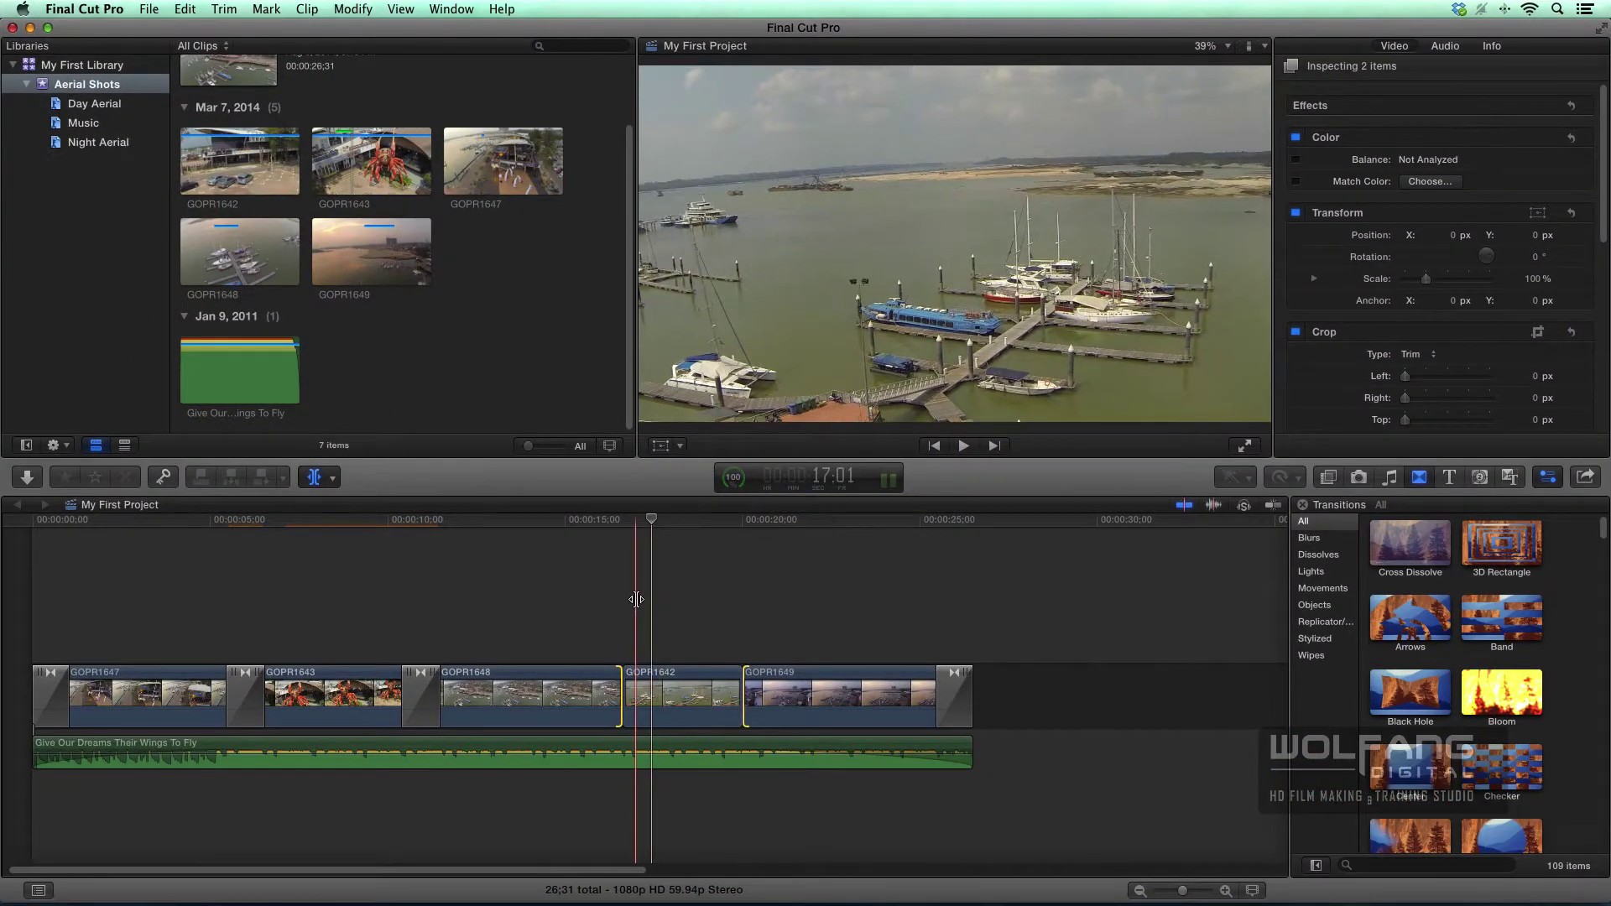
{"action": "key", "text": "a"}
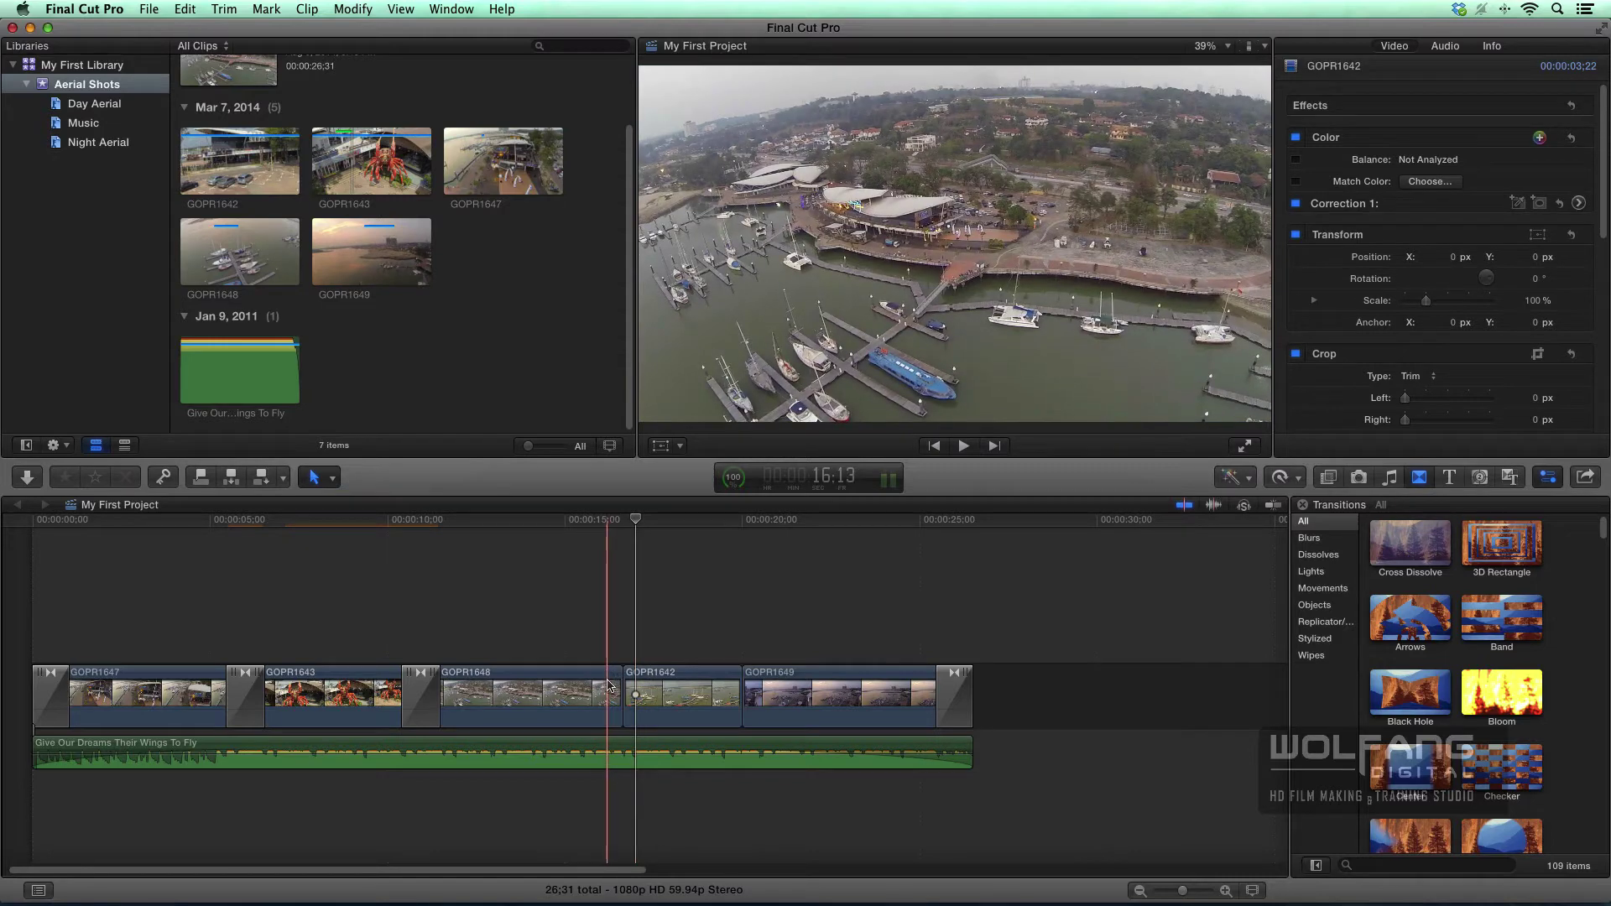
{"action": "key", "text": "t"}
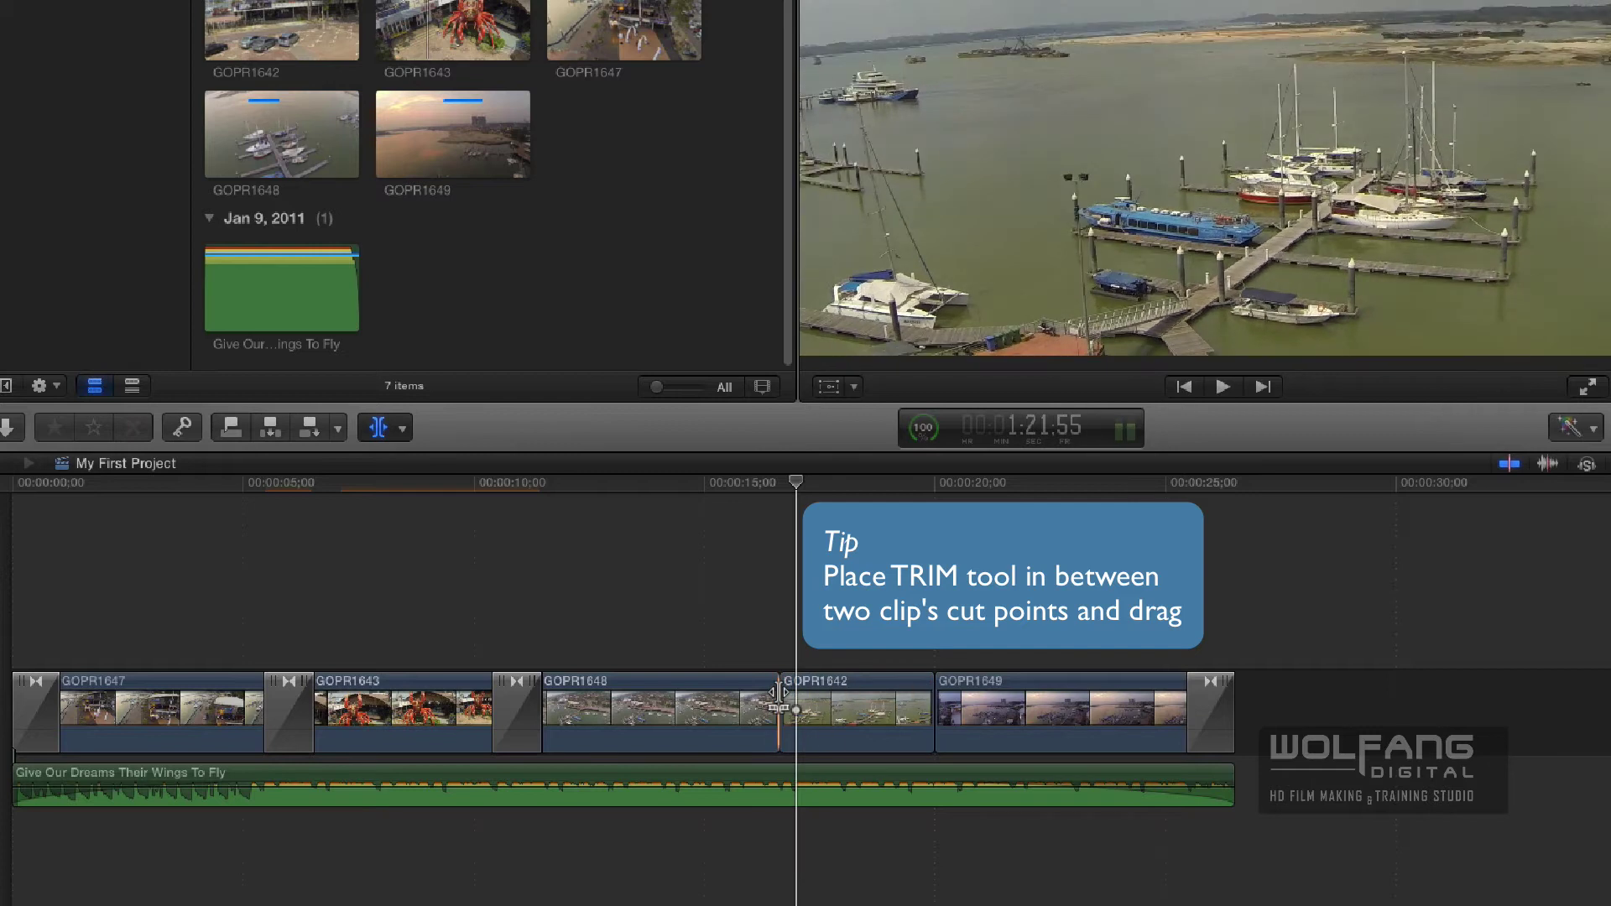
{"action": "left_click_drag", "start_coordinate": [789, 692], "coordinate": [727, 698]}
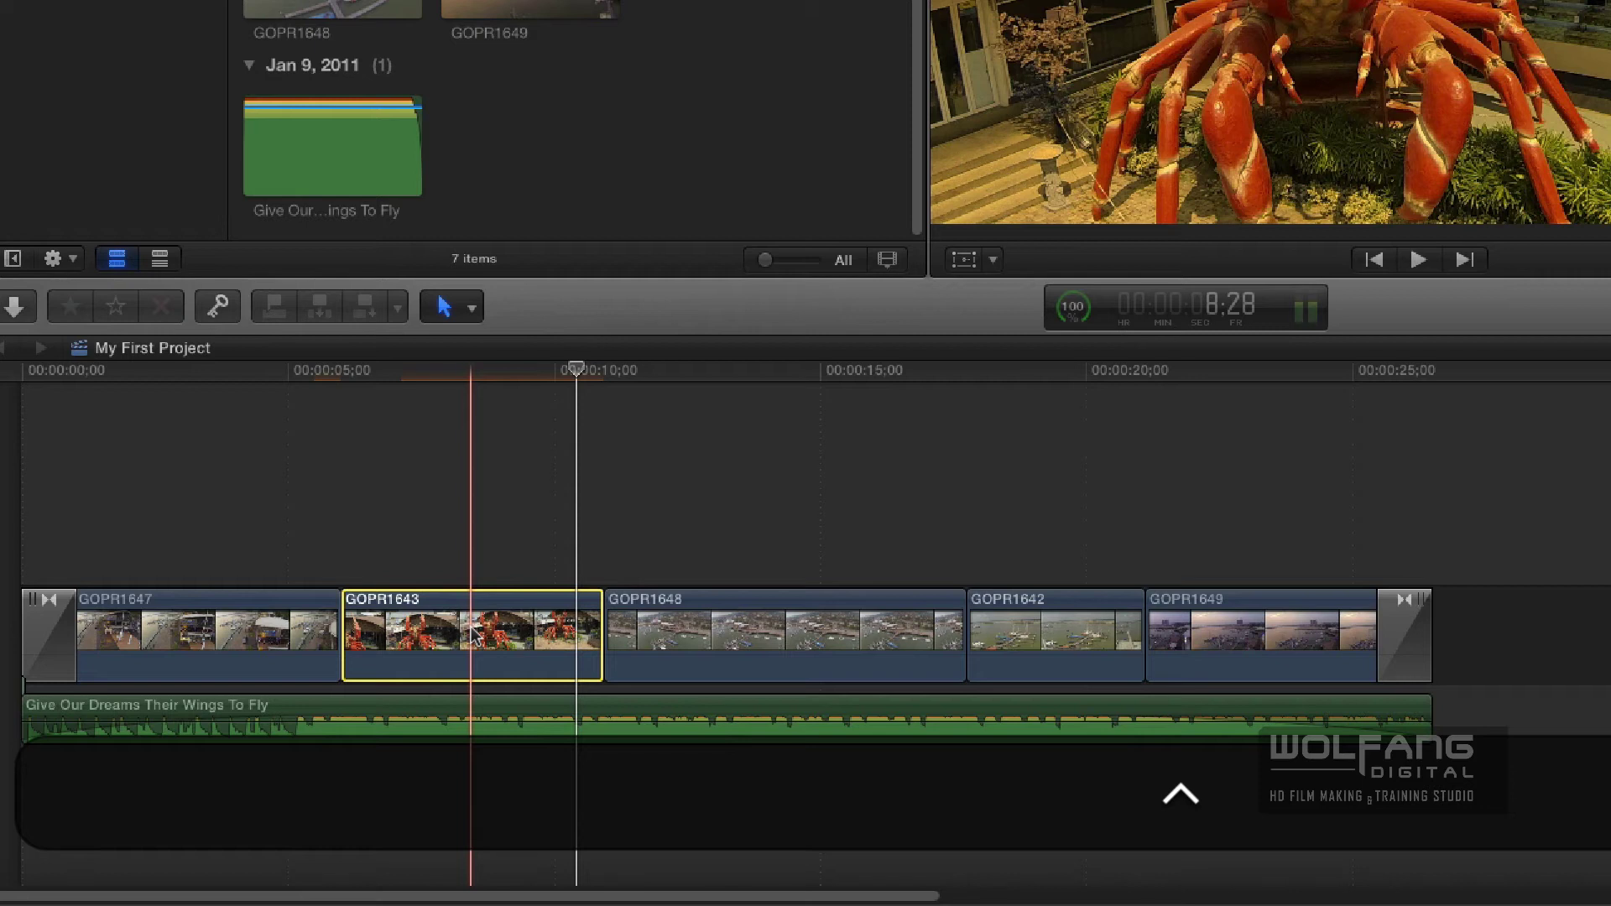
Change GOPR1643's duration from 4:56 to 6:00.
{"action": "key", "text": "ctrl+d"}
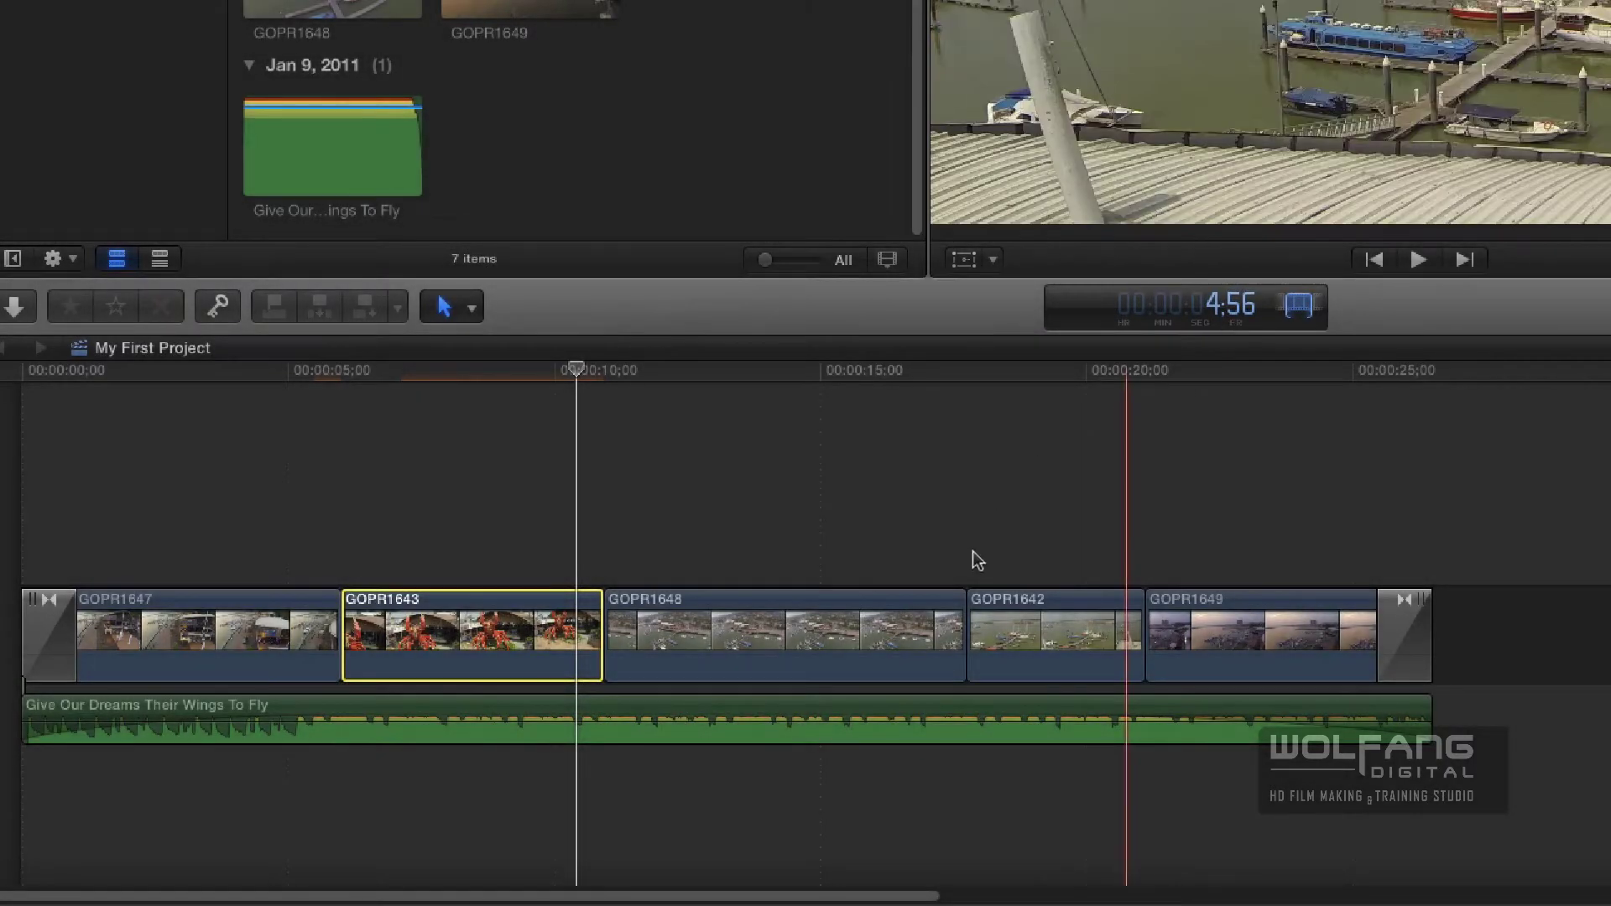
{"action": "left_click", "coordinate": [503, 629]}
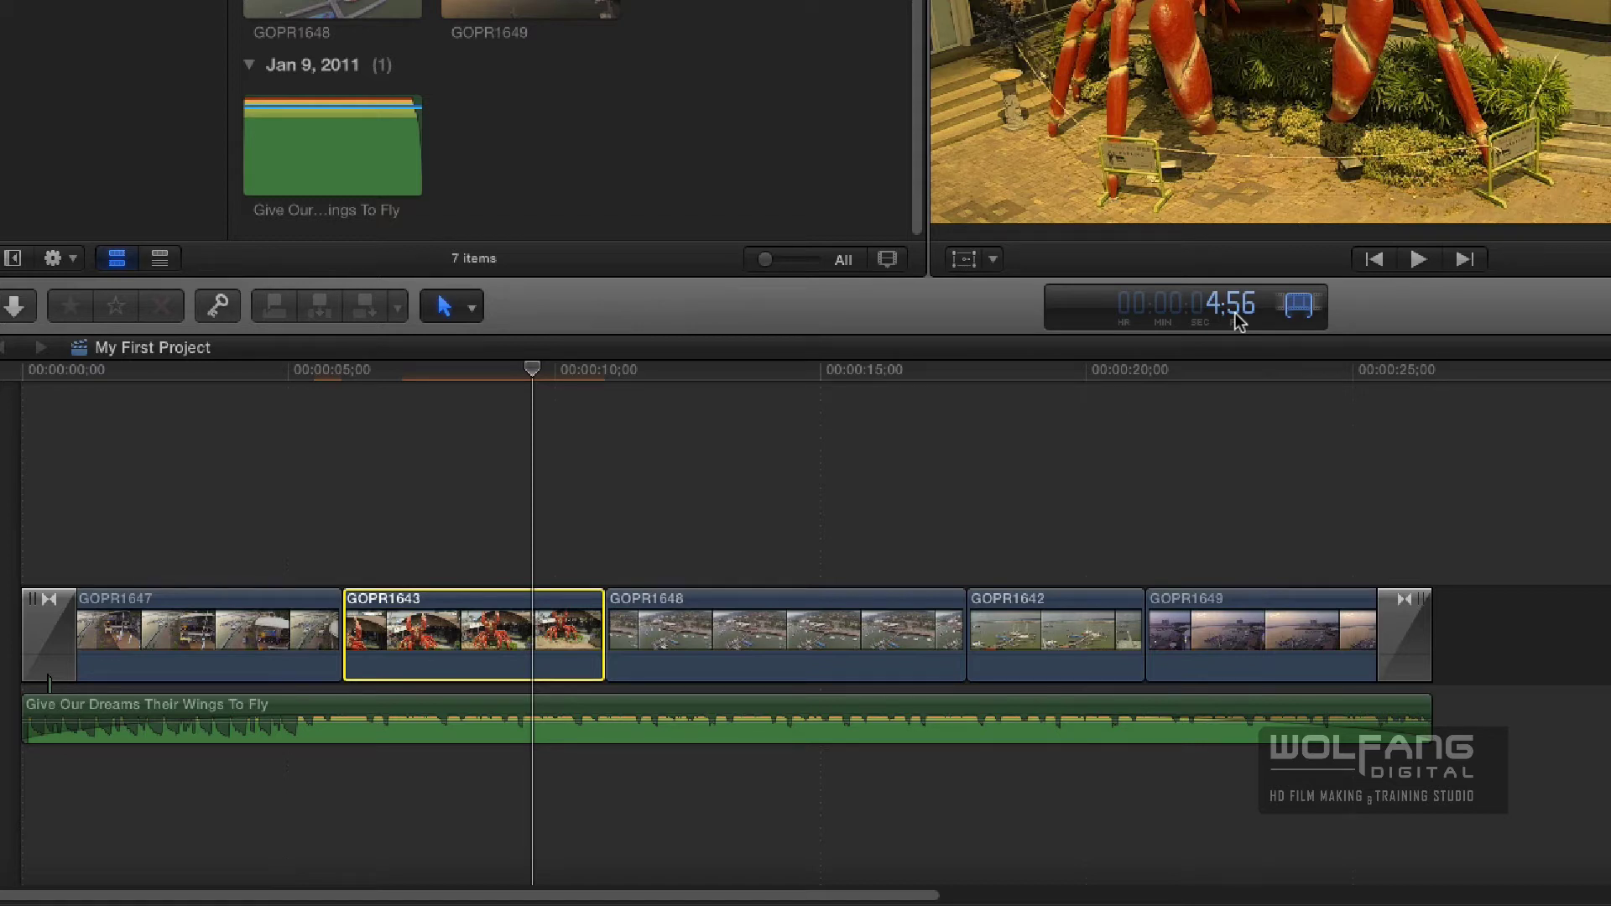
{"action": "type", "text": "6:00"}
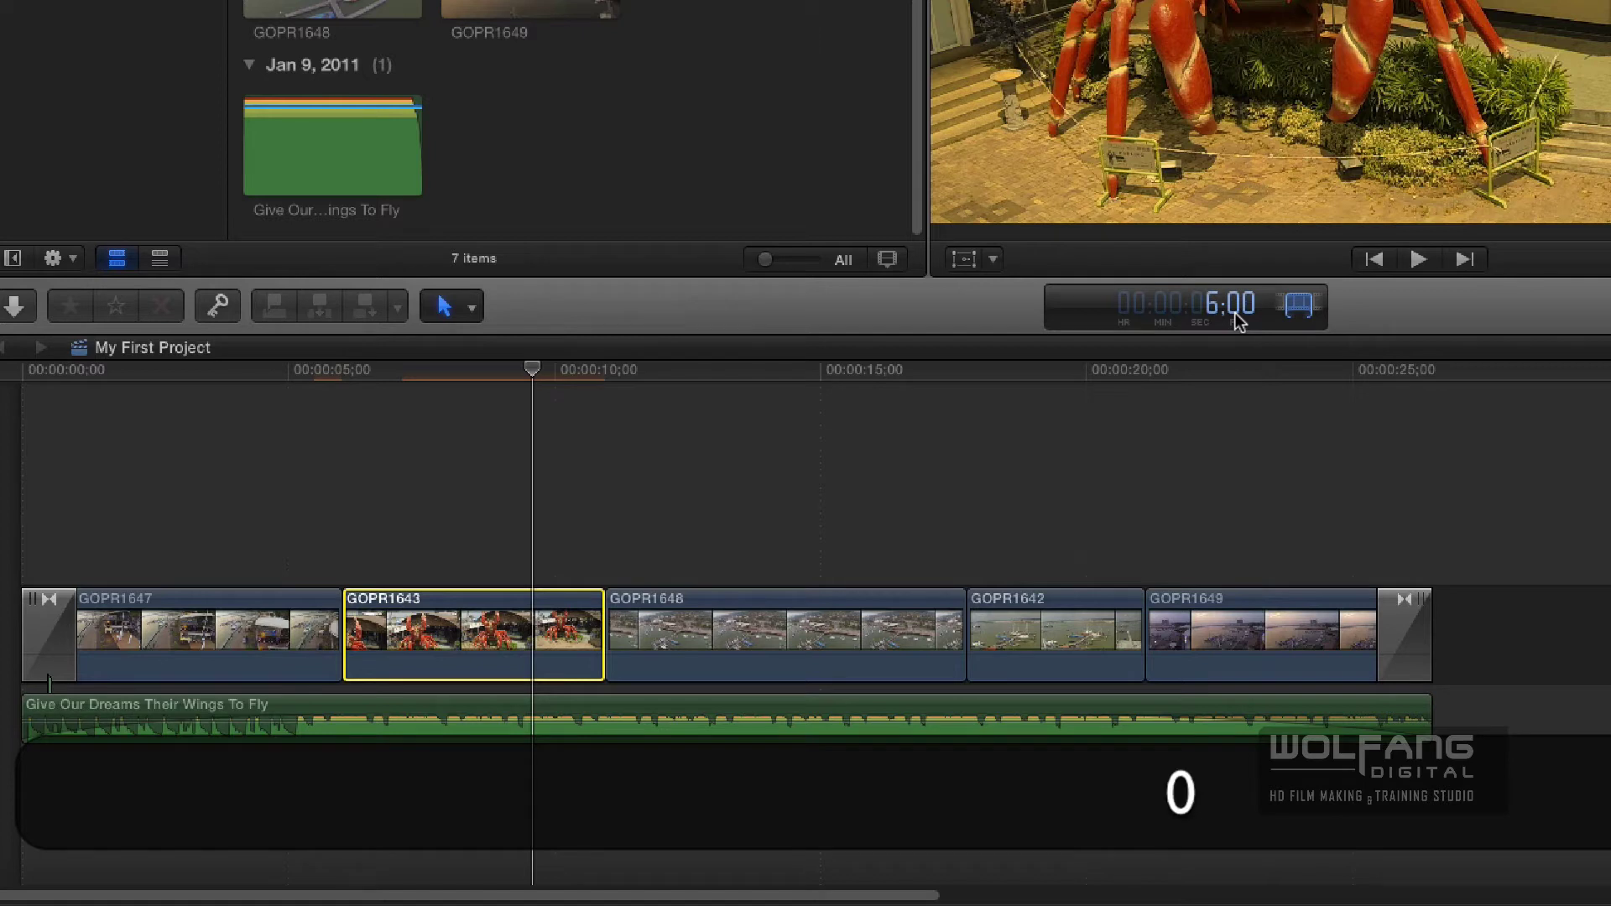
{"action": "key", "text": "Return"}
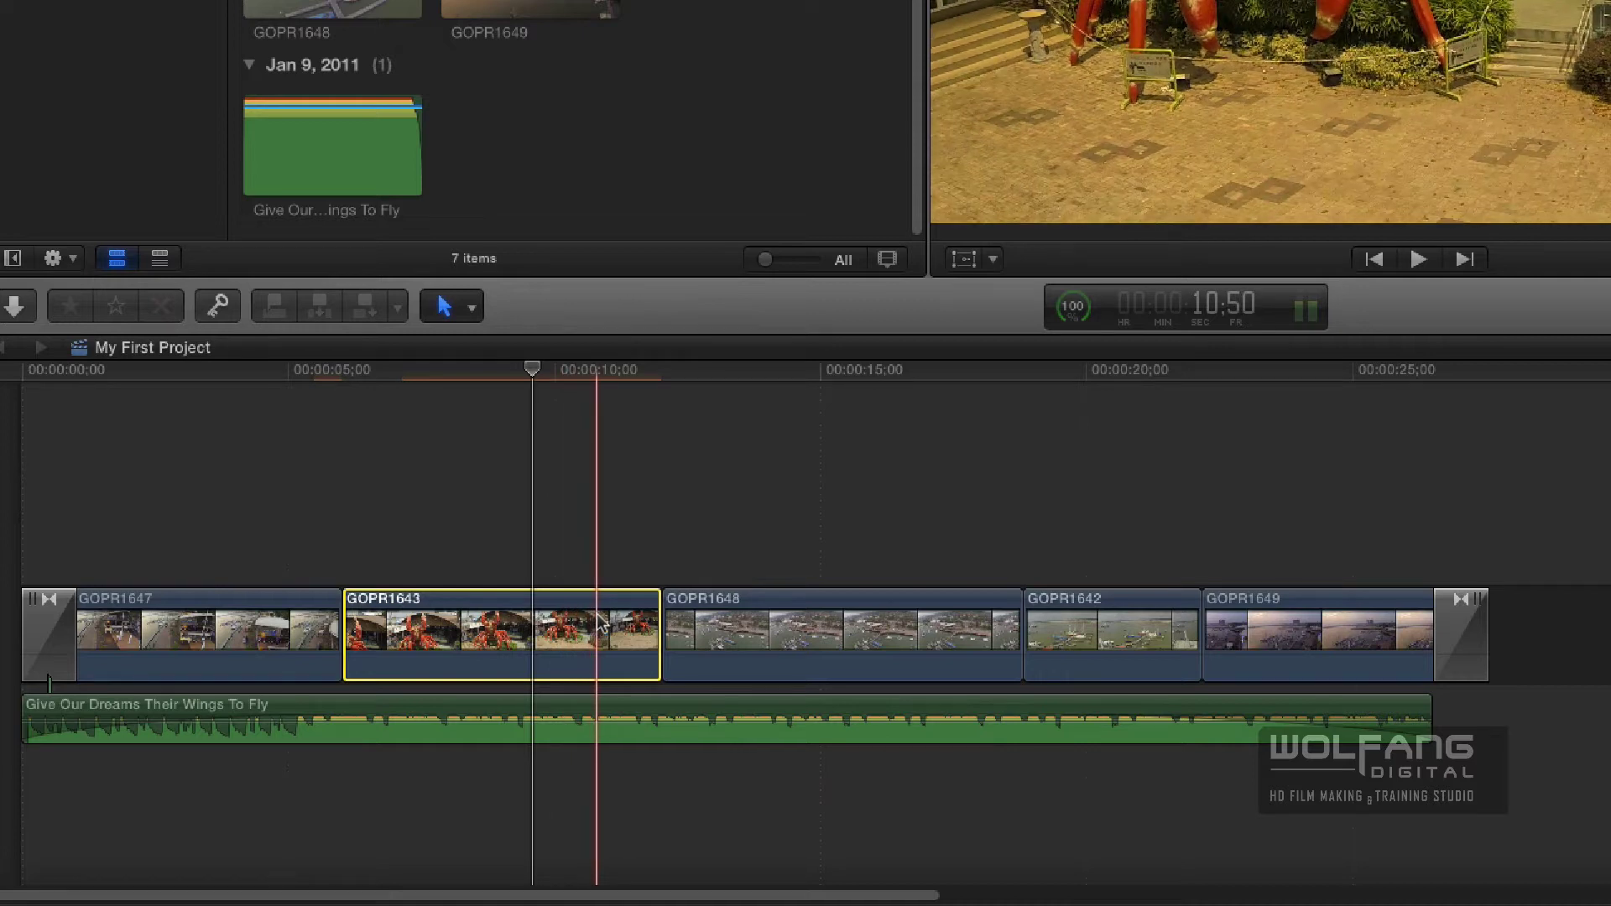
Give GOPR1648 a shorter duration so GOPR1642 and GOPR1649 move earlier.
{"action": "left_click", "coordinate": [766, 635]}
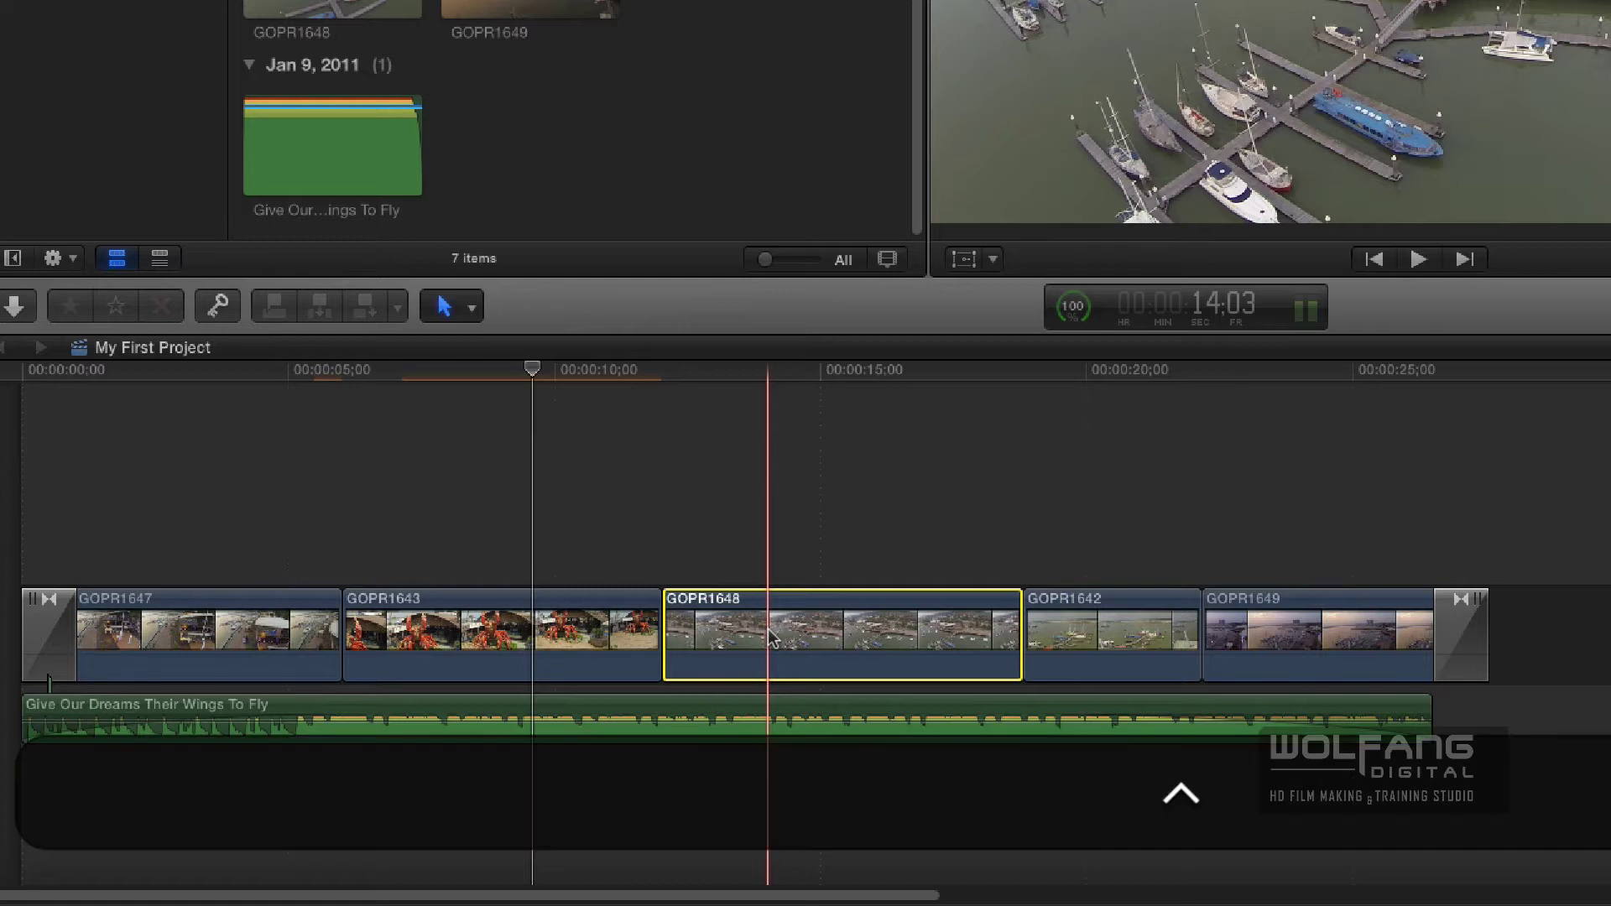
{"action": "key", "text": "ctrl+d"}
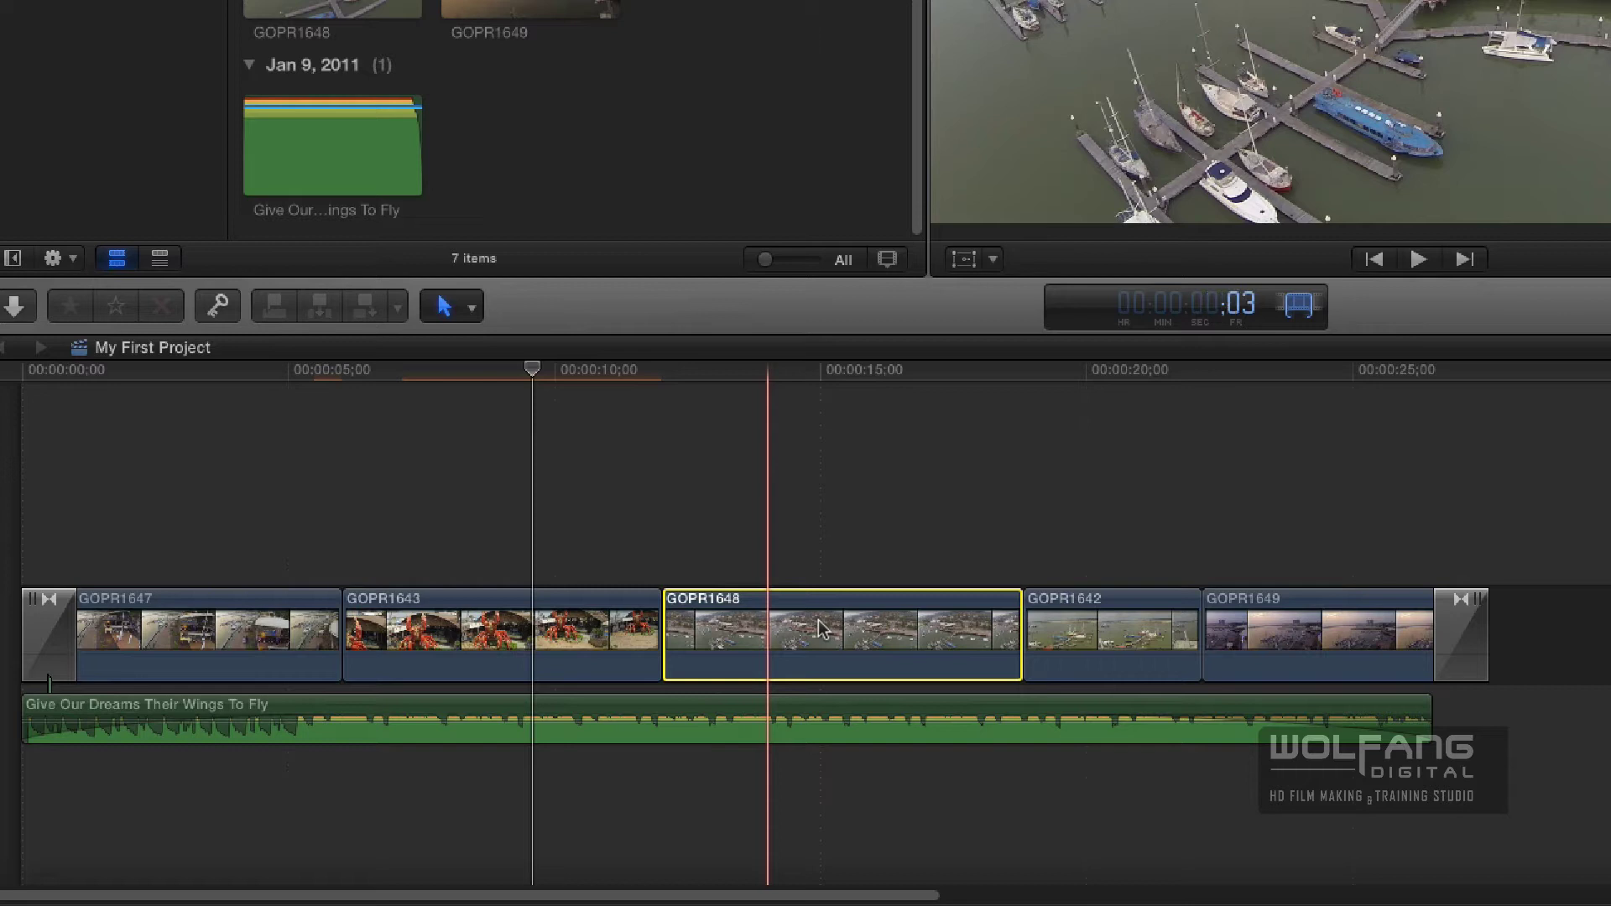
{"action": "key", "text": "alt+bracketright"}
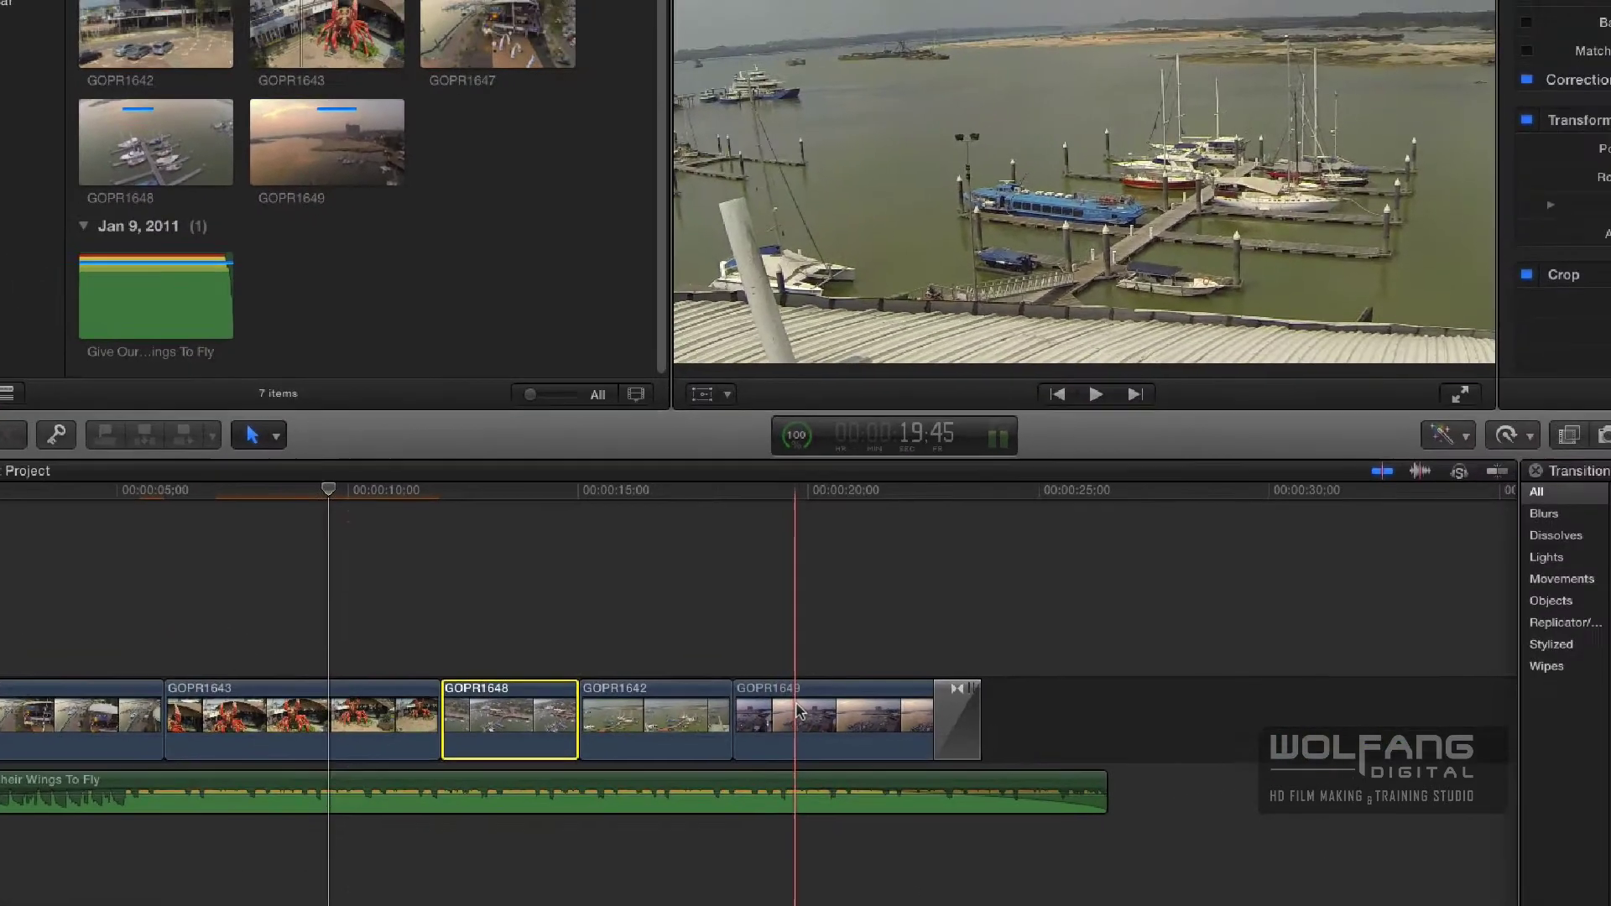
Preview the ending and set GOPR1649's duration to 7:00.
{"action": "left_click", "coordinate": [799, 712]}
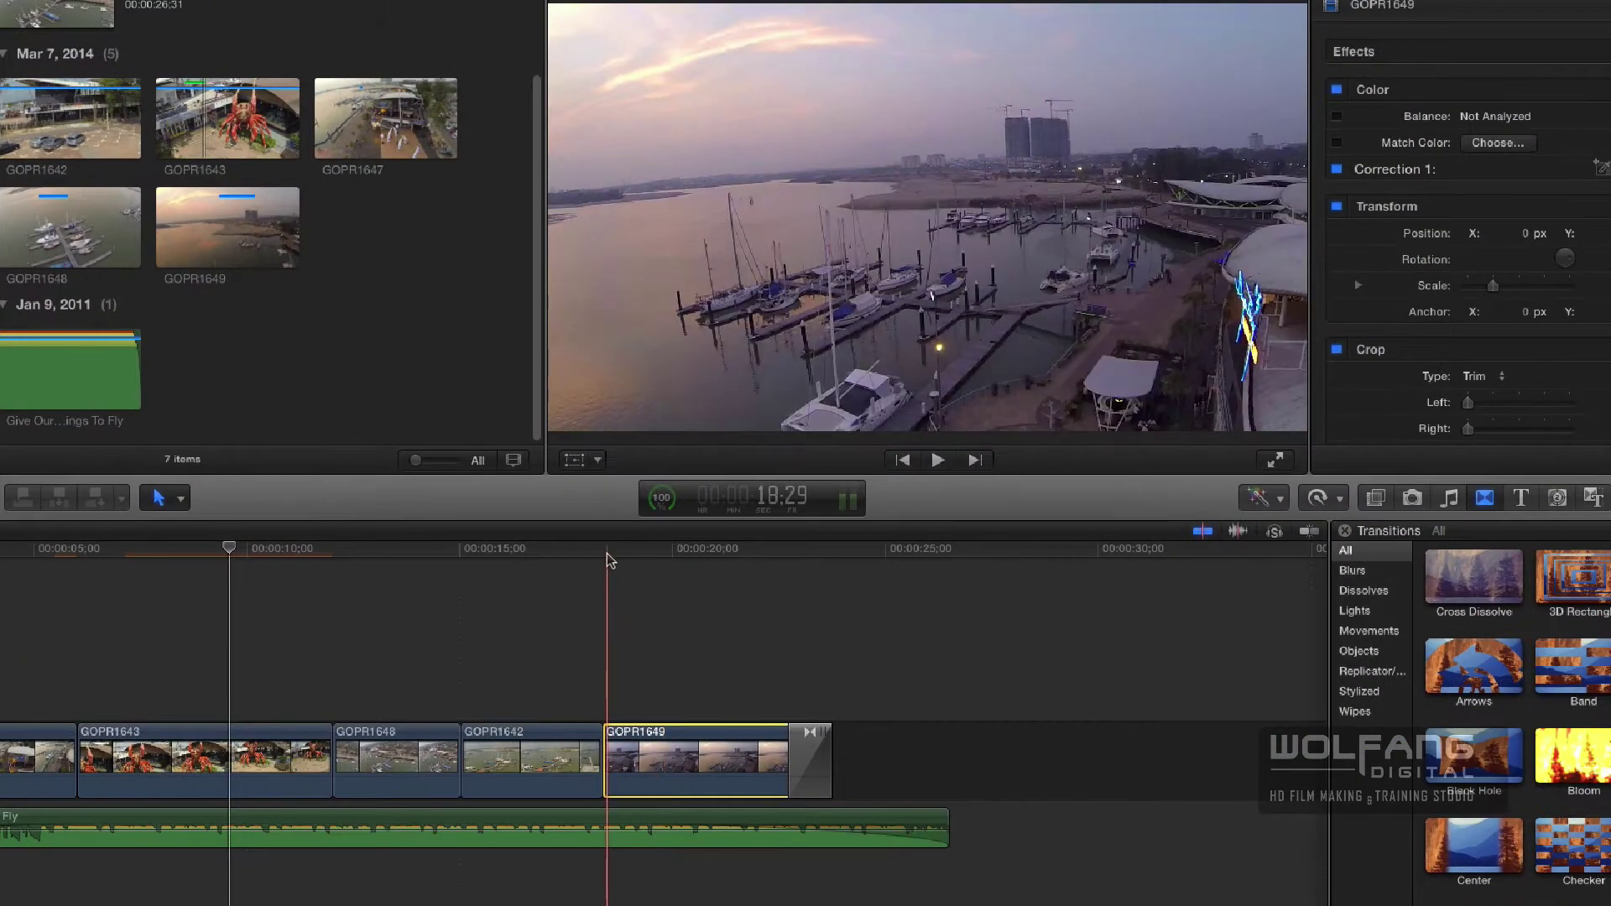
{"action": "key", "text": "space"}
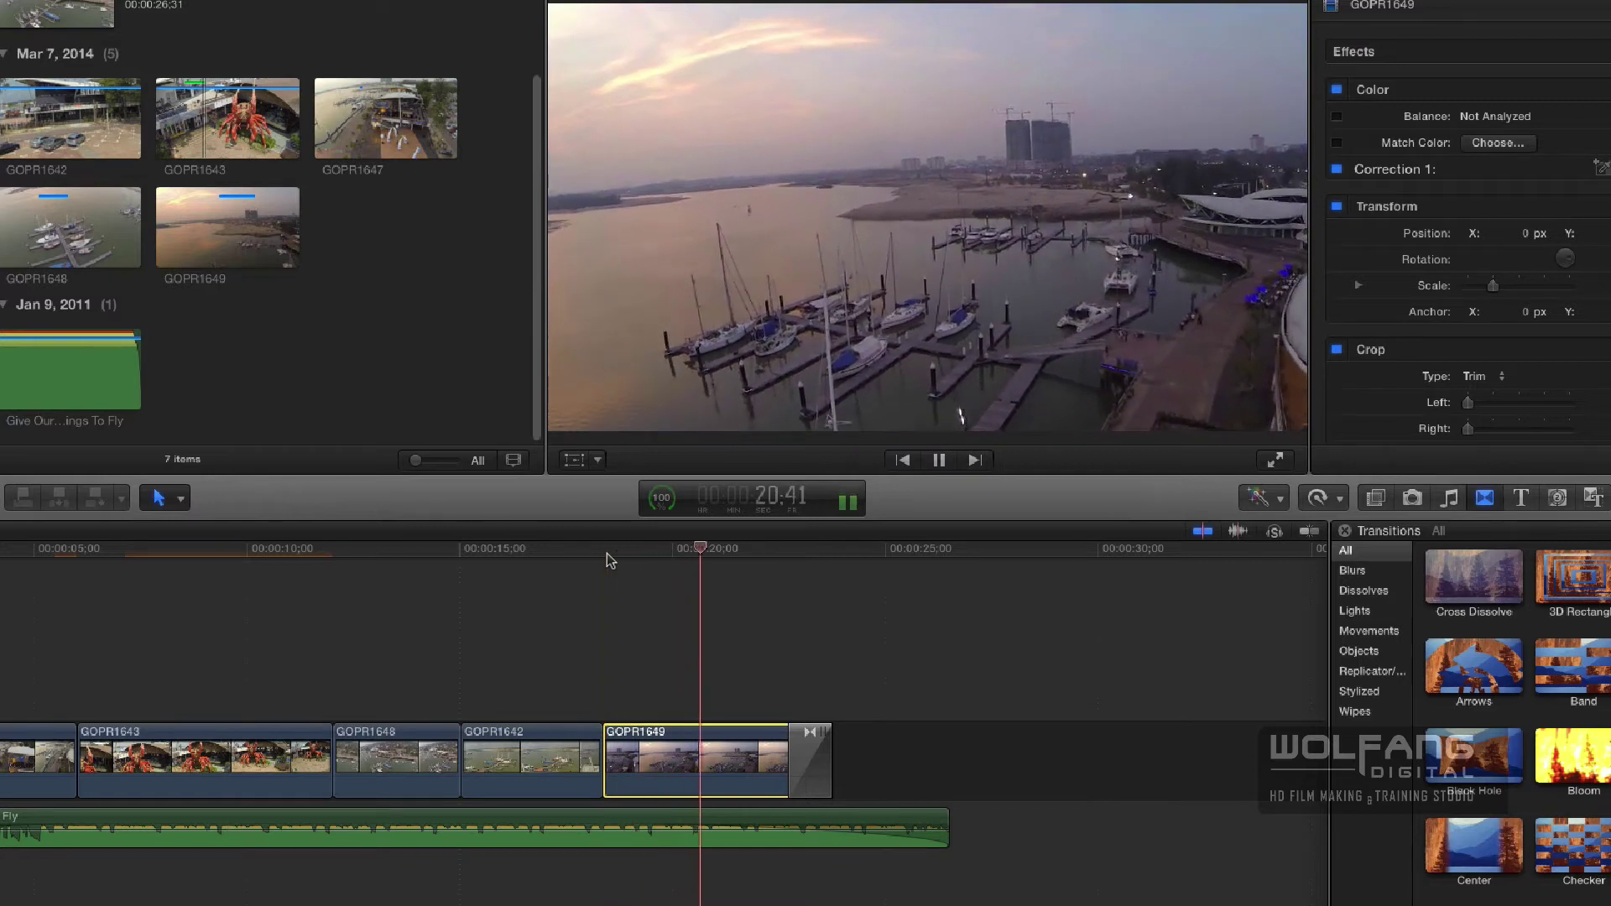
{"action": "key", "text": "space"}
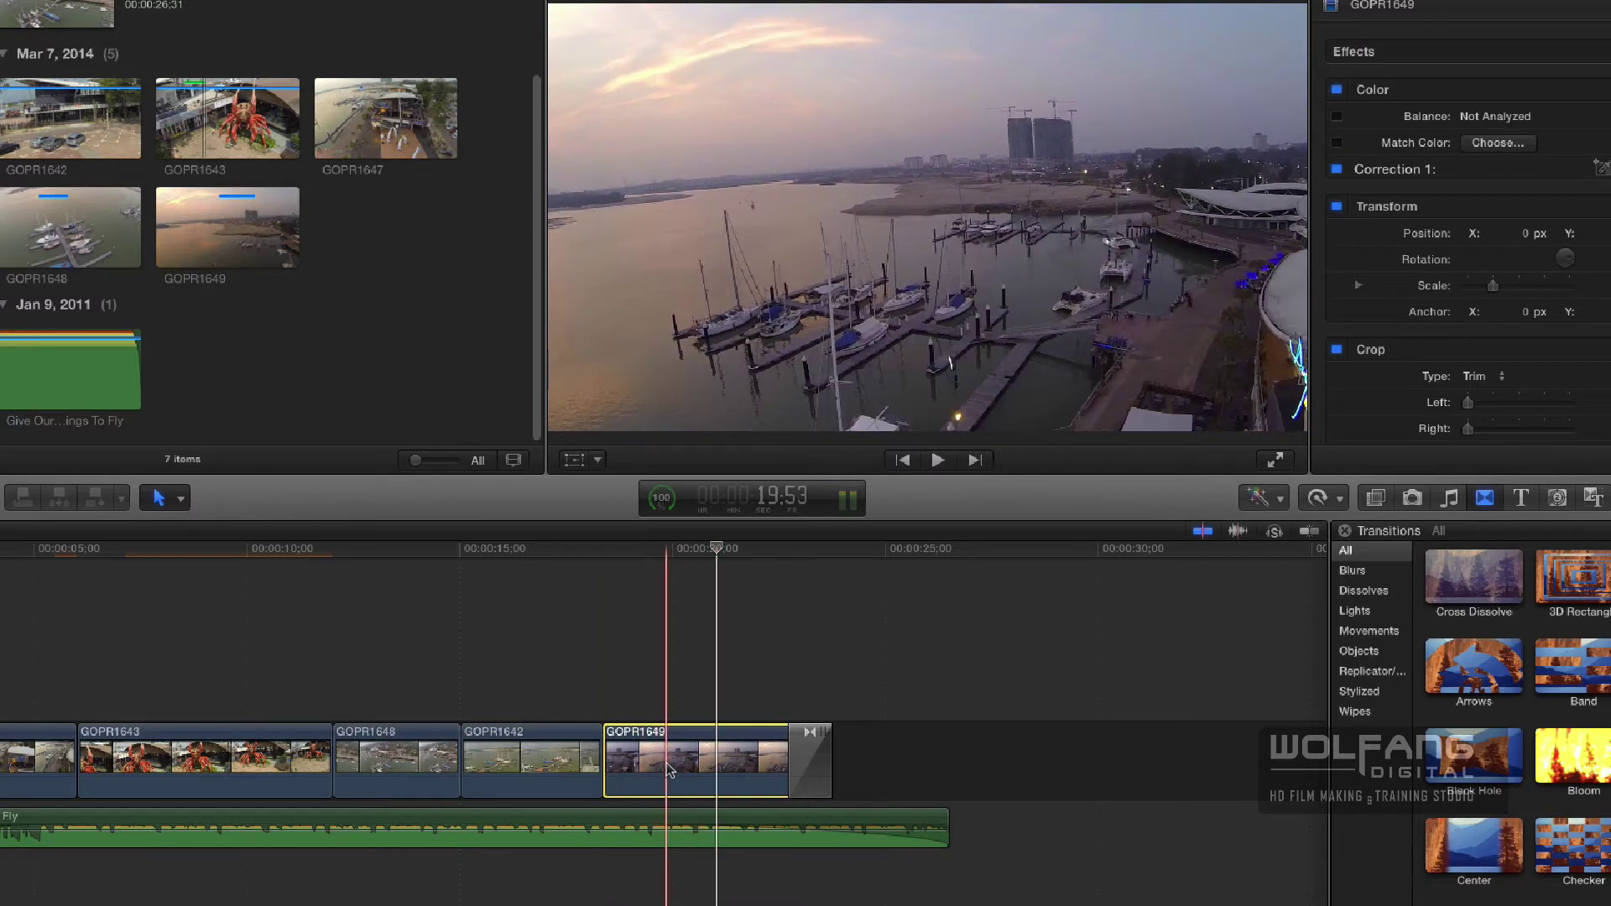
{"action": "key", "text": "ctrl+d"}
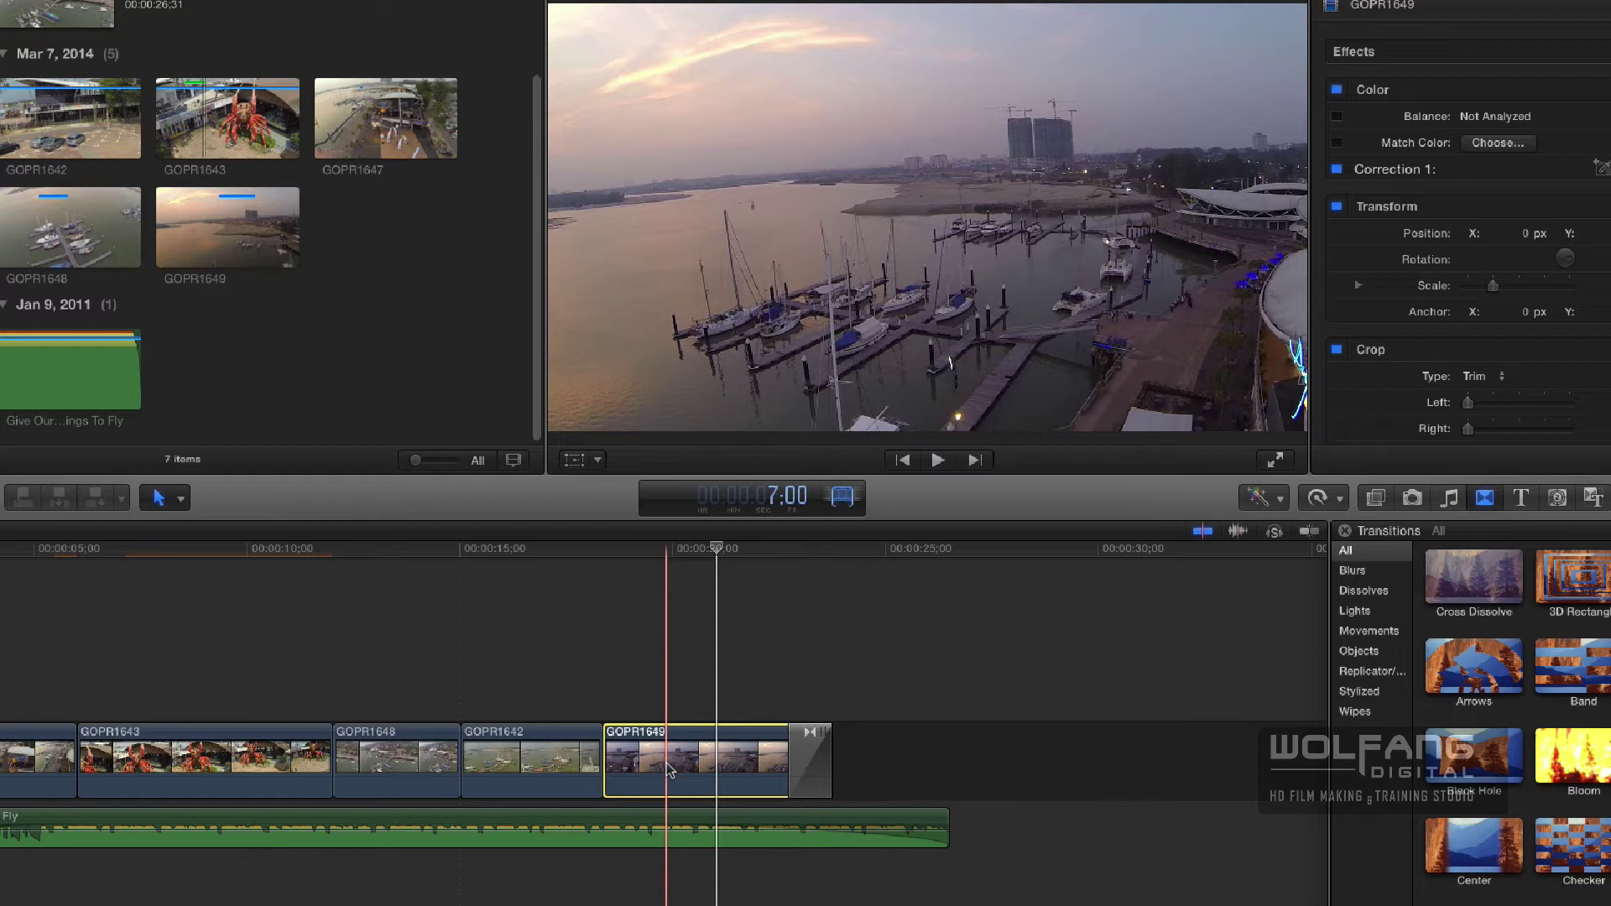
{"action": "key", "text": "Return"}
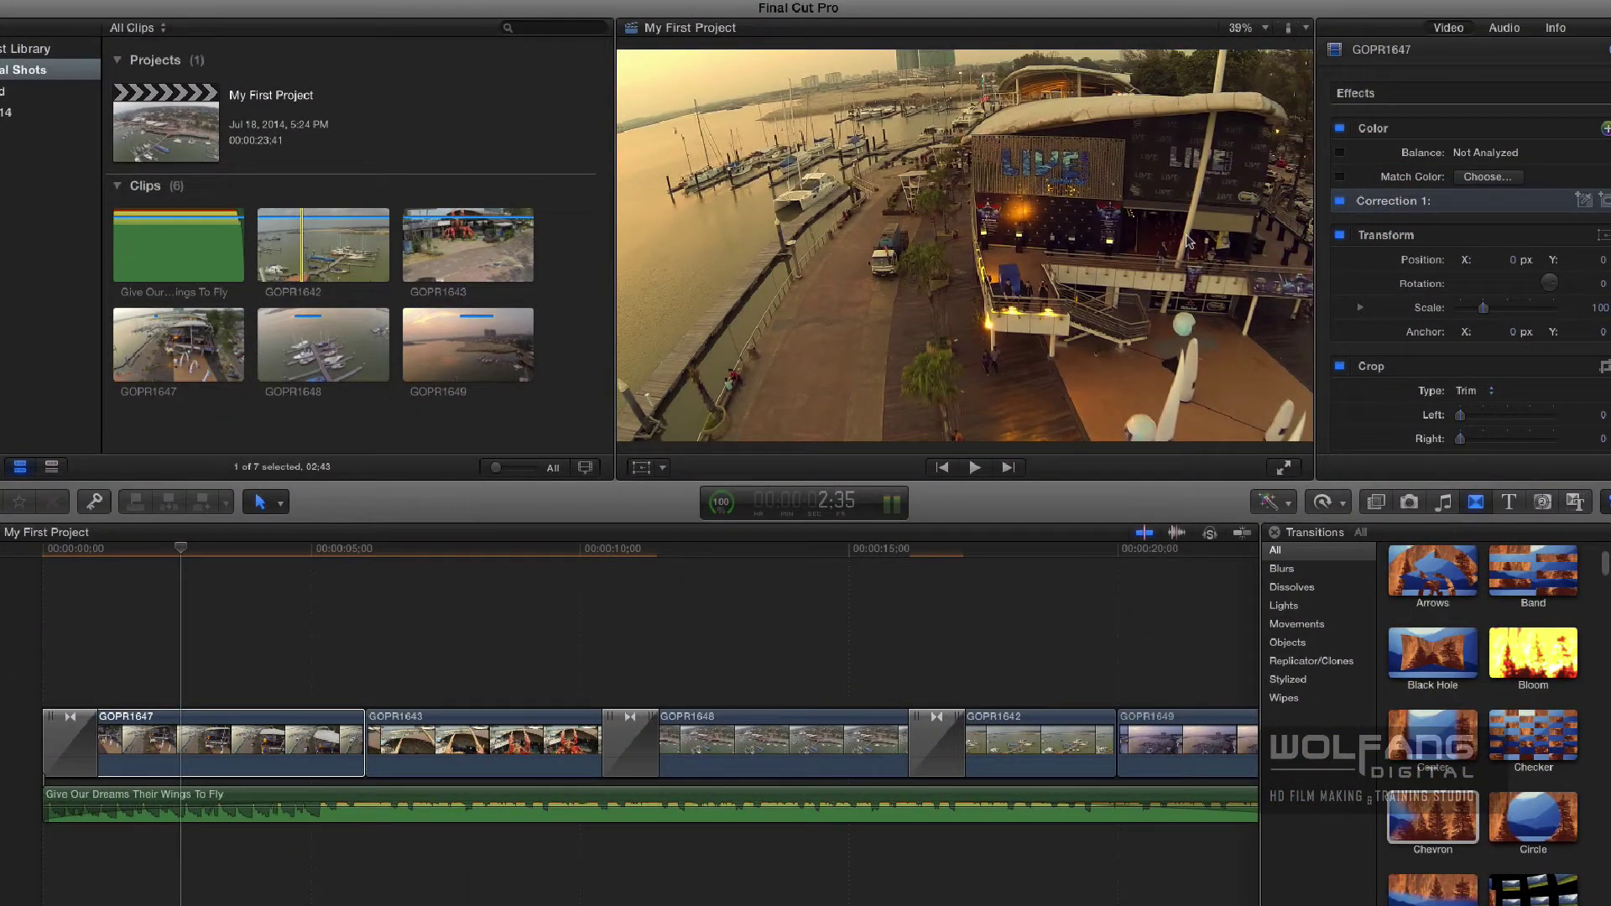
Play back GOPR1647 to review its warm colour.
{"action": "left_click", "coordinate": [486, 743]}
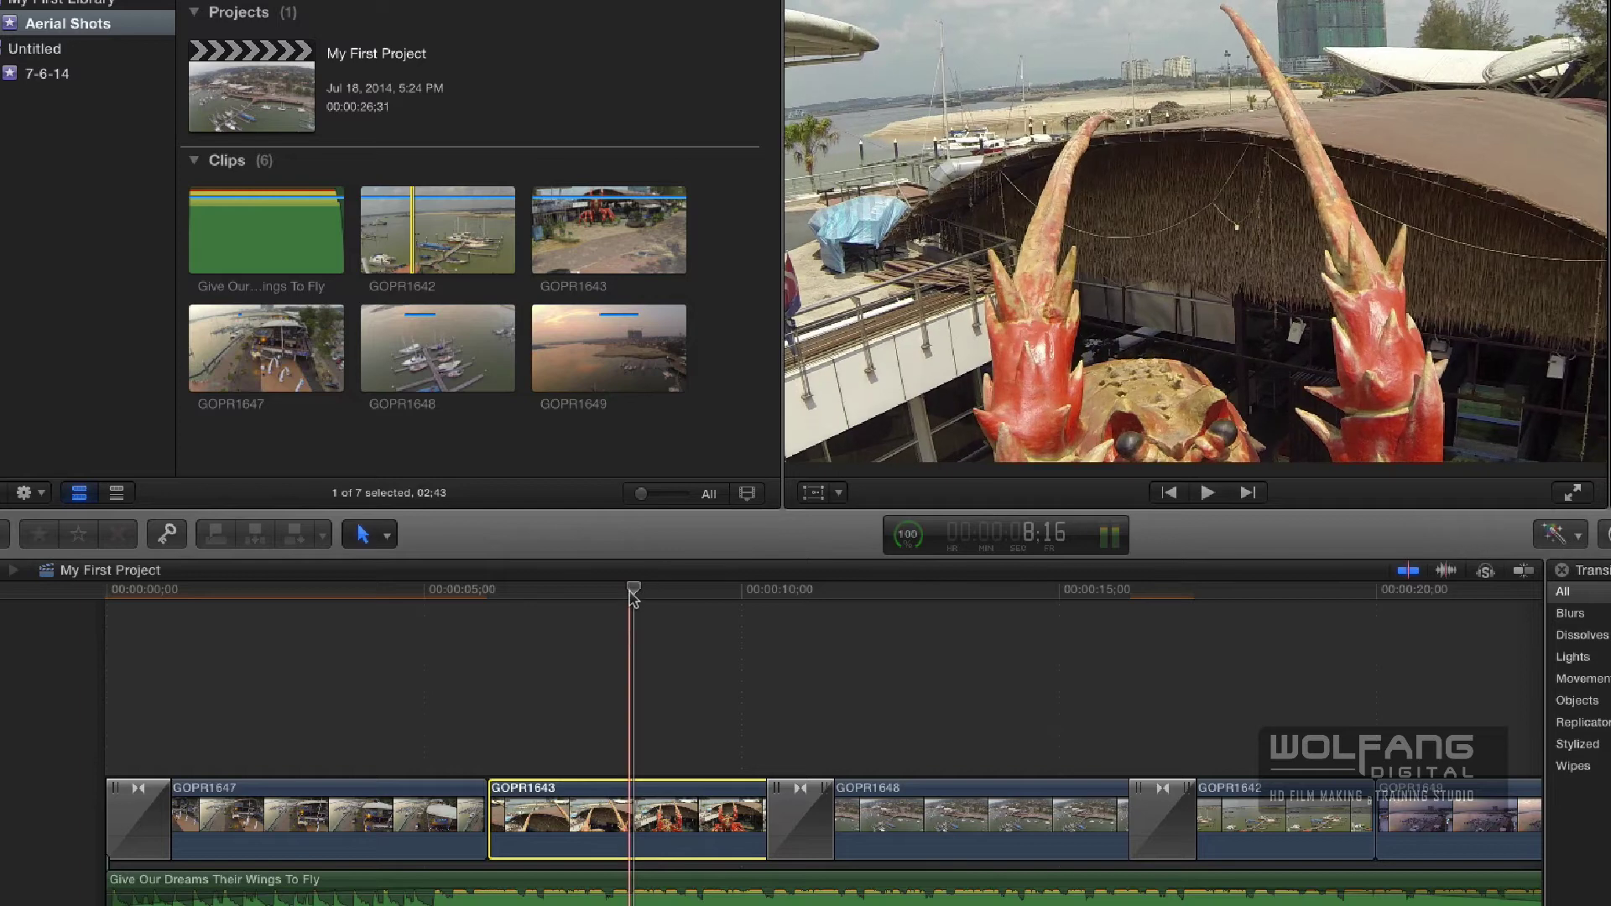
{"action": "left_click", "coordinate": [313, 822]}
{"action": "left_click", "coordinate": [420, 595]}
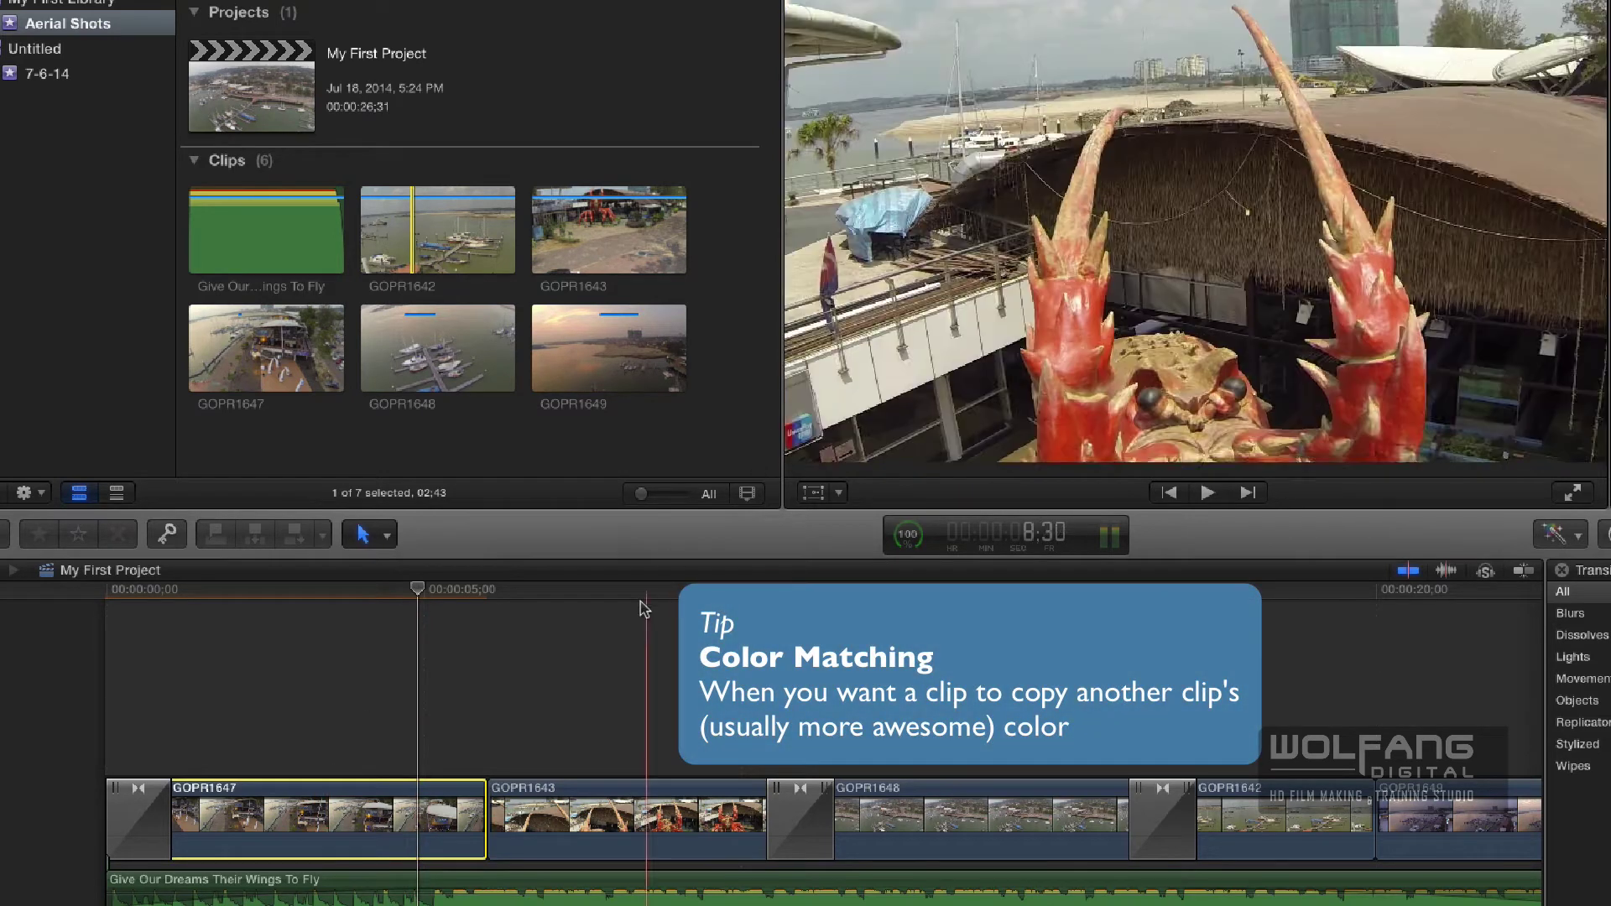
{"action": "left_click", "coordinate": [635, 807]}
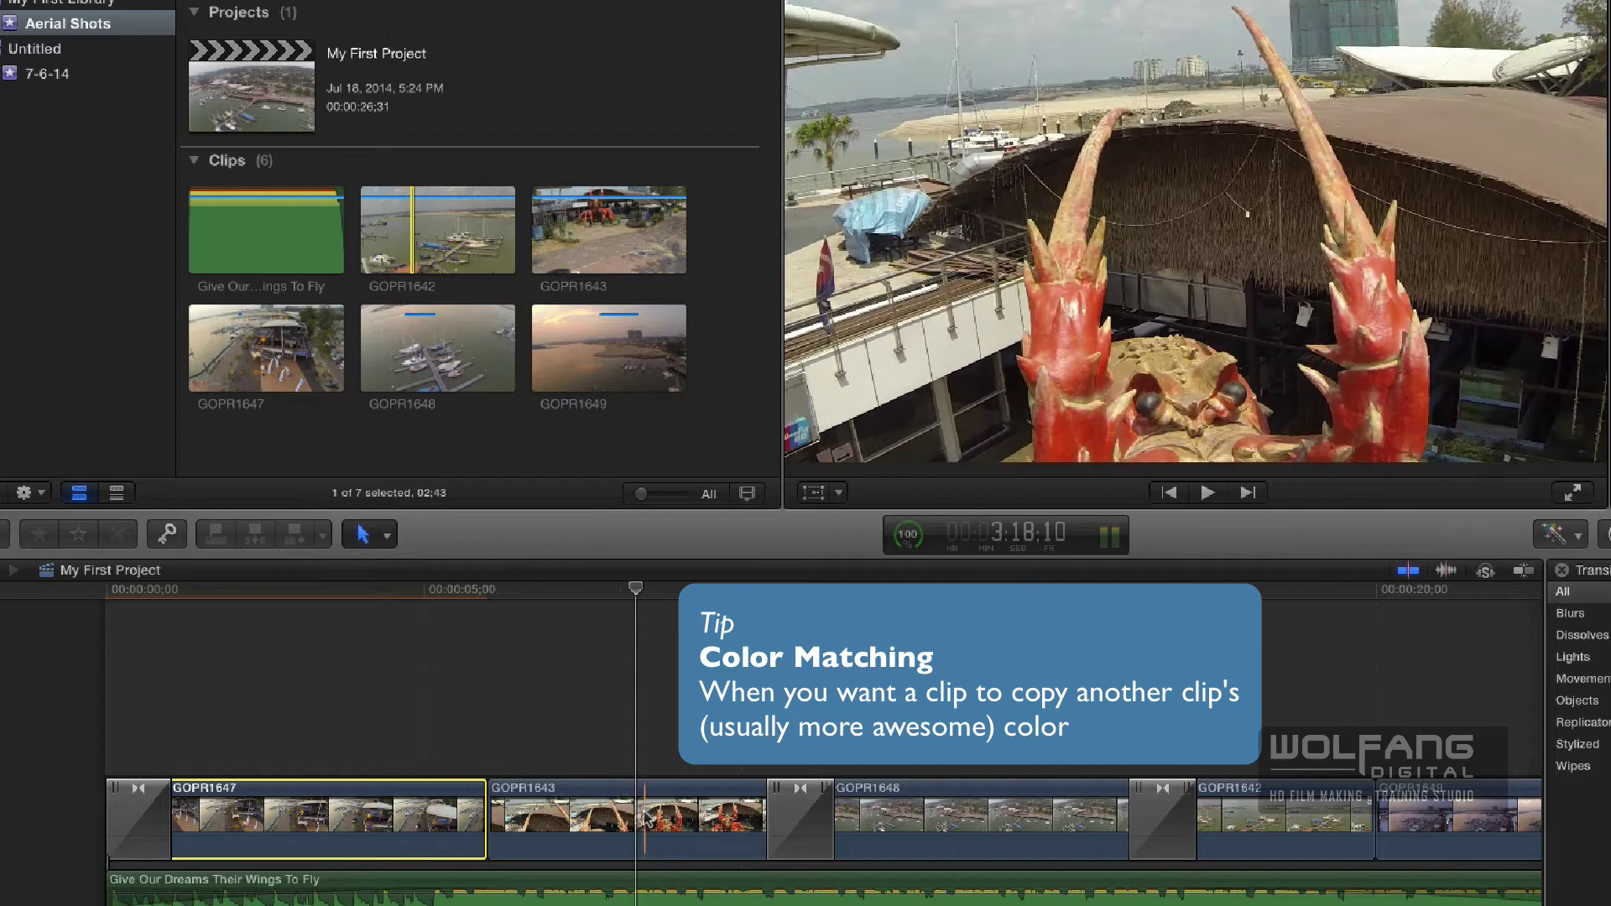
{"action": "key", "text": "space"}
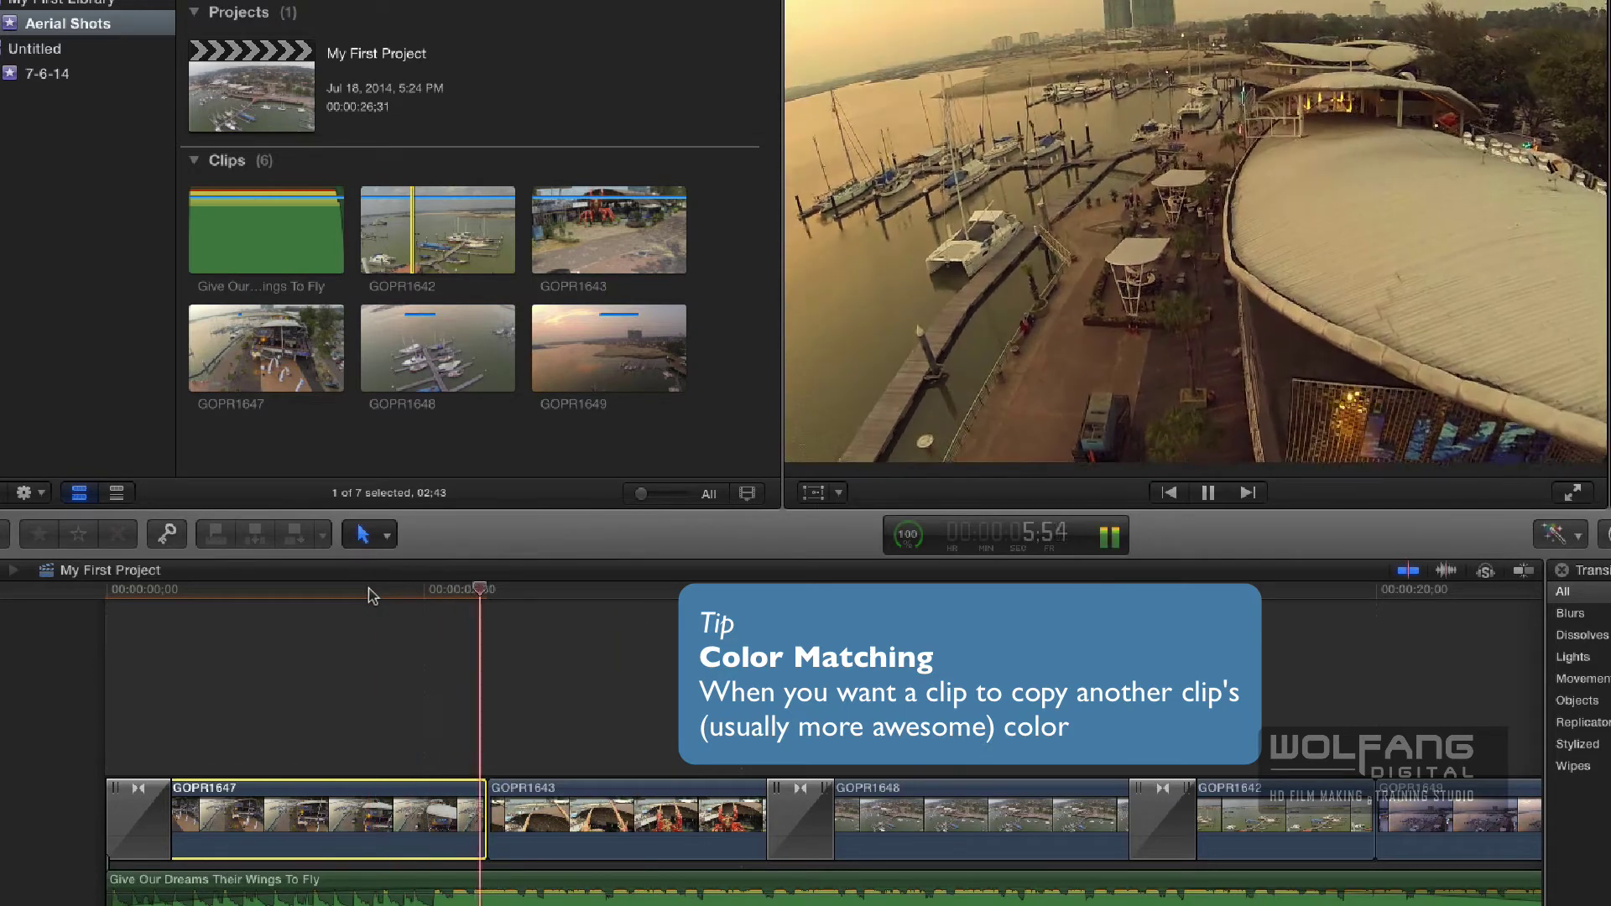
{"action": "key", "text": "space"}
{"action": "left_click", "coordinate": [308, 595]}
{"action": "key", "text": "space"}
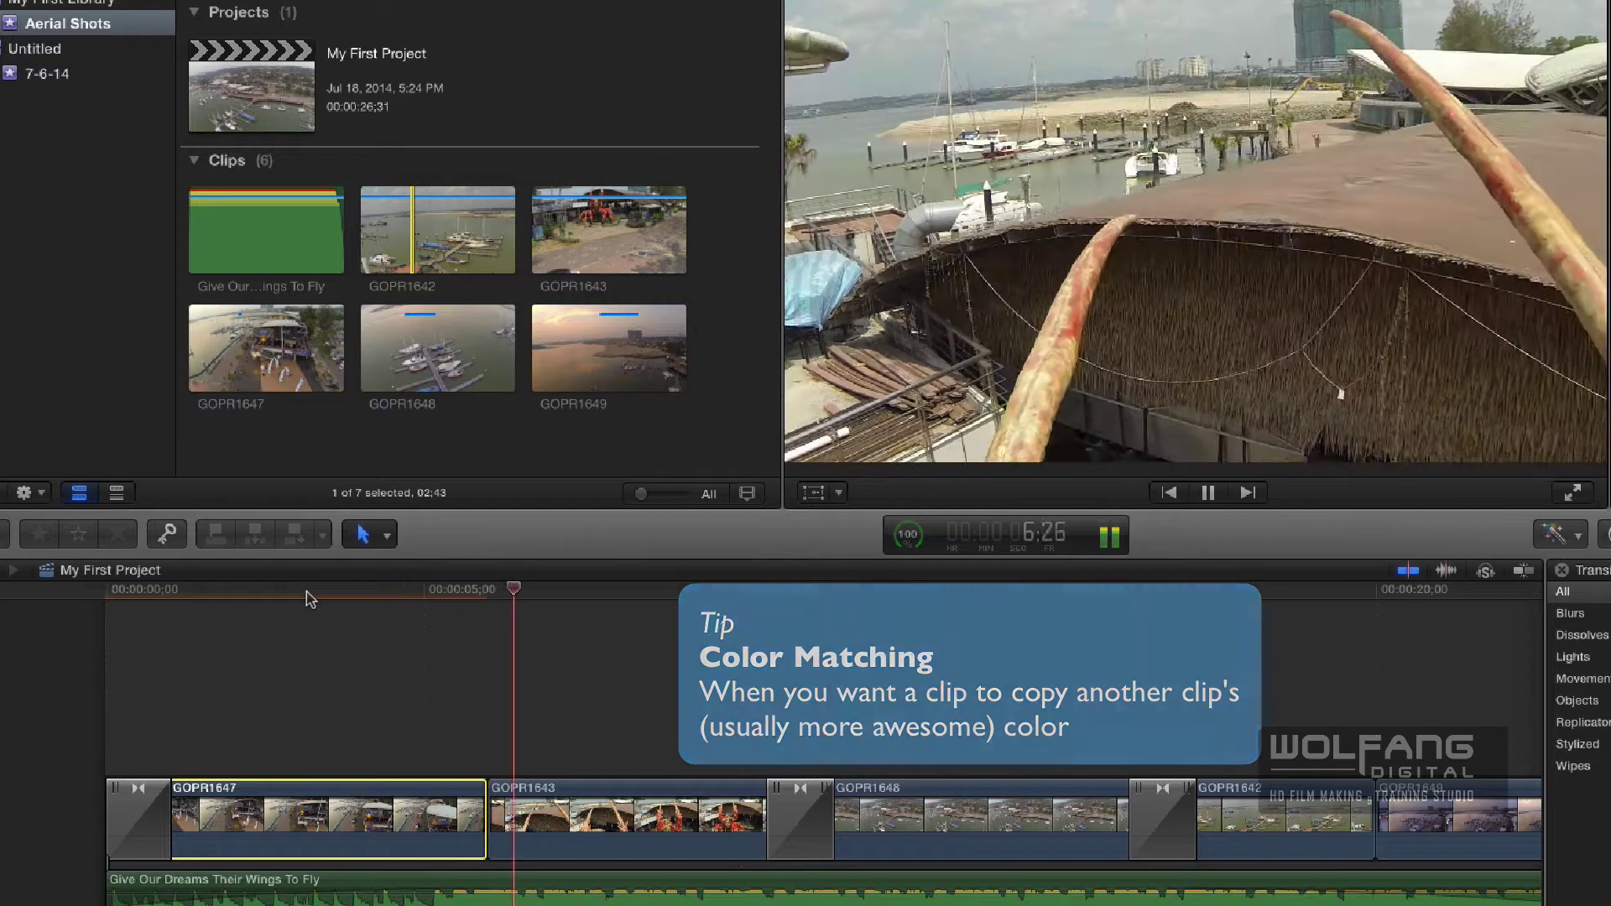
{"action": "key", "text": "space"}
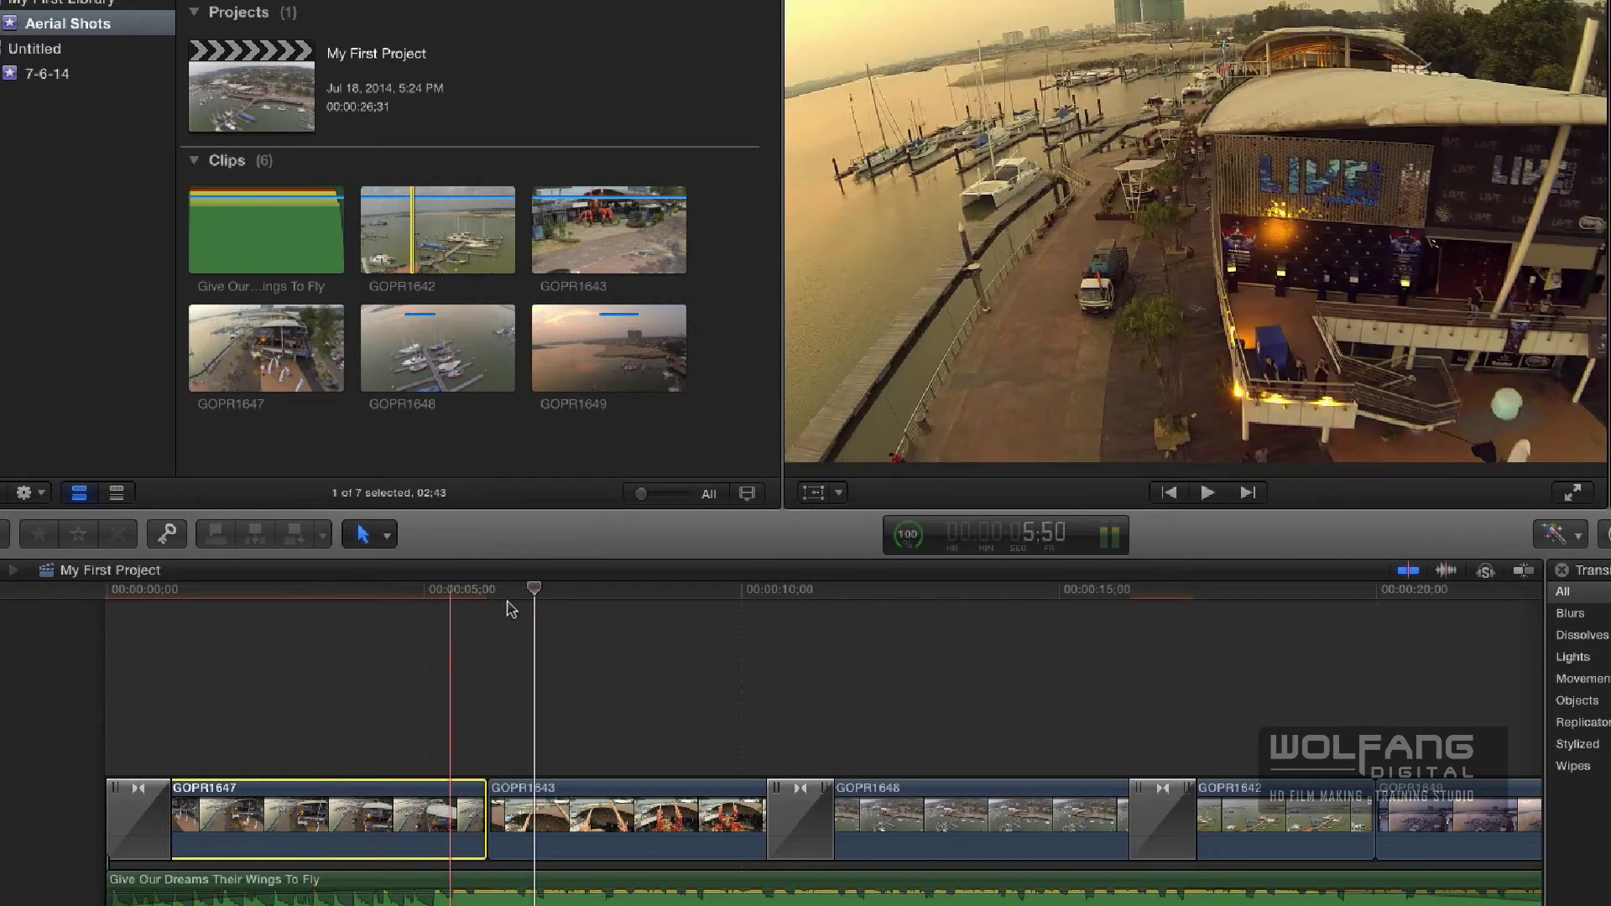
Select GOPR1643 and show its video inspector with the colour enhancement choices.
{"action": "left_click", "coordinate": [609, 590]}
{"action": "left_click", "coordinate": [611, 822]}
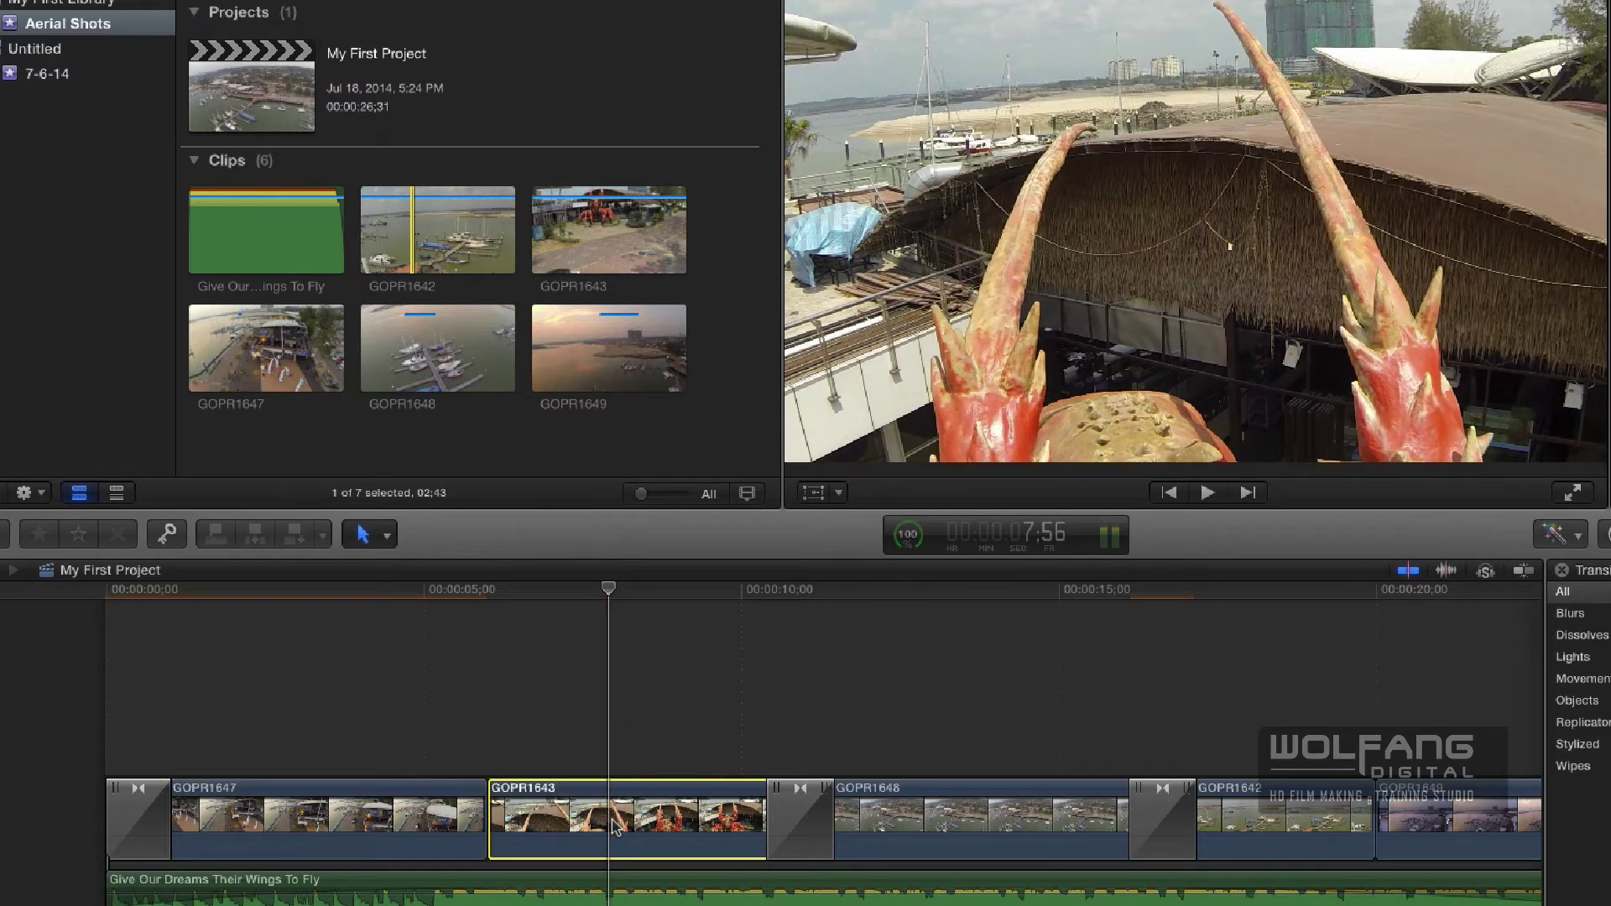
{"action": "key", "text": "super+4"}
{"action": "left_click", "coordinate": [1556, 534]}
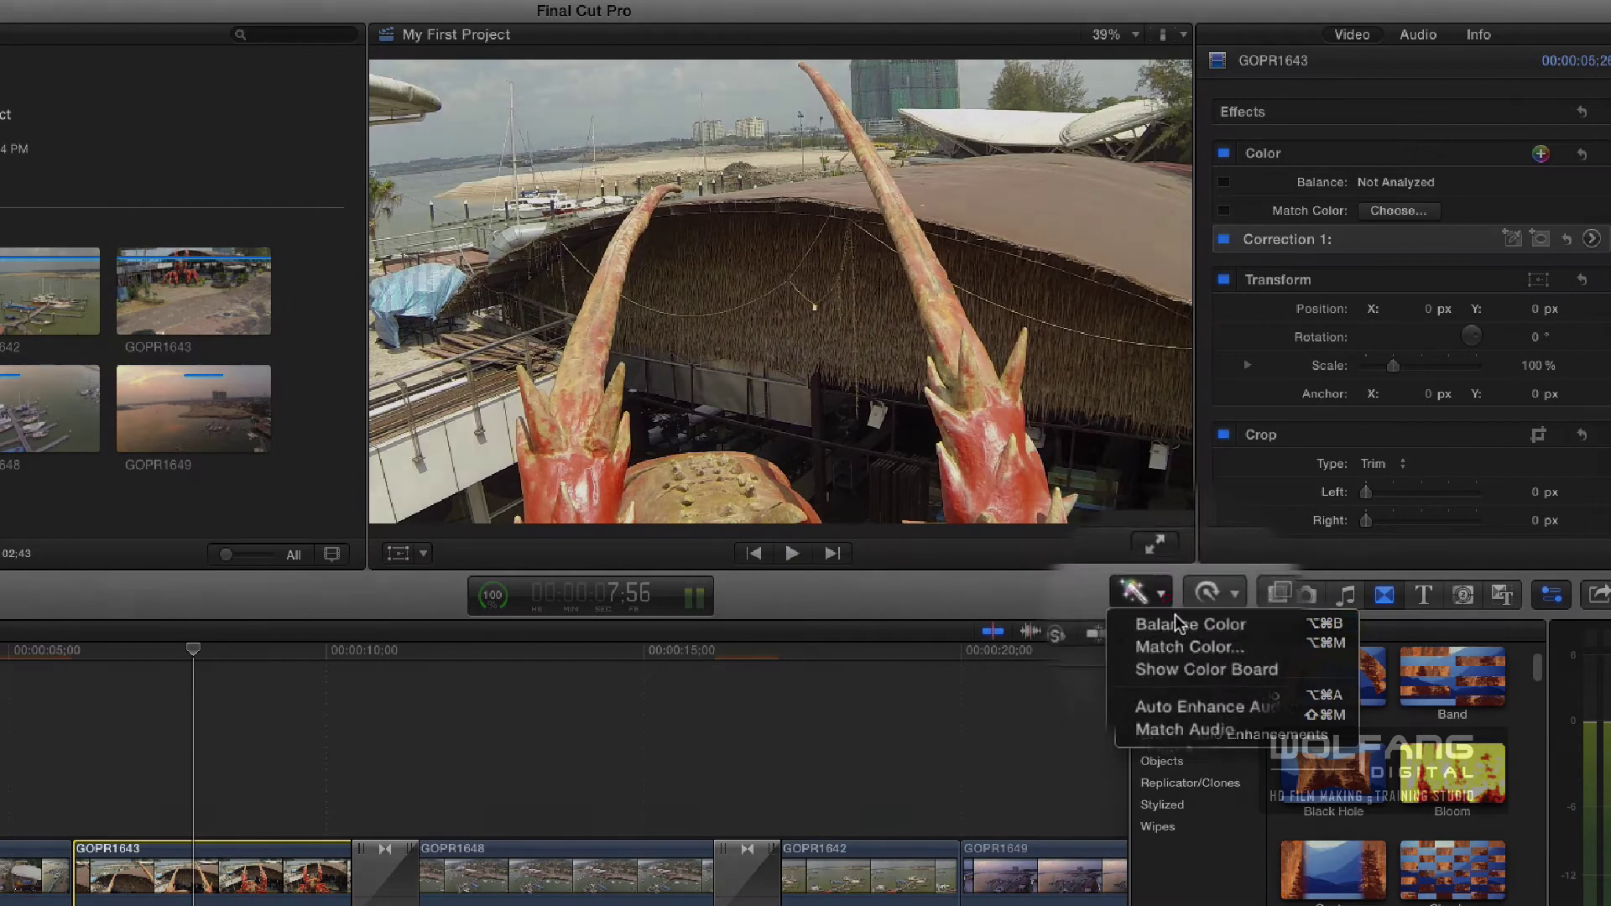
Apply Match Color to GOPR1643 using a GOPR1647 frame as the reference.
{"action": "left_click", "coordinate": [1175, 643]}
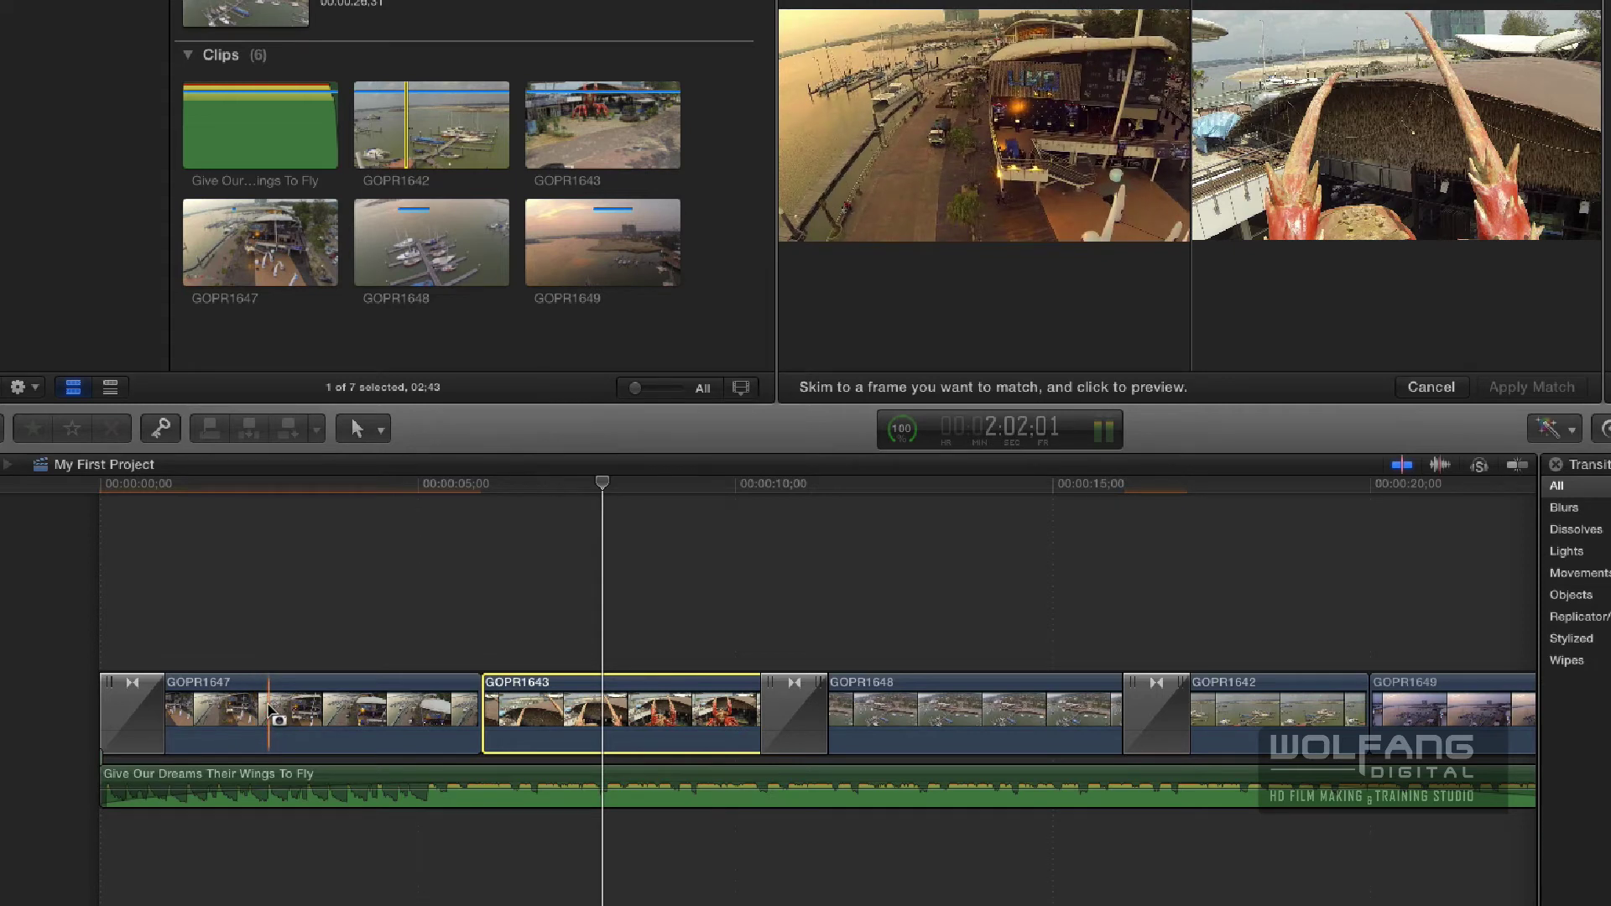
{"action": "left_click", "coordinate": [276, 709]}
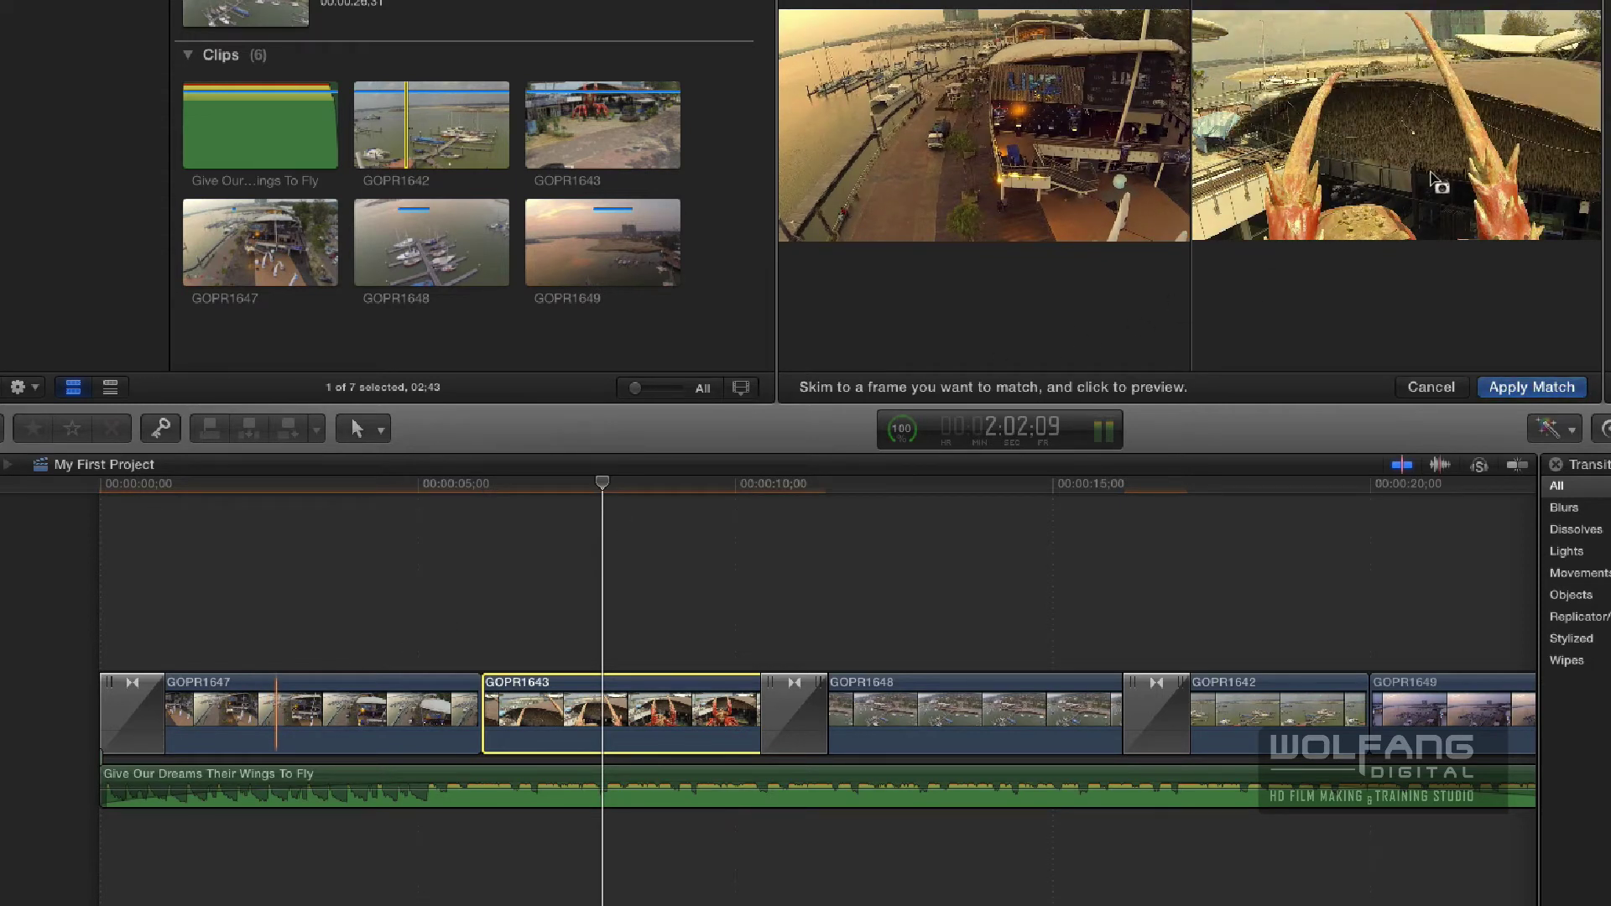
{"action": "left_click", "coordinate": [1531, 387]}
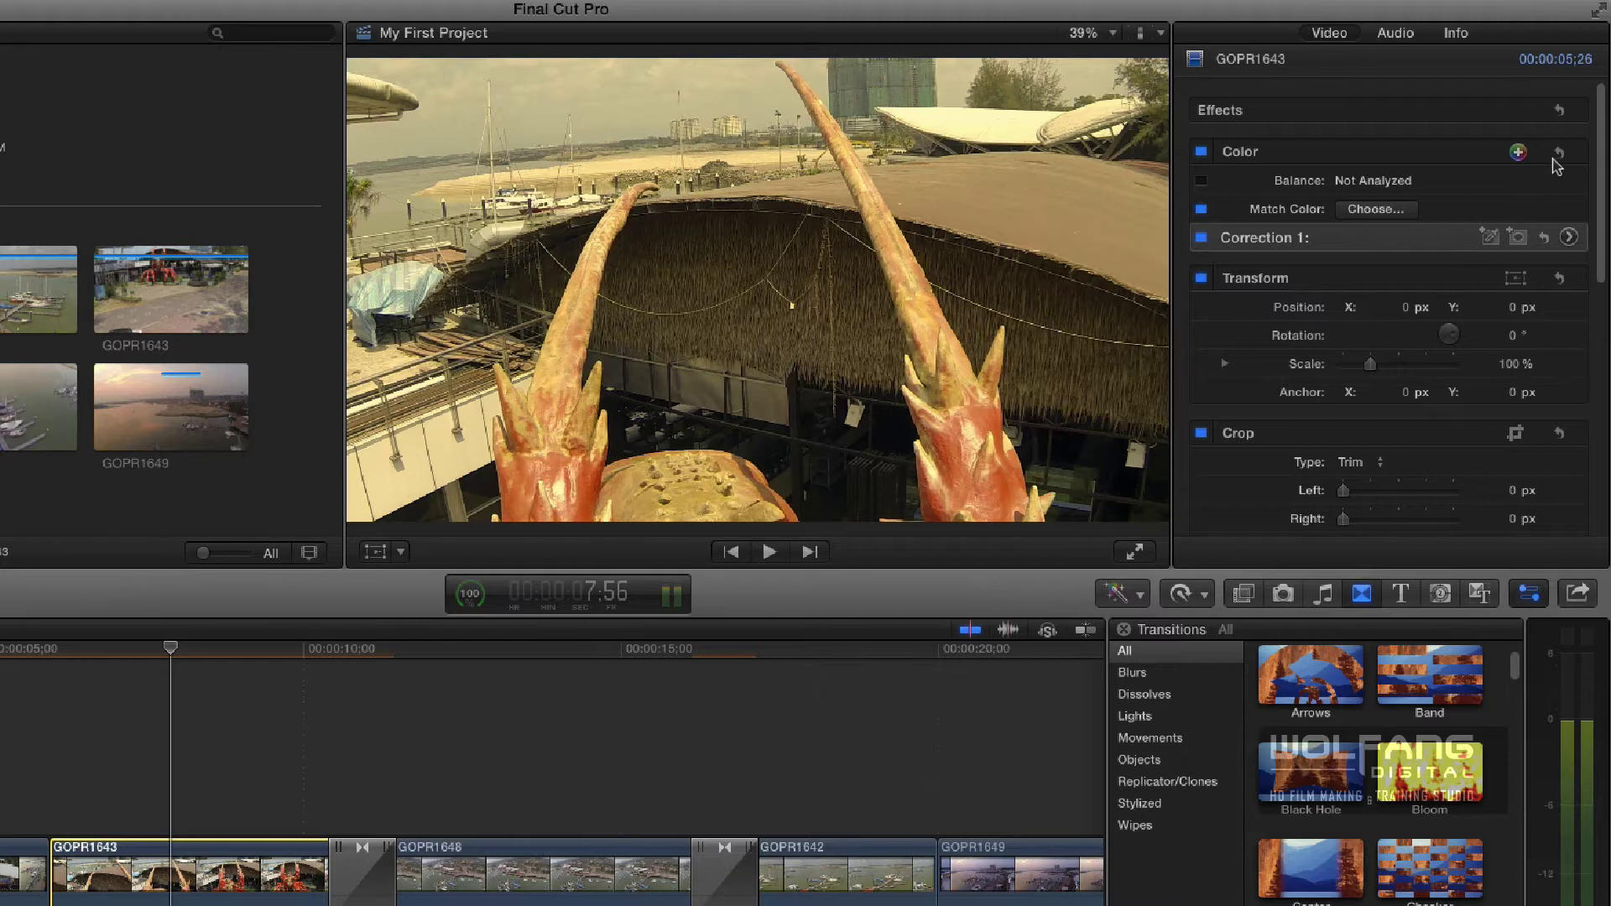
Darken GOPR1643's highlights and shadows slightly with Correction 1's Exposure controls.
{"action": "left_click", "coordinate": [1569, 238]}
{"action": "left_click", "coordinate": [1486, 80]}
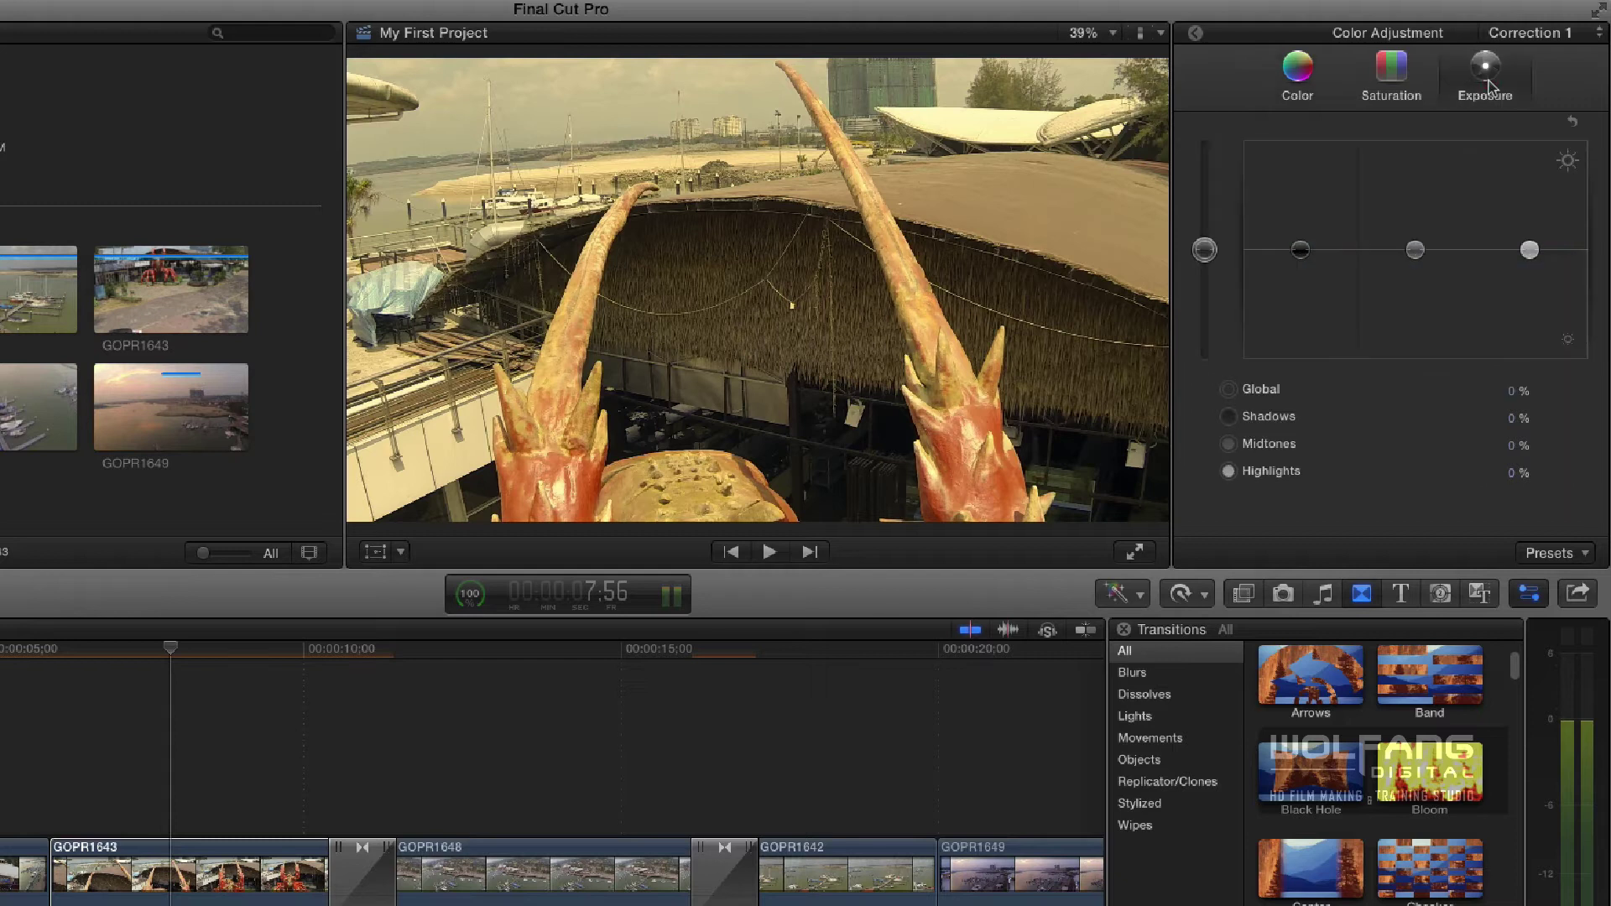
{"action": "left_click", "coordinate": [1298, 80]}
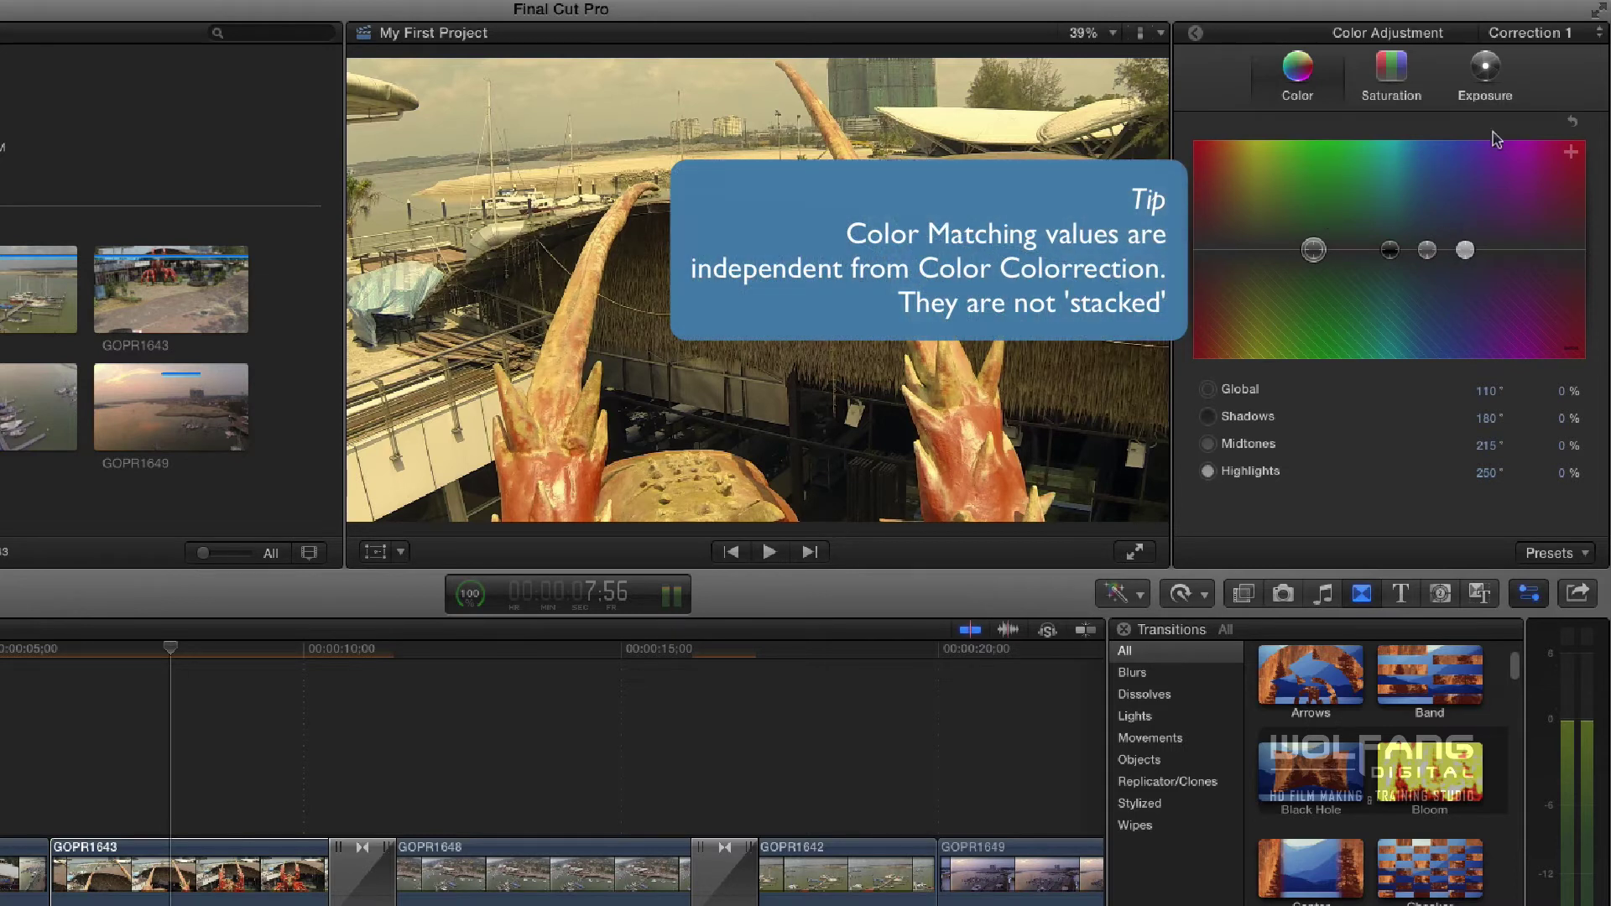
{"action": "left_click", "coordinate": [1493, 84]}
{"action": "left_click_drag", "start_coordinate": [1529, 256], "coordinate": [1414, 261]}
{"action": "left_click_drag", "start_coordinate": [1301, 256], "coordinate": [1303, 259]}
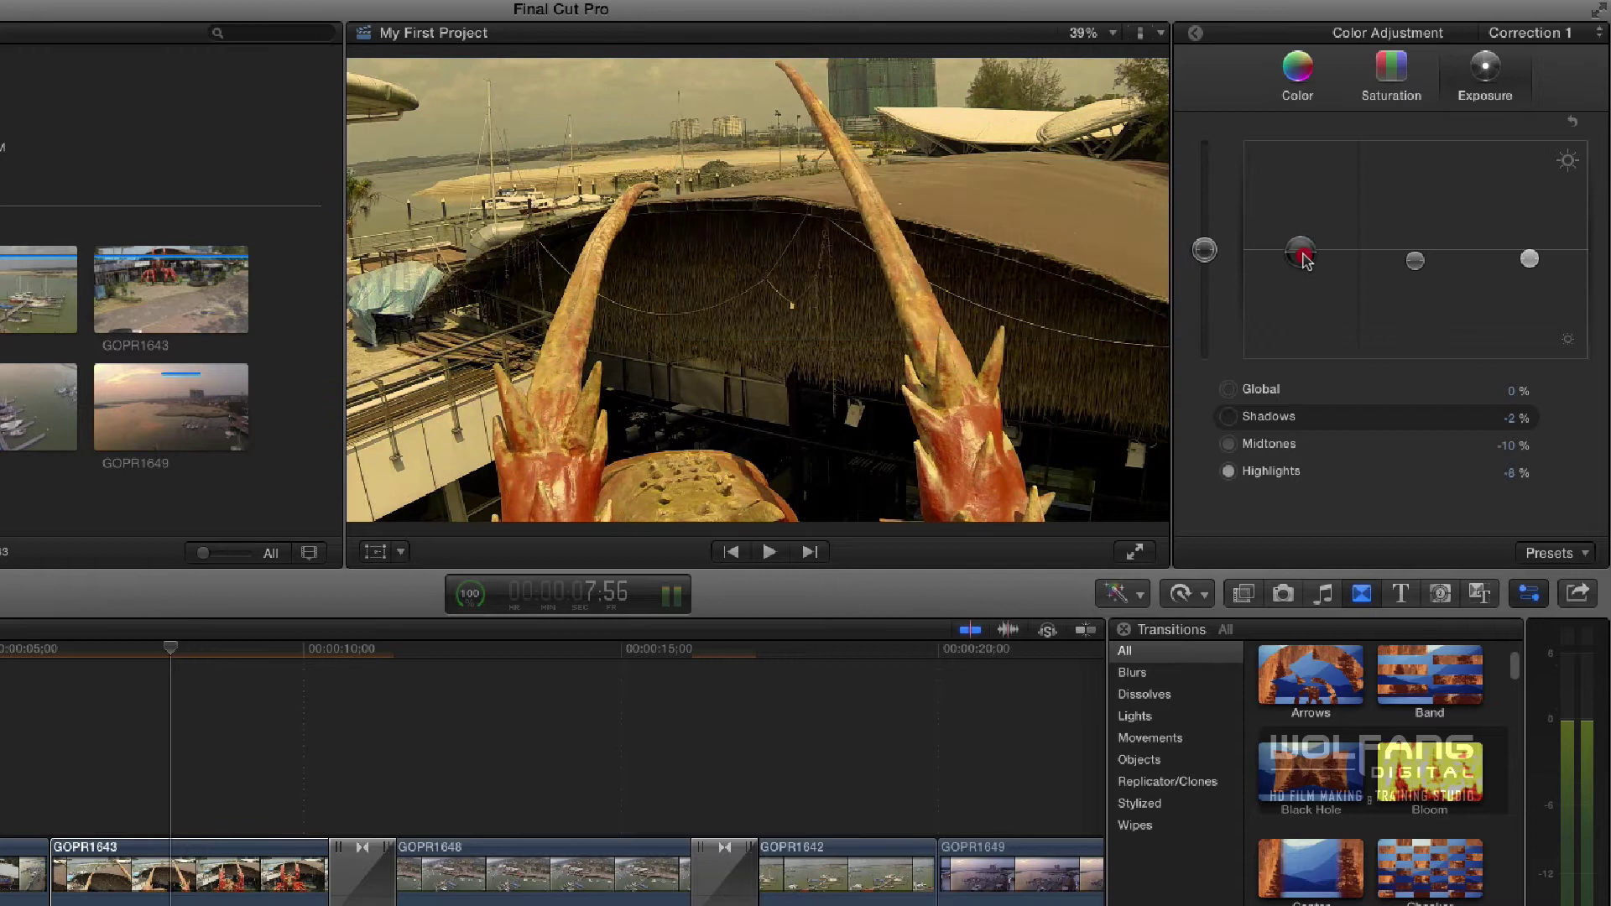
Tint the highlights and midtones toward yellow on the Color tab.
{"action": "left_click", "coordinate": [1298, 76]}
{"action": "left_click_drag", "start_coordinate": [1462, 252], "coordinate": [1269, 241]}
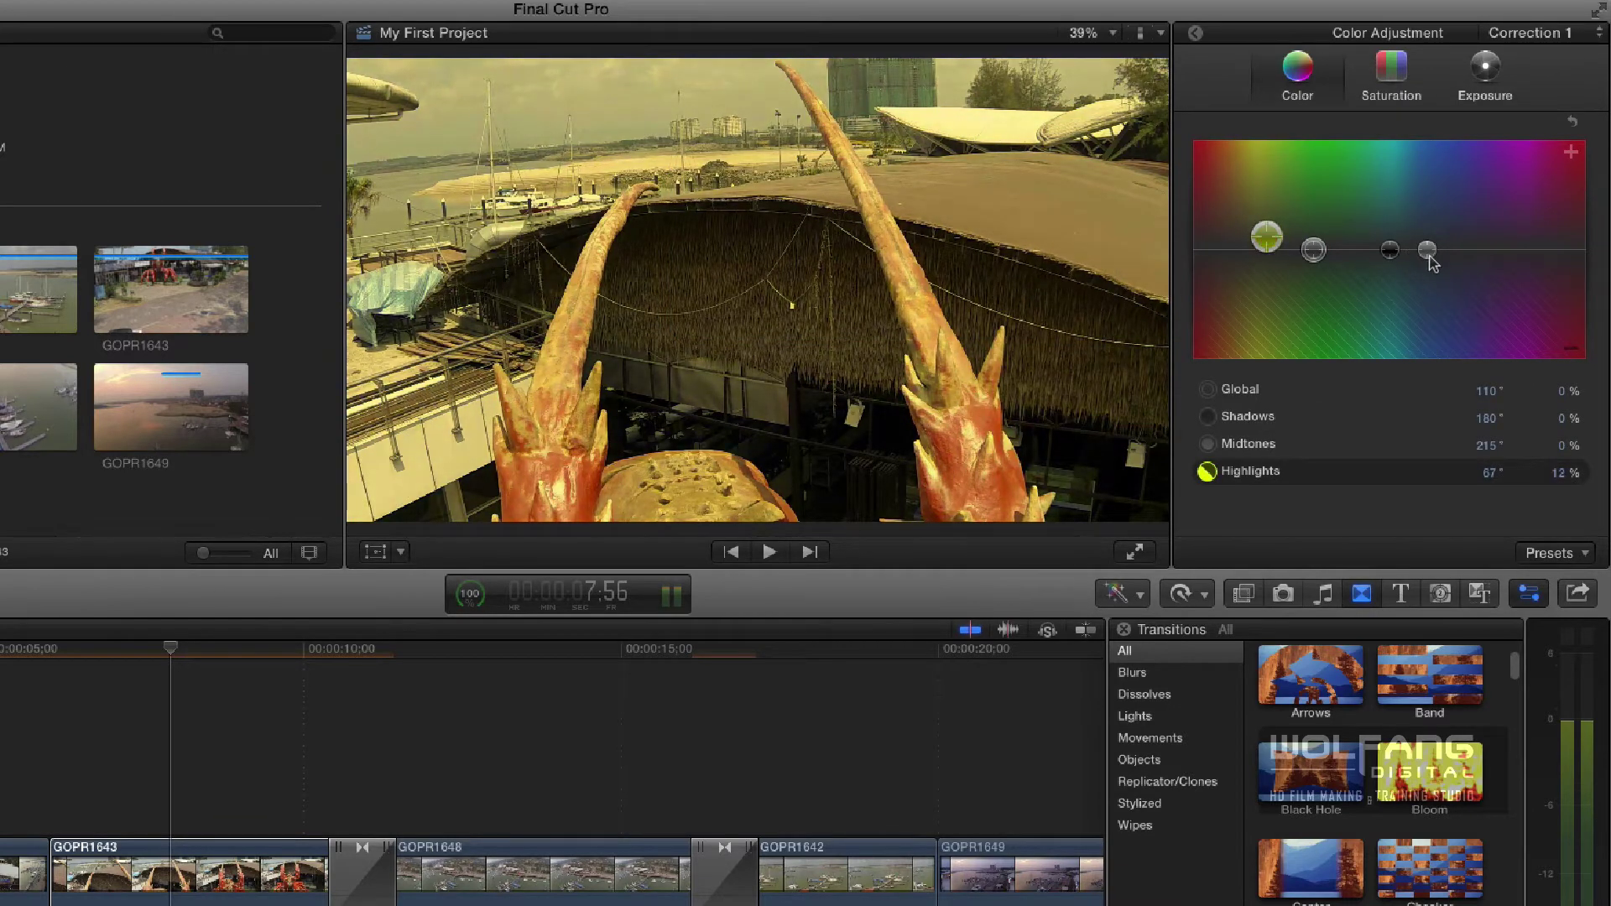
{"action": "key", "text": "Delete"}
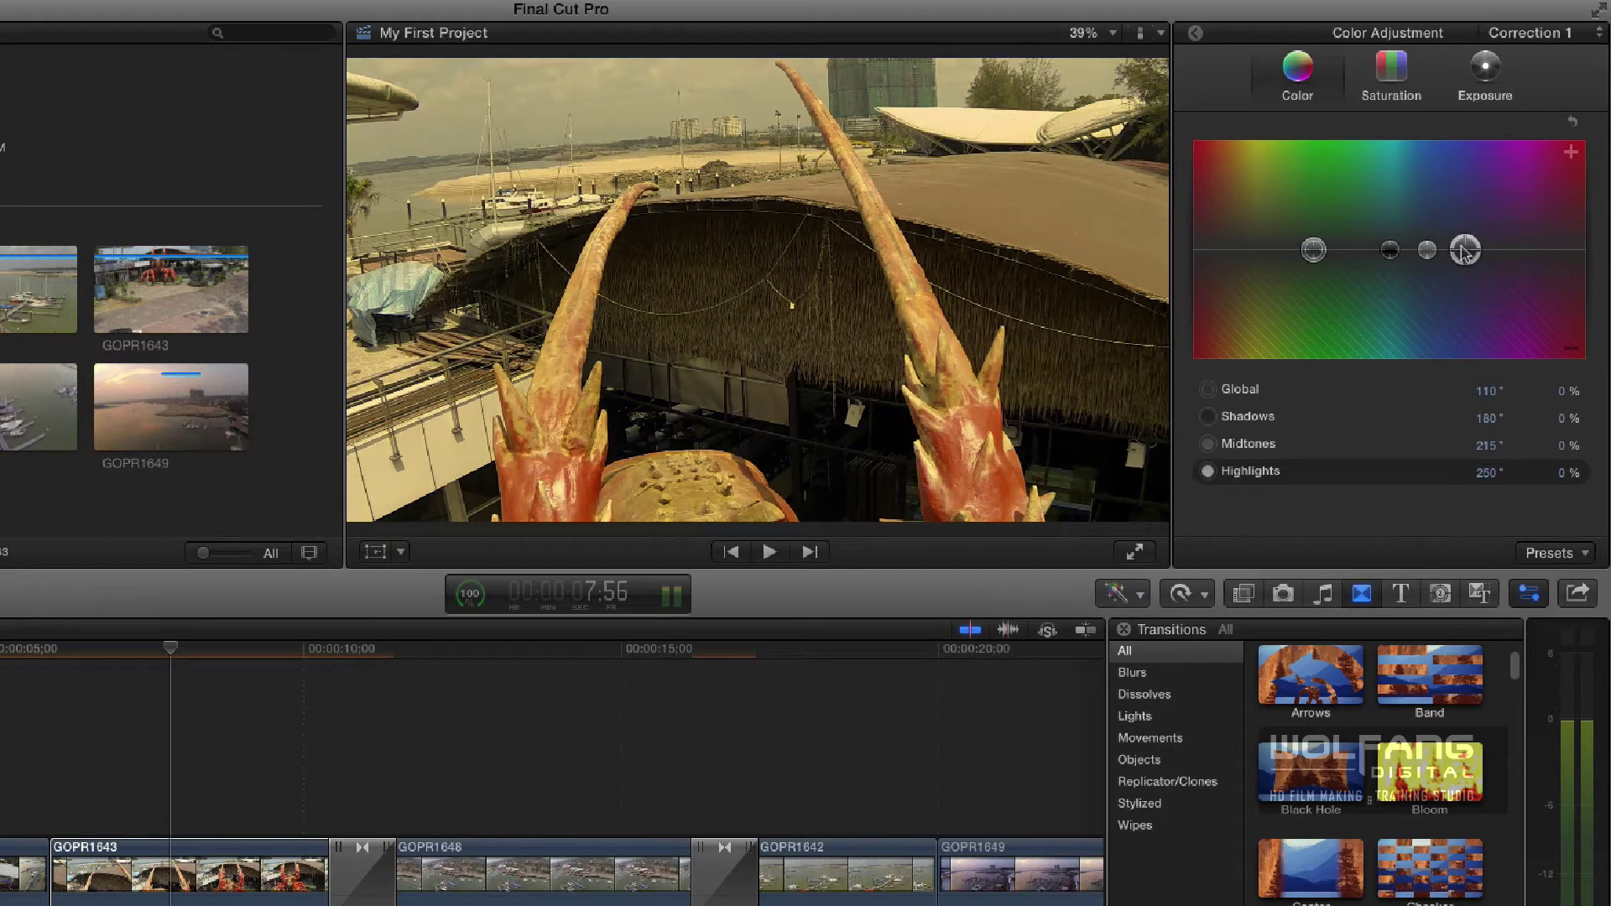
{"action": "left_click_drag", "start_coordinate": [1467, 249], "coordinate": [1257, 233]}
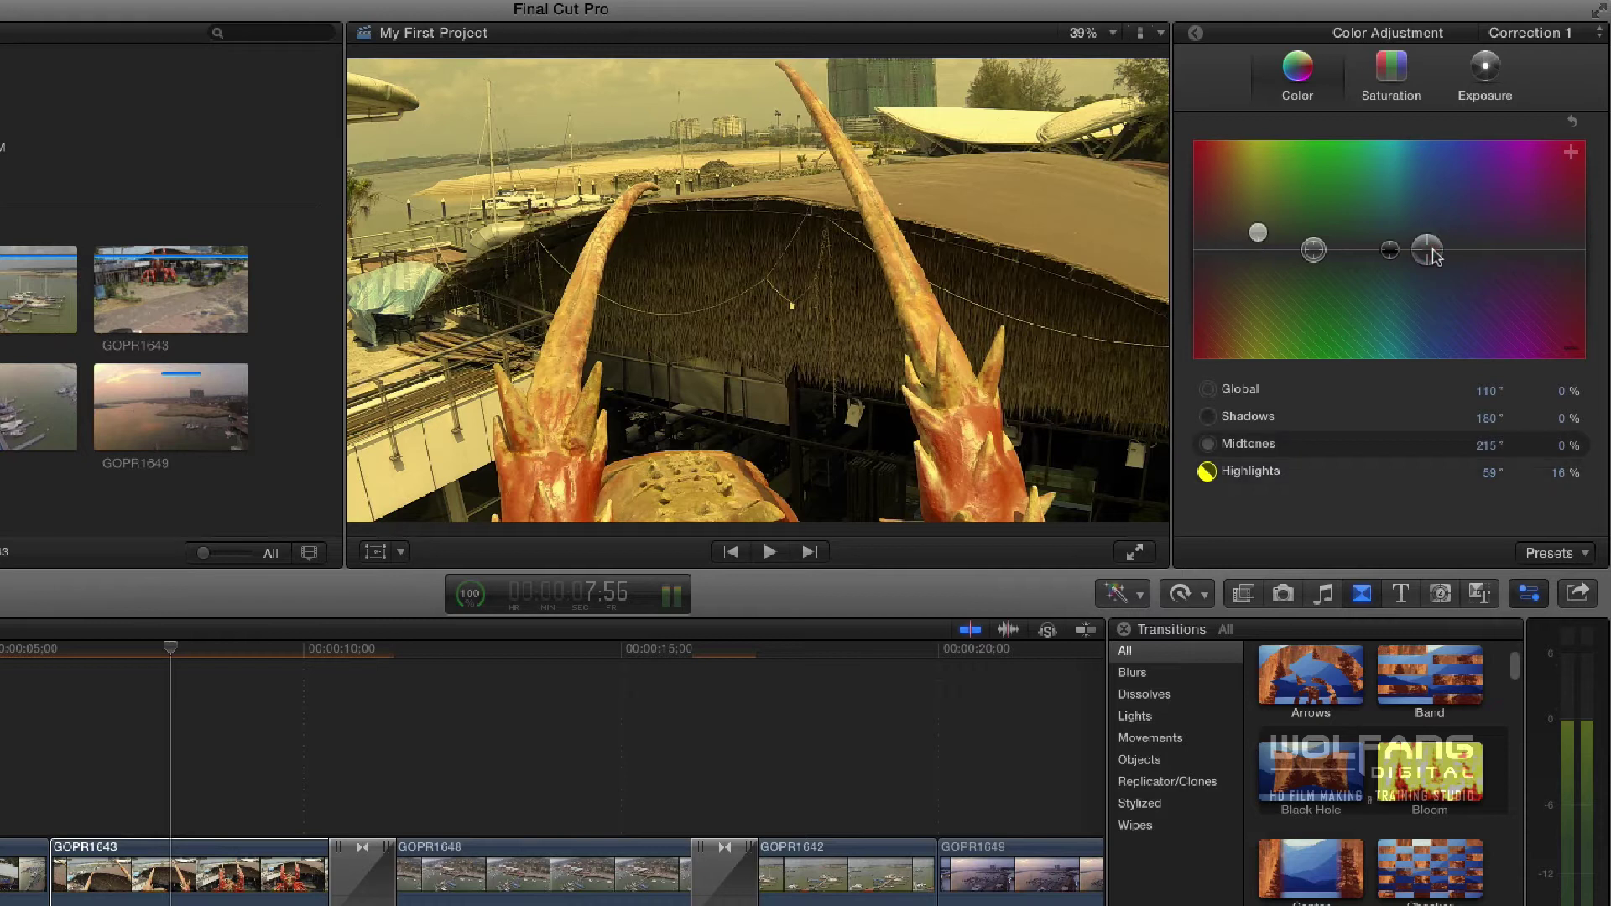
{"action": "left_click_drag", "start_coordinate": [1435, 254], "coordinate": [1264, 253]}
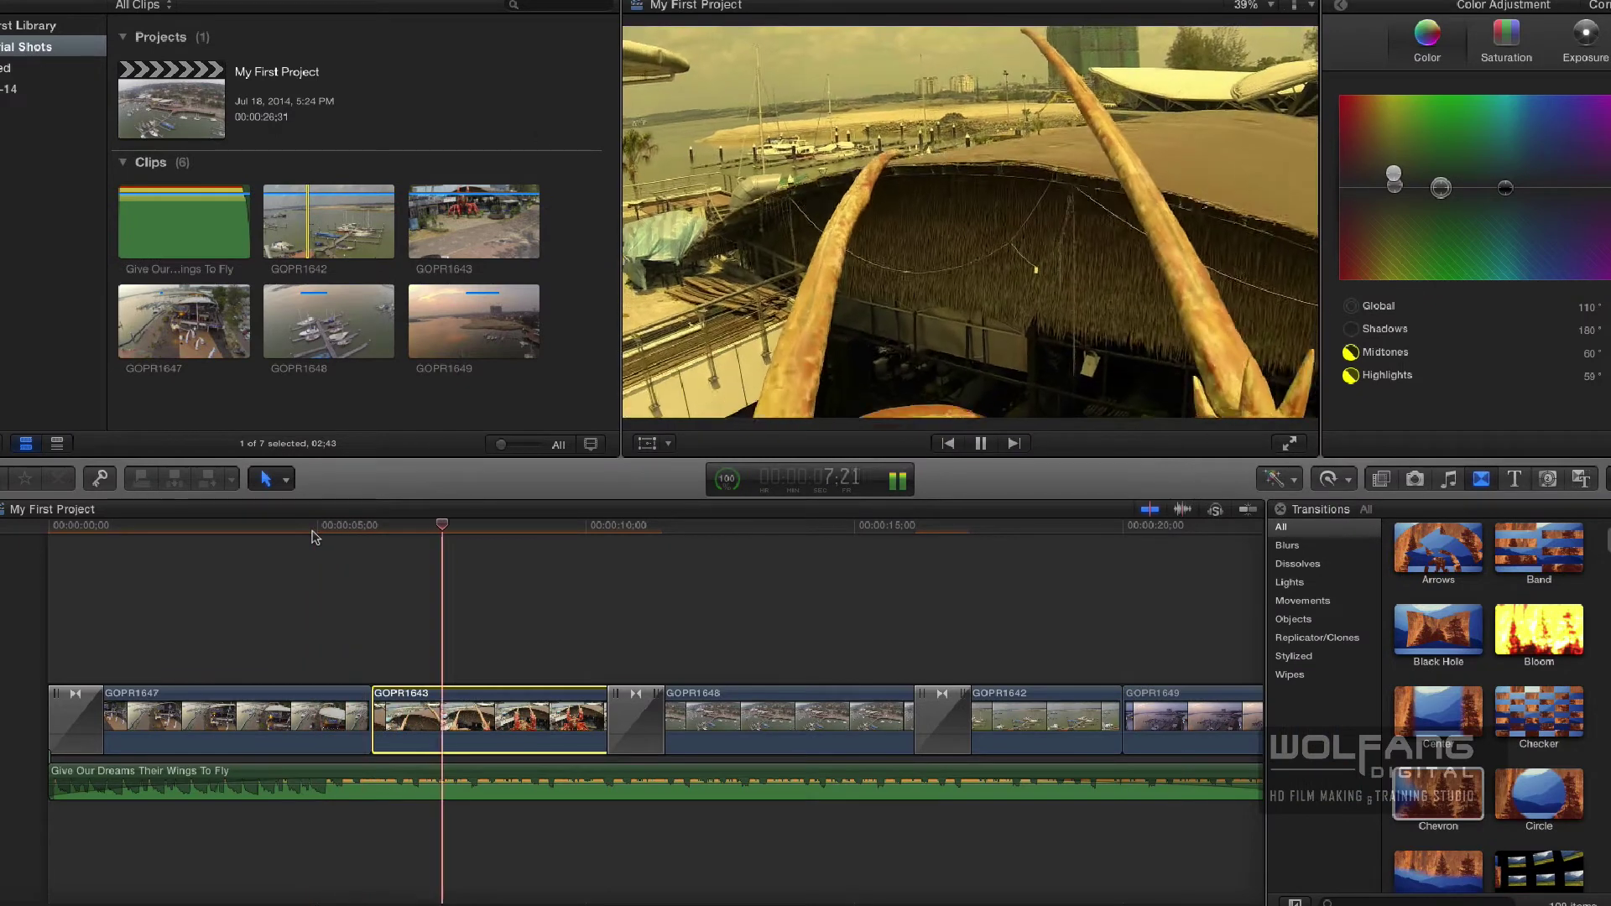
Replay the graded clip from about 3 seconds, then shift the highlights toward orange at 37°/11%.
{"action": "key", "text": "space"}
{"action": "left_click", "coordinate": [242, 526]}
{"action": "key", "text": "space"}
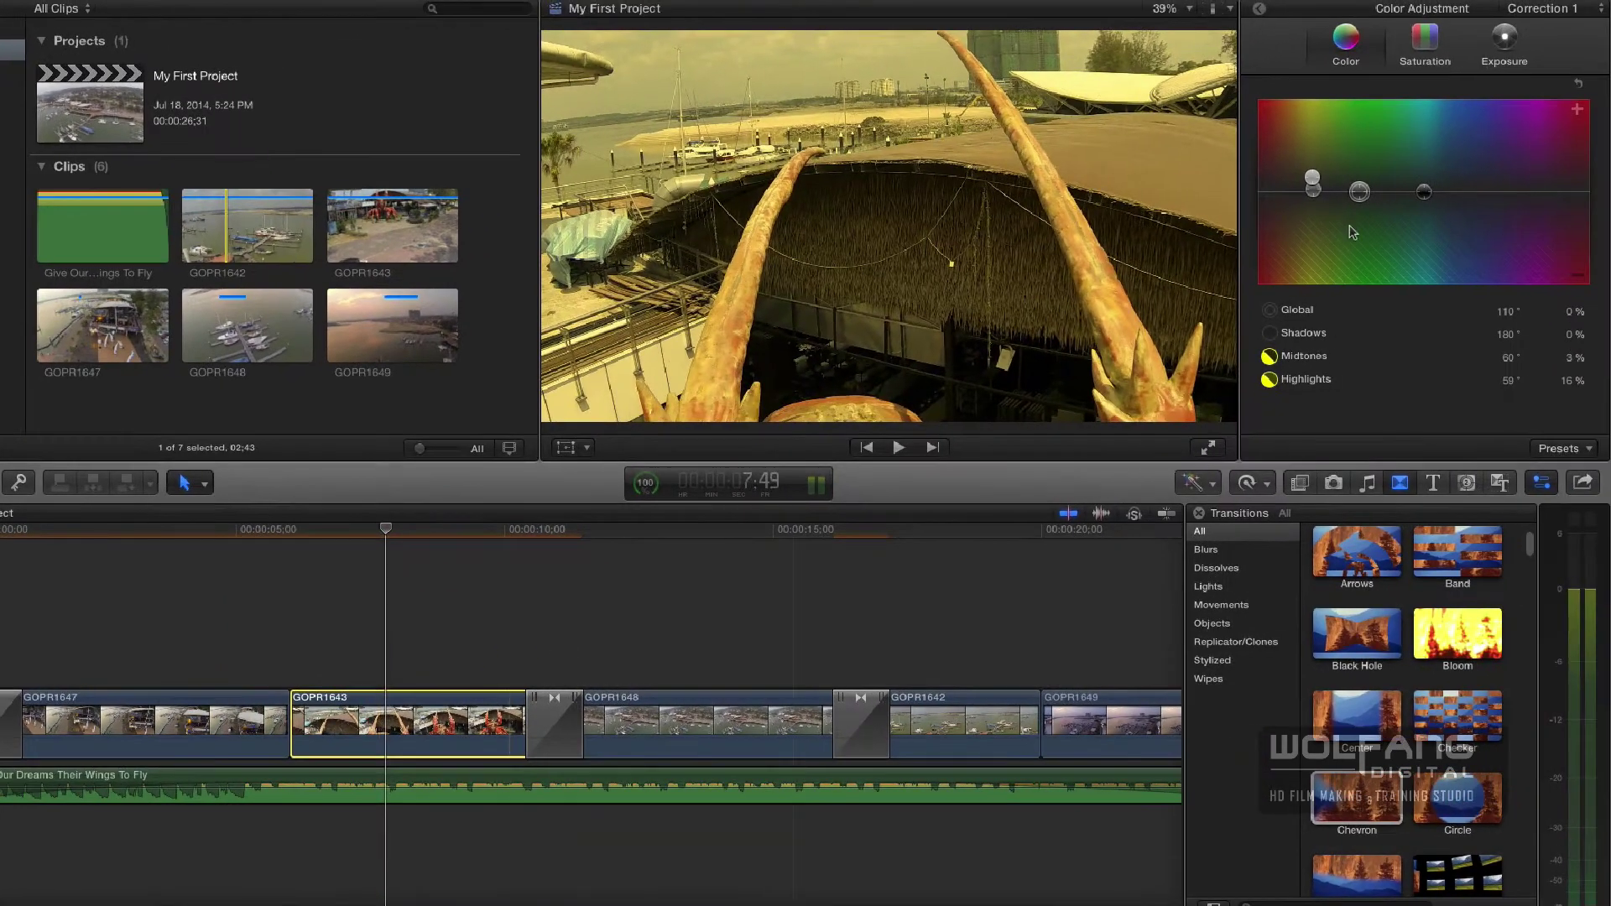
{"action": "key", "text": "space"}
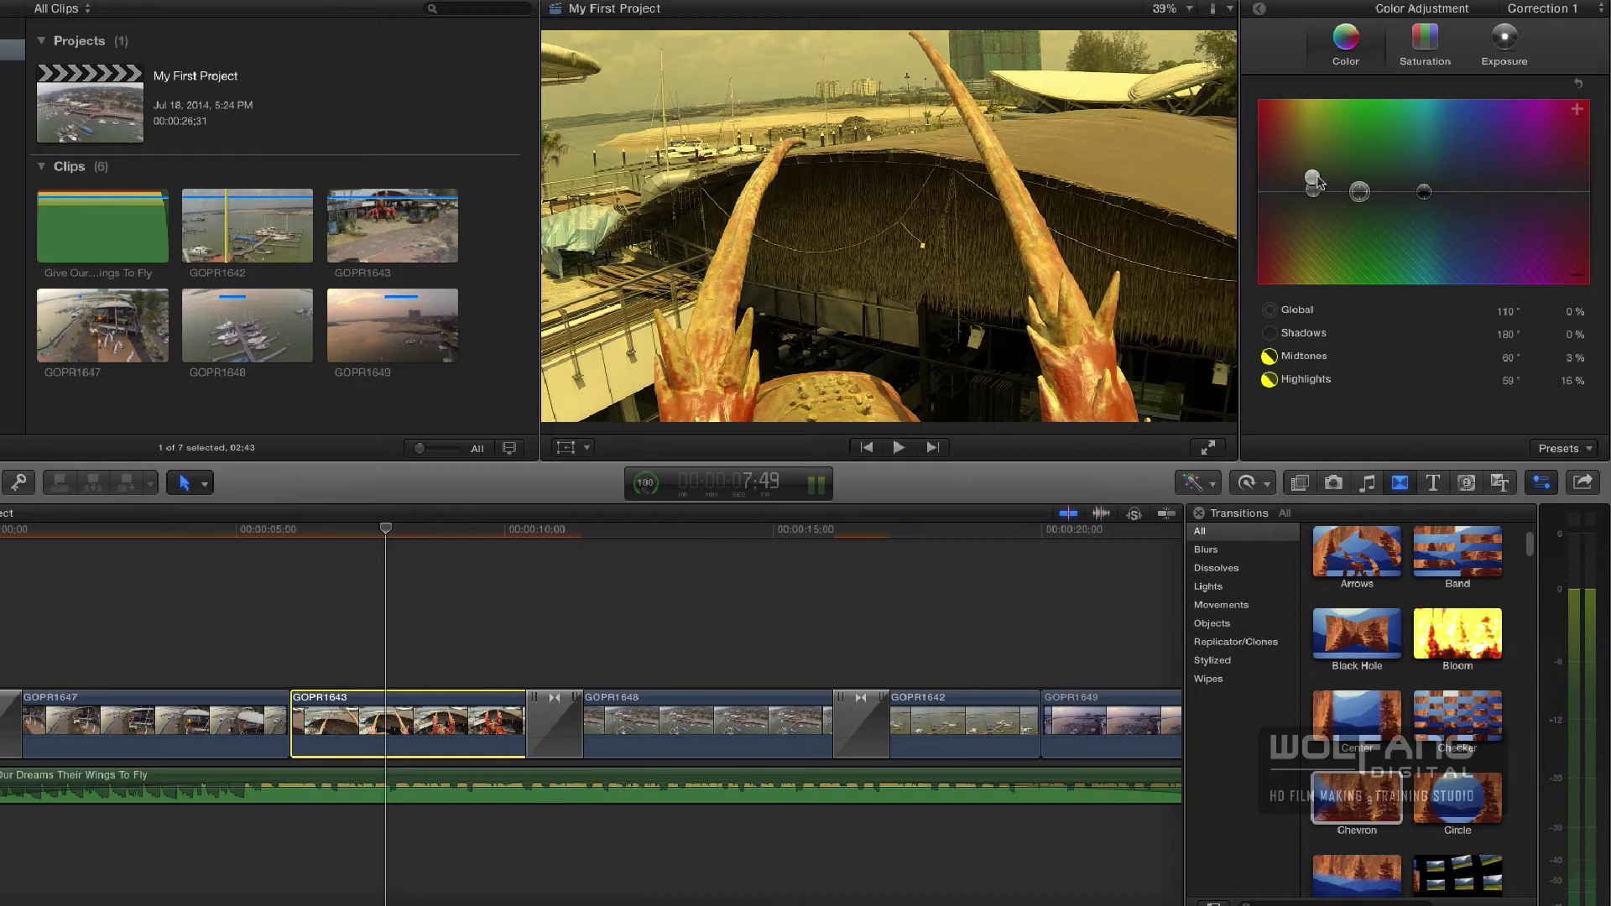
{"action": "left_click_drag", "start_coordinate": [1315, 181], "coordinate": [1296, 185]}
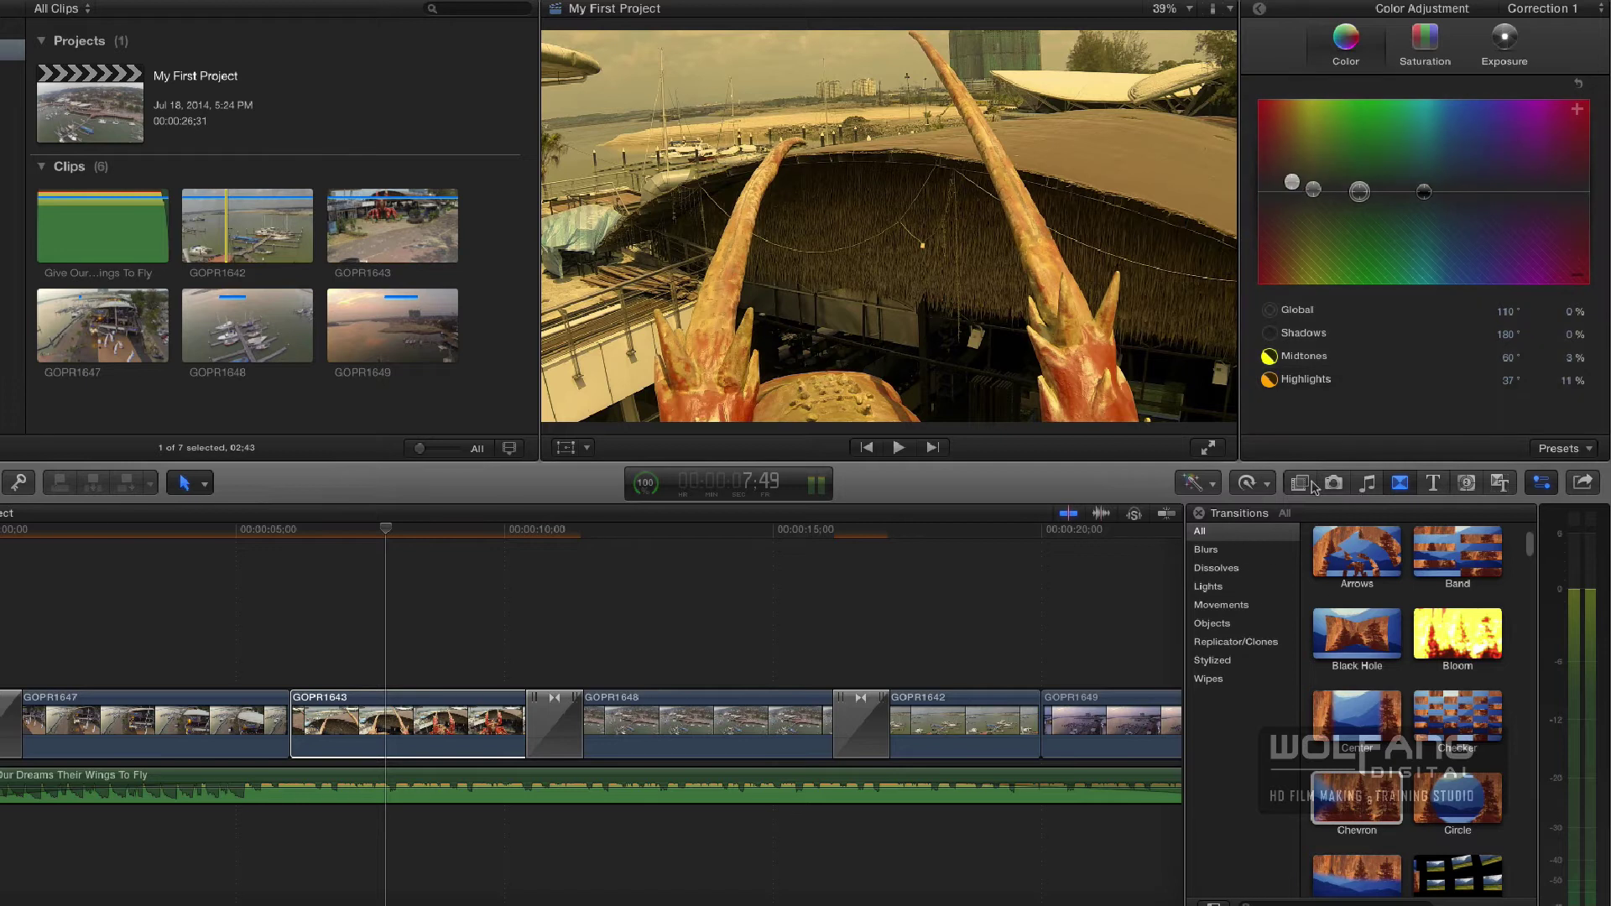
Drop a Cross Dissolve on the GOPR1647/GOPR1643 edit point and play it back.
{"action": "left_click", "coordinate": [1399, 484]}
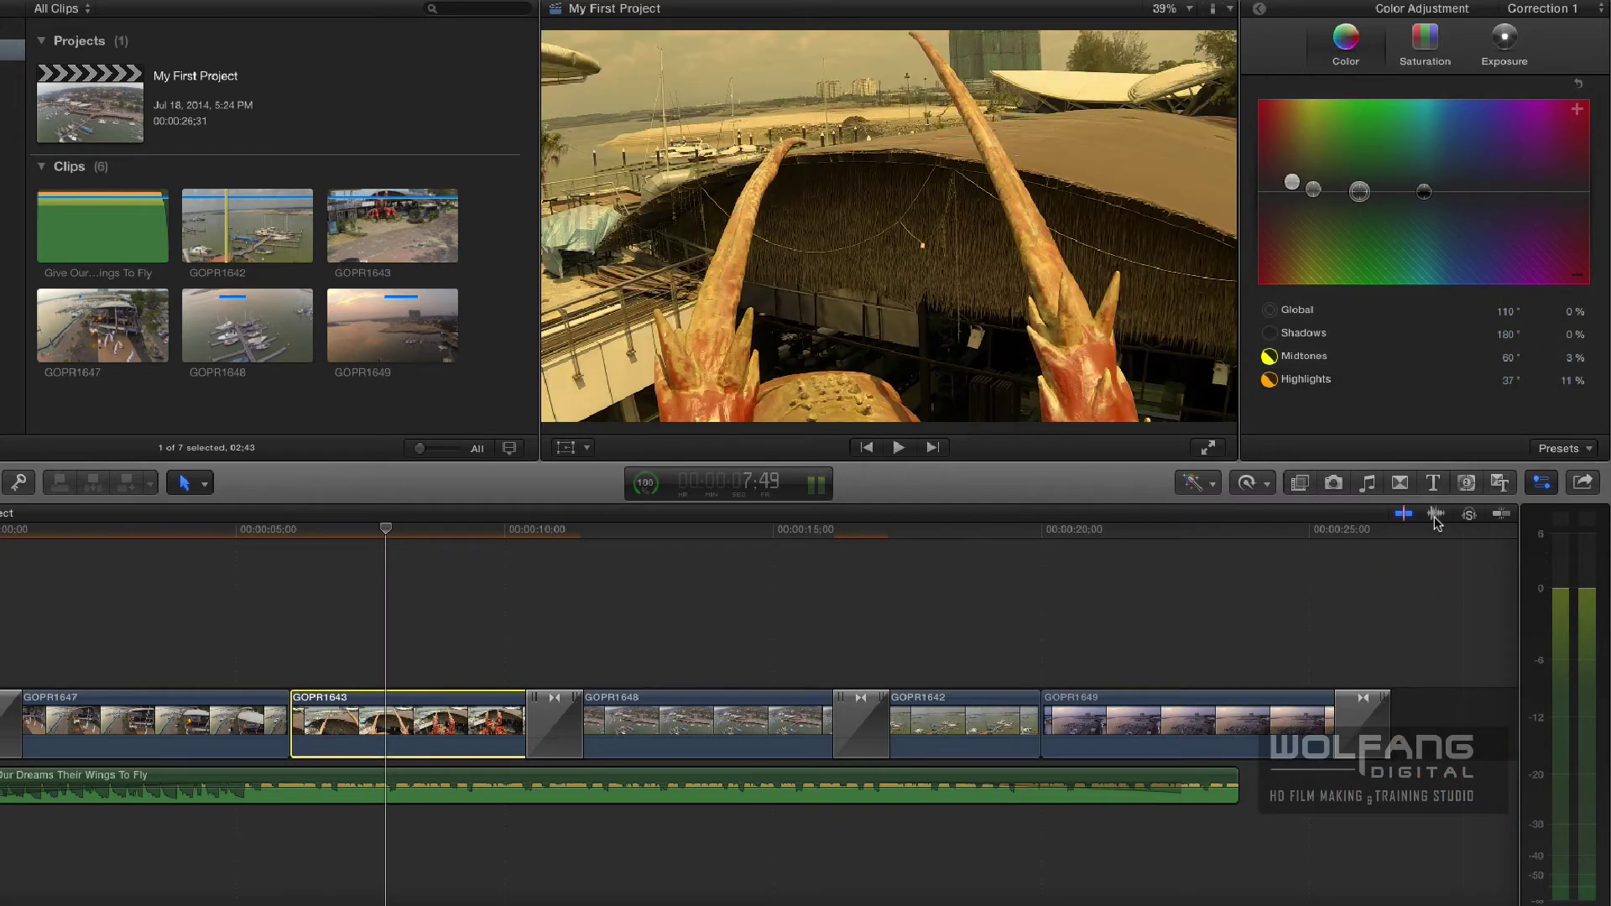
{"action": "left_click", "coordinate": [1399, 483]}
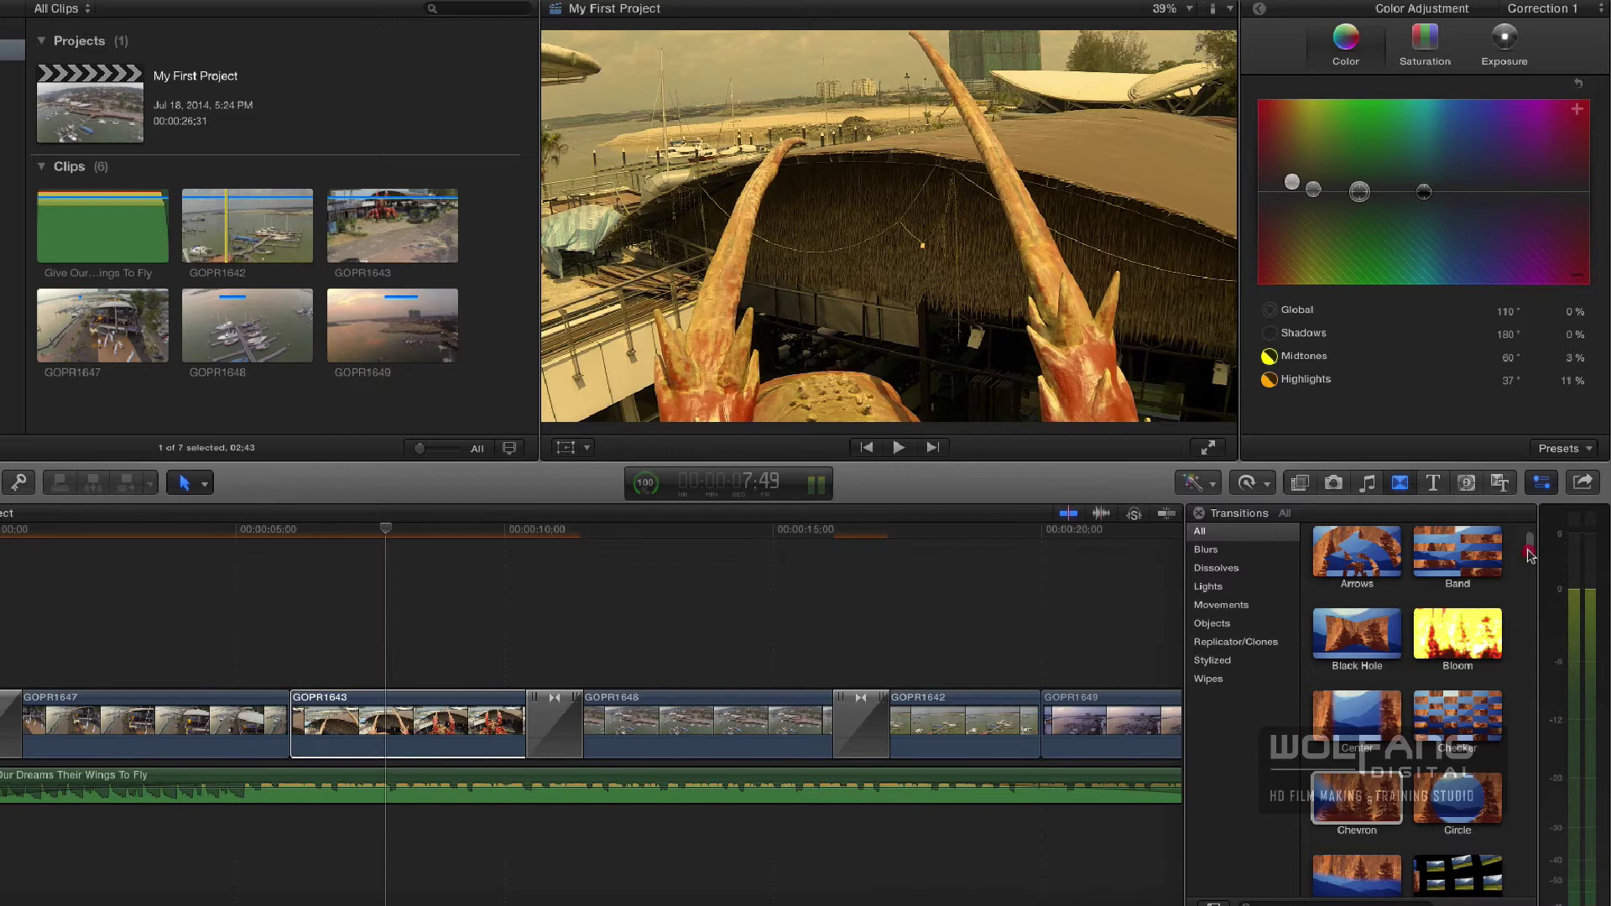
{"action": "scroll", "coordinate": [1518, 551], "scroll_direction": "up", "scroll_amount": 2}
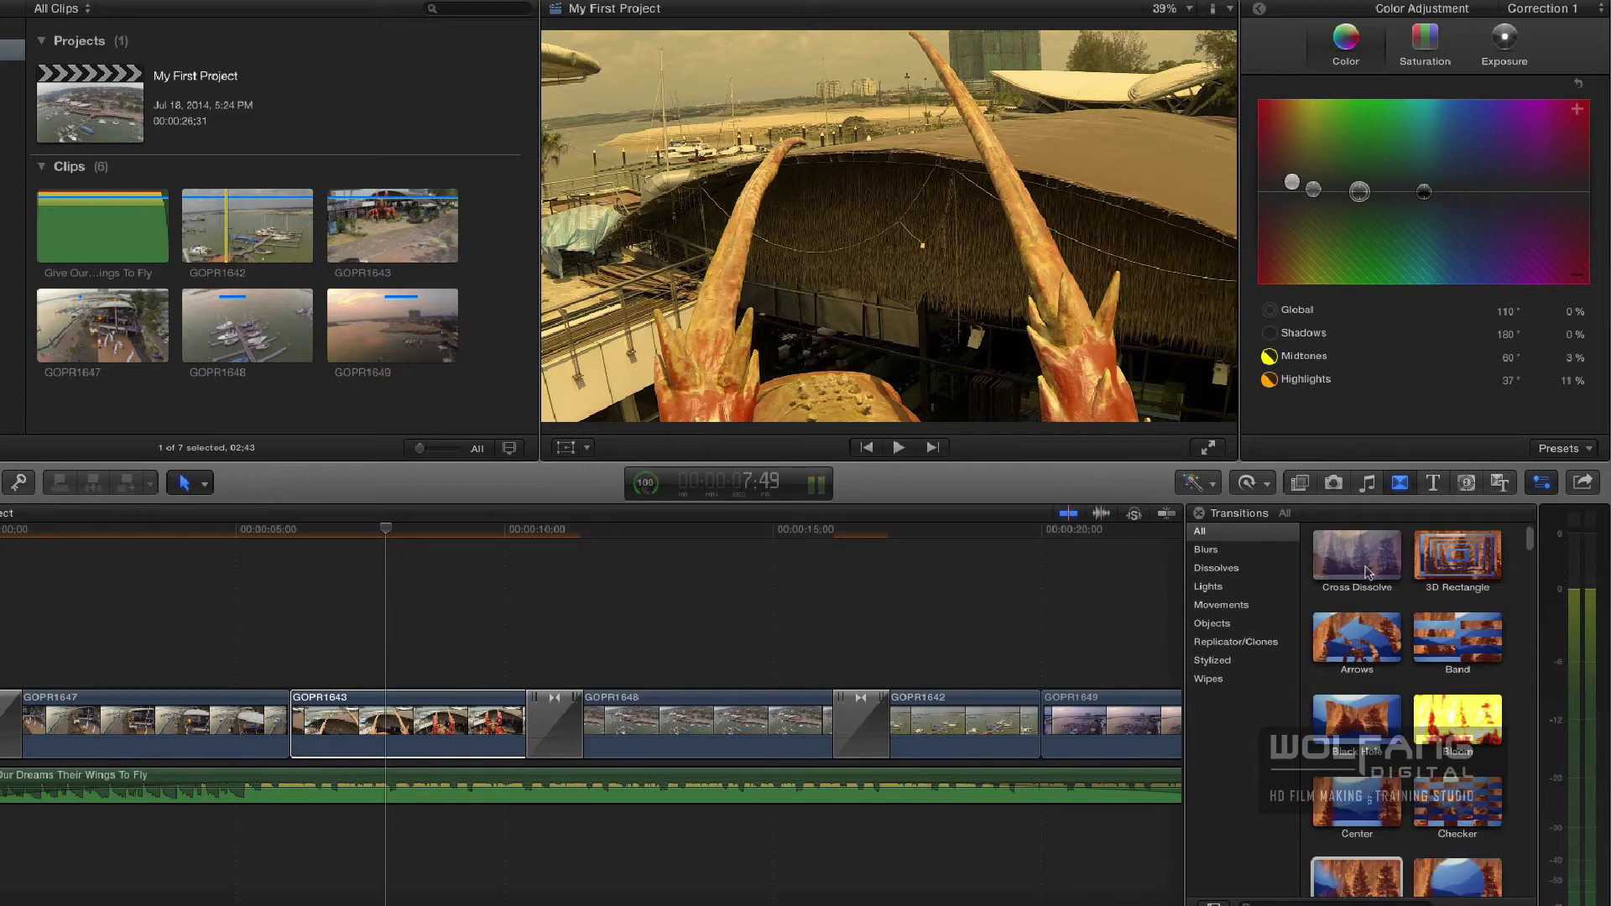
{"action": "left_click_drag", "start_coordinate": [1368, 573], "coordinate": [250, 609]}
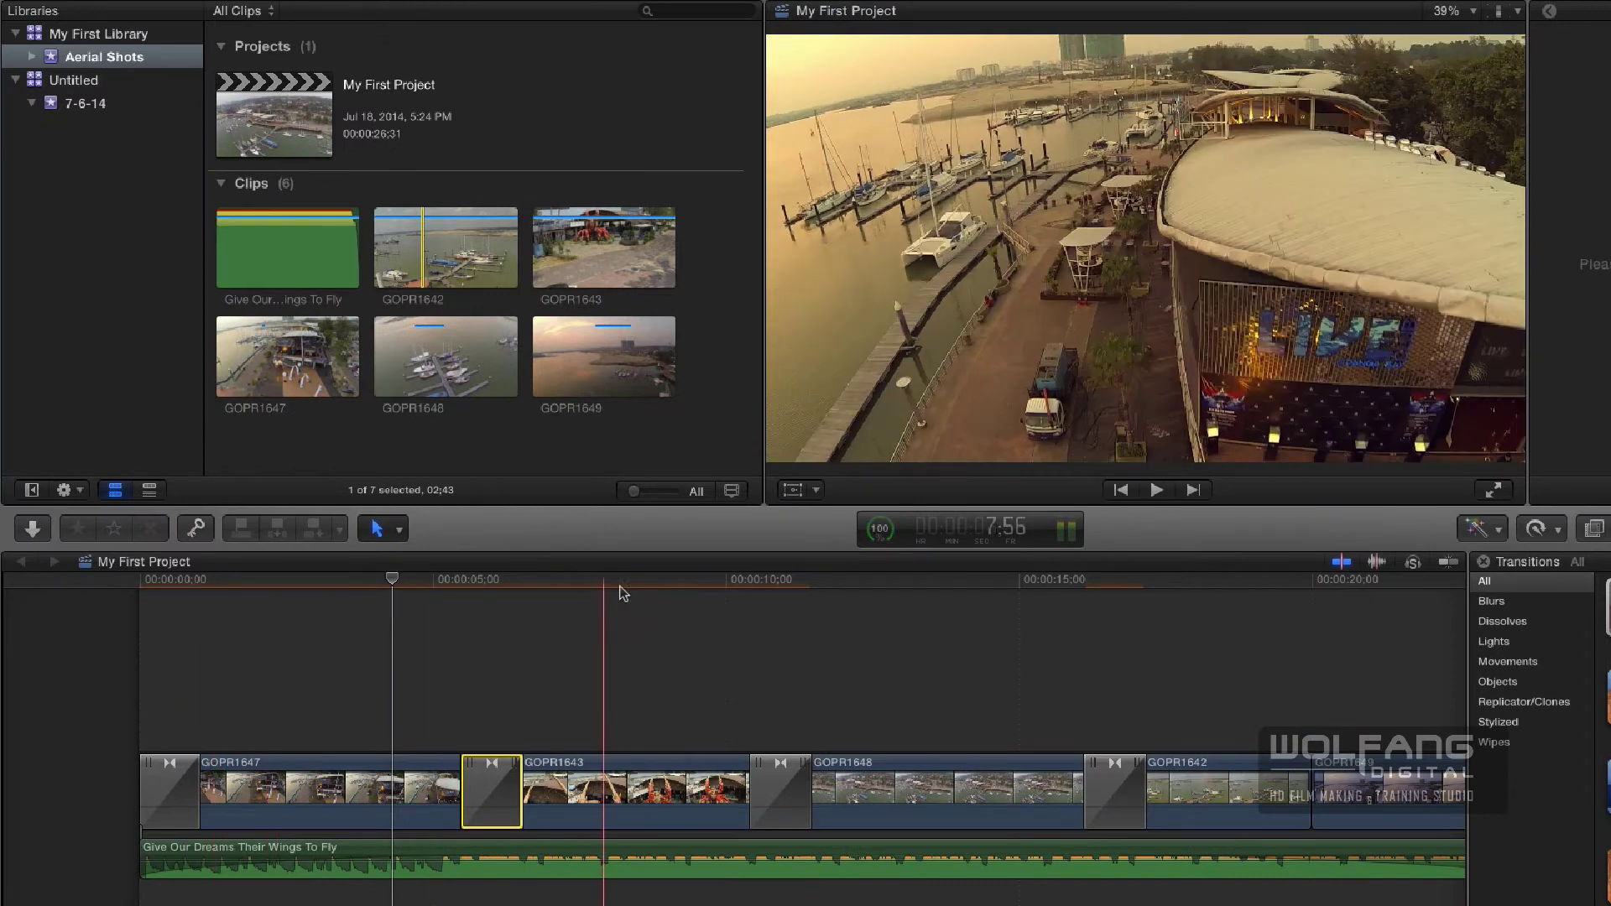
{"action": "left_click", "coordinate": [327, 585]}
{"action": "key", "text": "space"}
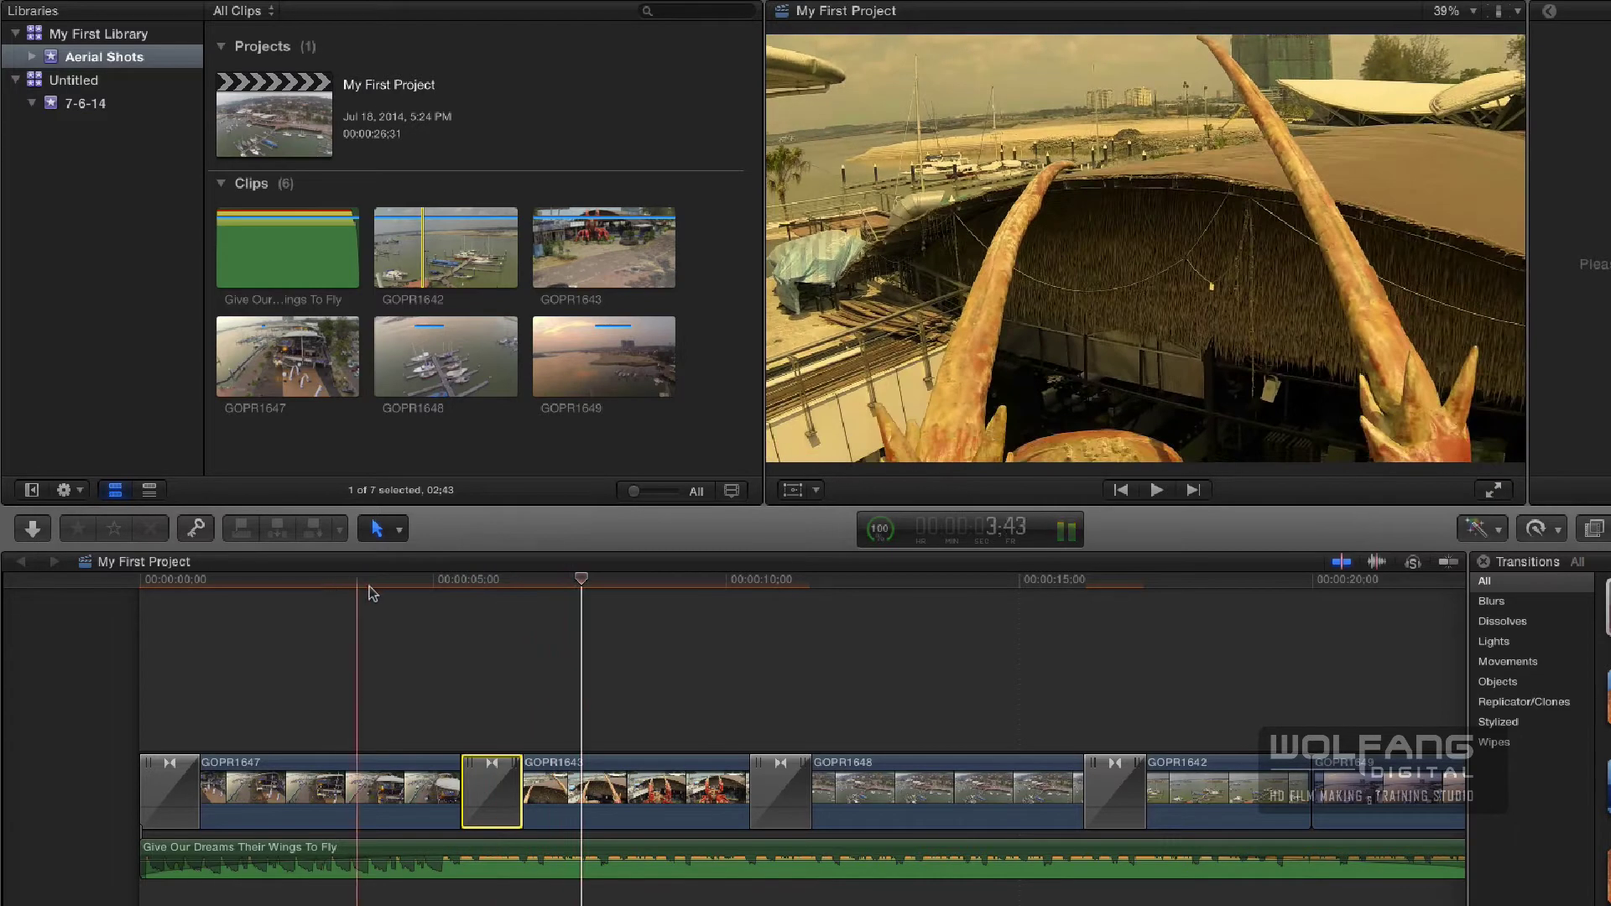
{"action": "key", "text": "space"}
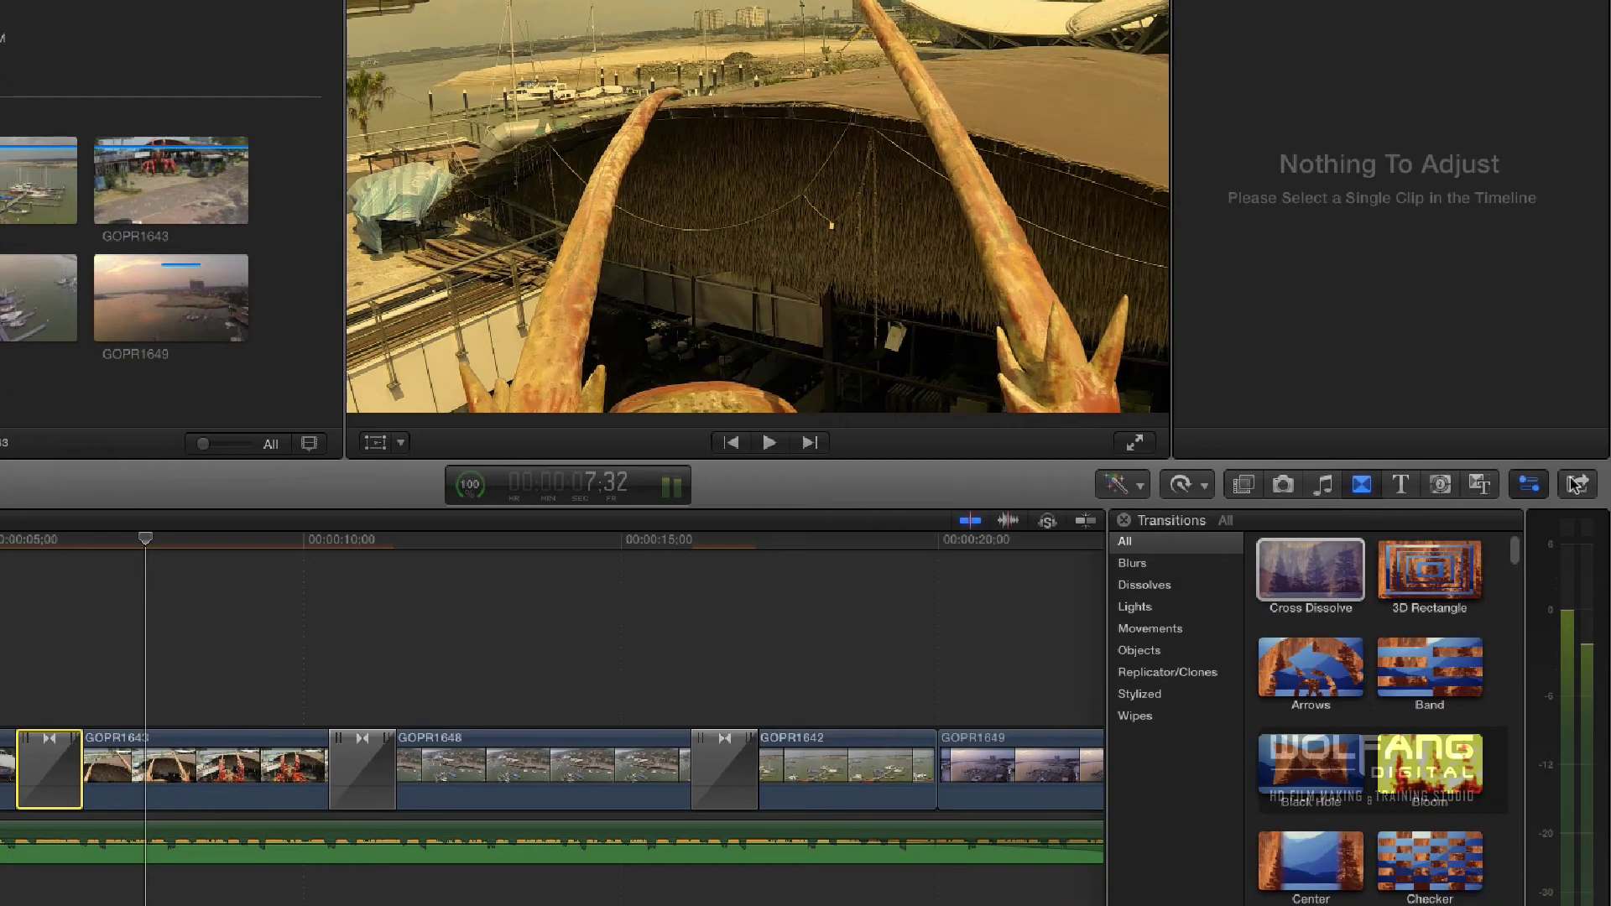
Add a YouTube destination in the Destinations settings and skip the account sign-in.
{"action": "left_click", "coordinate": [1590, 489]}
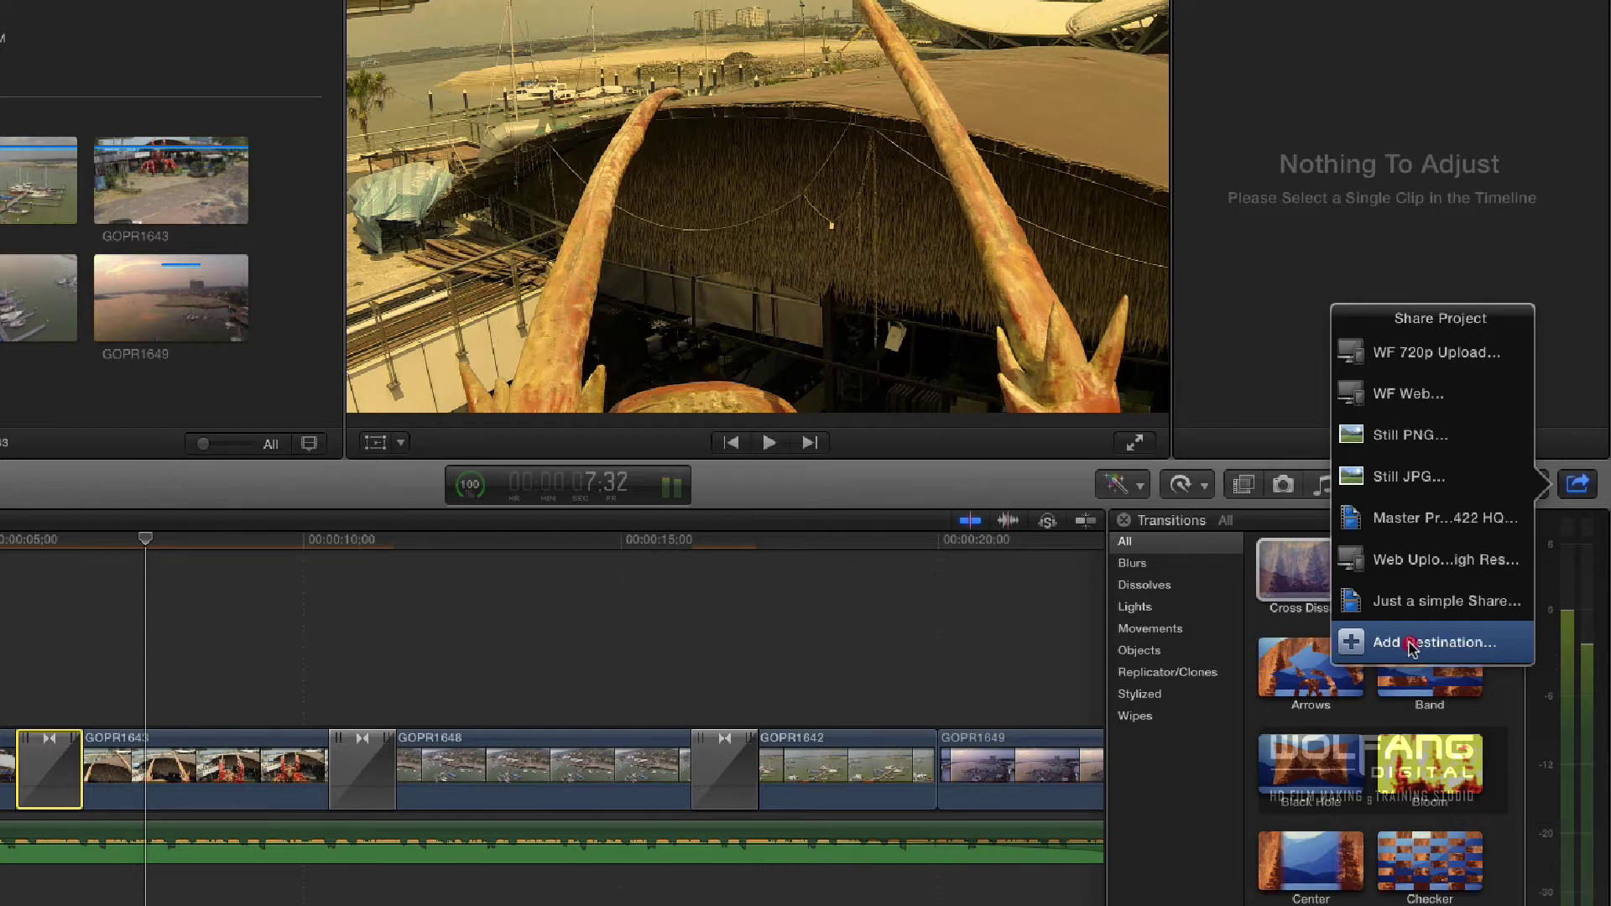
{"action": "left_click", "coordinate": [1412, 646]}
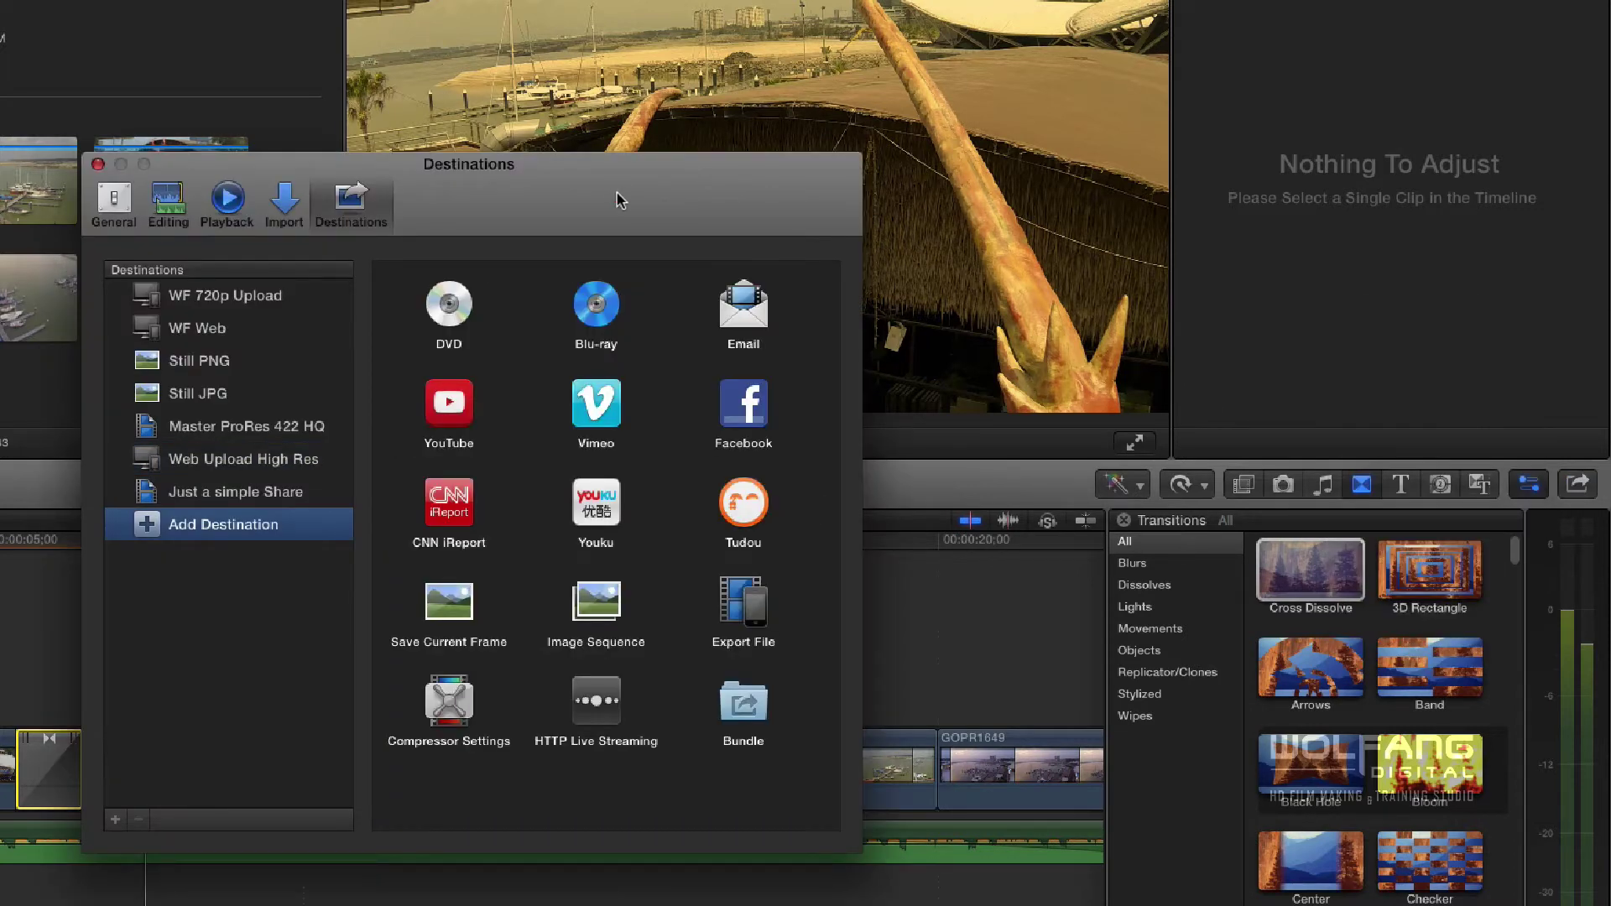
{"action": "left_click_drag", "start_coordinate": [619, 199], "coordinate": [870, 55]}
{"action": "left_click", "coordinate": [391, 359]}
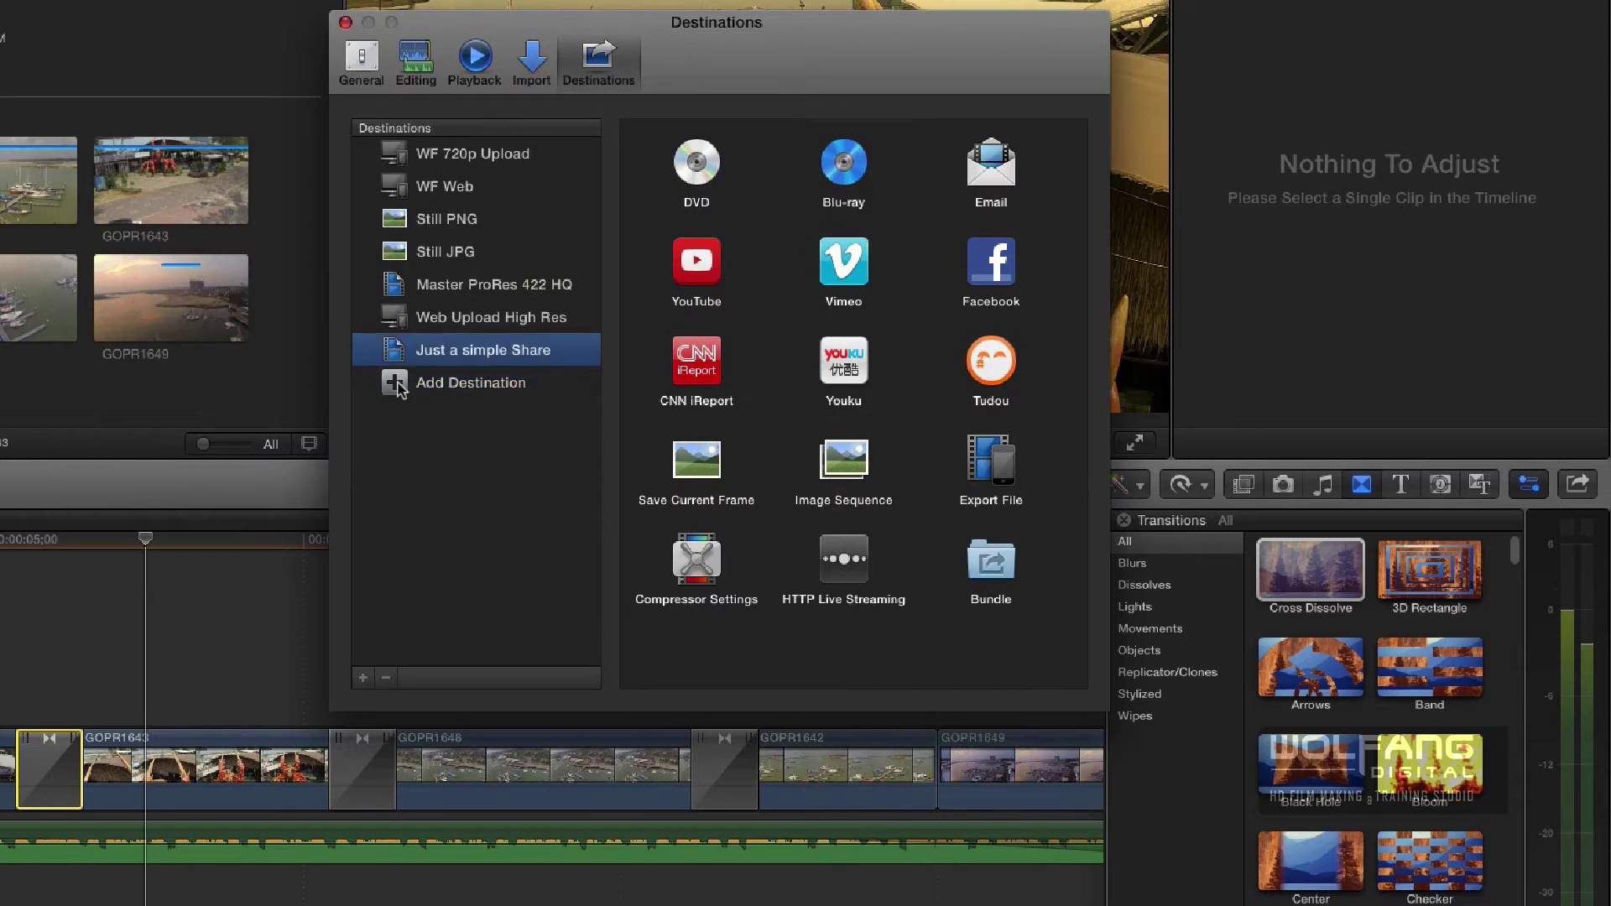
{"action": "left_click", "coordinate": [398, 388]}
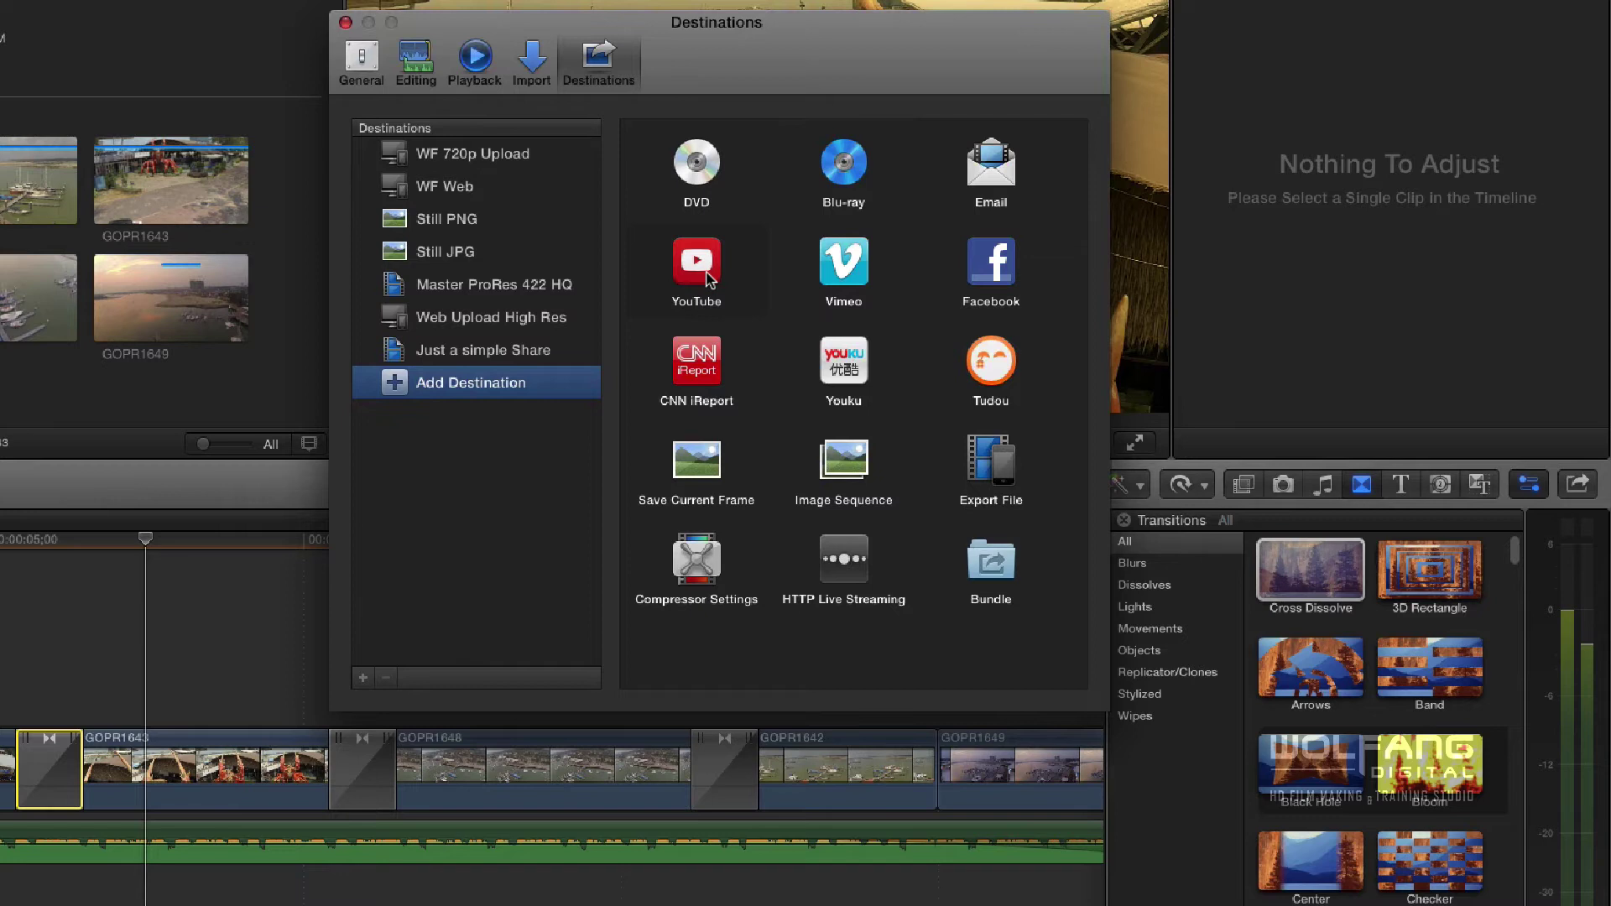
{"action": "left_click_drag", "start_coordinate": [709, 278], "coordinate": [472, 375]}
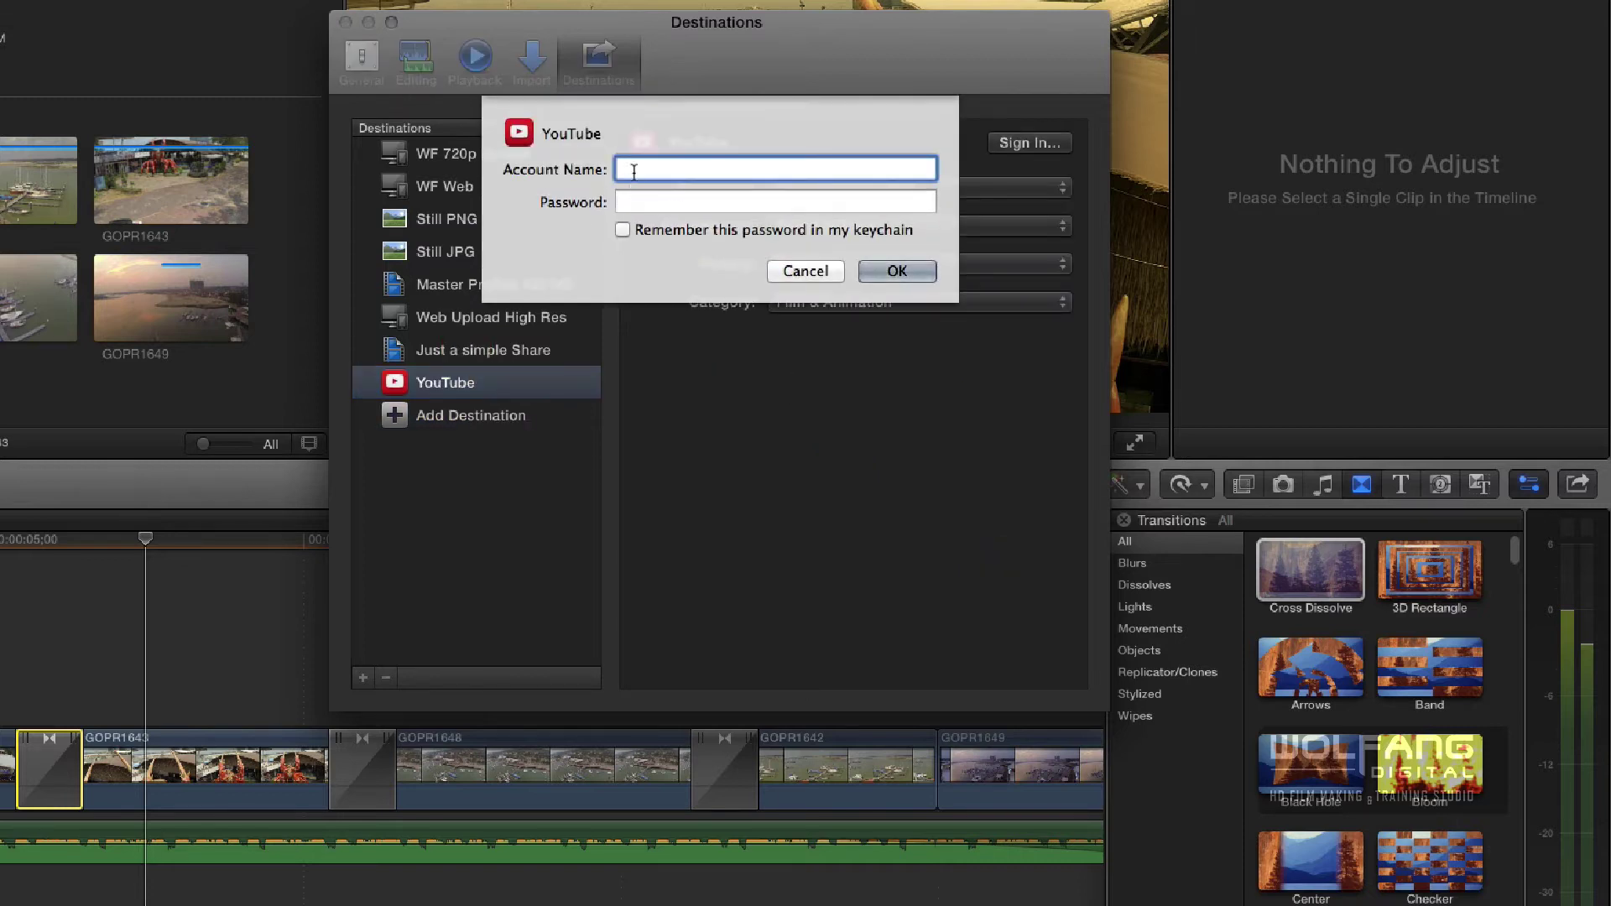
{"action": "left_click", "coordinate": [795, 206]}
{"action": "left_click", "coordinate": [806, 271]}
Set YouTube to HD 1080p, Faster encode, Public privacy and Film & Animation category.
{"action": "left_click", "coordinate": [814, 193]}
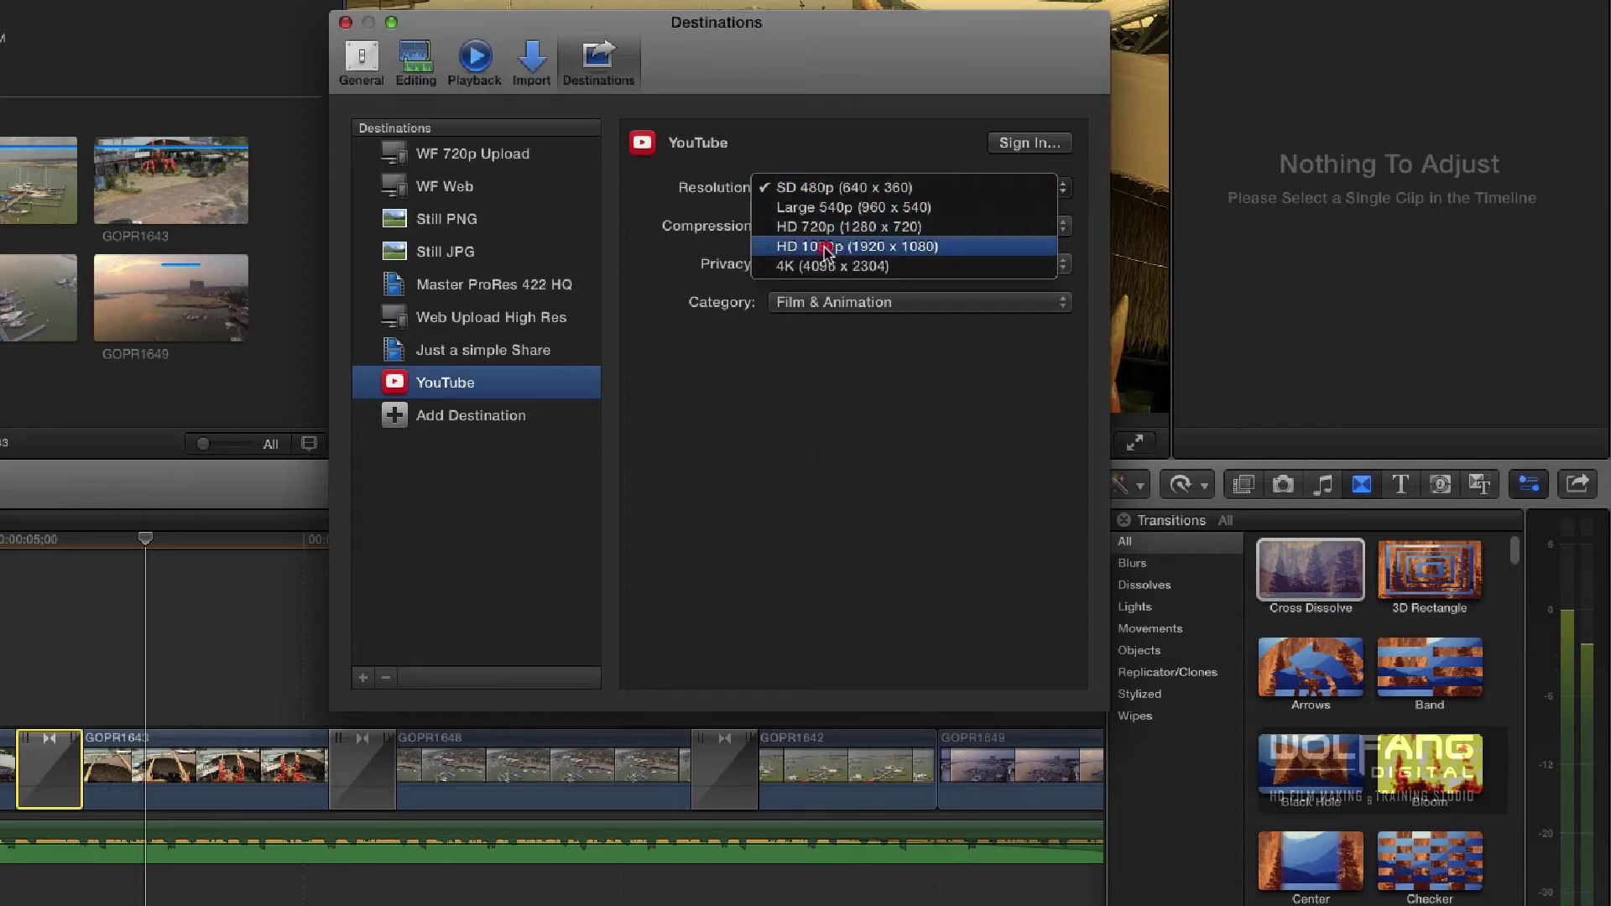
{"action": "left_click", "coordinate": [824, 247]}
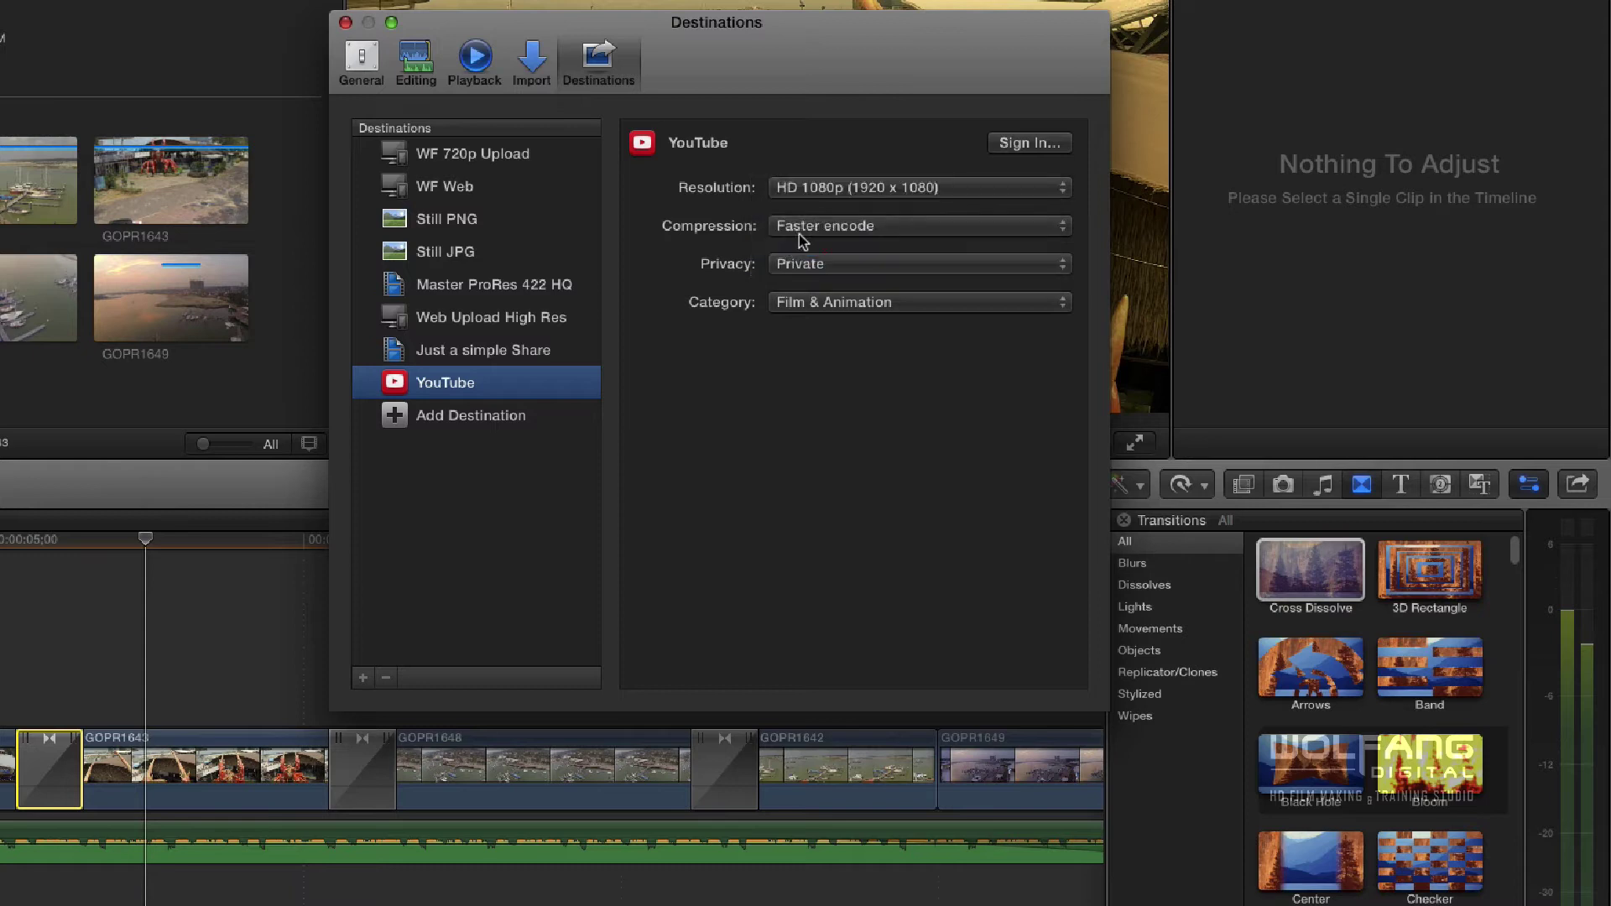
{"action": "left_click", "coordinate": [804, 228]}
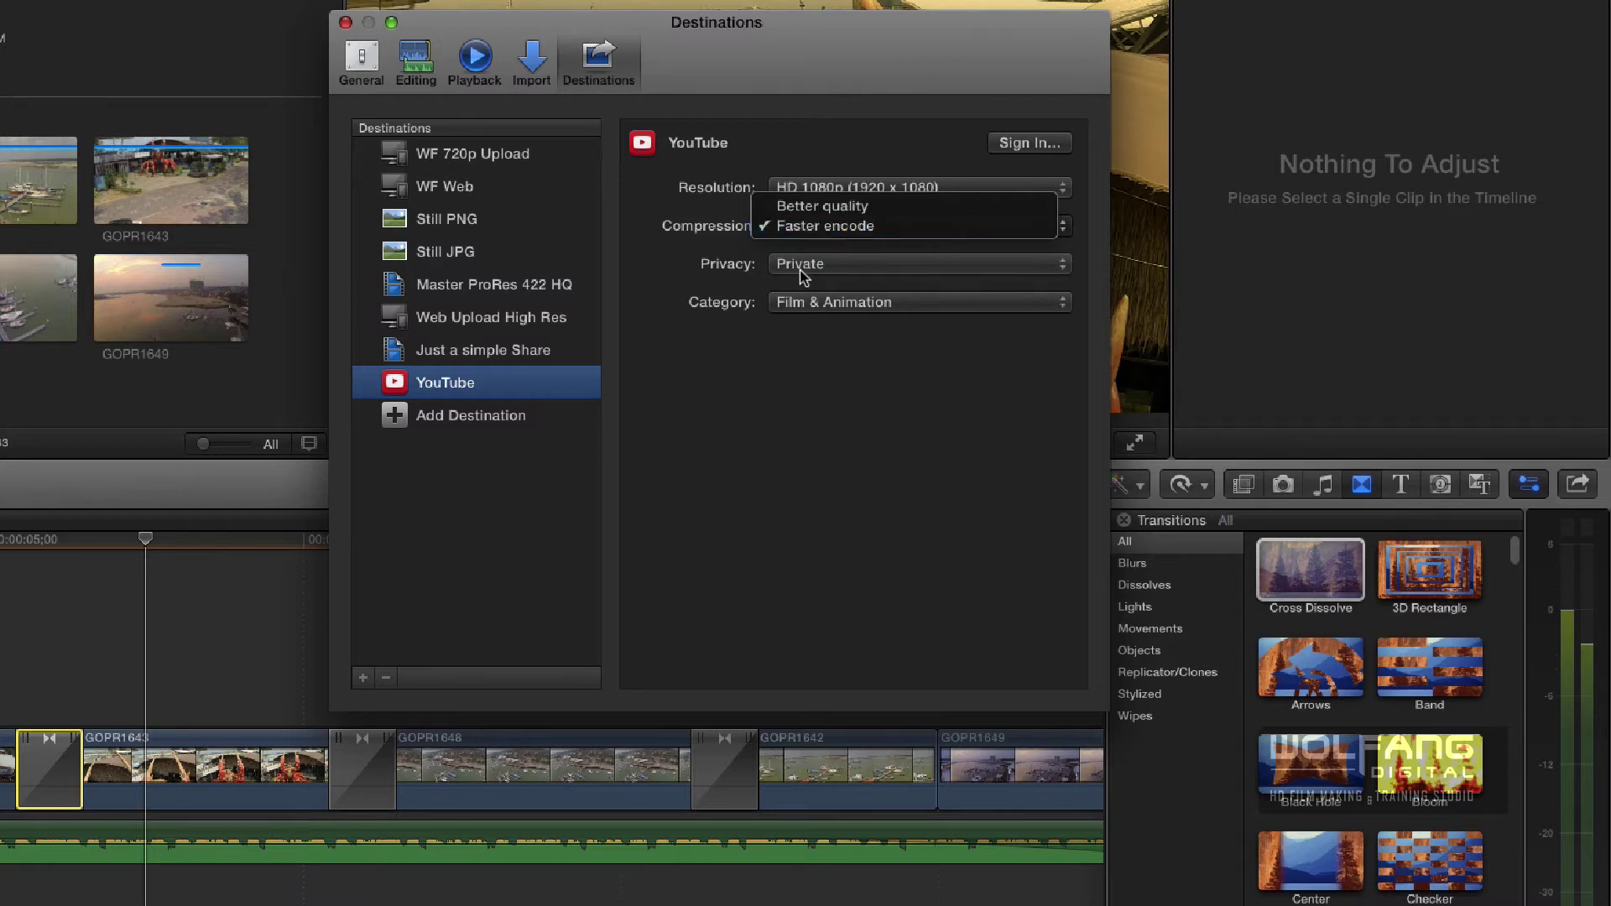
{"action": "left_click", "coordinate": [807, 266]}
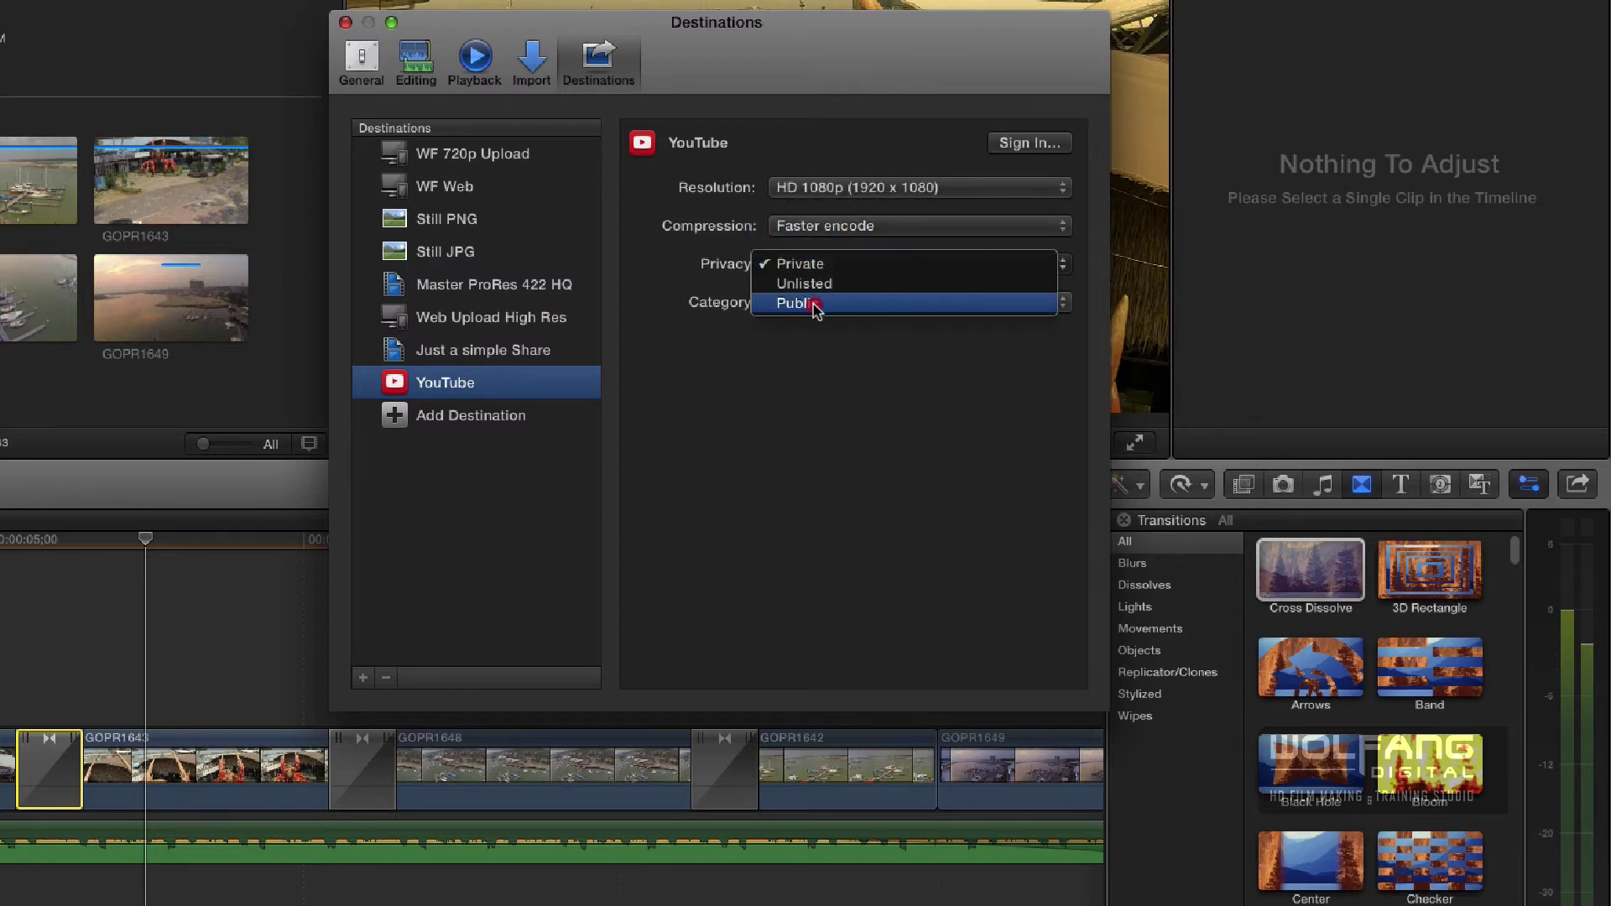
{"action": "left_click", "coordinate": [816, 305]}
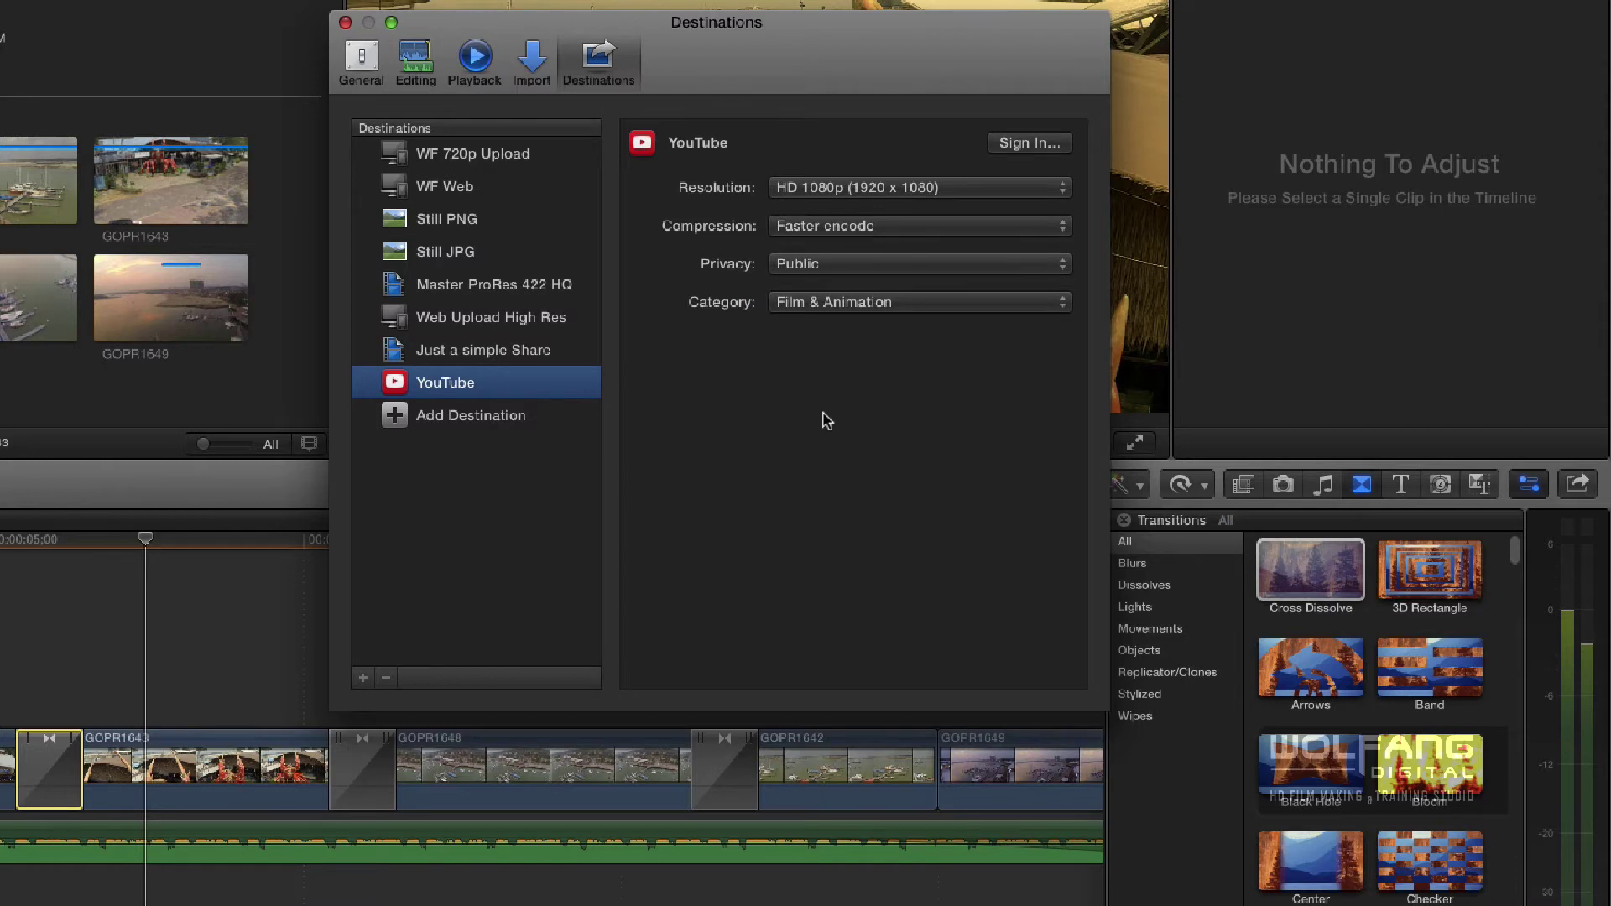
{"action": "left_click", "coordinate": [852, 306]}
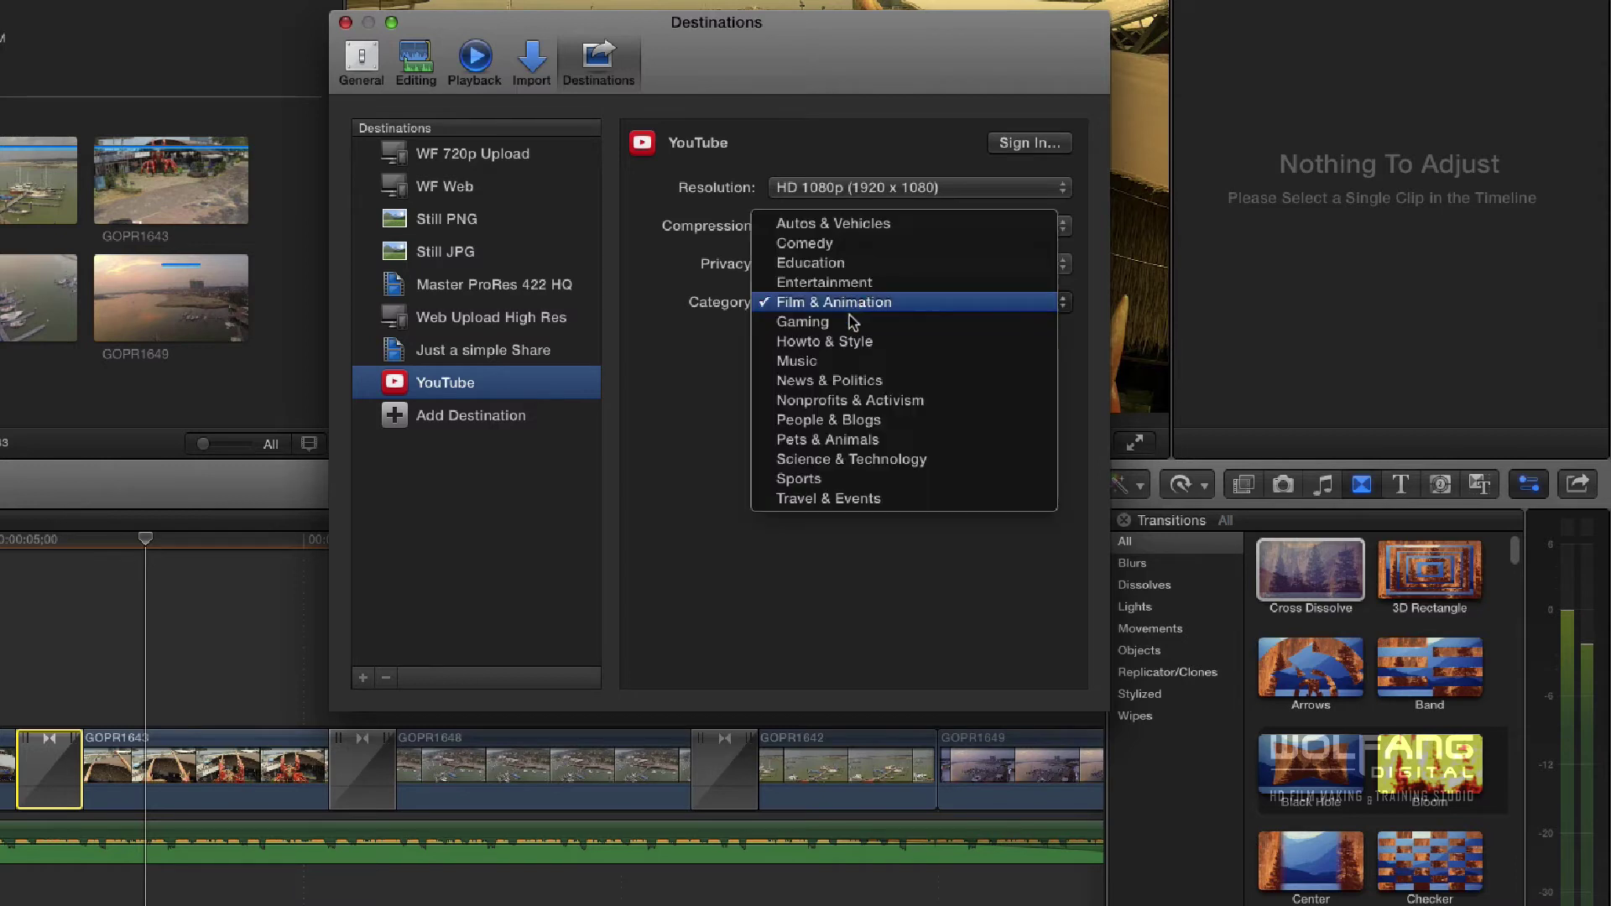
{"action": "left_click", "coordinate": [723, 409]}
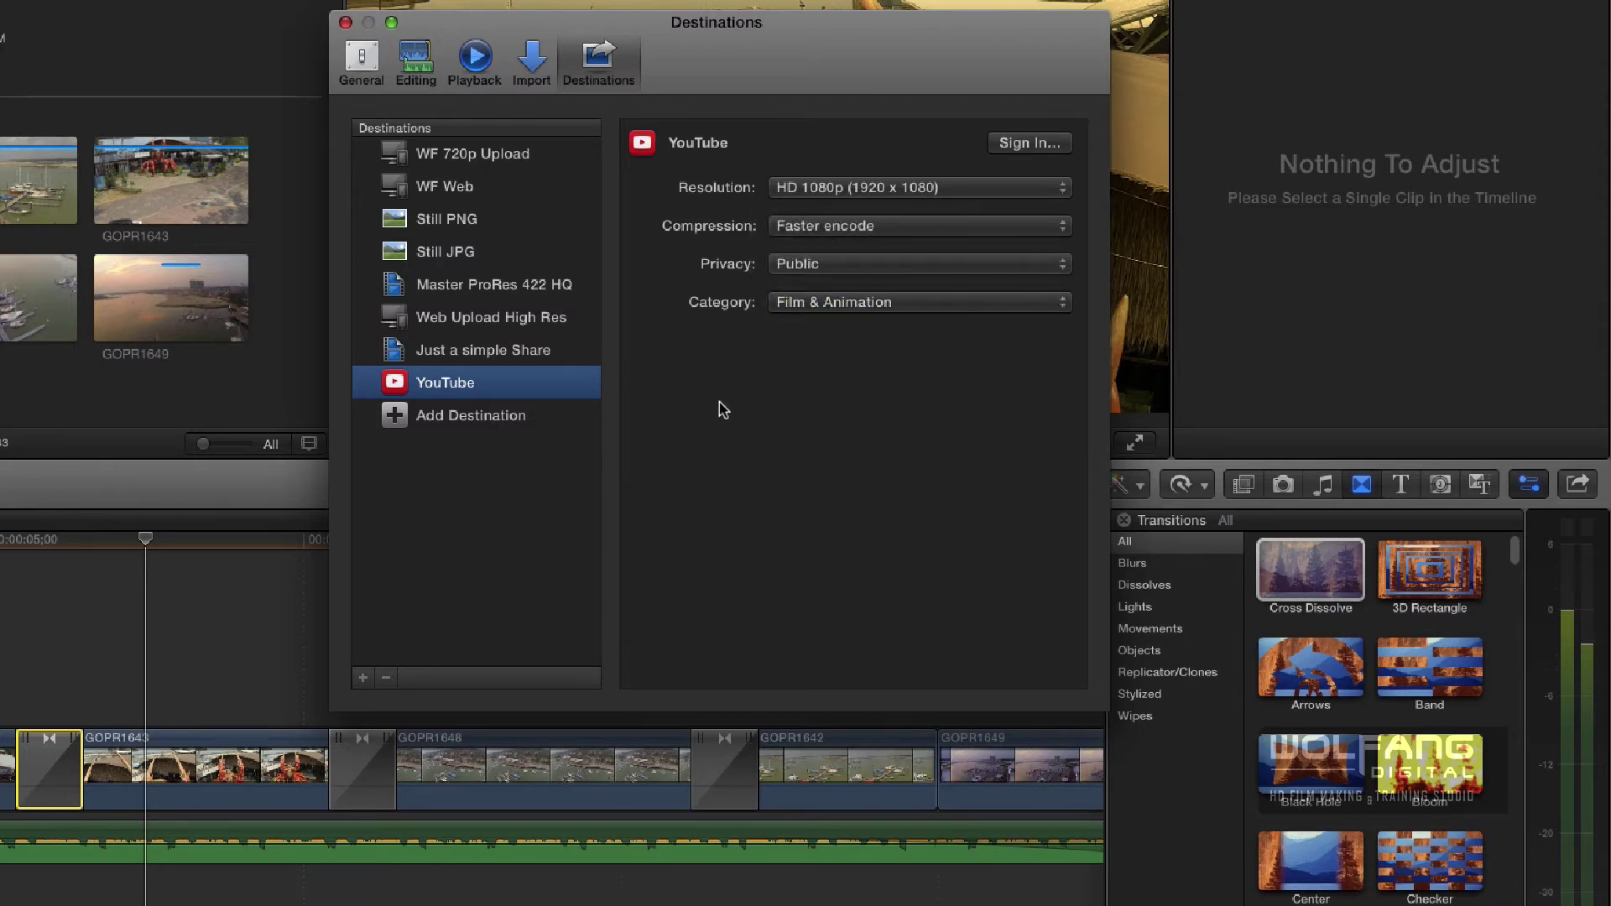
Add a new Export File destination to the share destinations list.
{"action": "left_click", "coordinate": [346, 23]}
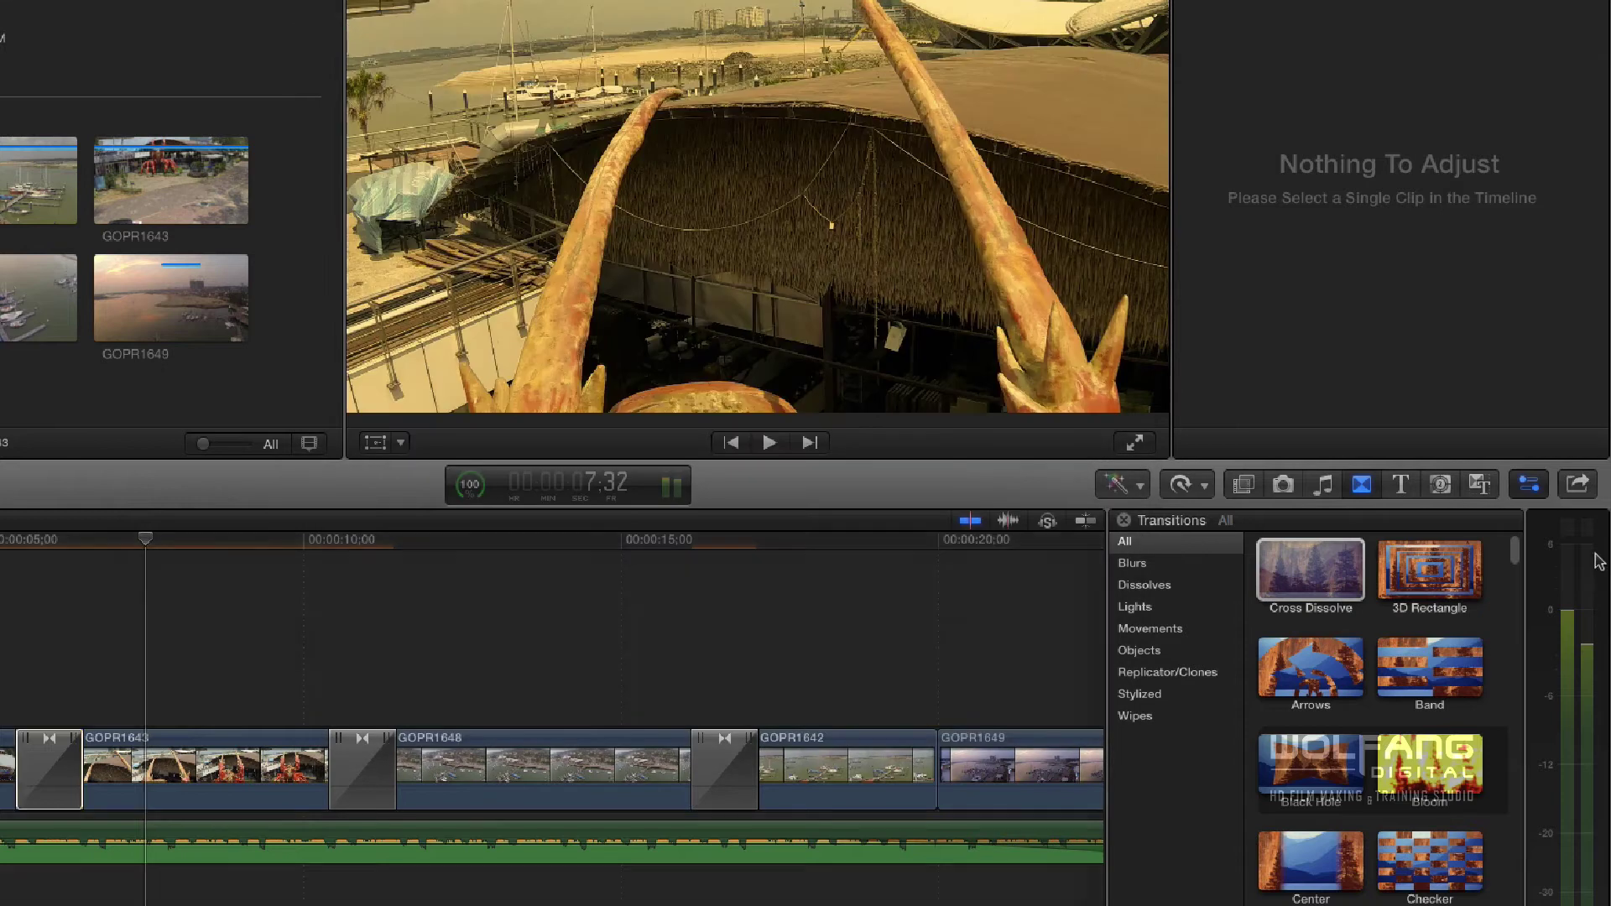
{"action": "left_click", "coordinate": [1579, 485]}
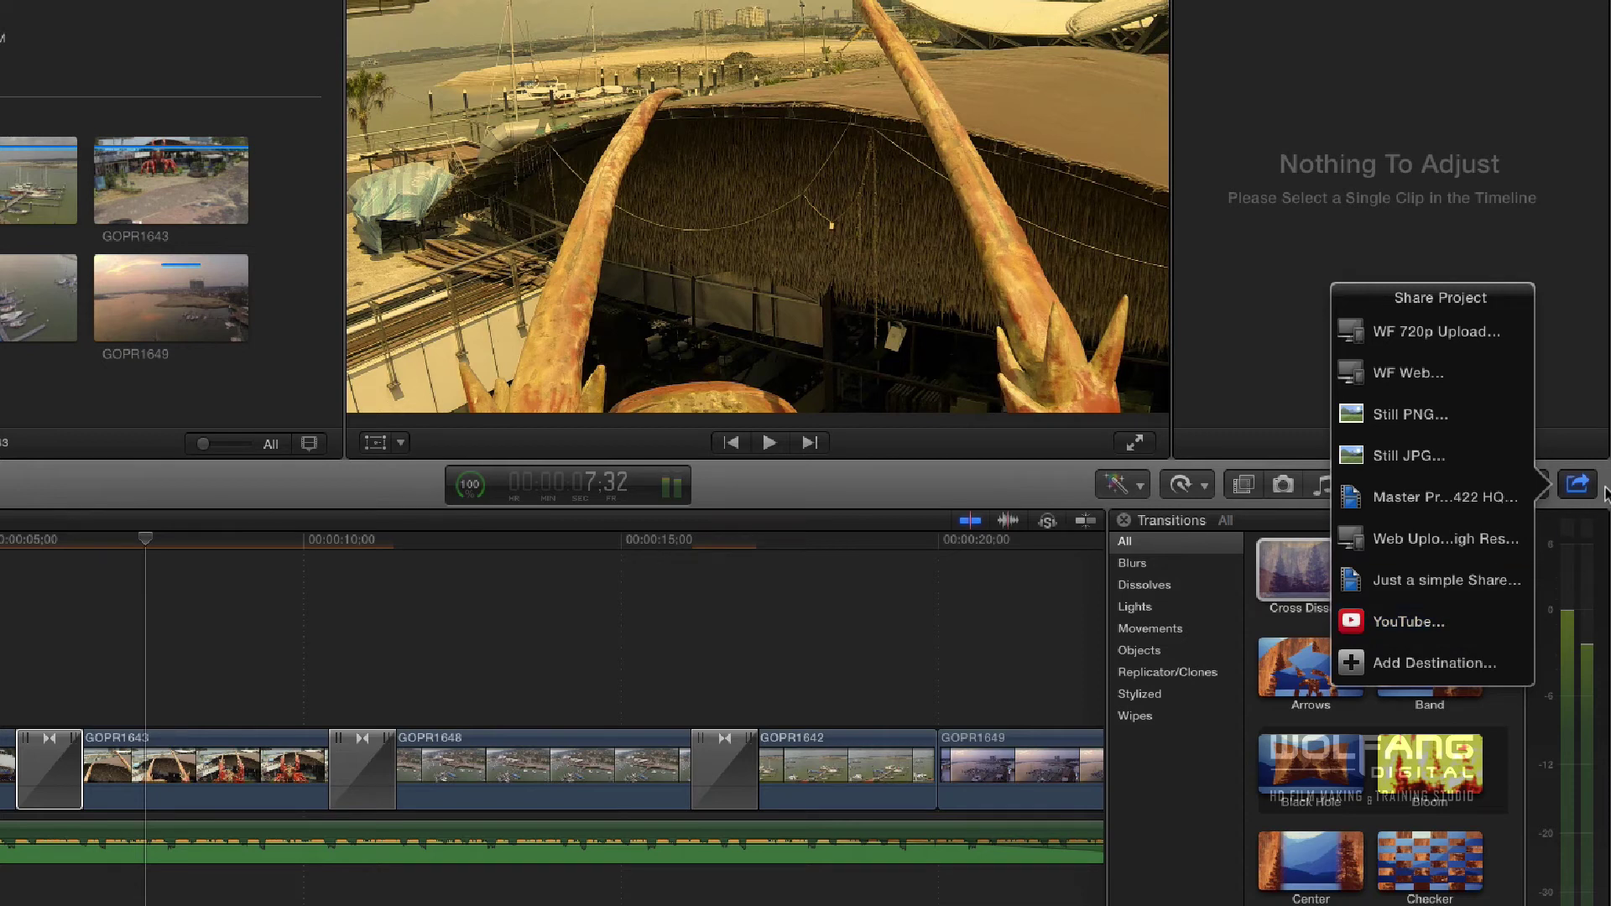
{"action": "left_click", "coordinate": [1434, 662]}
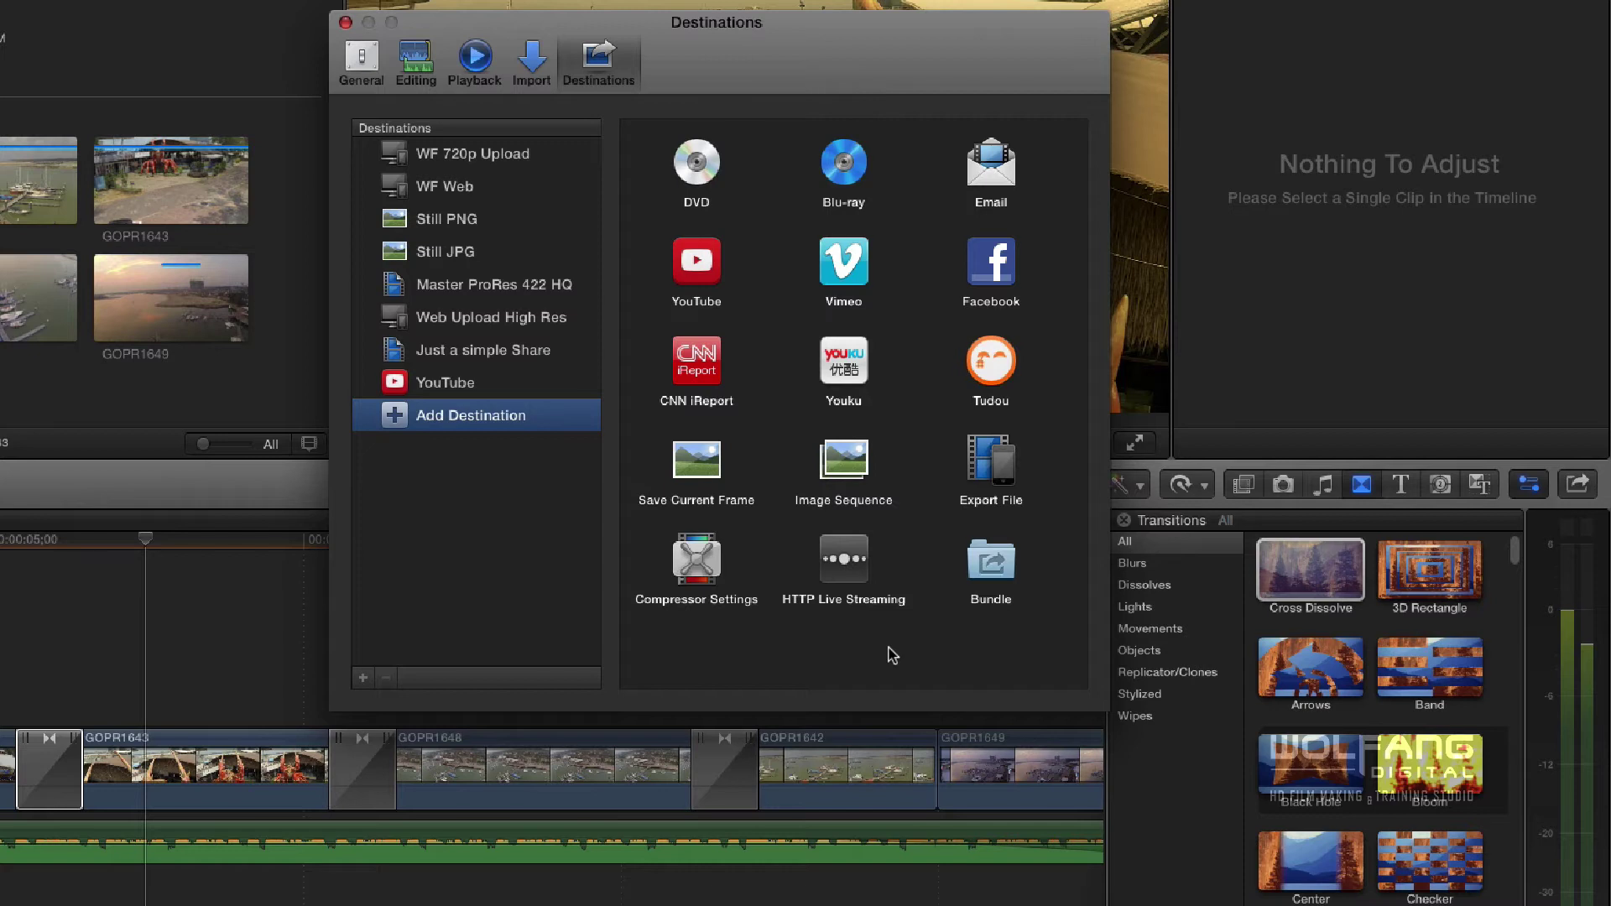
{"action": "left_click", "coordinate": [1008, 476]}
{"action": "left_click_drag", "start_coordinate": [1008, 477], "coordinate": [521, 413]}
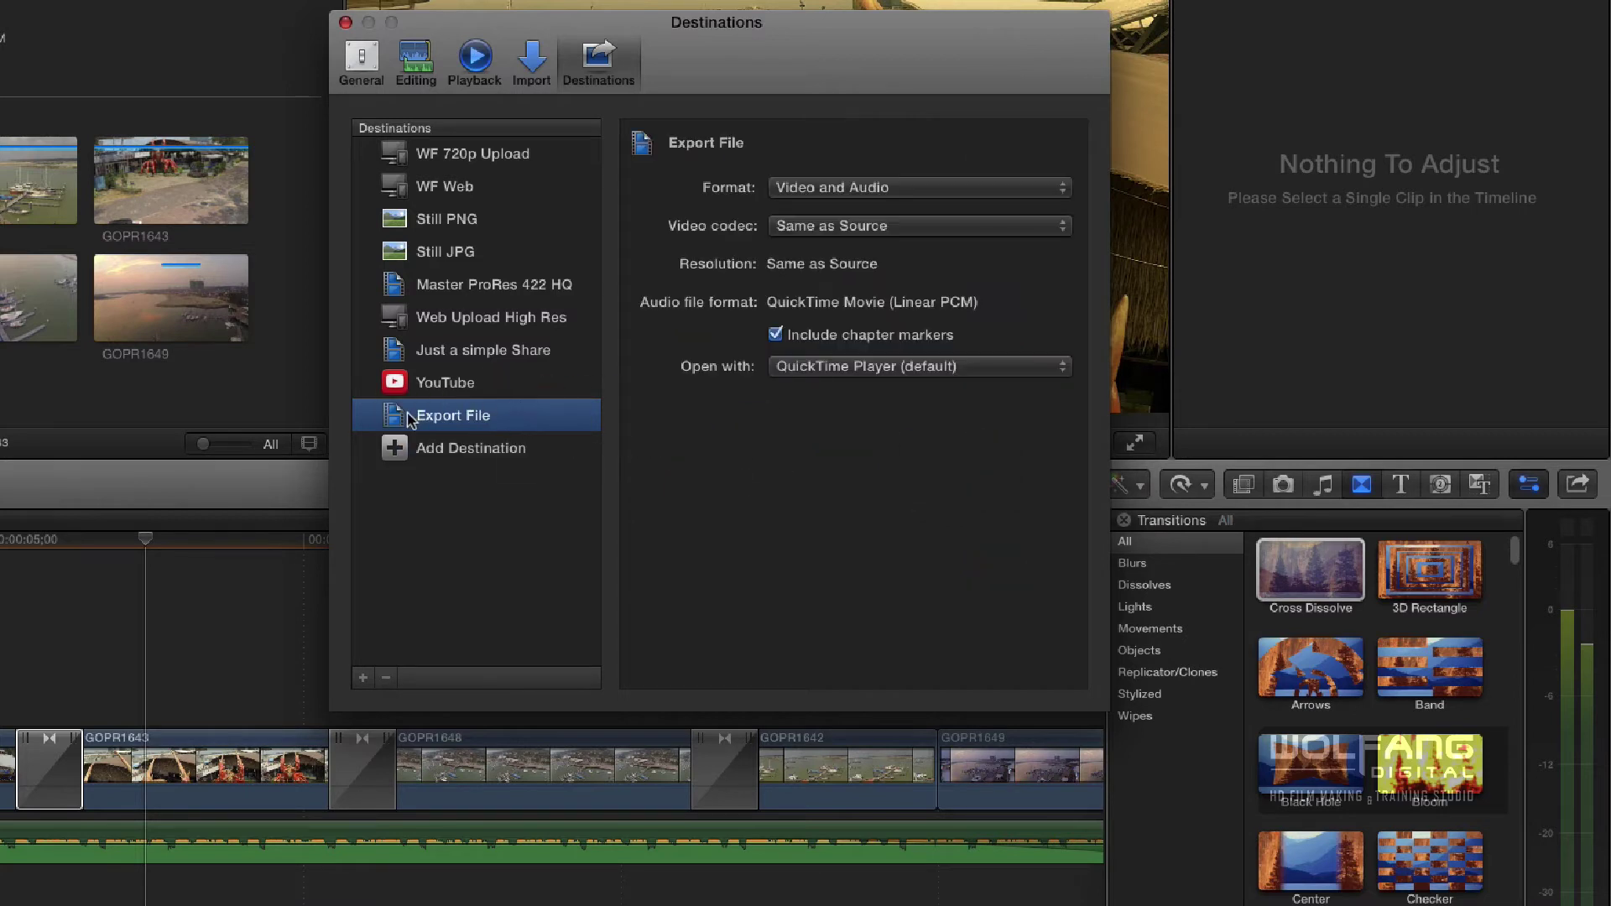
Set the Export File format to Video and Audio with the Apple ProRes 422 codec.
{"action": "left_click", "coordinate": [833, 190]}
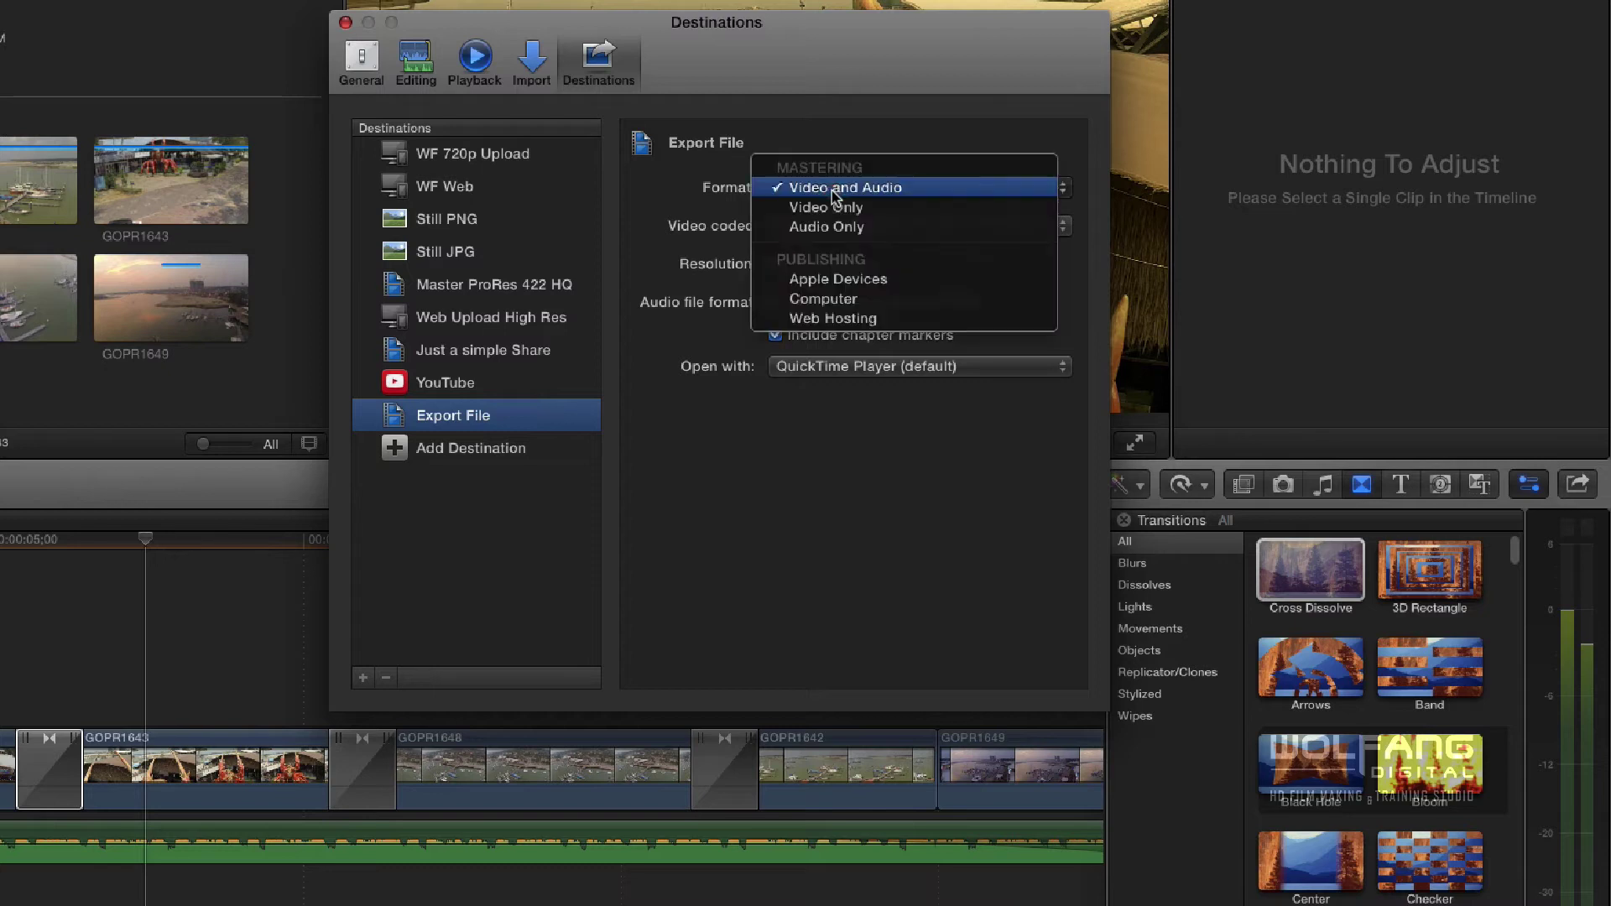
{"action": "left_click", "coordinate": [876, 186]}
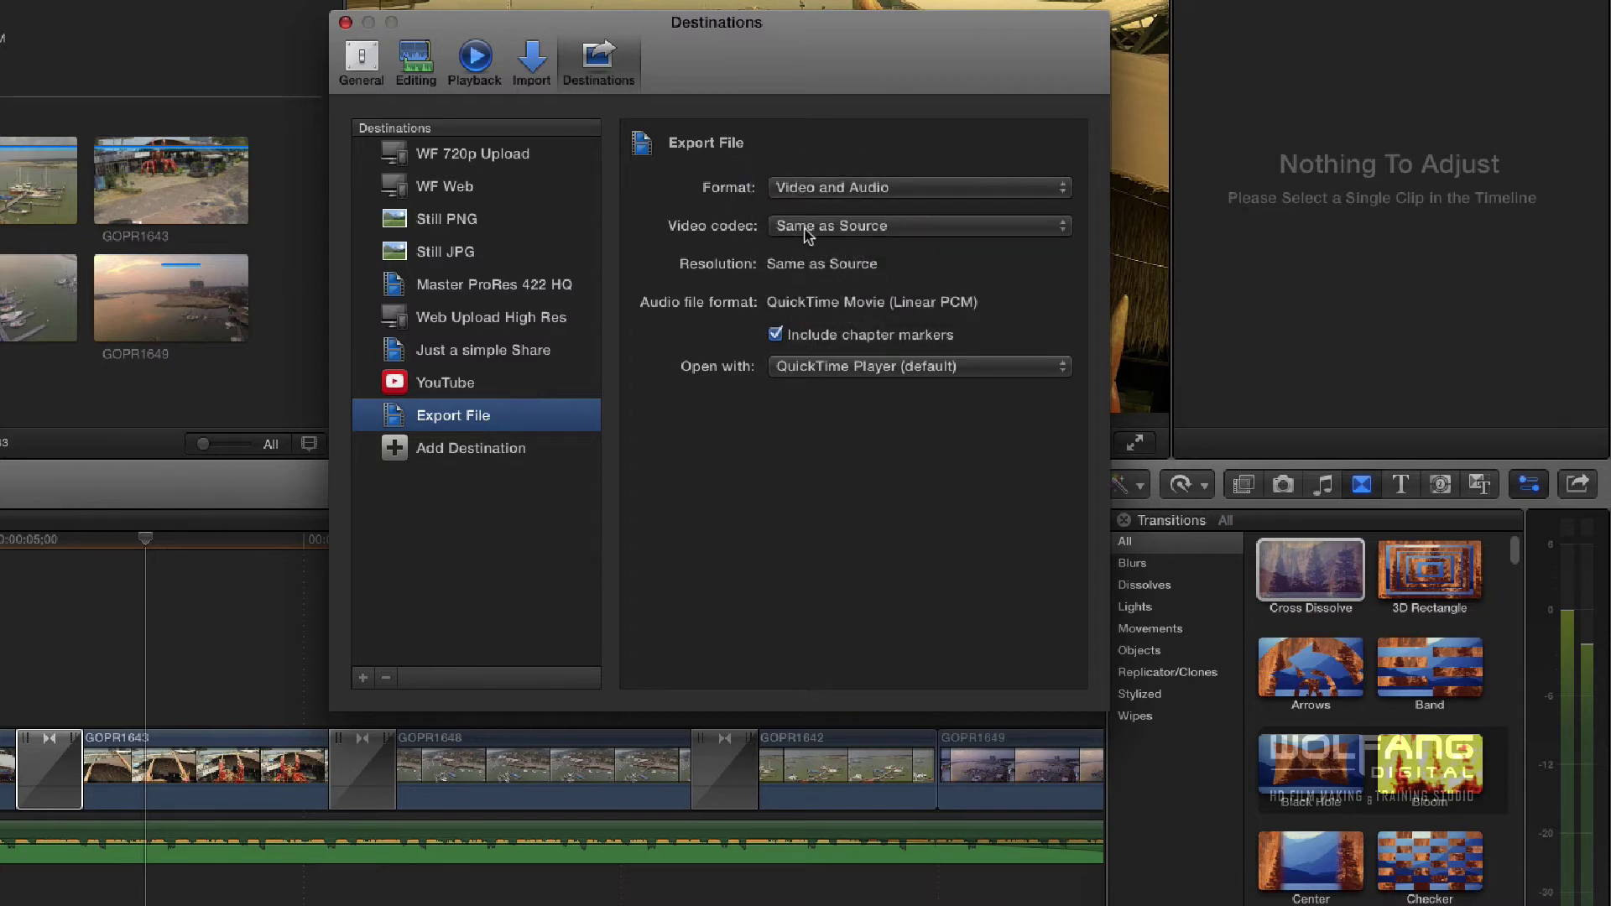
{"action": "left_click", "coordinate": [809, 234]}
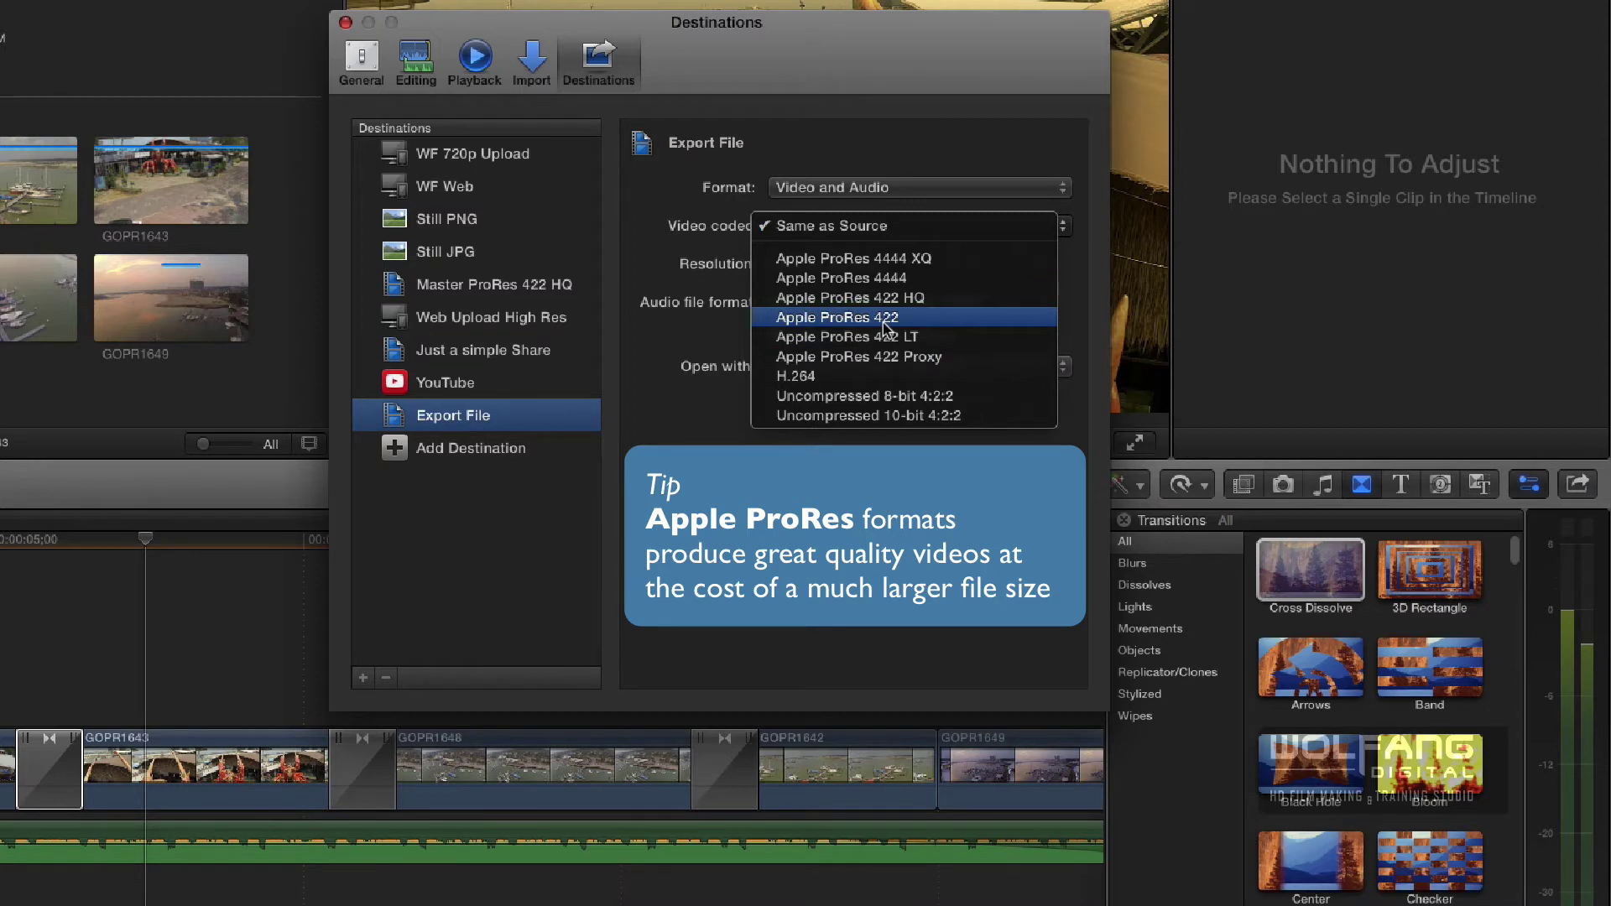
{"action": "left_click", "coordinate": [797, 377]}
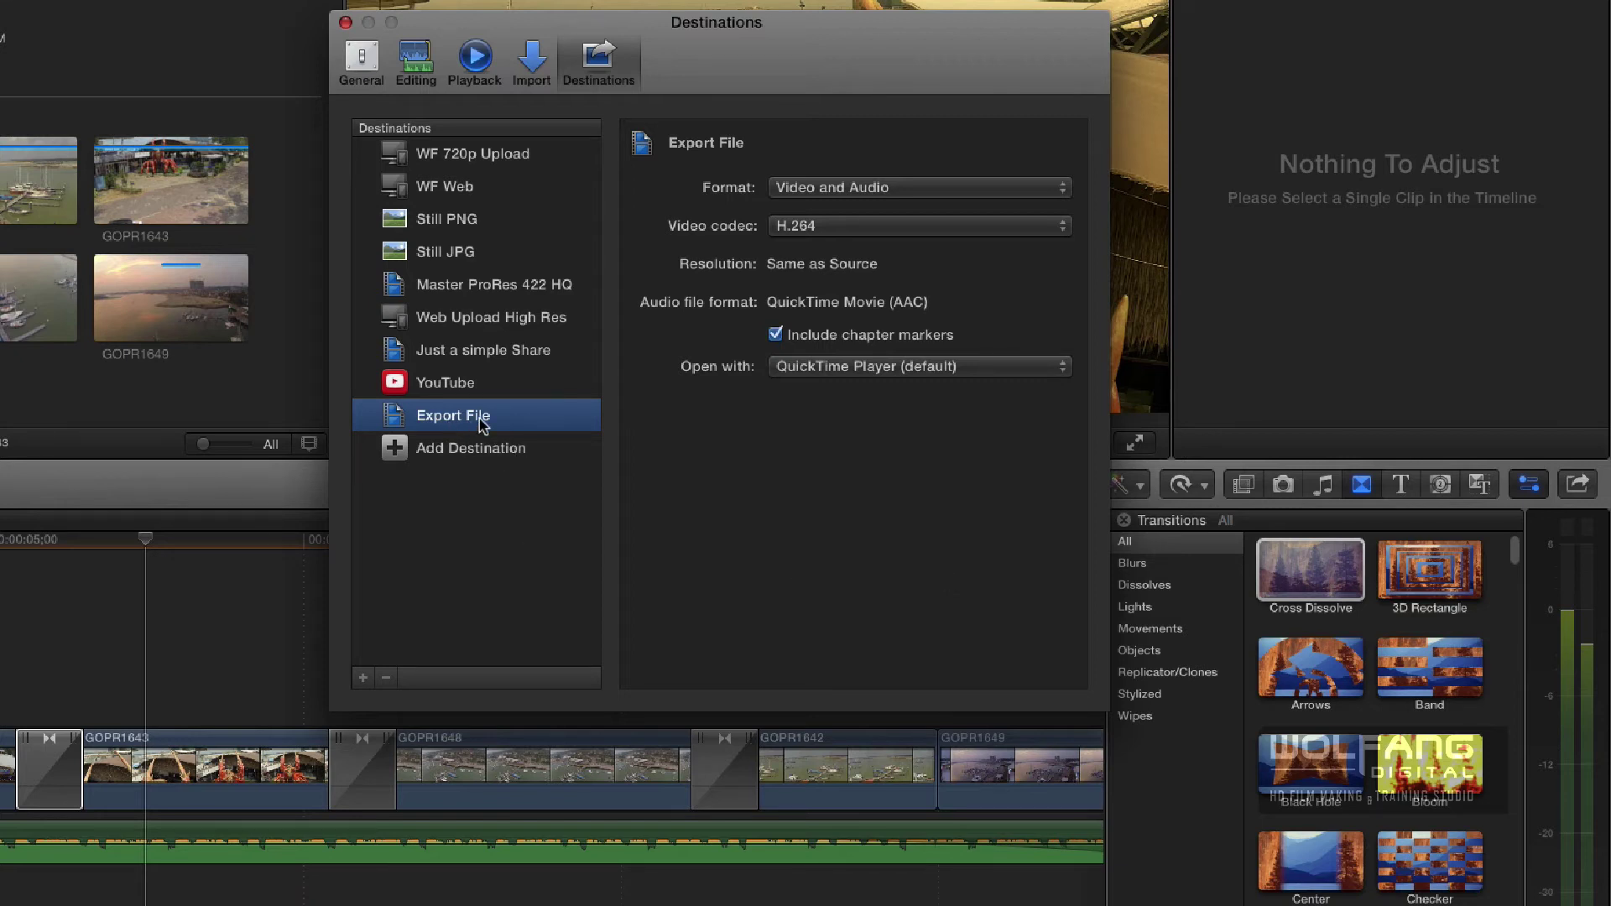
{"action": "left_click", "coordinate": [944, 225]}
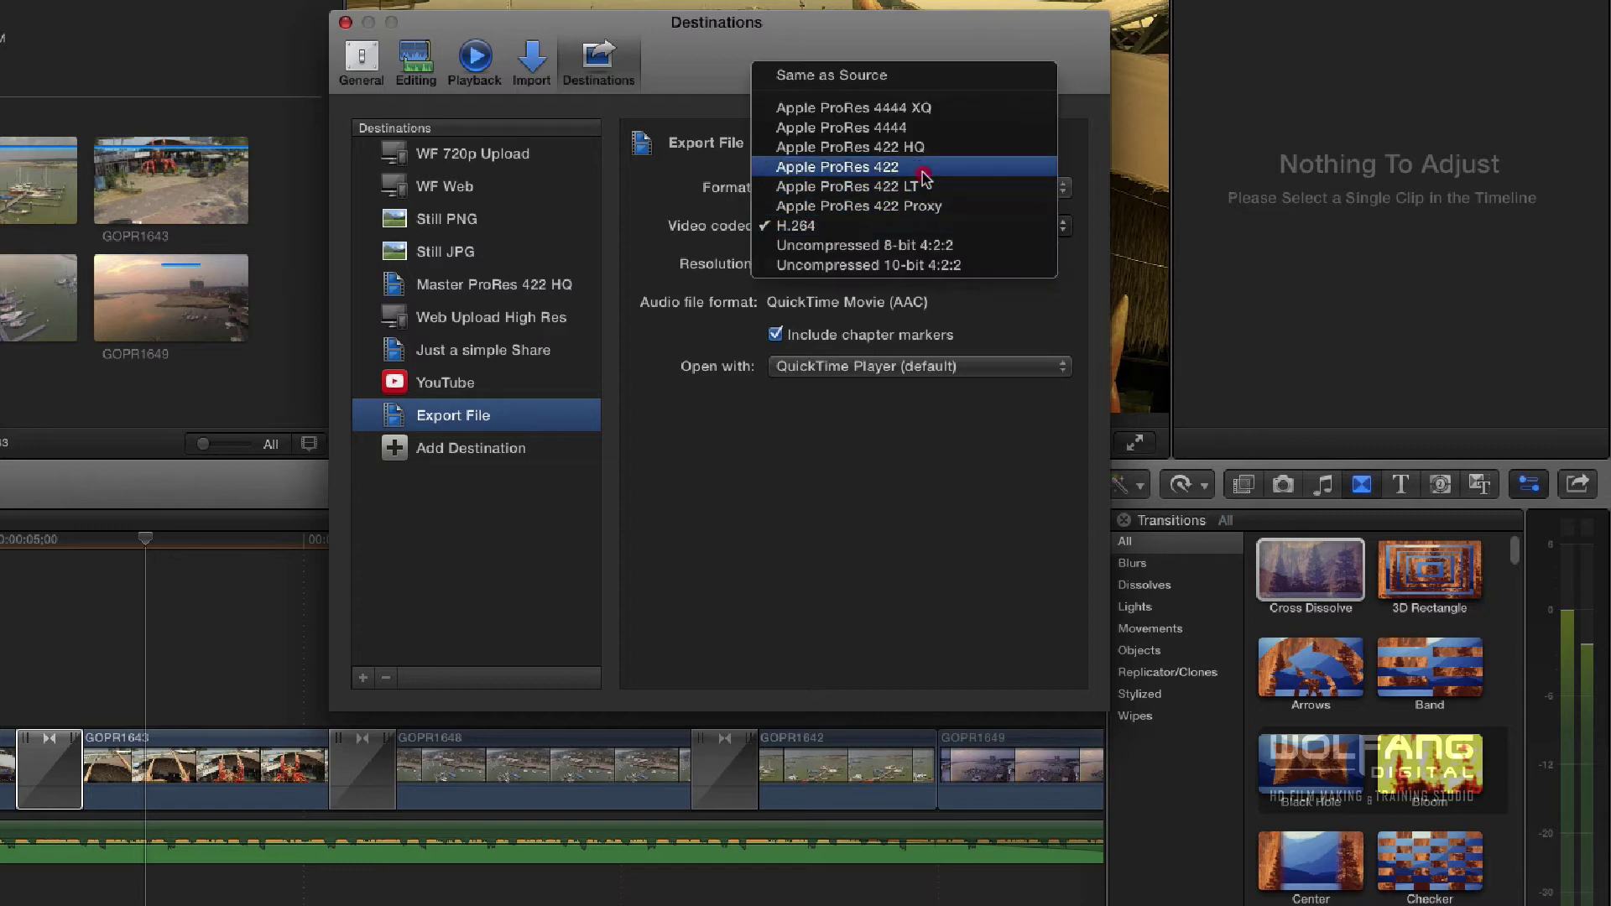
{"action": "left_click", "coordinate": [839, 167]}
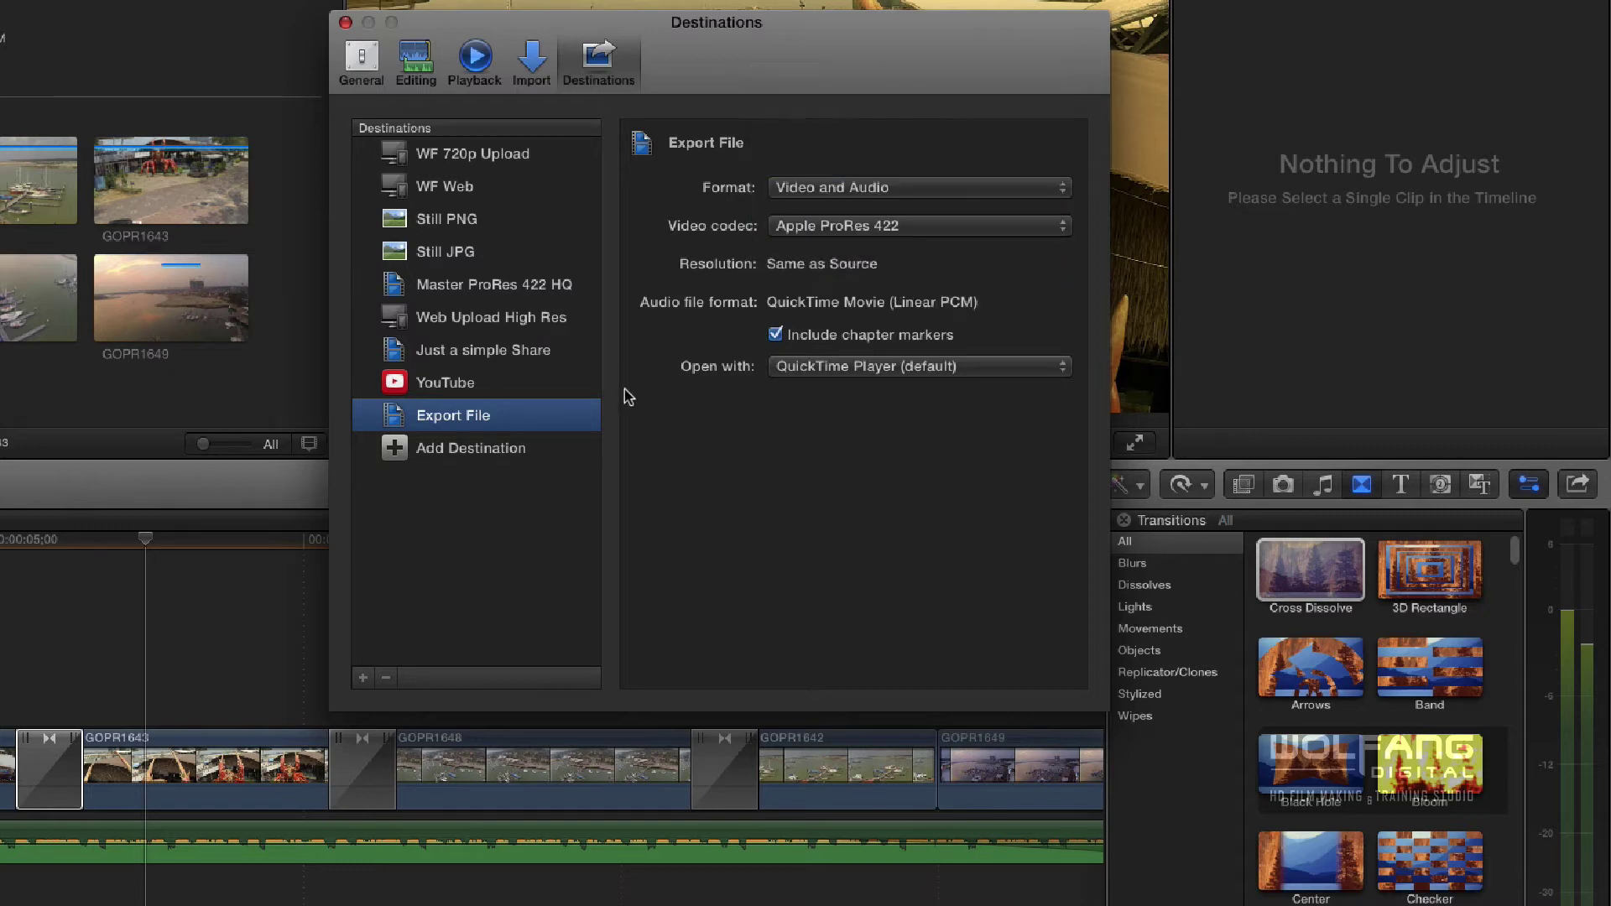
Rename the Export File destination to Mastering.
{"action": "left_click", "coordinate": [491, 424]}
{"action": "left_click", "coordinate": [408, 412]}
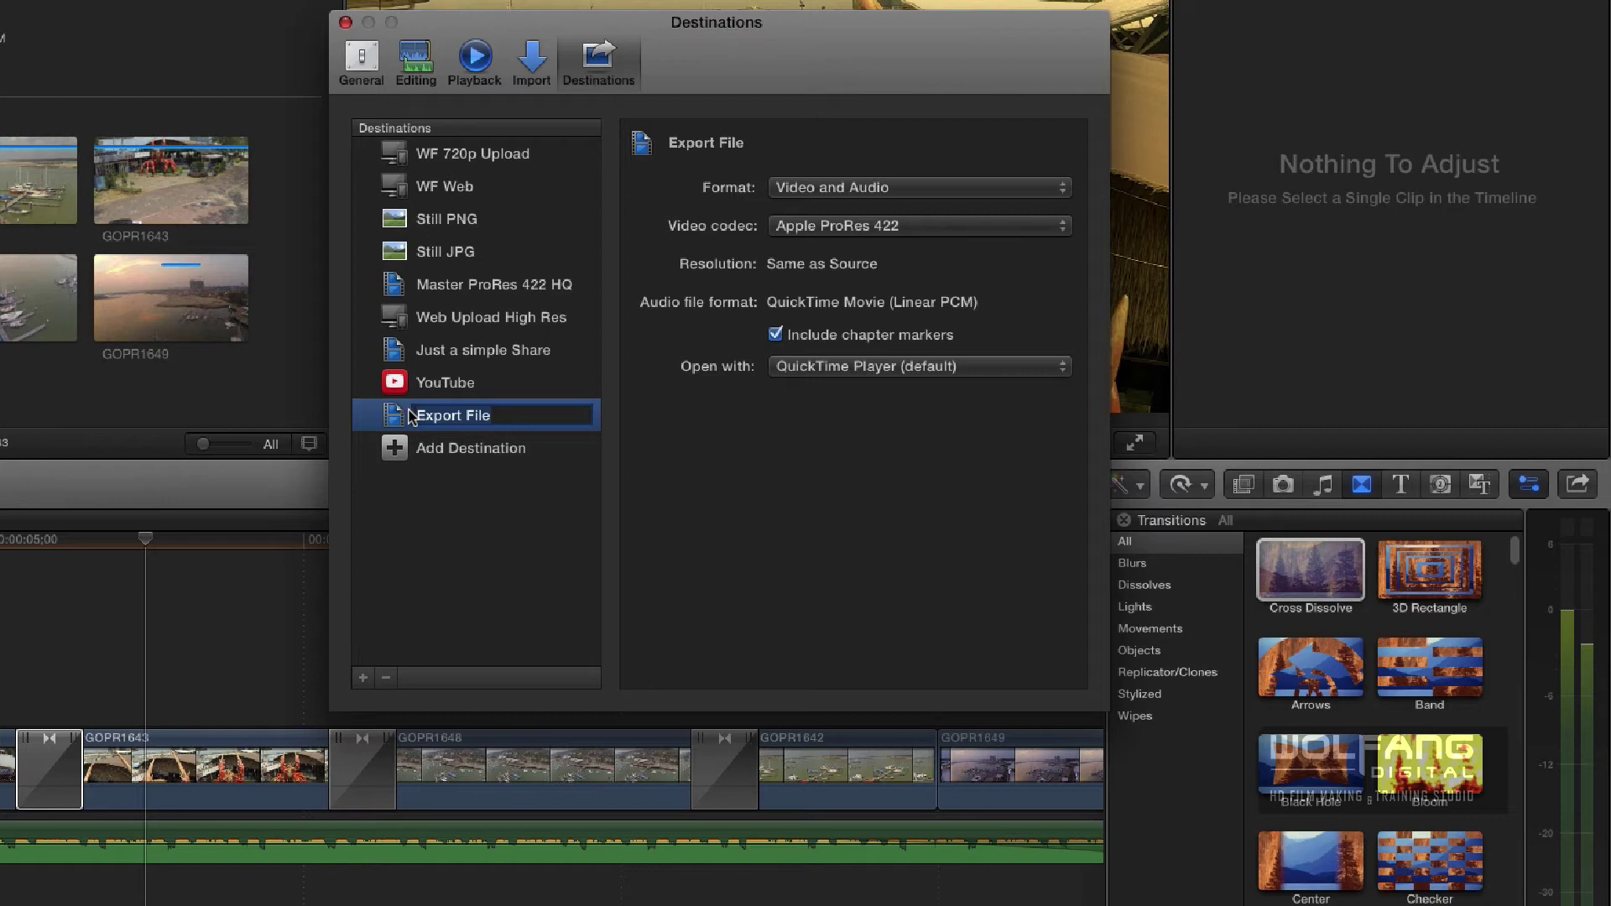
{"action": "type", "text": "Mastering"}
{"action": "left_click", "coordinate": [377, 453]}
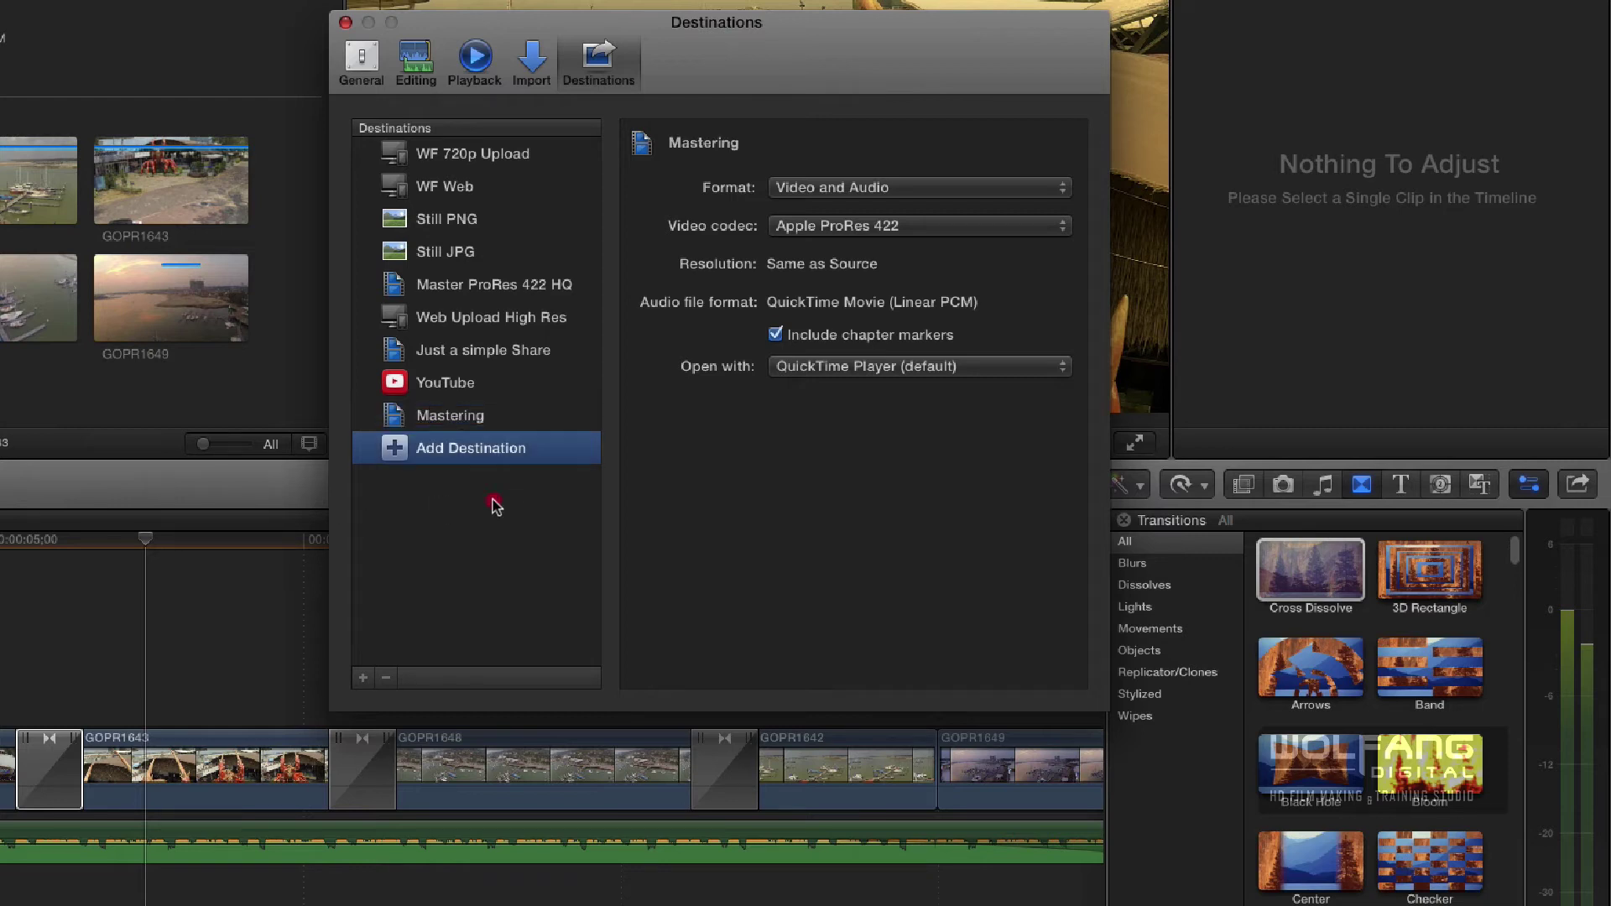
Add another Export File destination to the destinations list.
{"action": "left_click", "coordinate": [345, 23]}
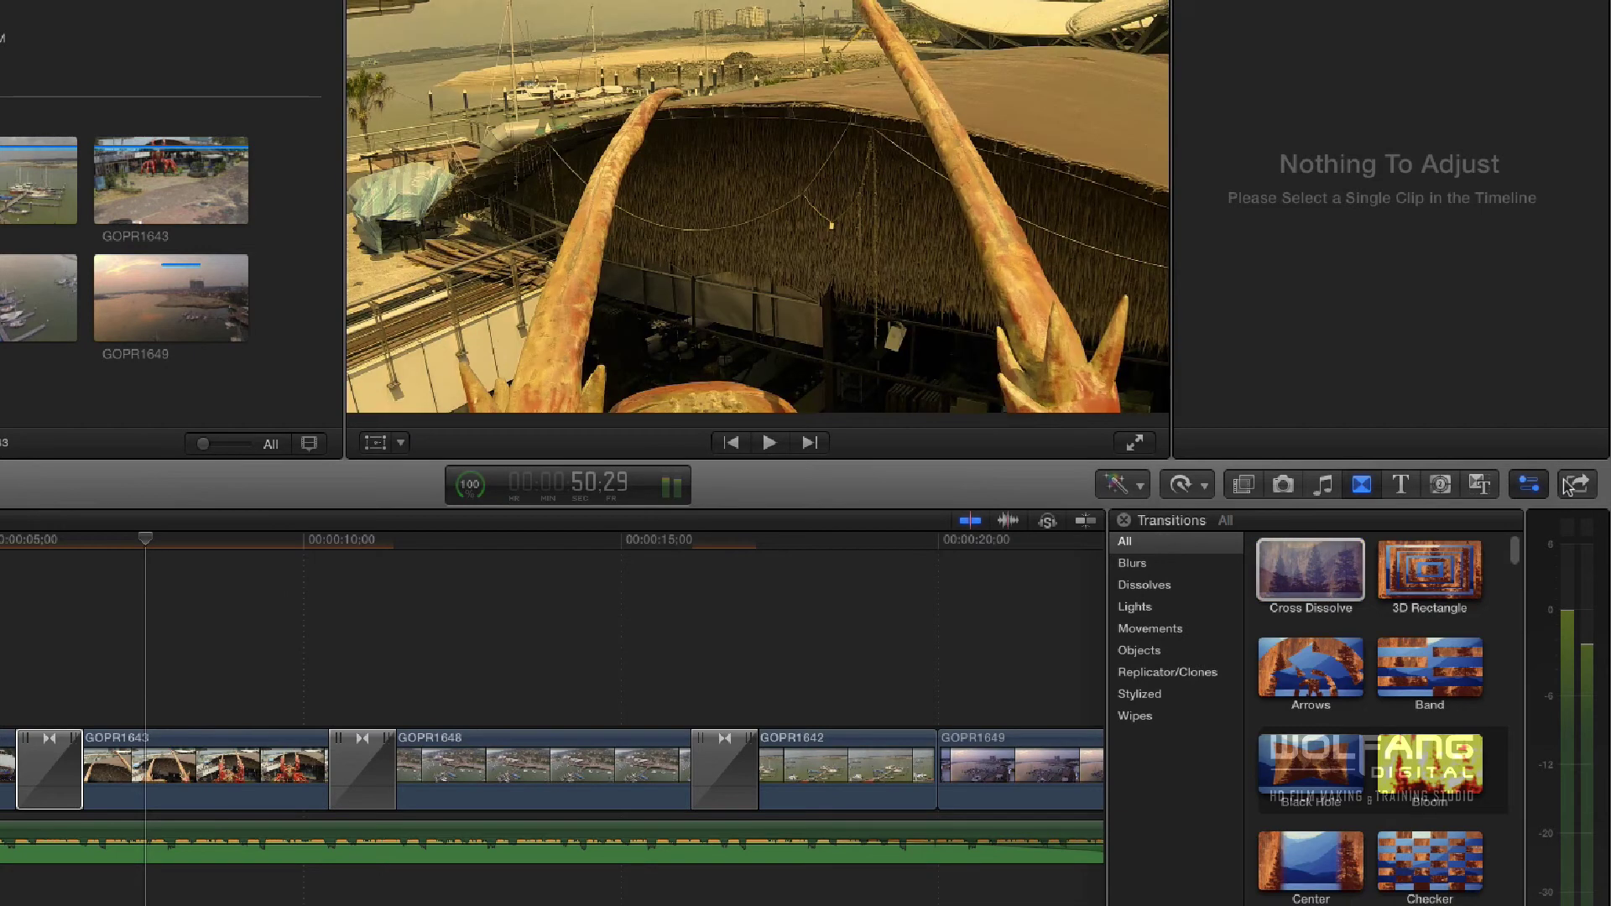
{"action": "left_click", "coordinate": [1586, 488]}
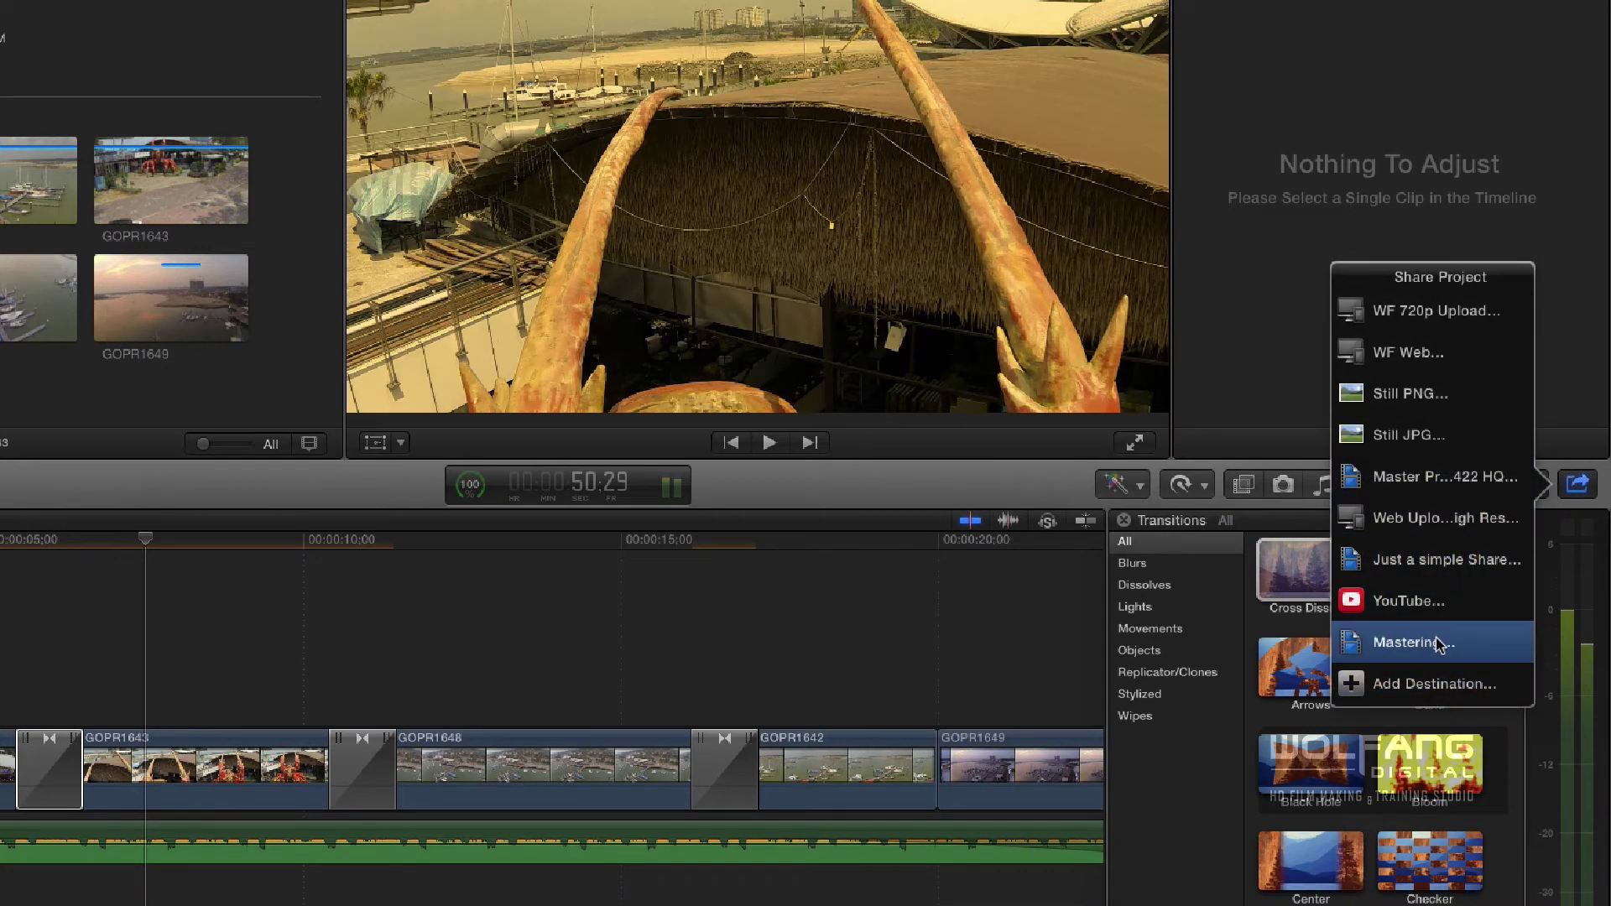
{"action": "left_click", "coordinate": [1433, 683]}
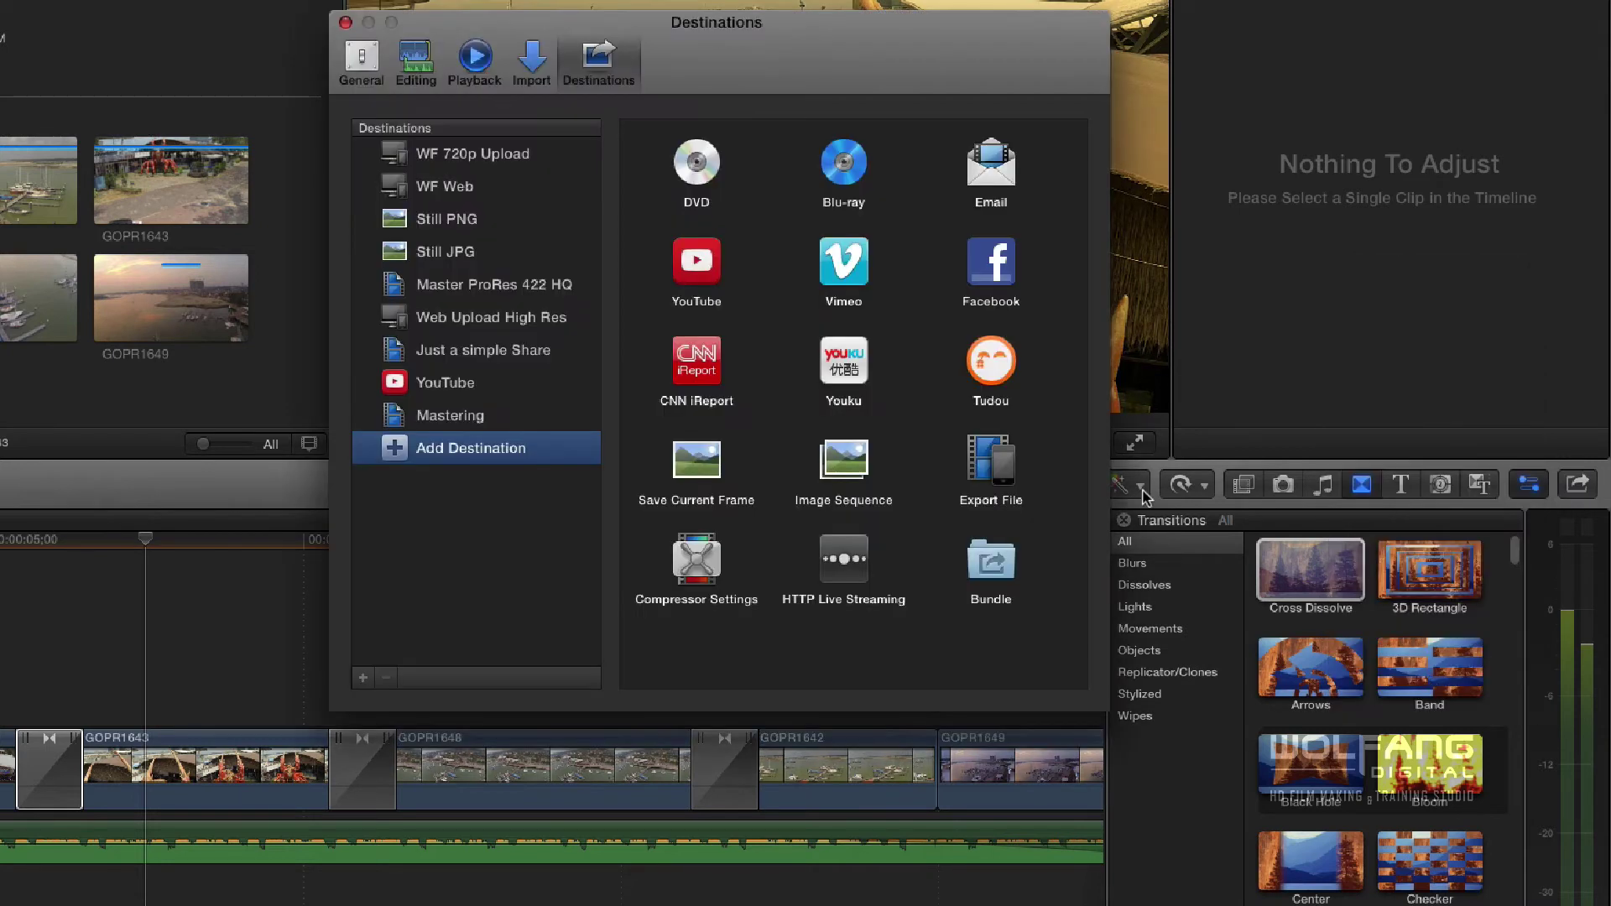
{"action": "left_click_drag", "start_coordinate": [1000, 468], "coordinate": [530, 445]}
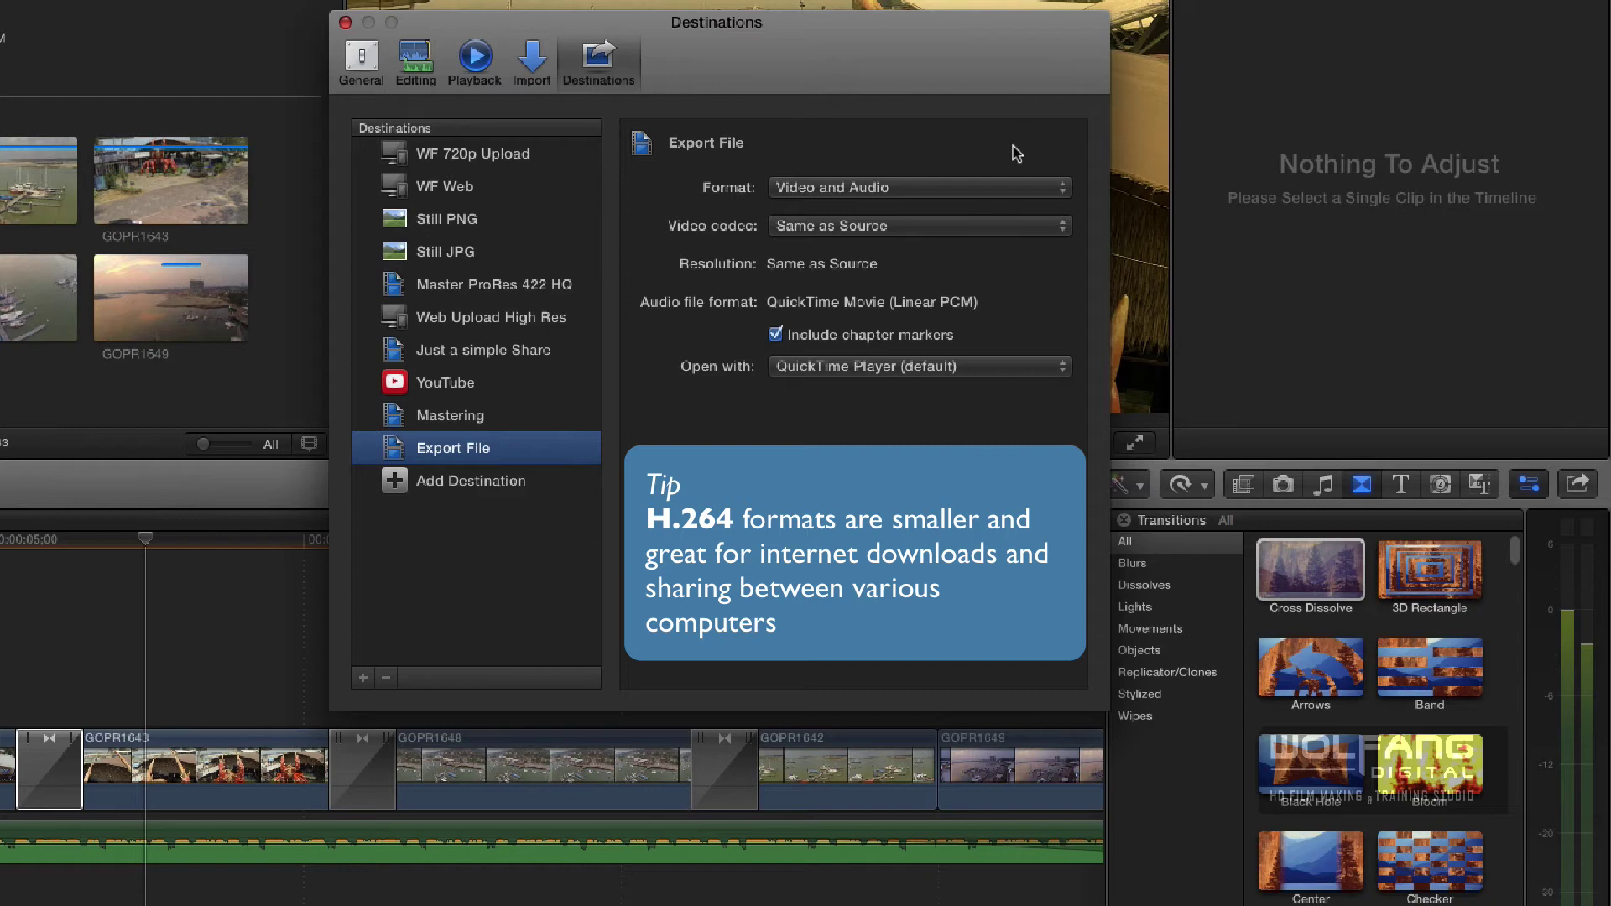
Set the format to Web Hosting, codec to QuickTime movie (multipass), resolution 1920 x 1080.
{"action": "left_click", "coordinate": [936, 195]}
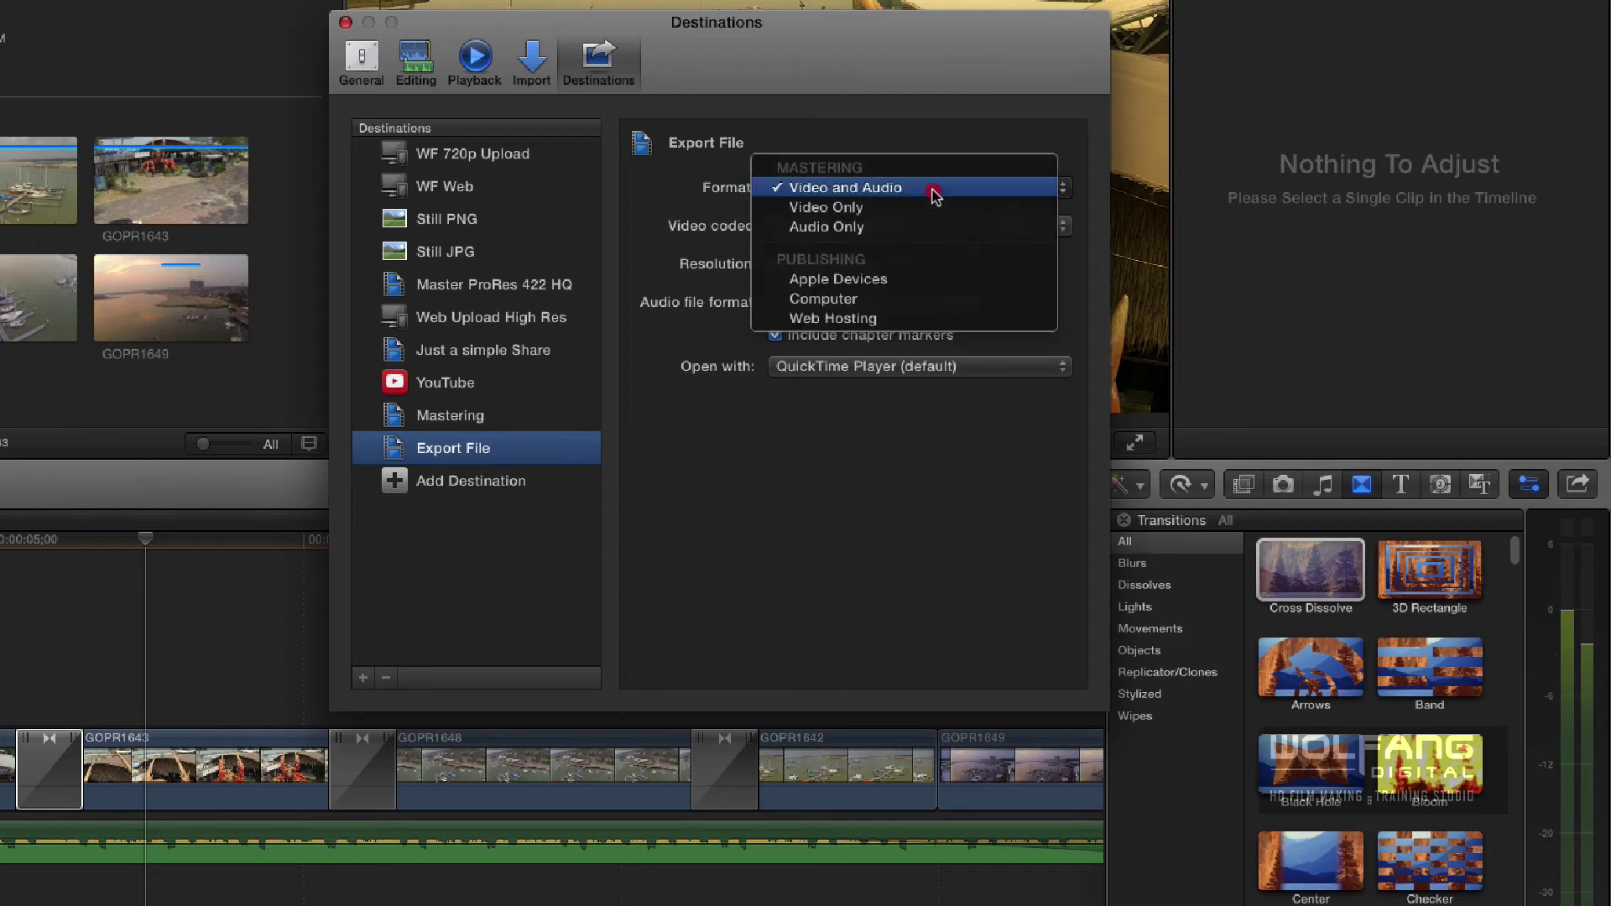
{"action": "left_click", "coordinate": [850, 319]}
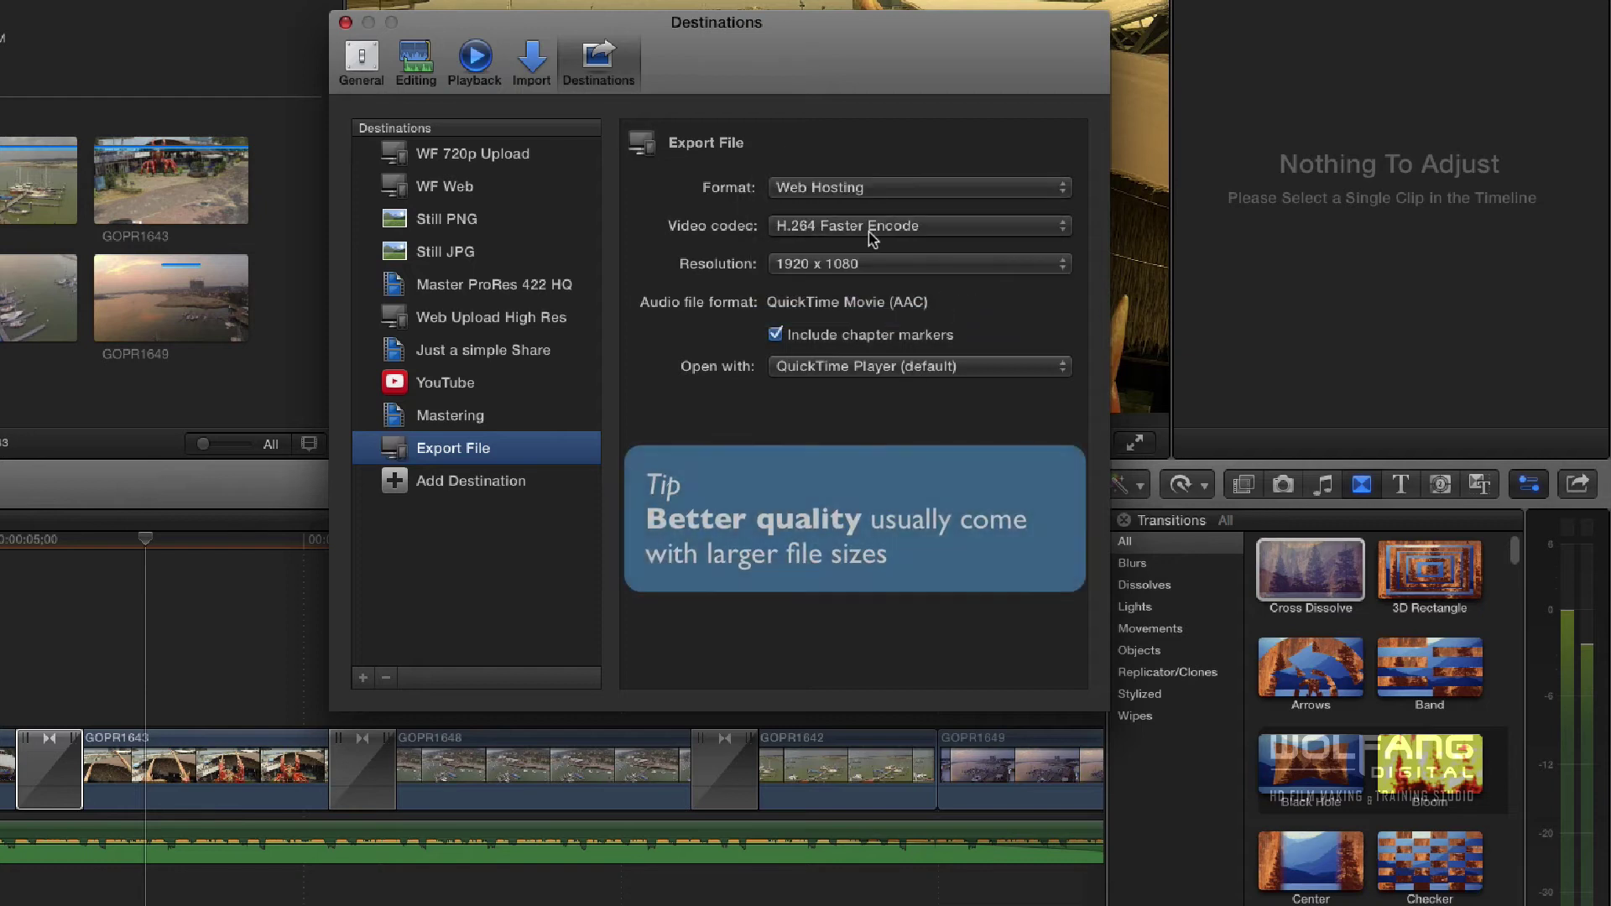
{"action": "left_click", "coordinate": [874, 228]}
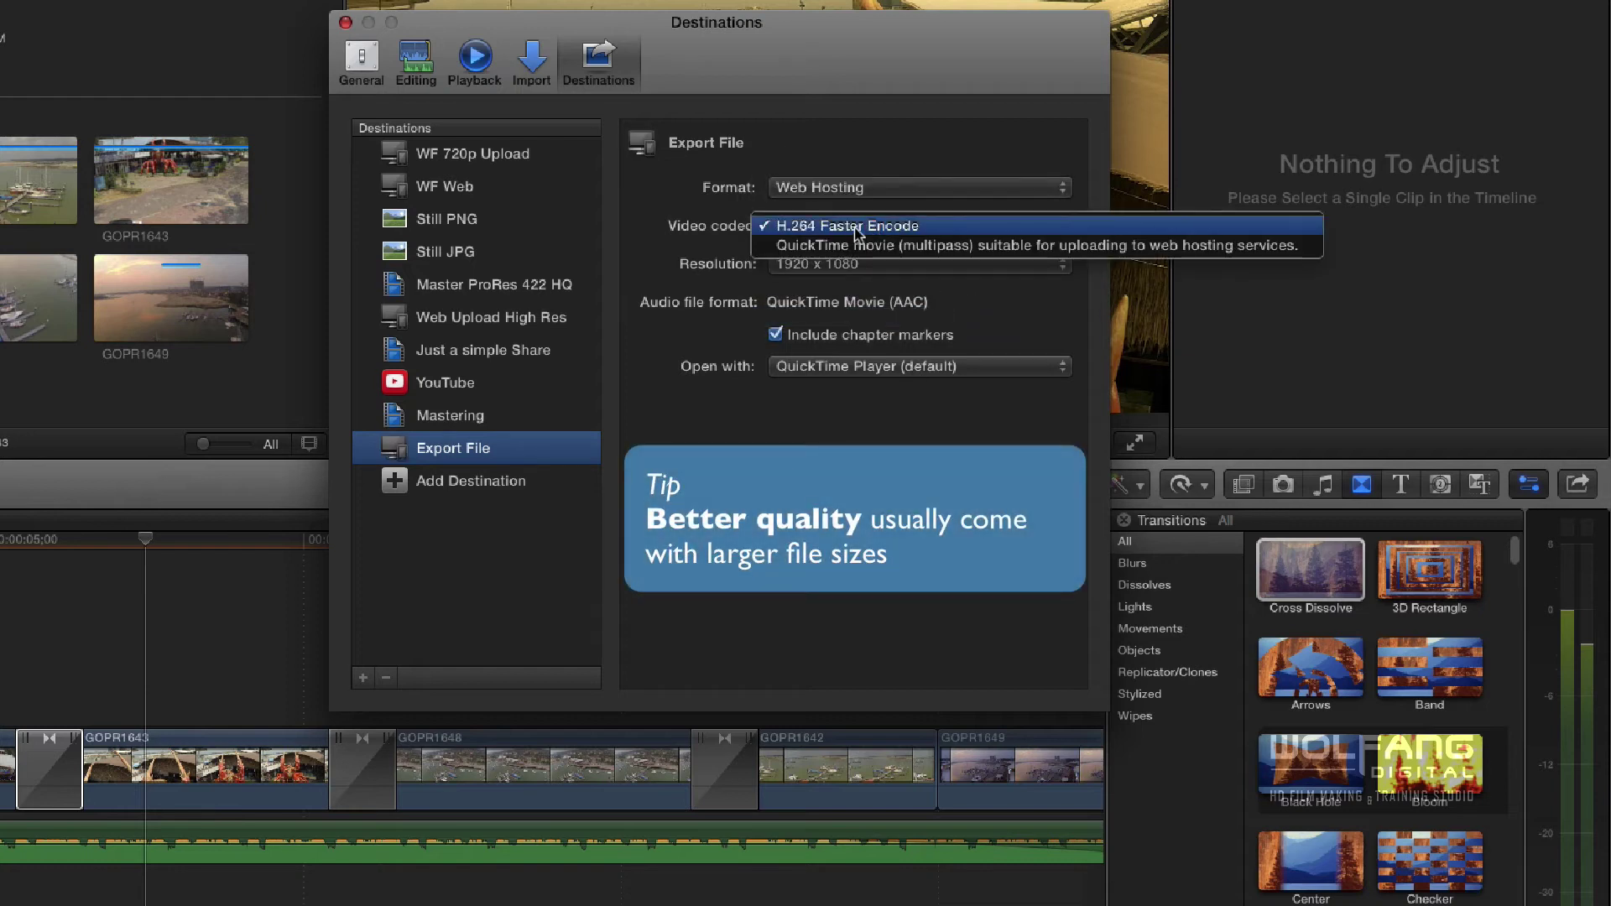
{"action": "left_click", "coordinate": [855, 246]}
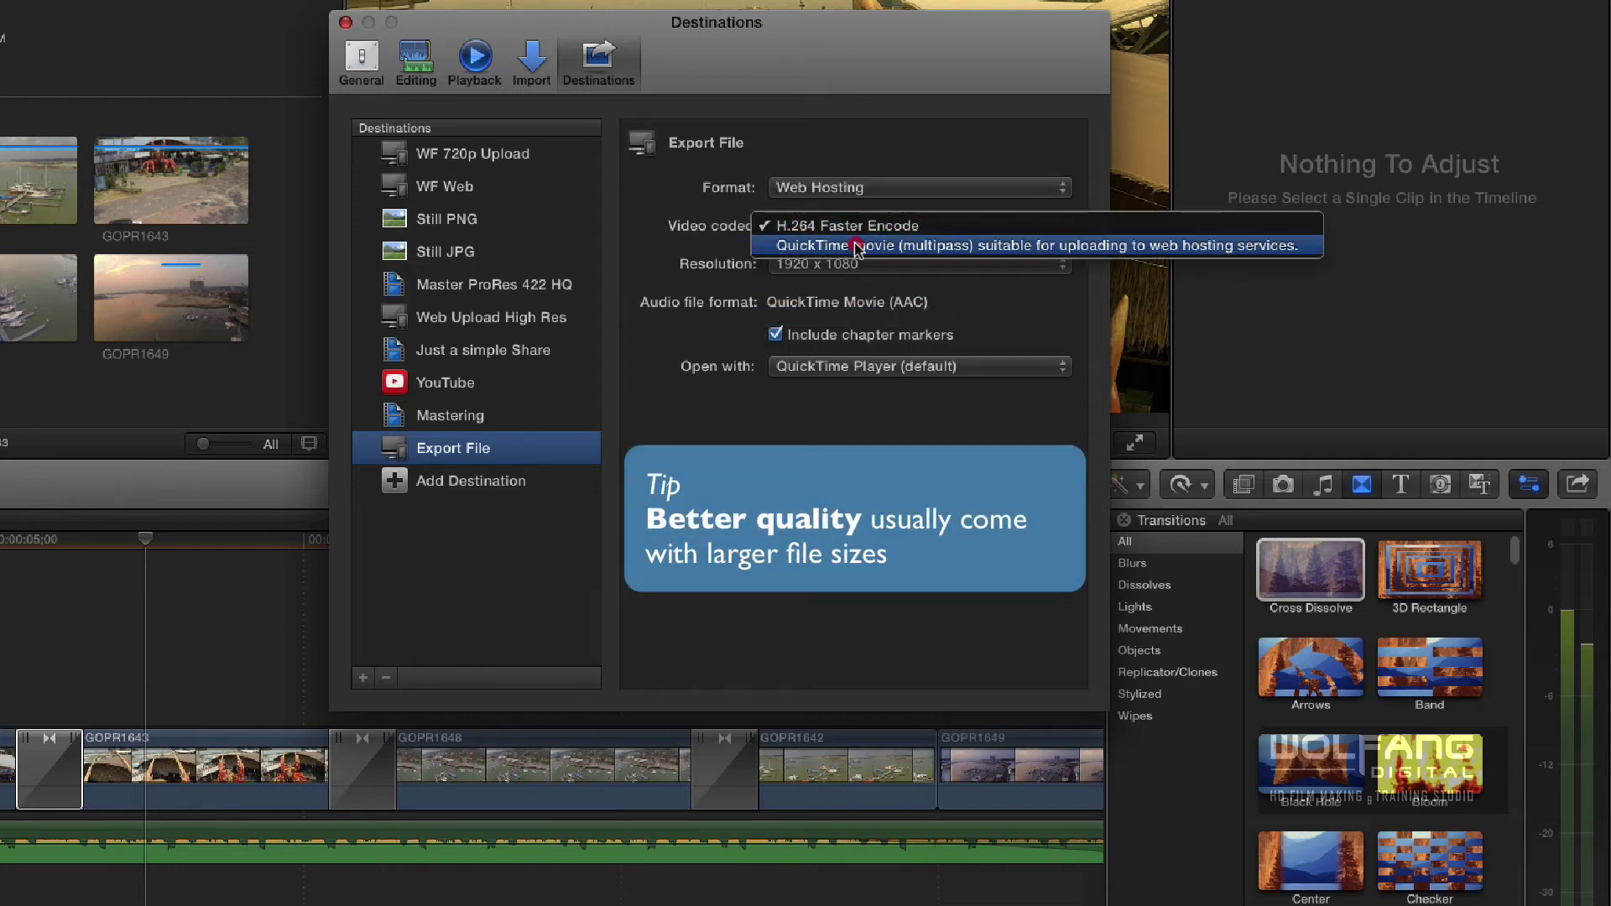
{"action": "left_click", "coordinate": [946, 247]}
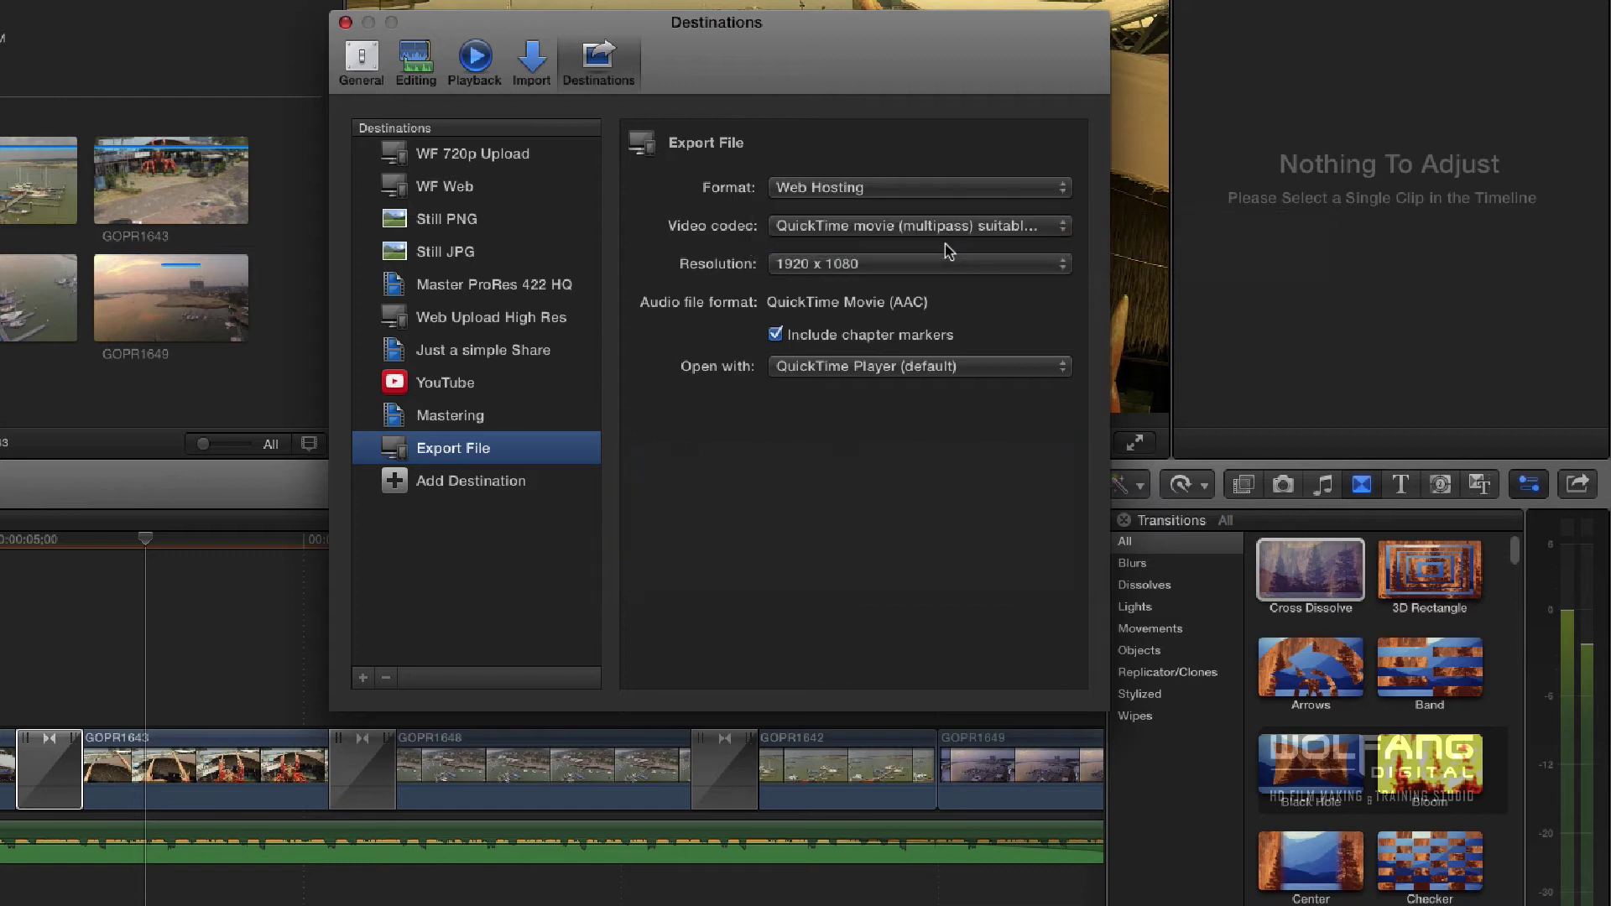
{"action": "left_click", "coordinate": [843, 271]}
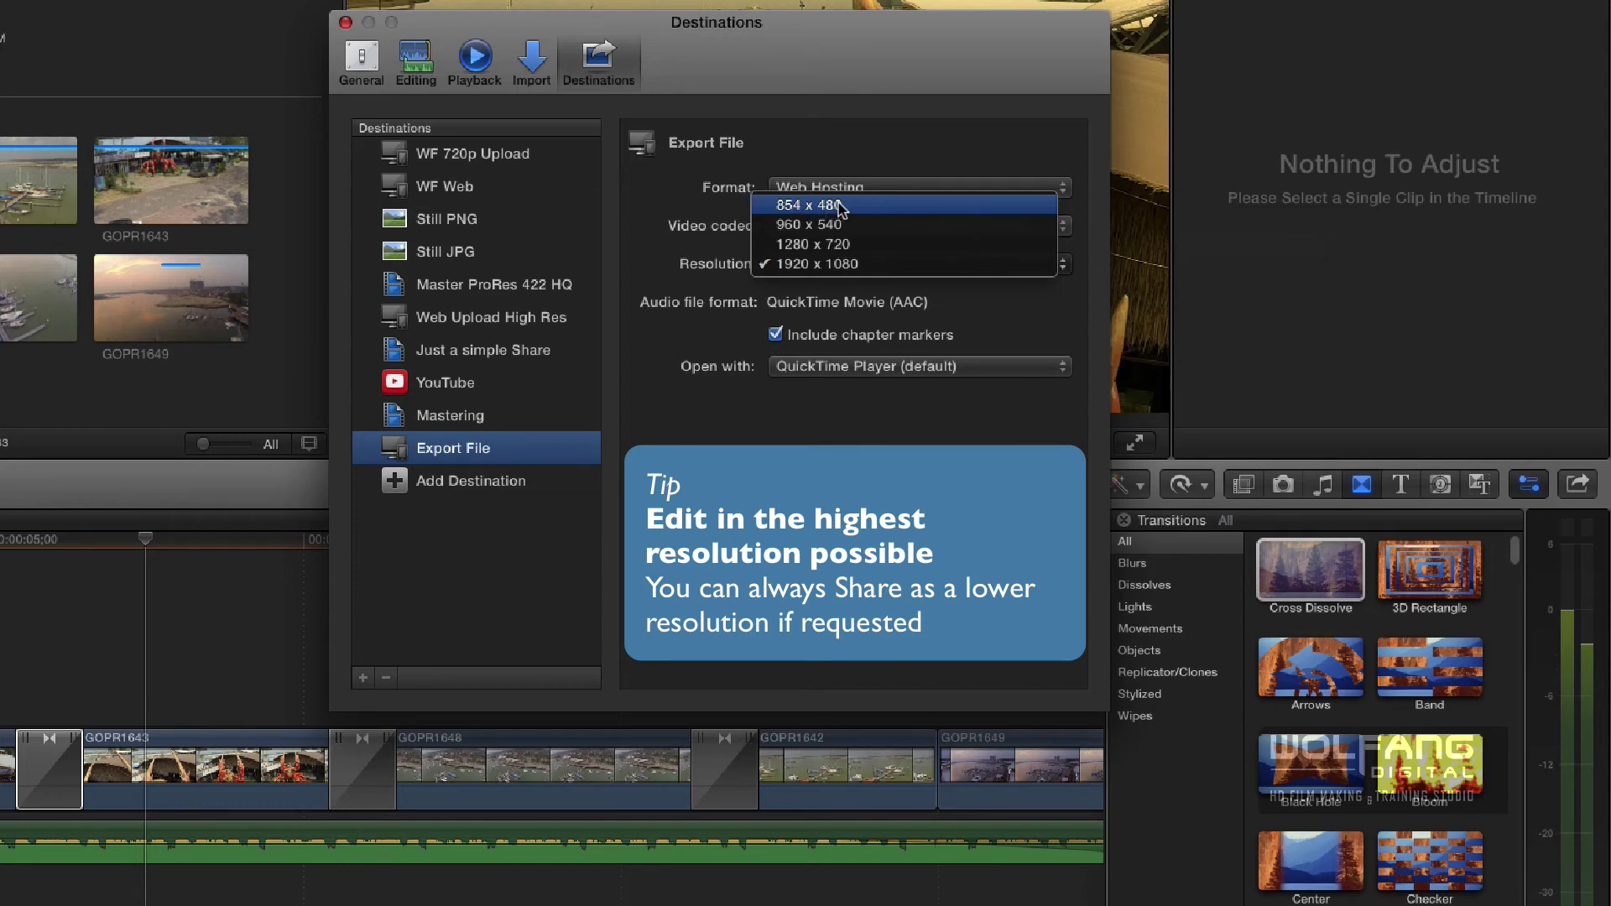
{"action": "left_click", "coordinate": [816, 265]}
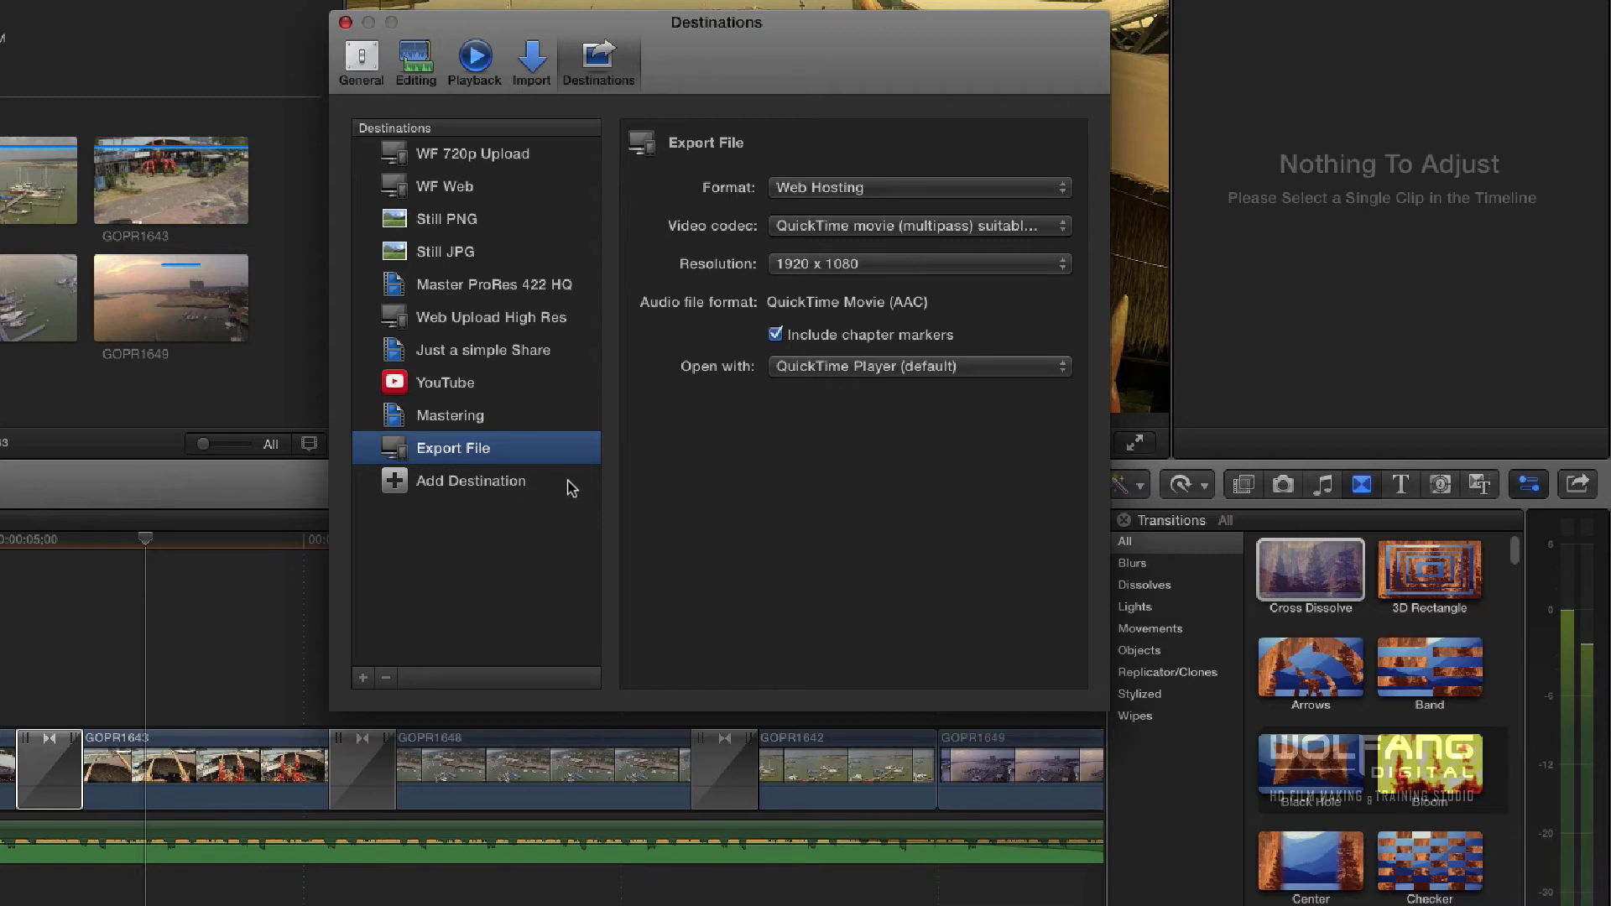
Name the new destination 'Web Upload'.
{"action": "left_click", "coordinate": [456, 448]}
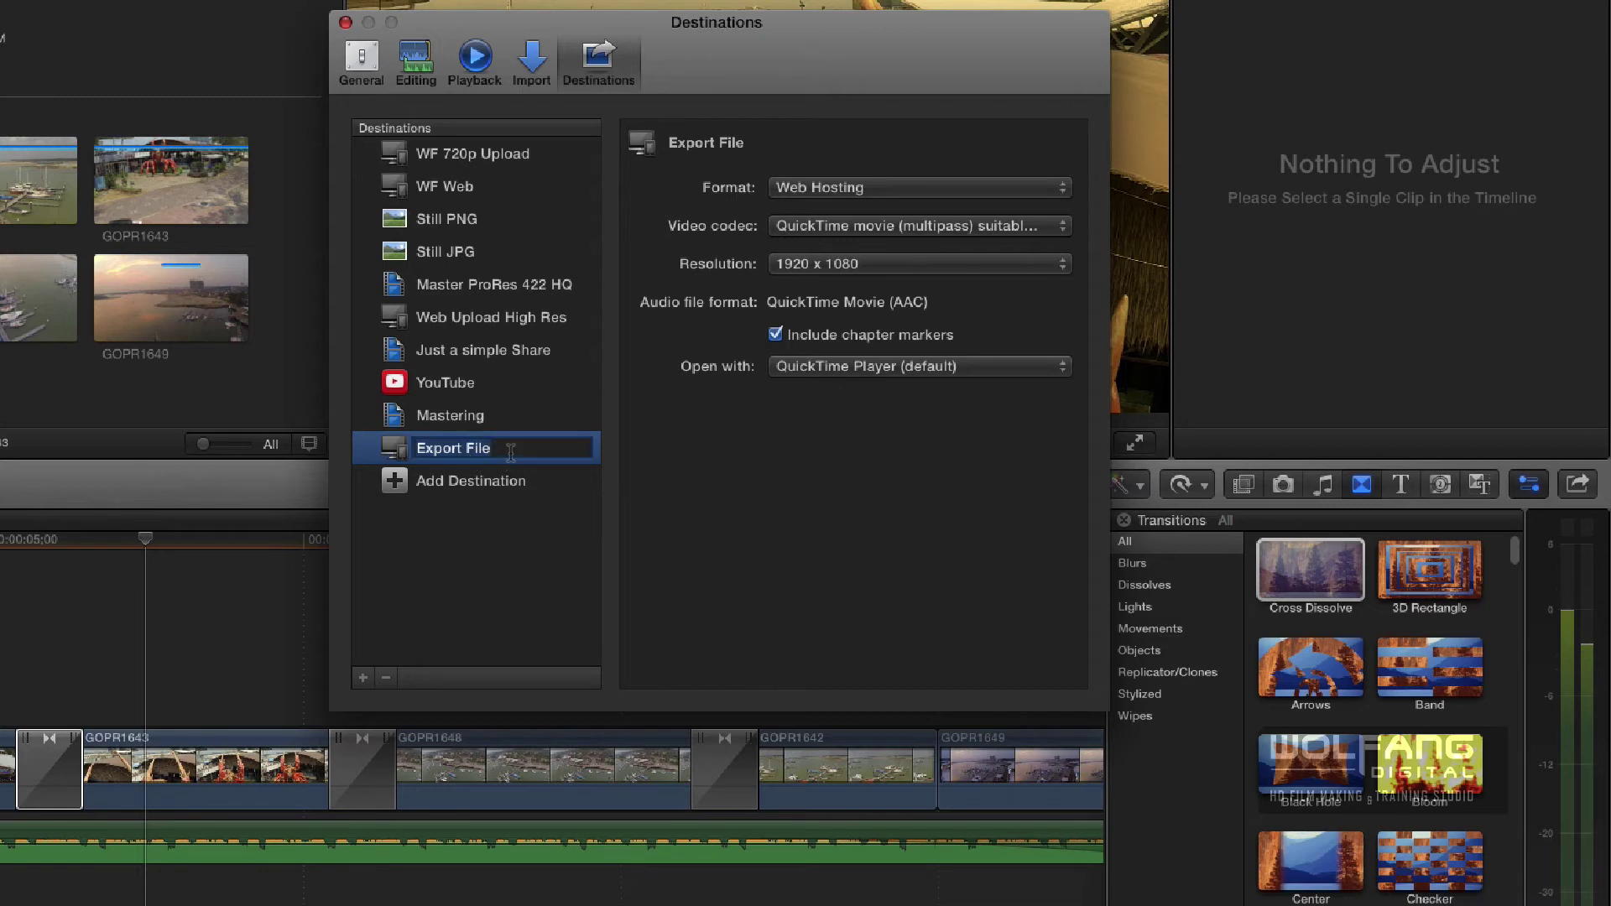
{"action": "type", "text": "Web Upload"}
{"action": "left_click", "coordinate": [469, 482]}
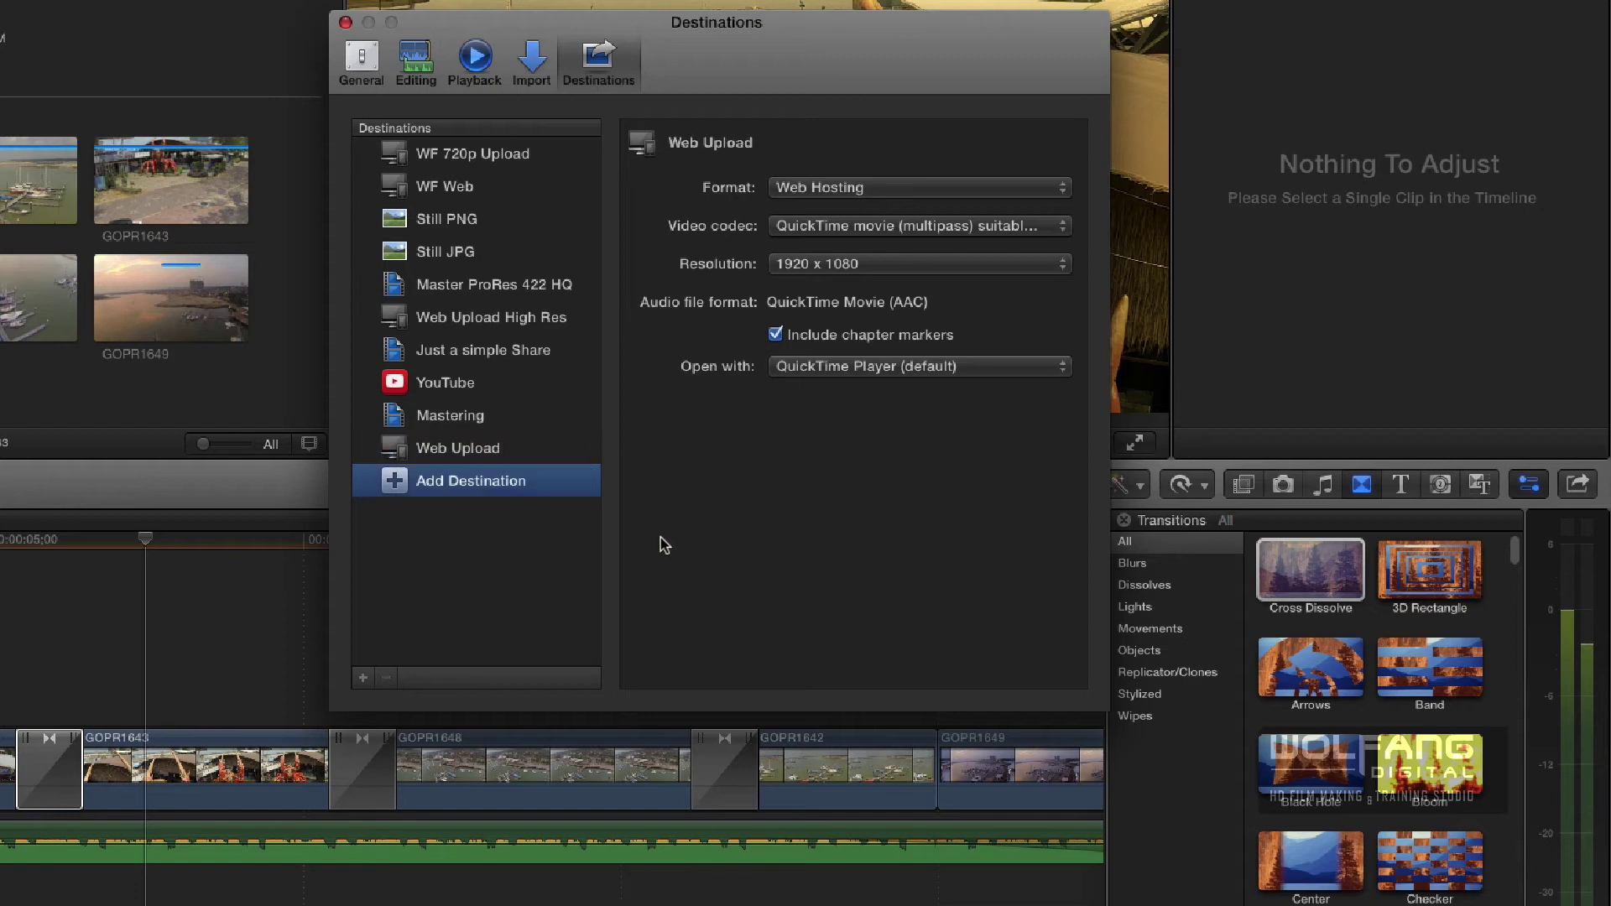
Check that Web Upload is listed in the Share options, then park the playhead near the project start.
{"action": "left_click", "coordinate": [345, 22]}
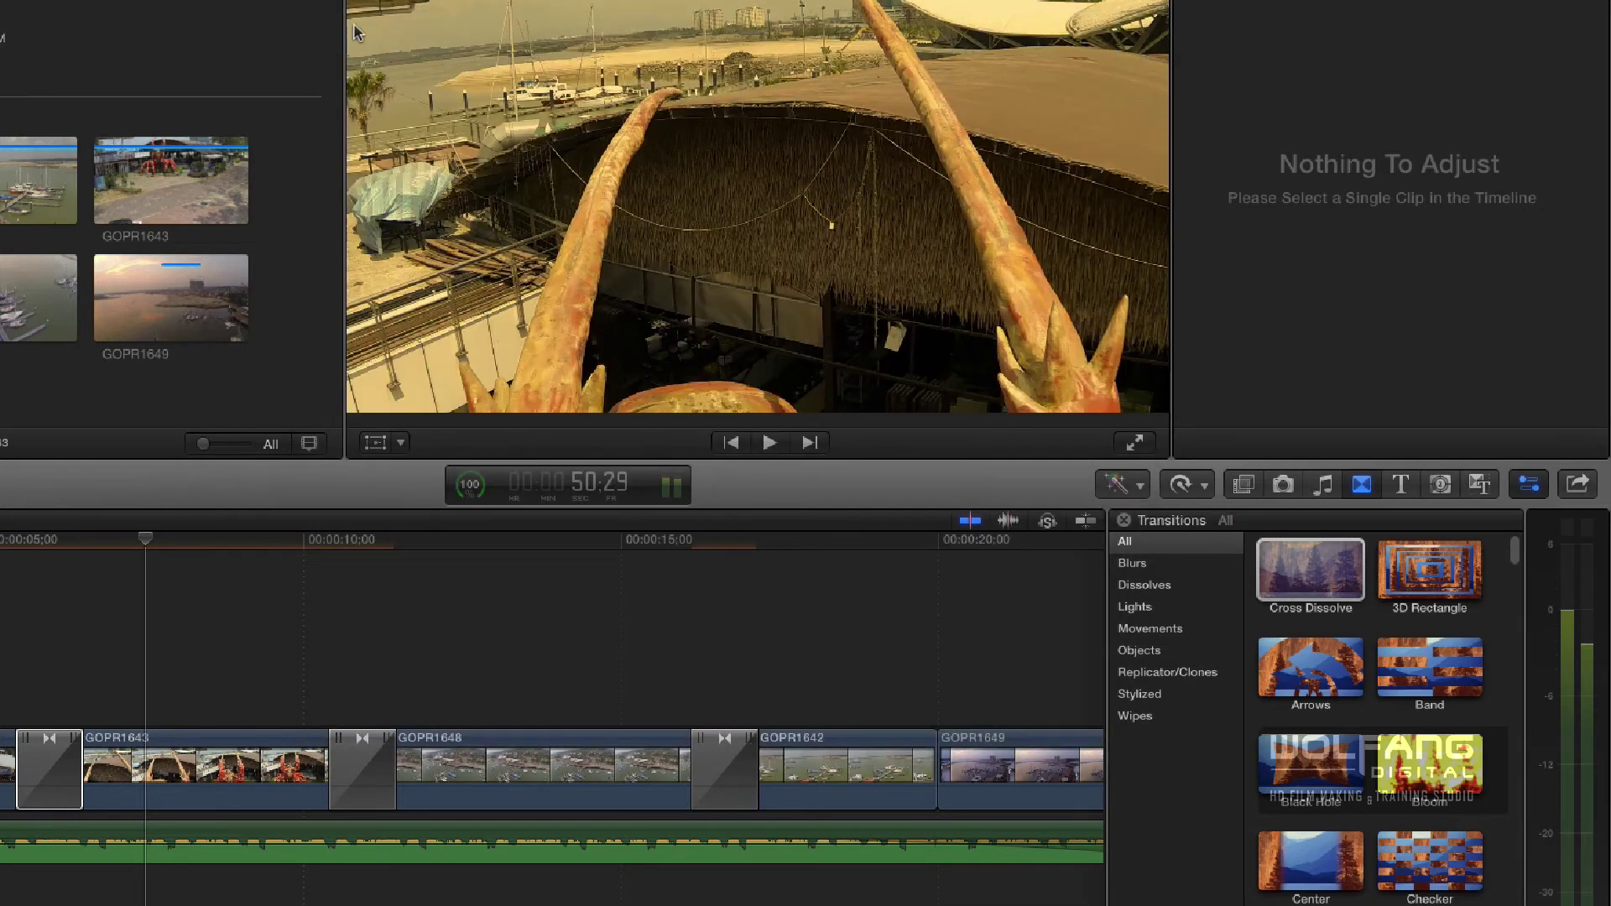
{"action": "left_click", "coordinate": [1583, 492]}
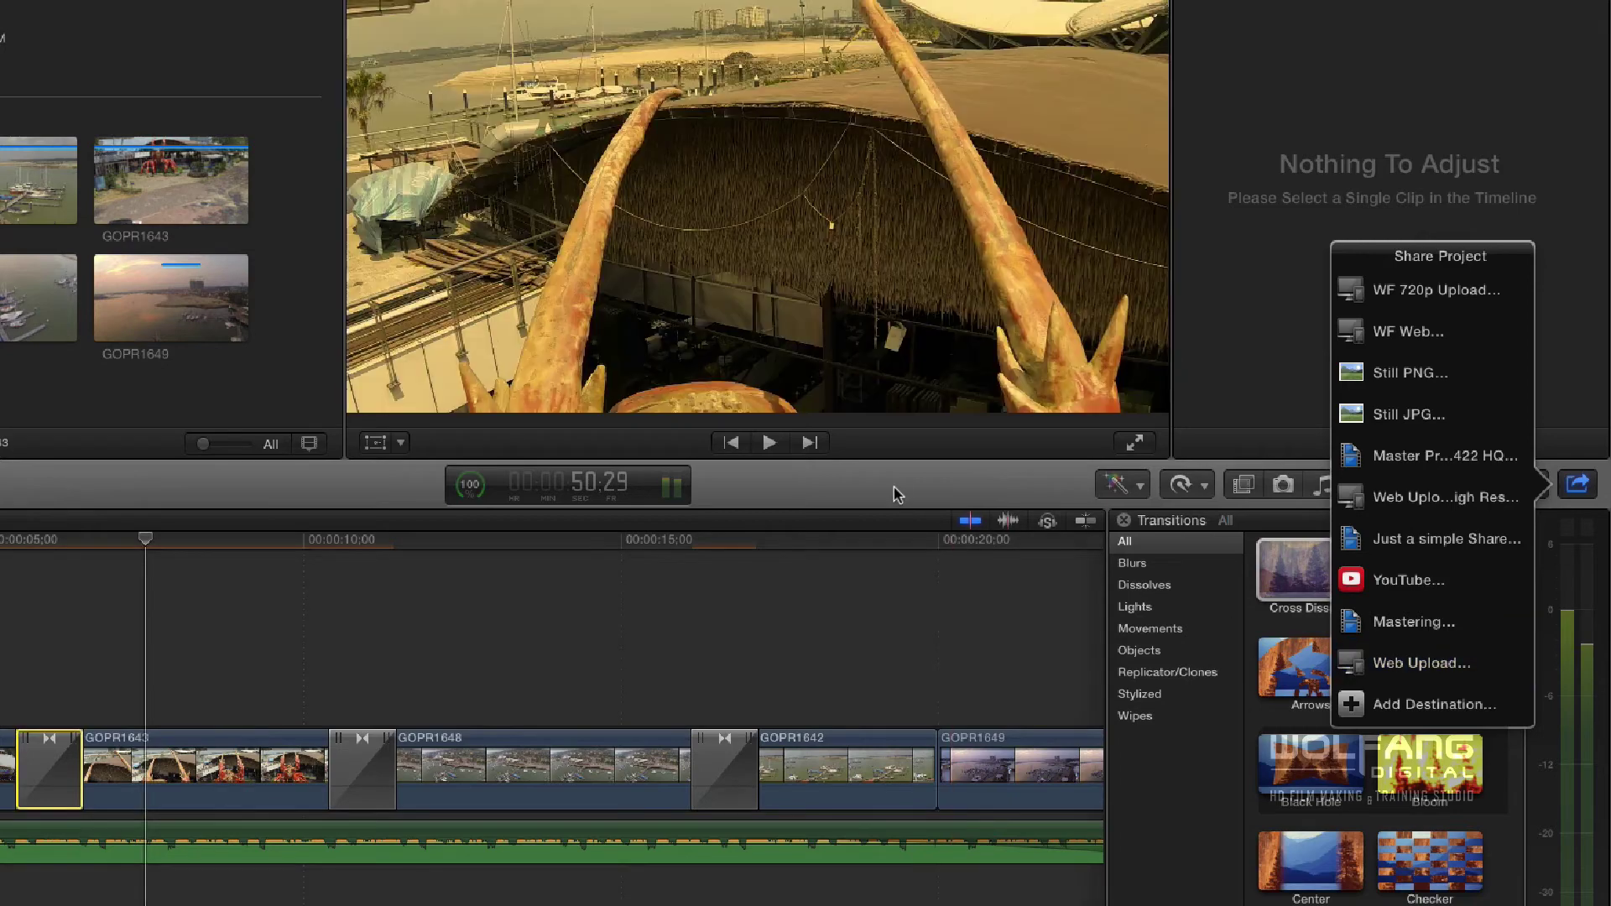
{"action": "left_click", "coordinate": [896, 493]}
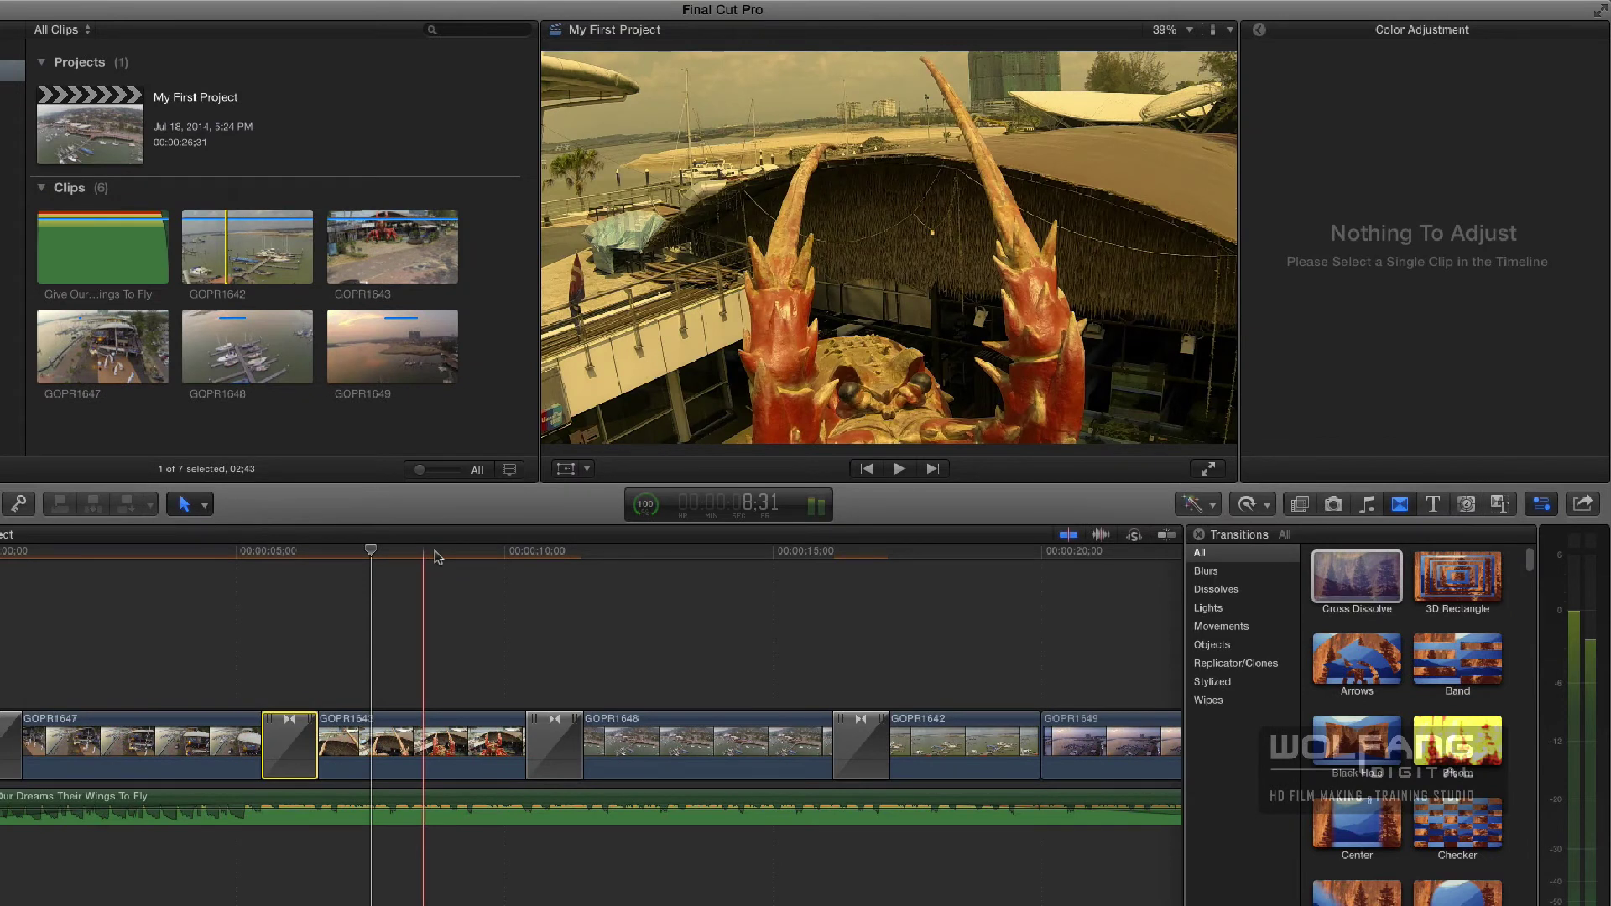
{"action": "left_click", "coordinate": [1583, 503]}
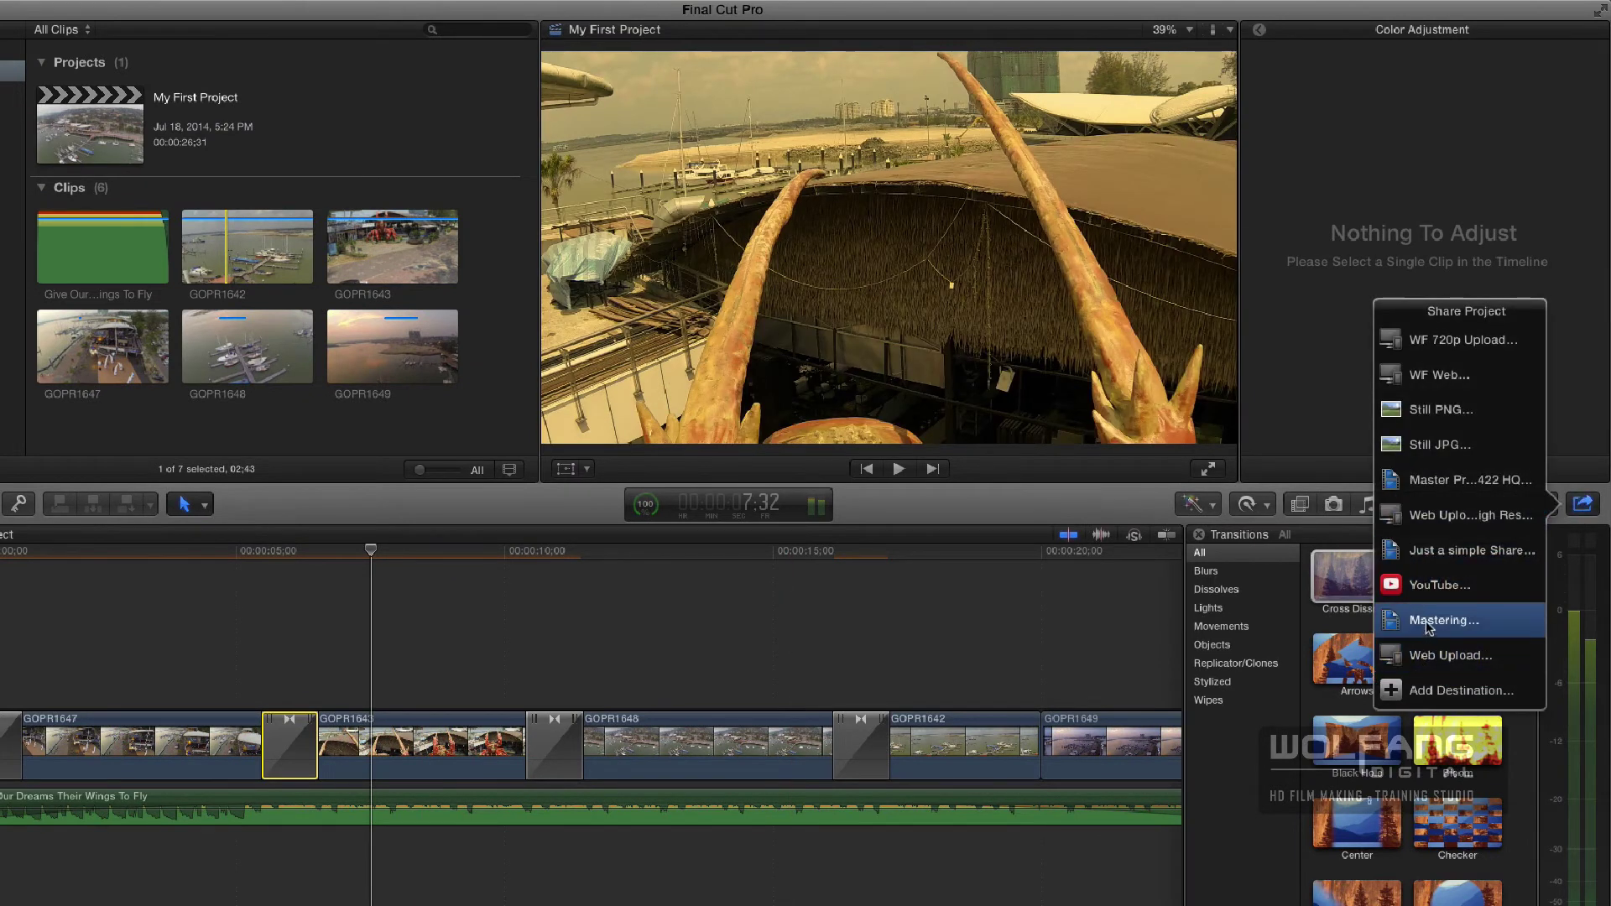
{"action": "left_click", "coordinate": [937, 510]}
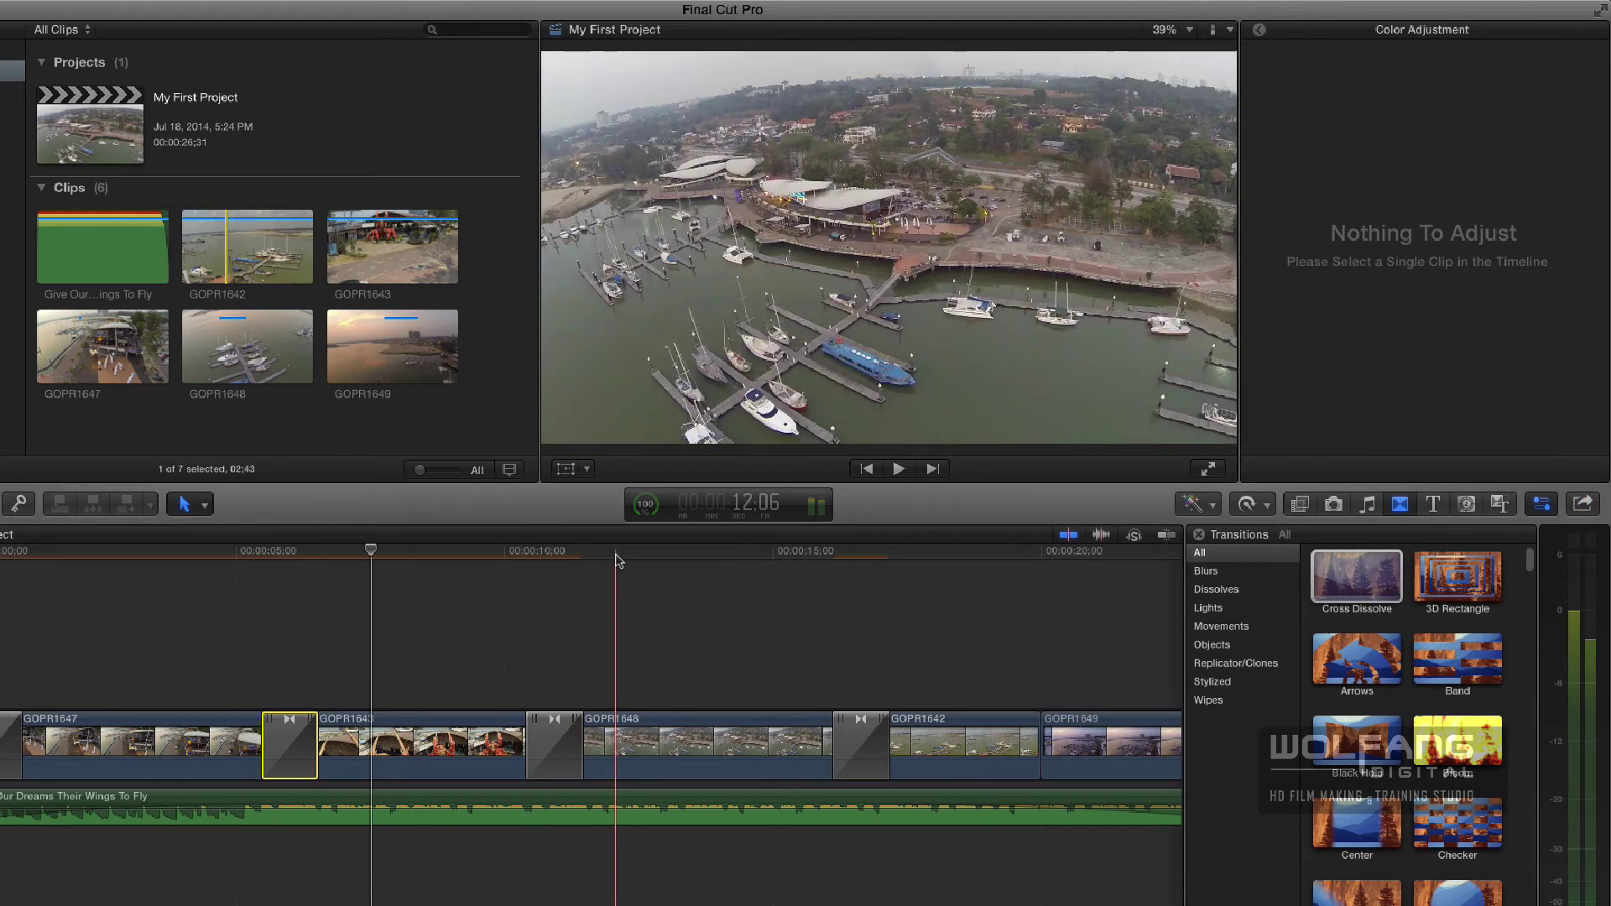
{"action": "left_click", "coordinate": [108, 555]}
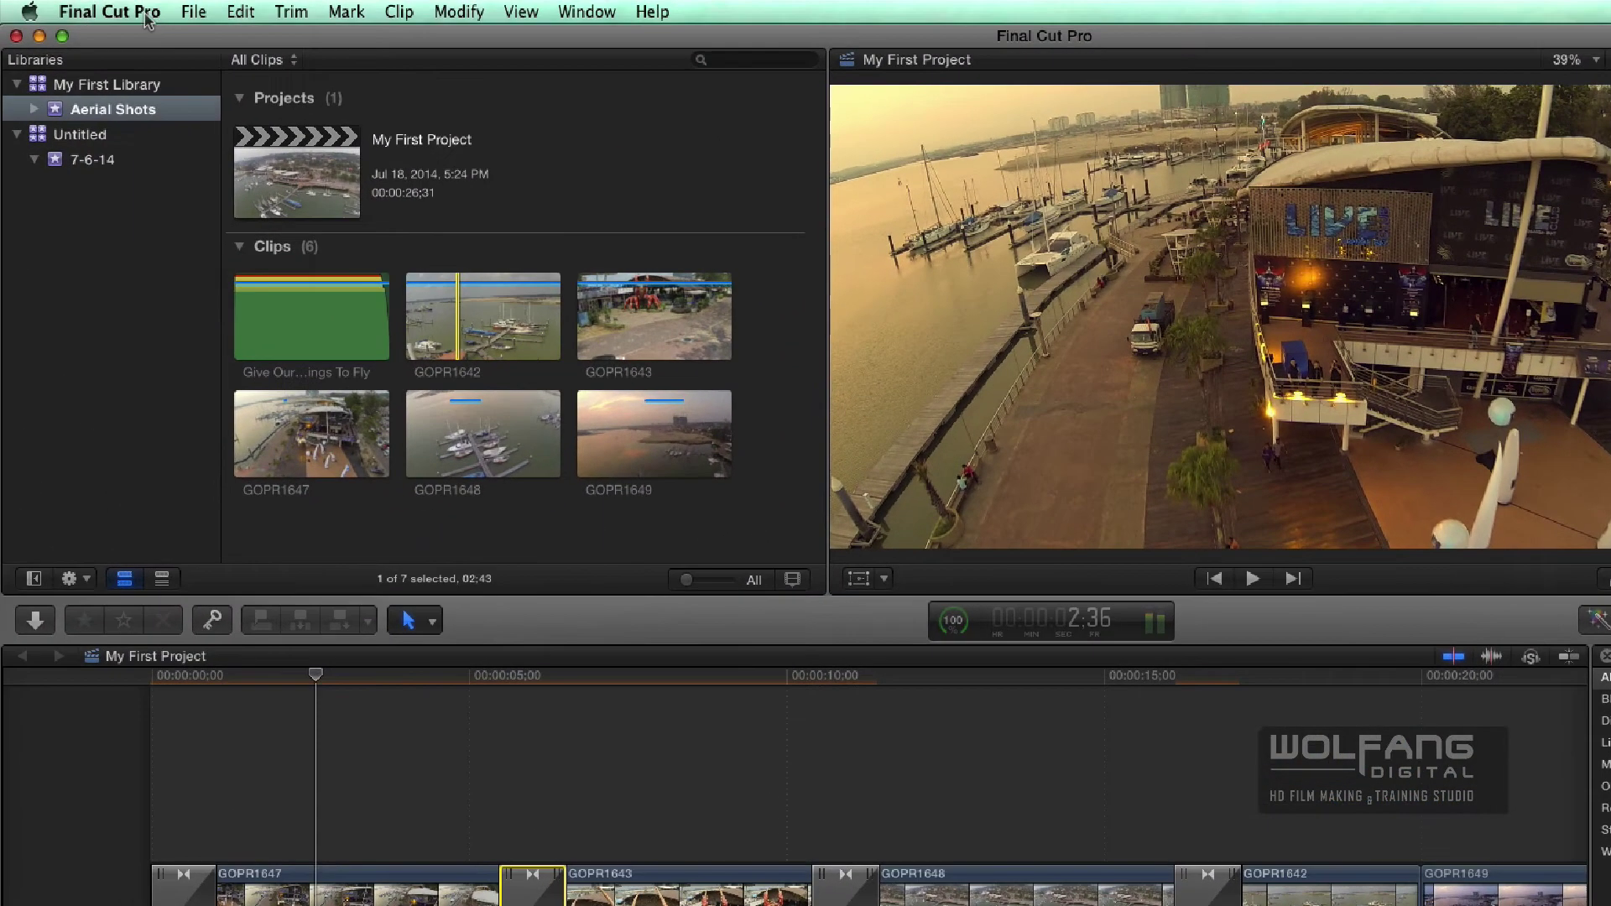
Enable Background render in Playback preferences (5.0 s idle) and check the background tasks list.
{"action": "left_click", "coordinate": [28, 2]}
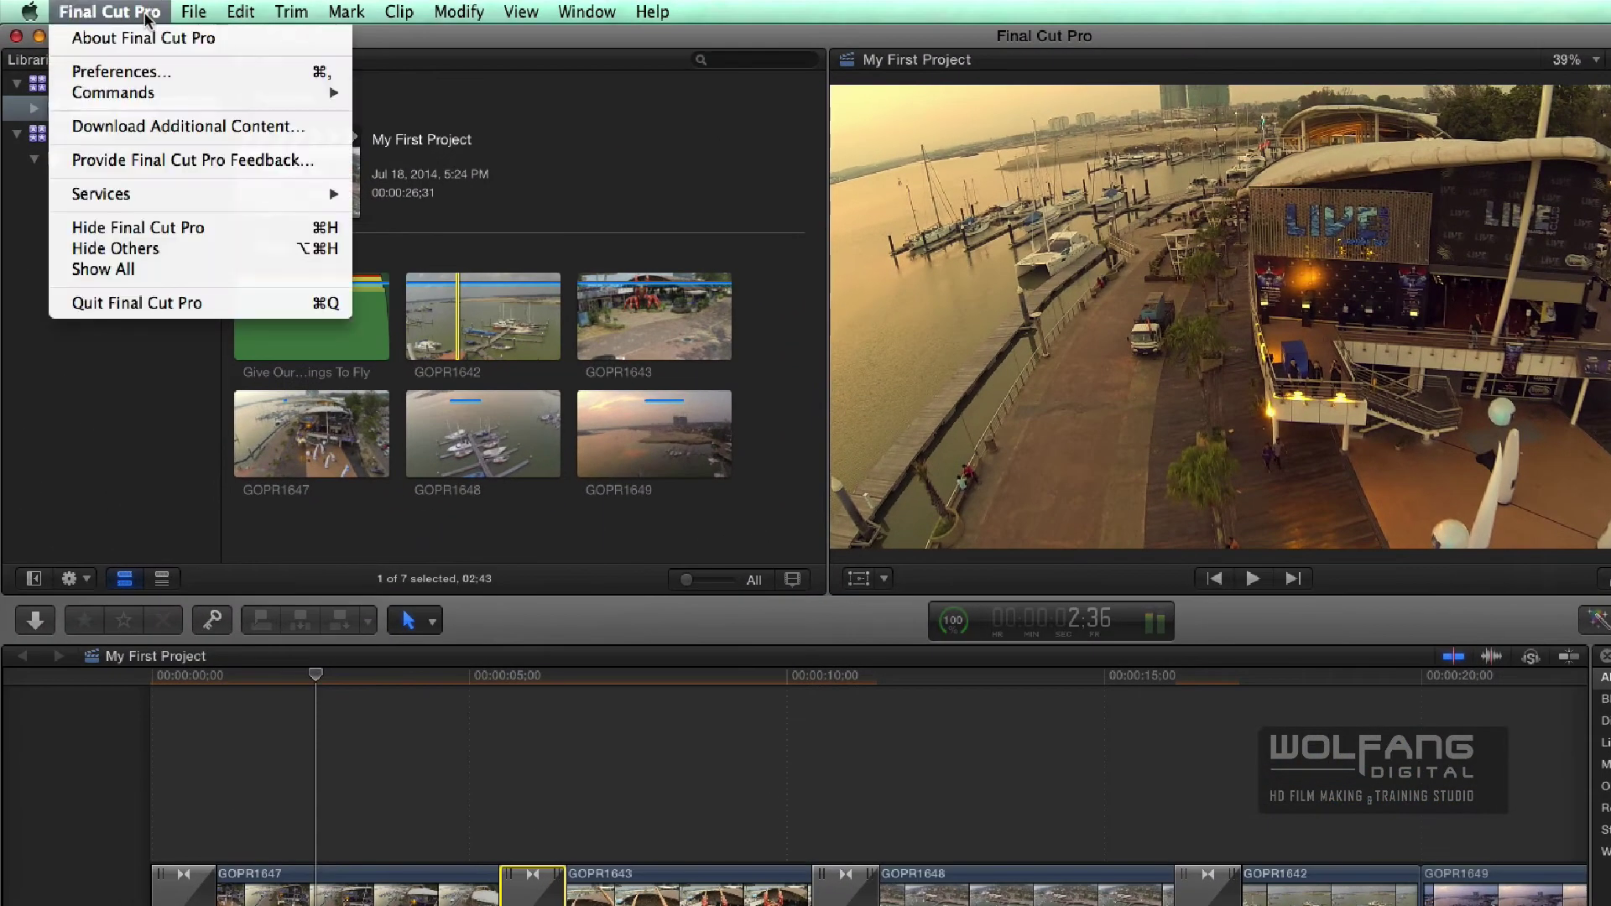
{"action": "left_click", "coordinate": [129, 70]}
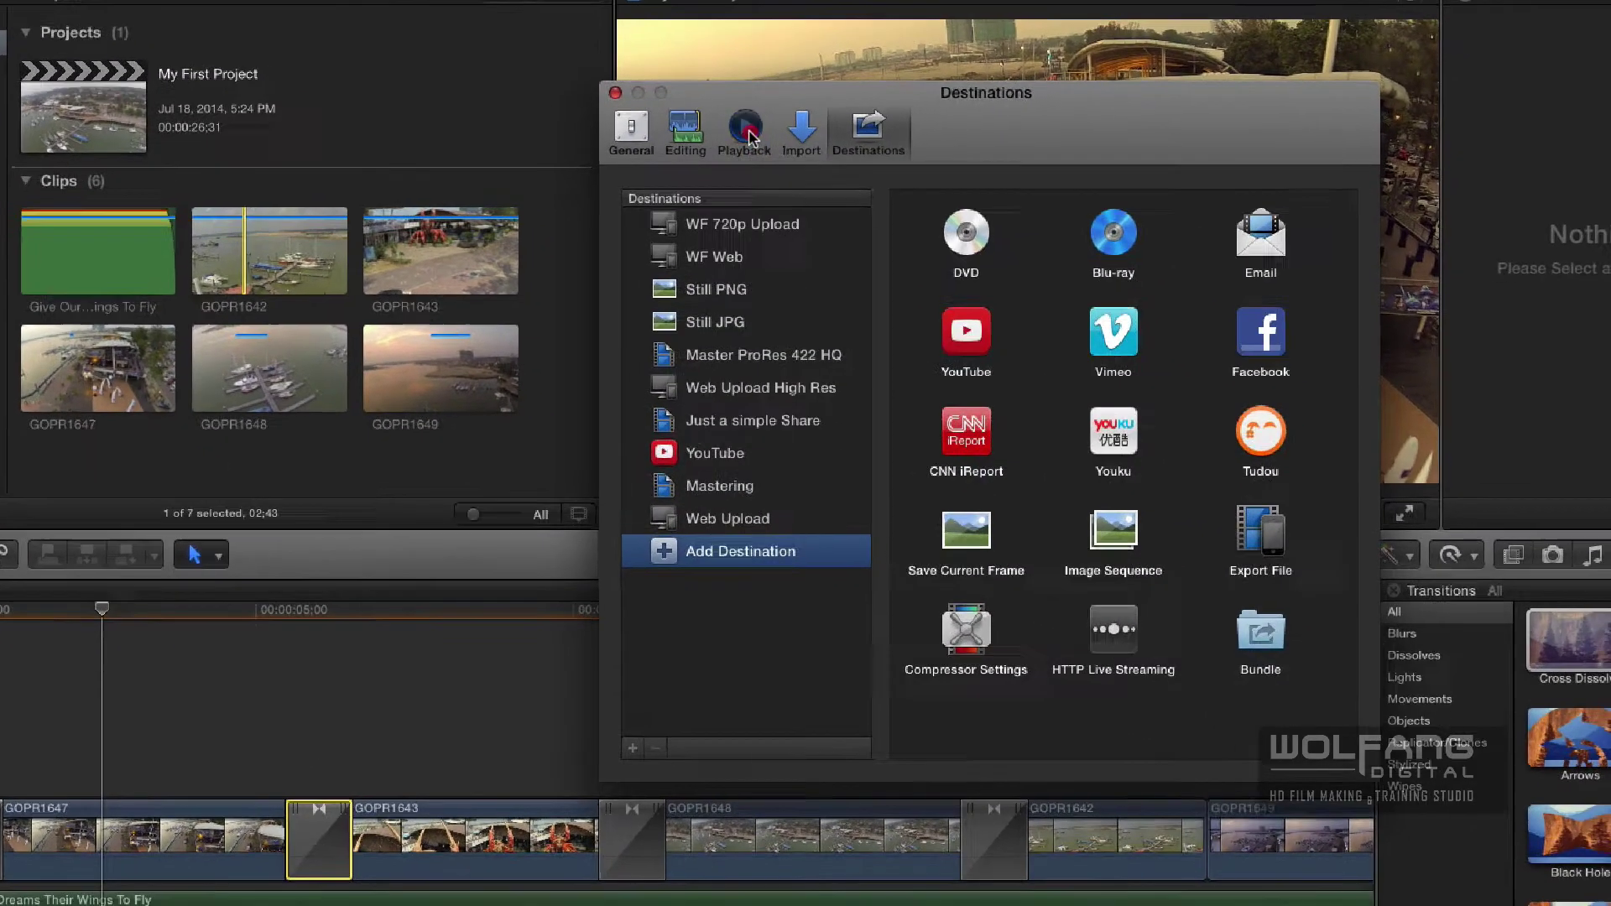
{"action": "left_click", "coordinate": [957, 193]}
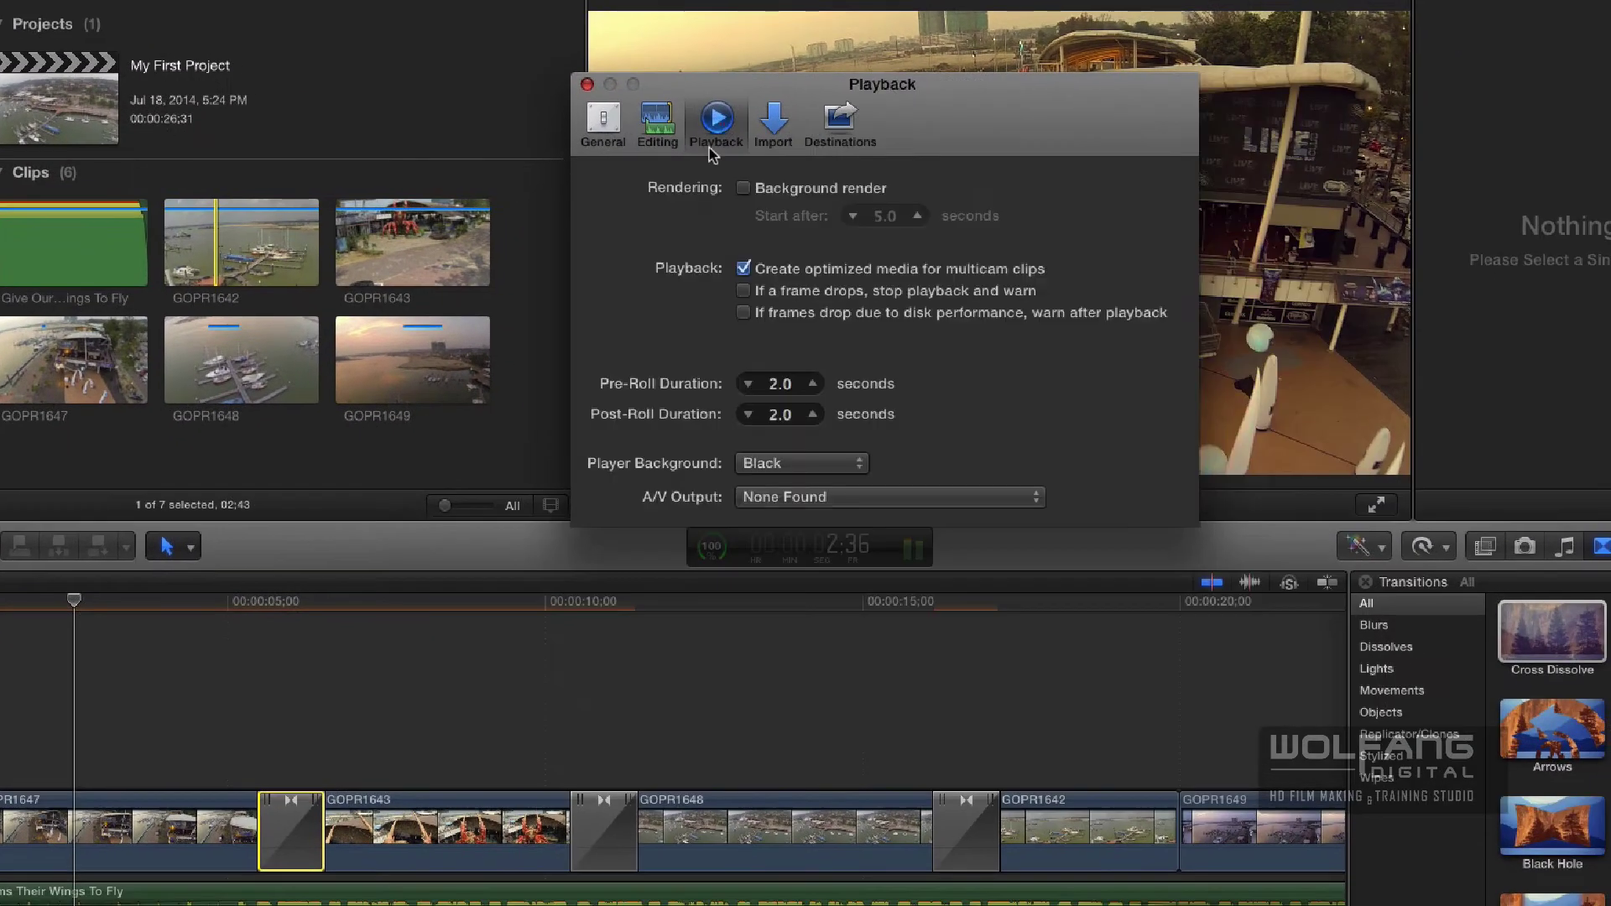
{"action": "left_click", "coordinate": [743, 188]}
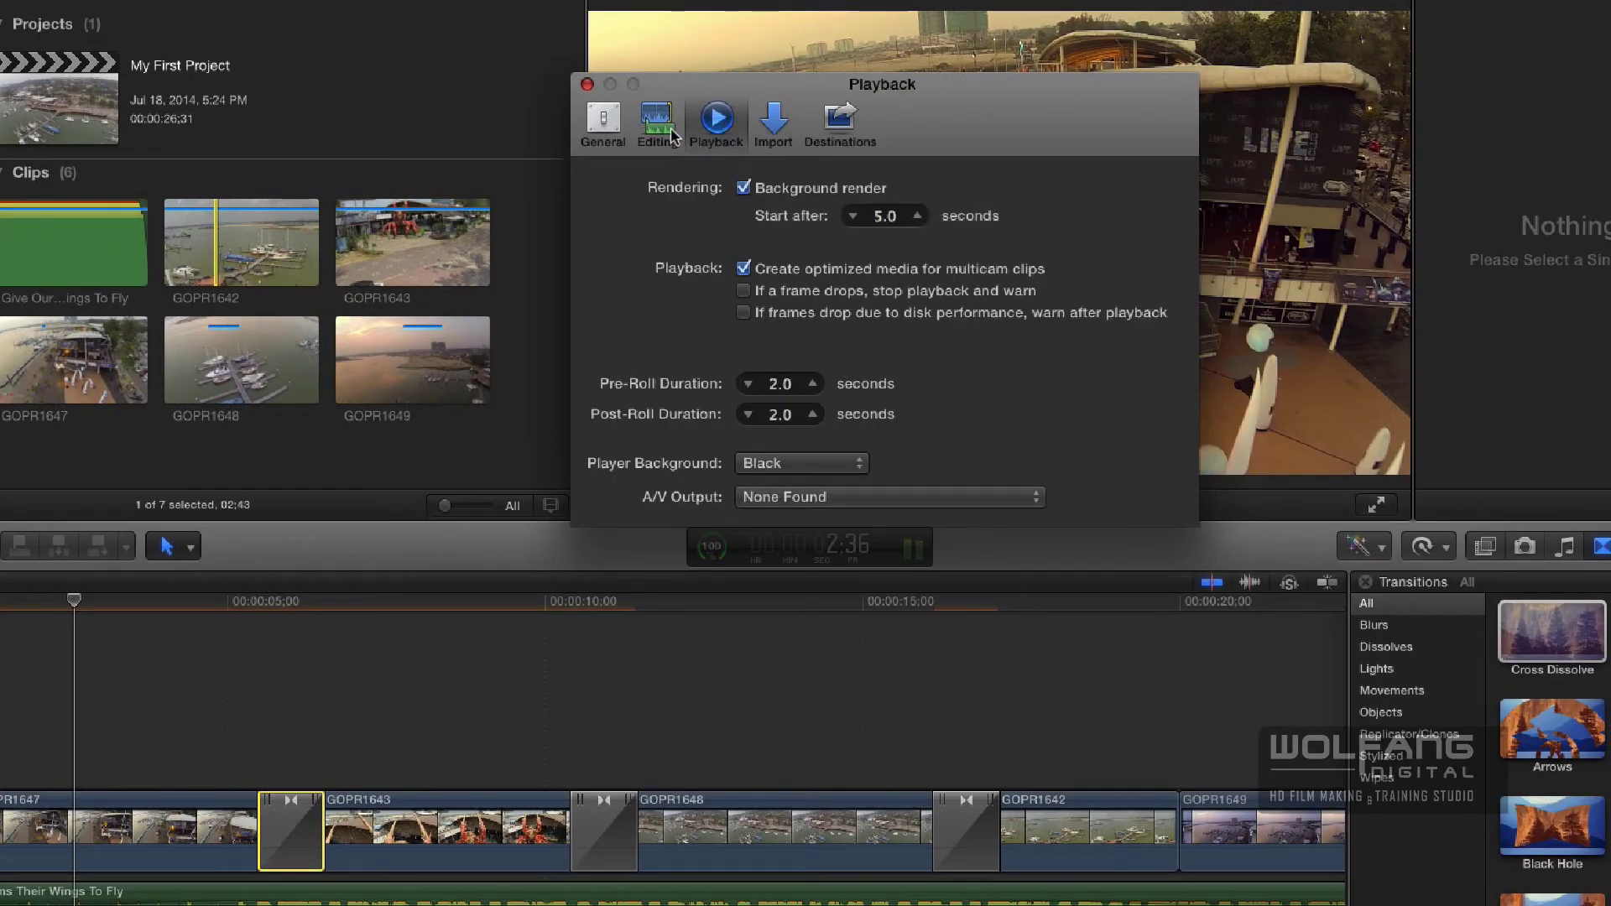
{"action": "left_click", "coordinate": [587, 84]}
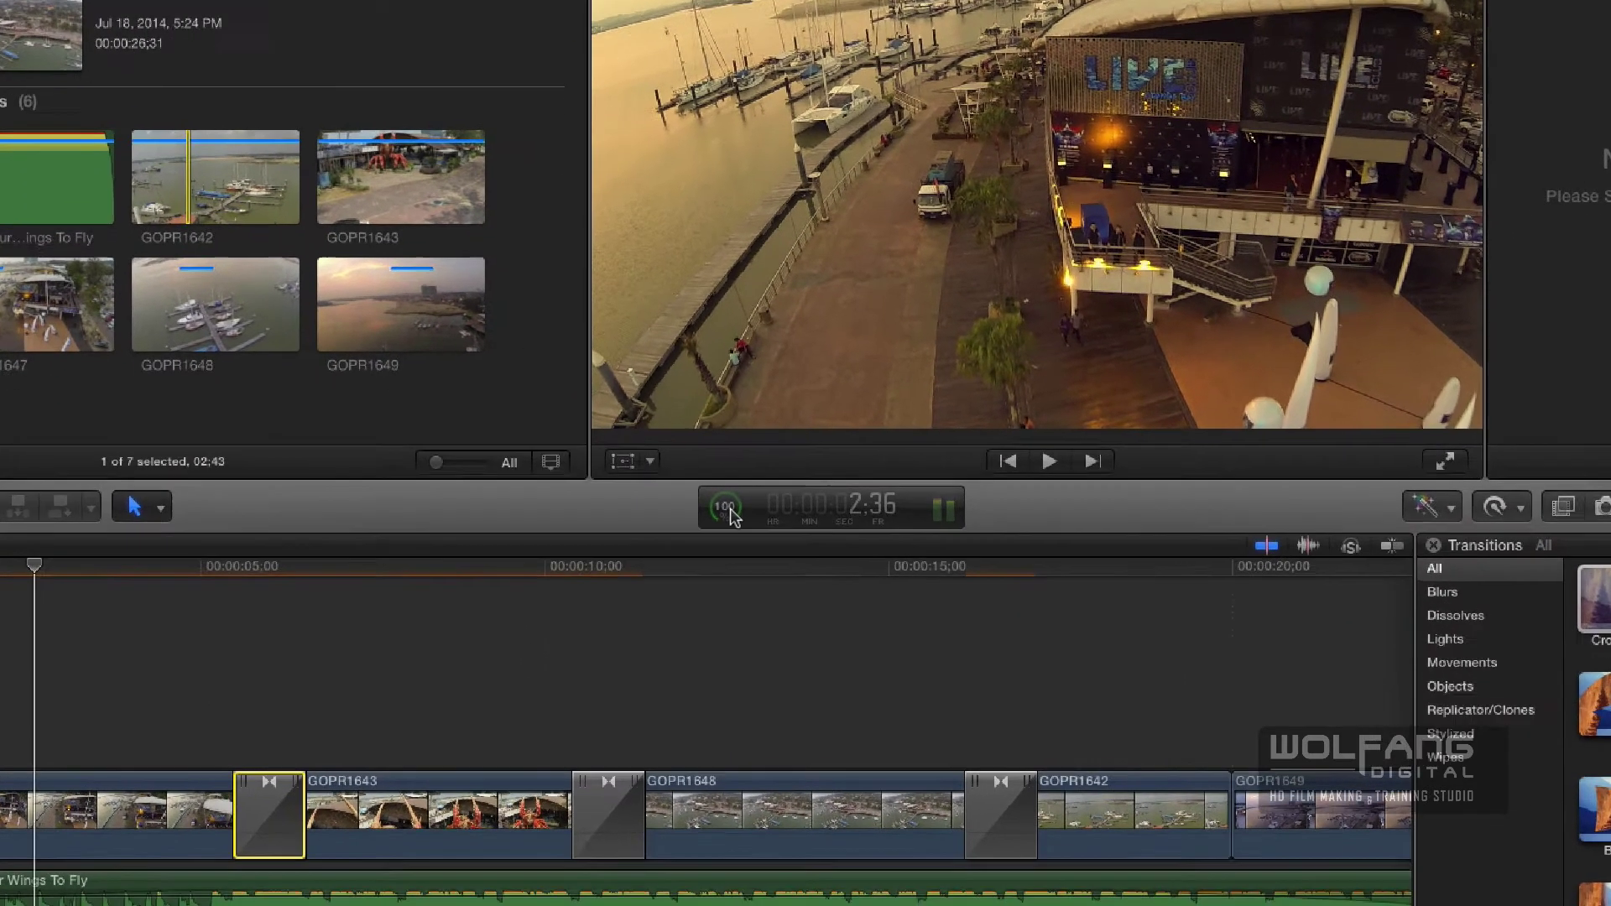
{"action": "left_click", "coordinate": [712, 547]}
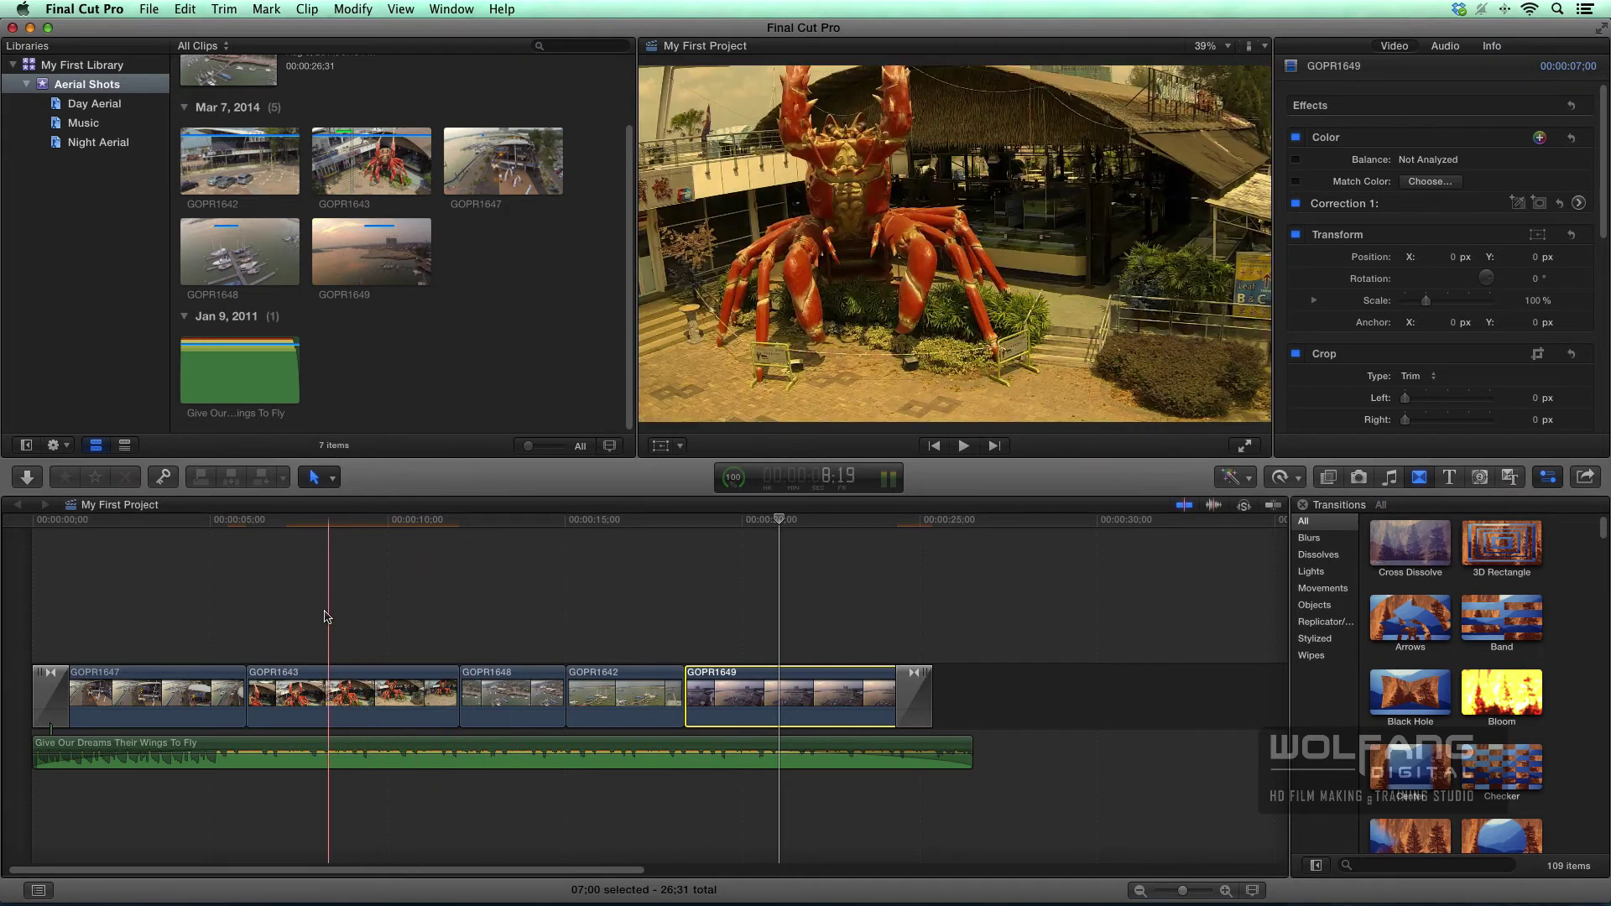
Play the project from the skimmed positions to review the edit.
{"action": "key", "text": "space"}
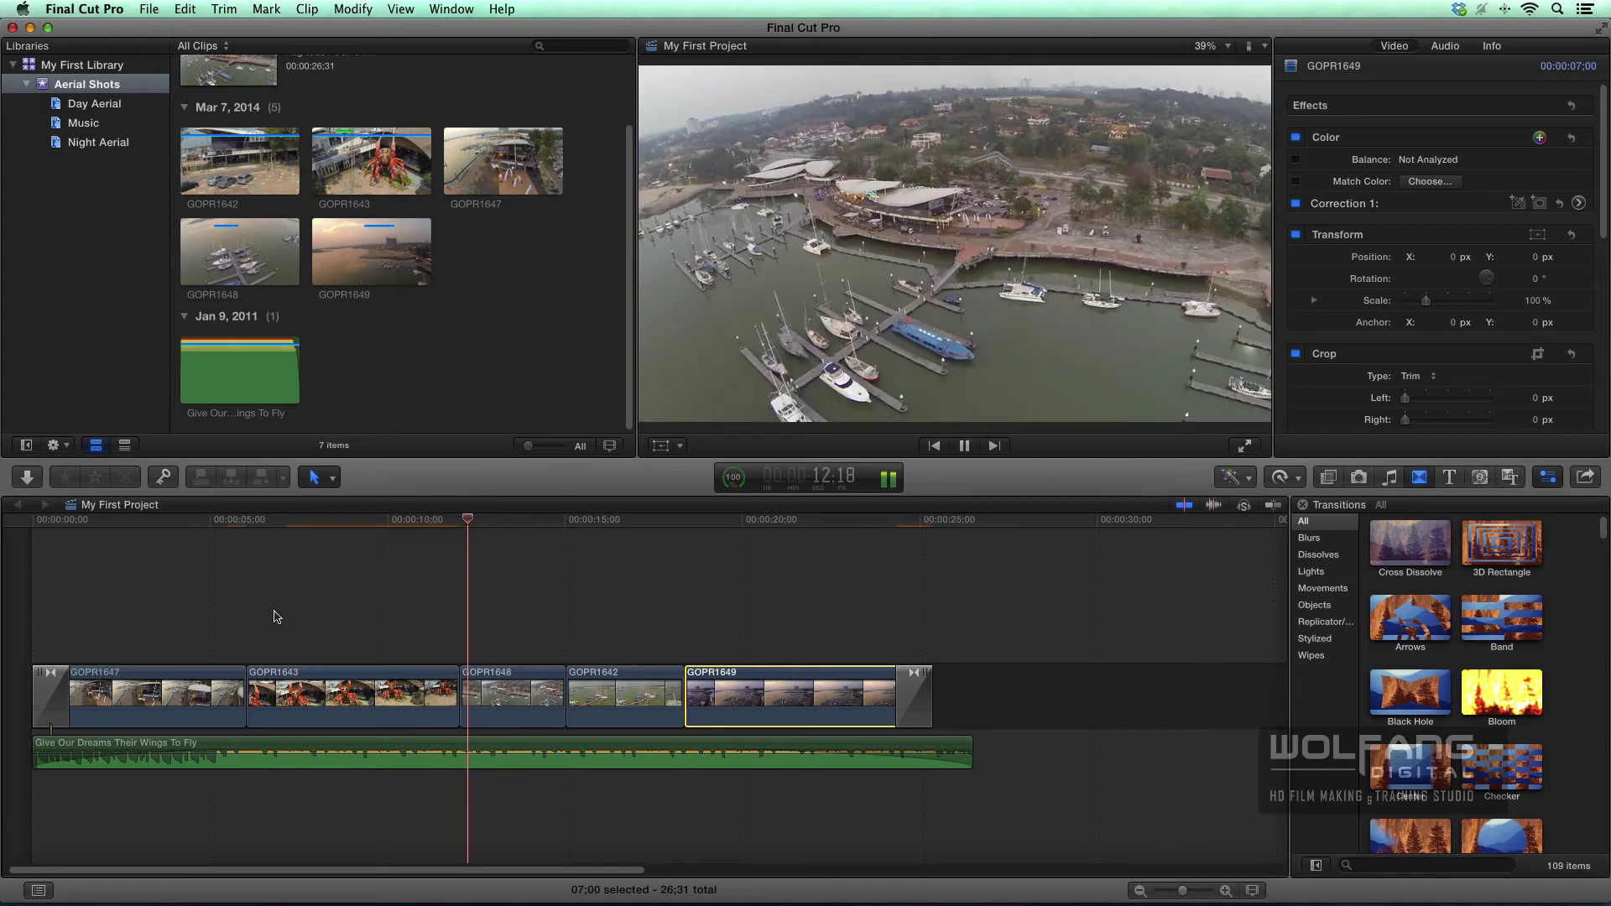
{"action": "key", "text": "space"}
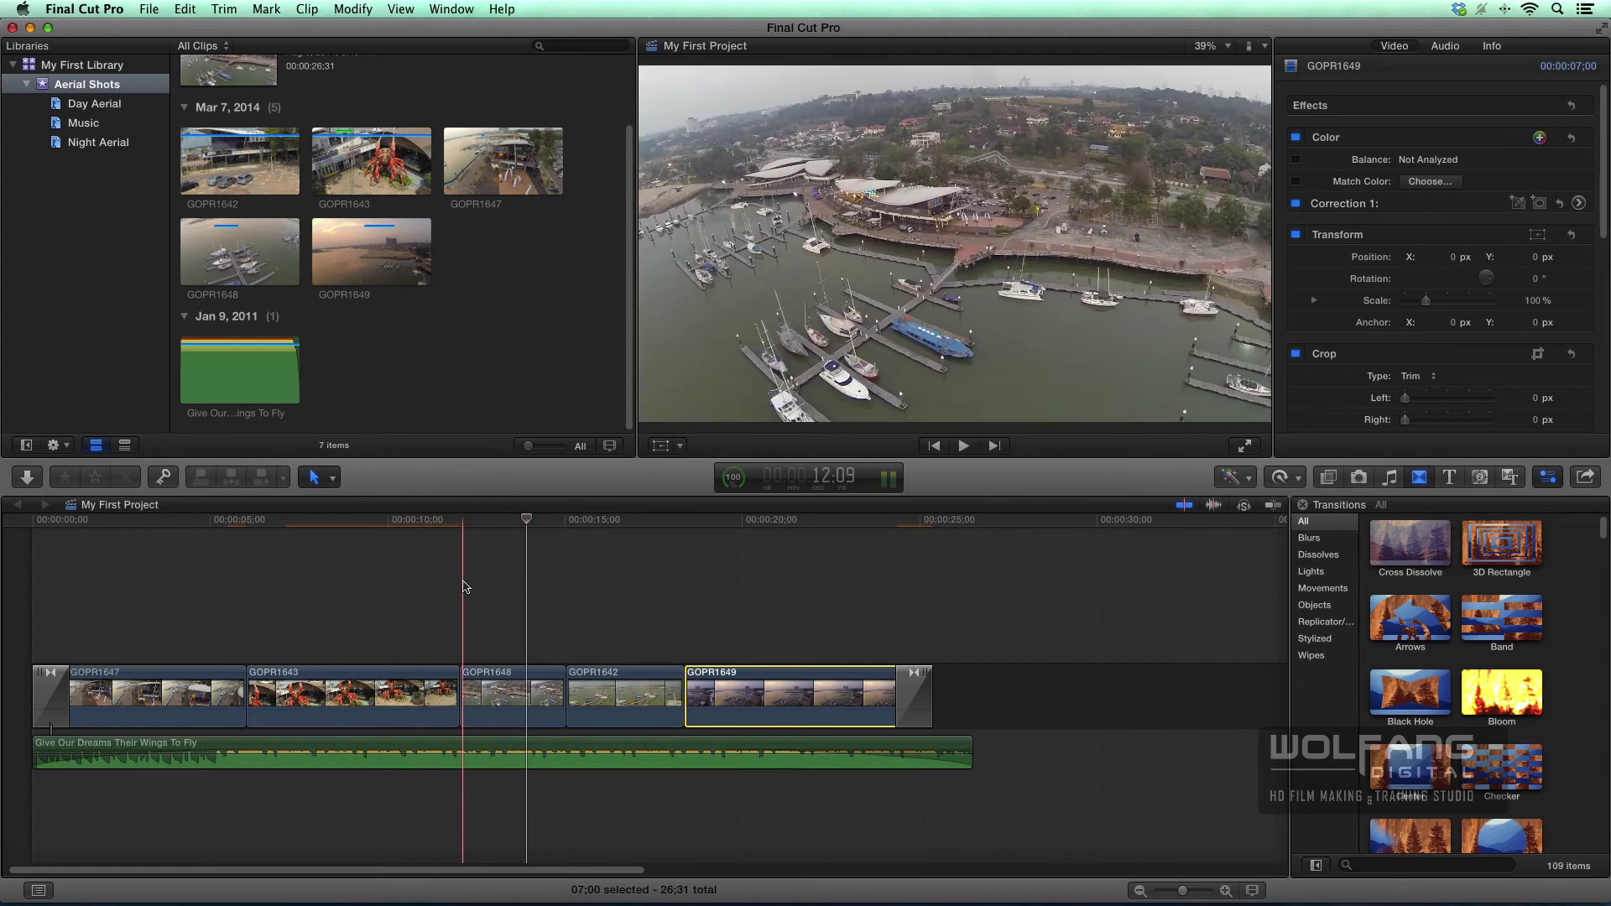
{"action": "key", "text": "space"}
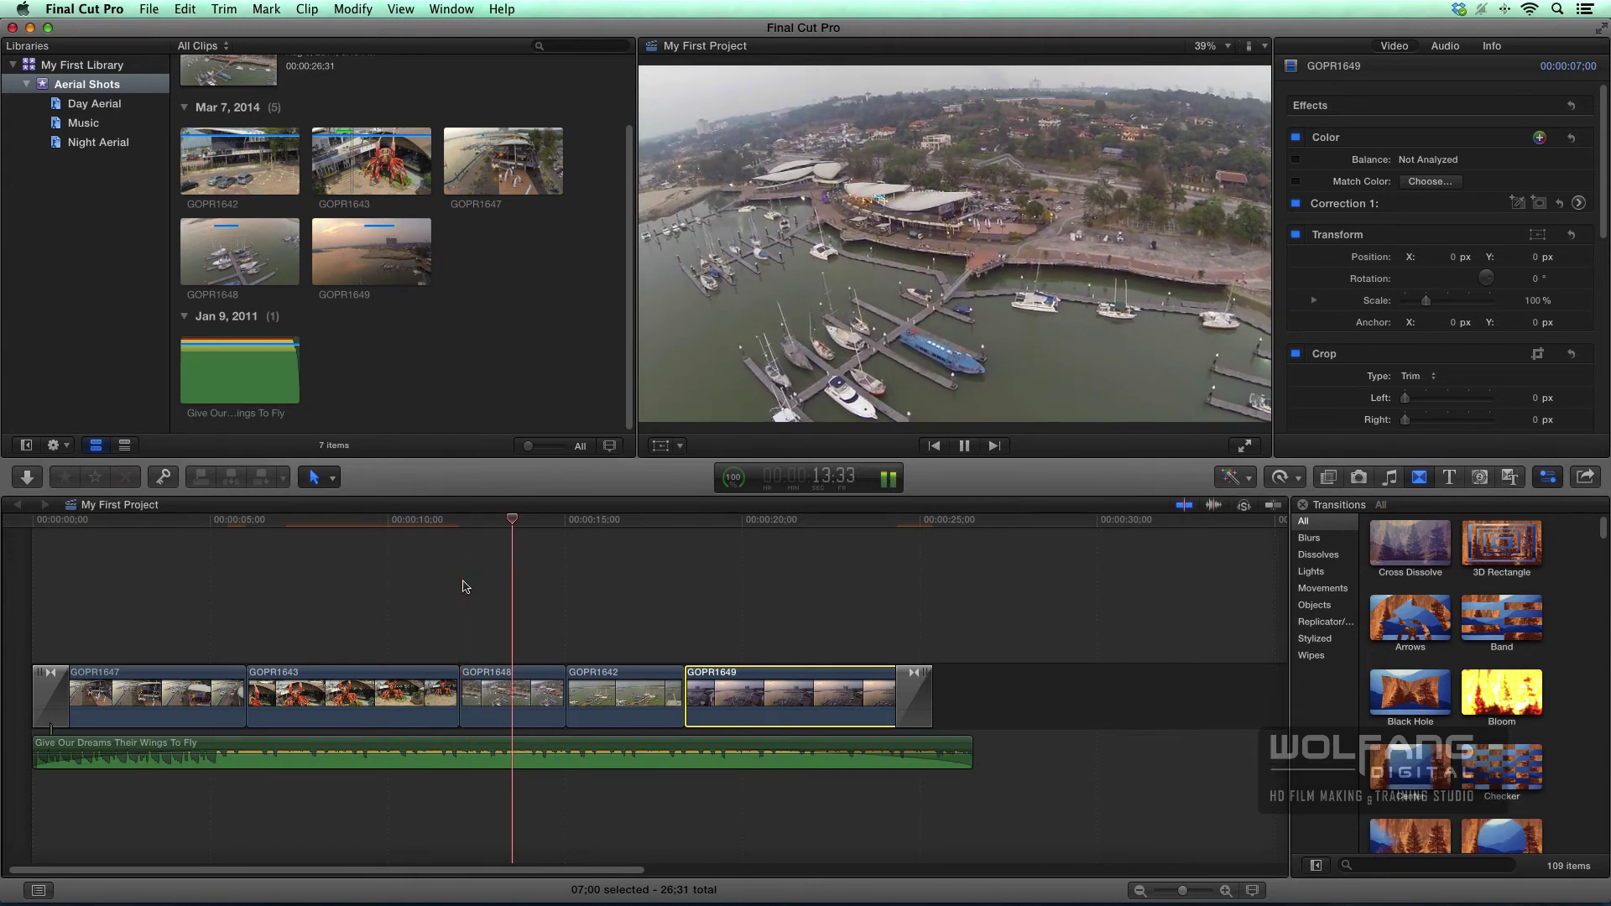
{"action": "key", "text": "space"}
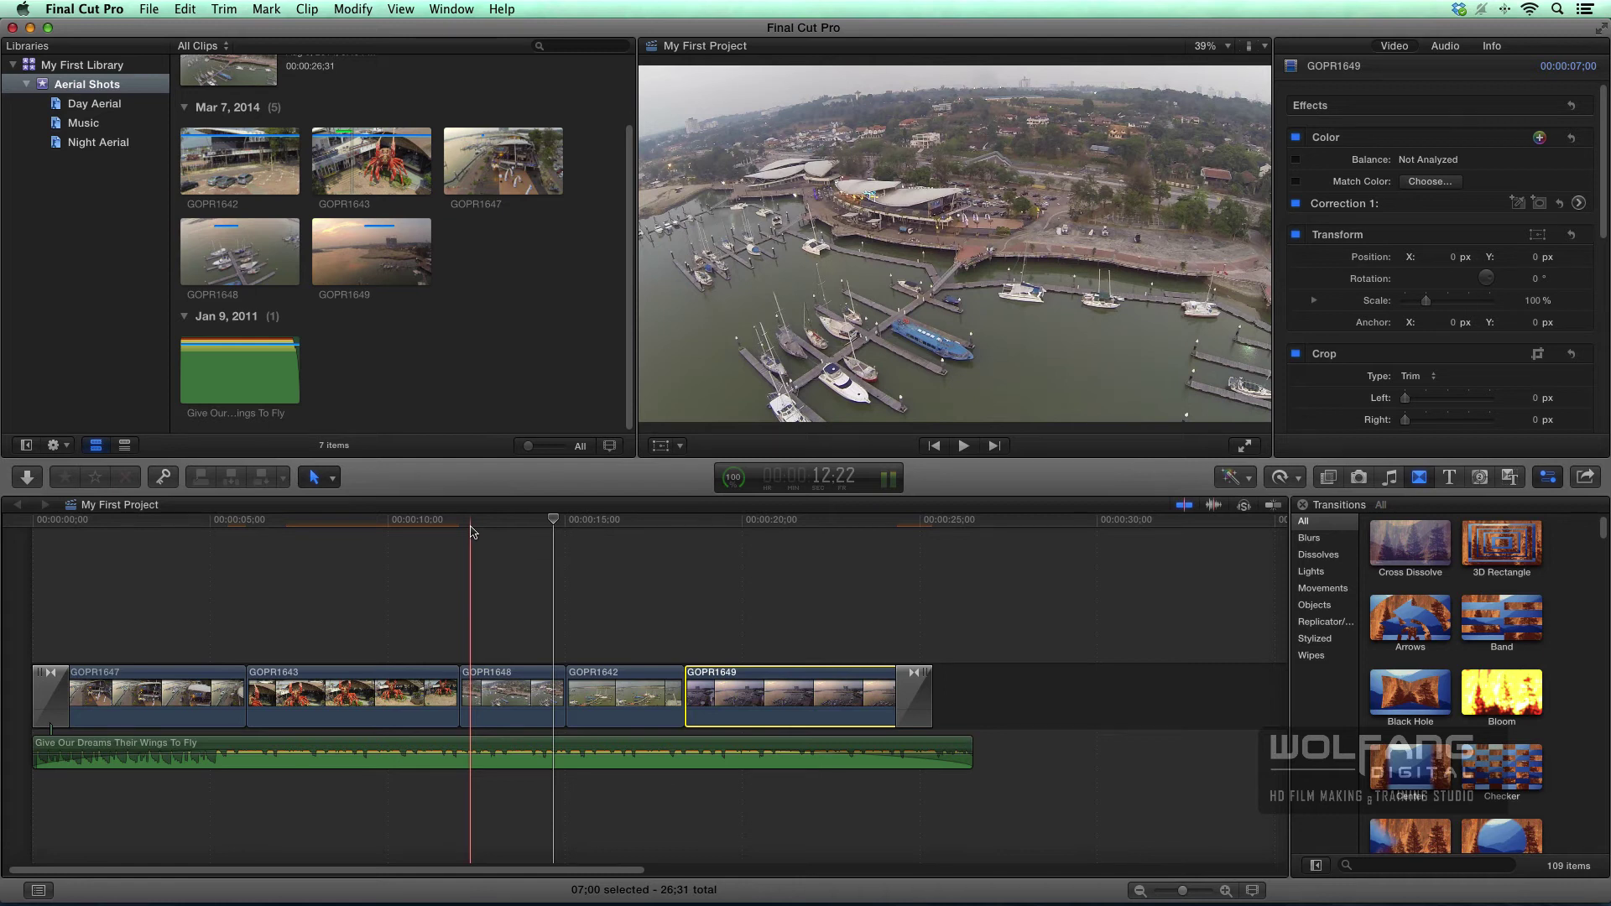
{"action": "key", "text": "space"}
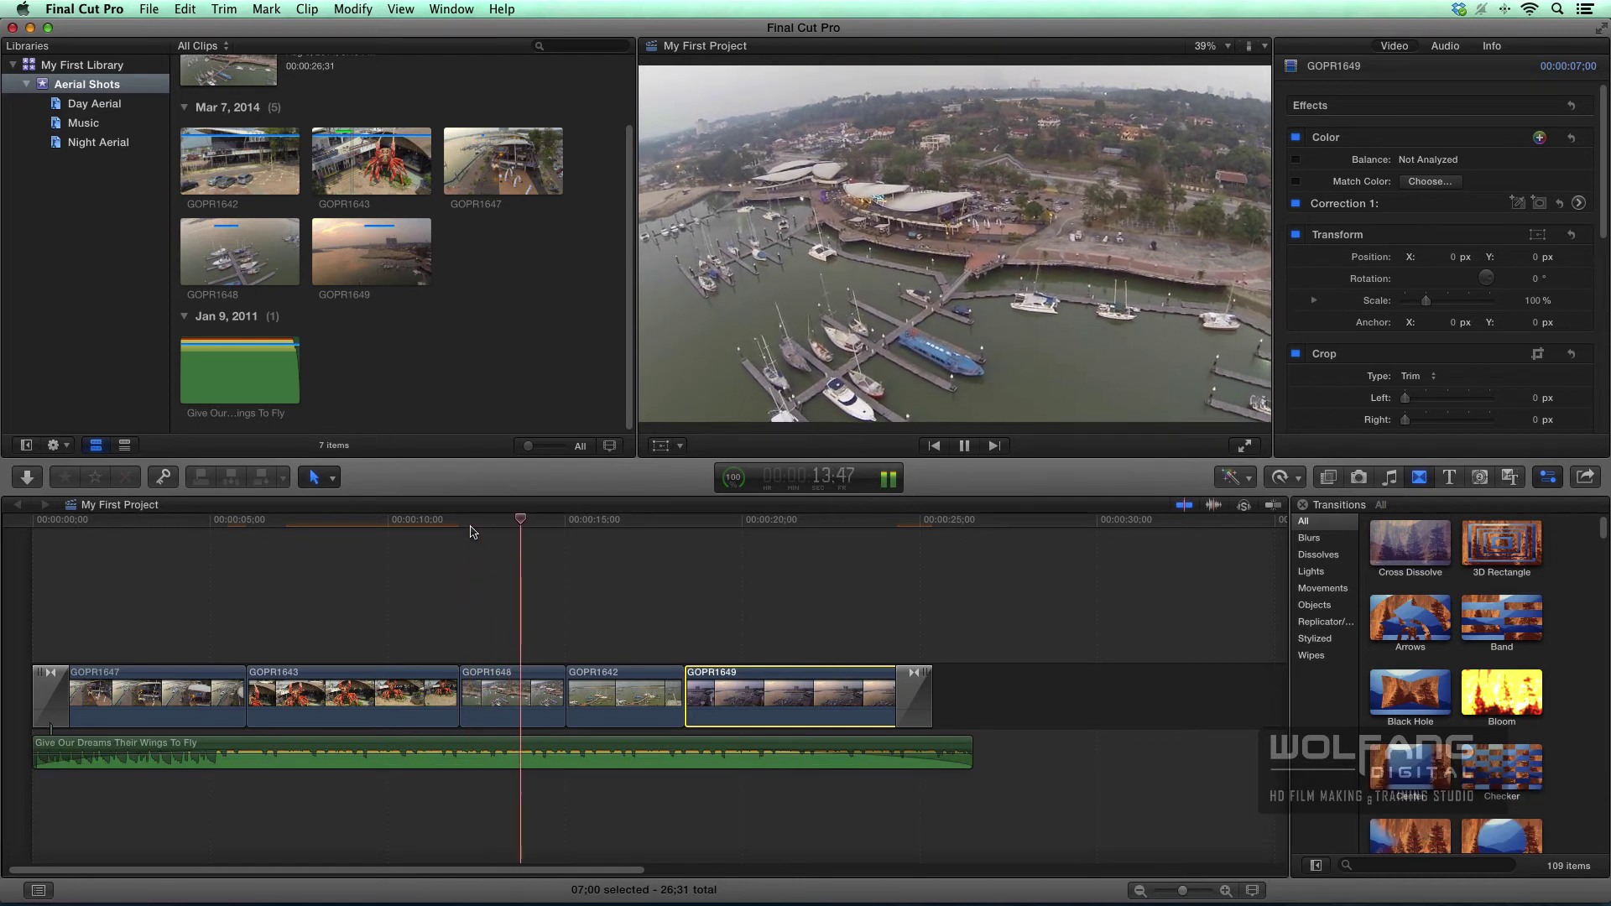
{"action": "key", "text": "space"}
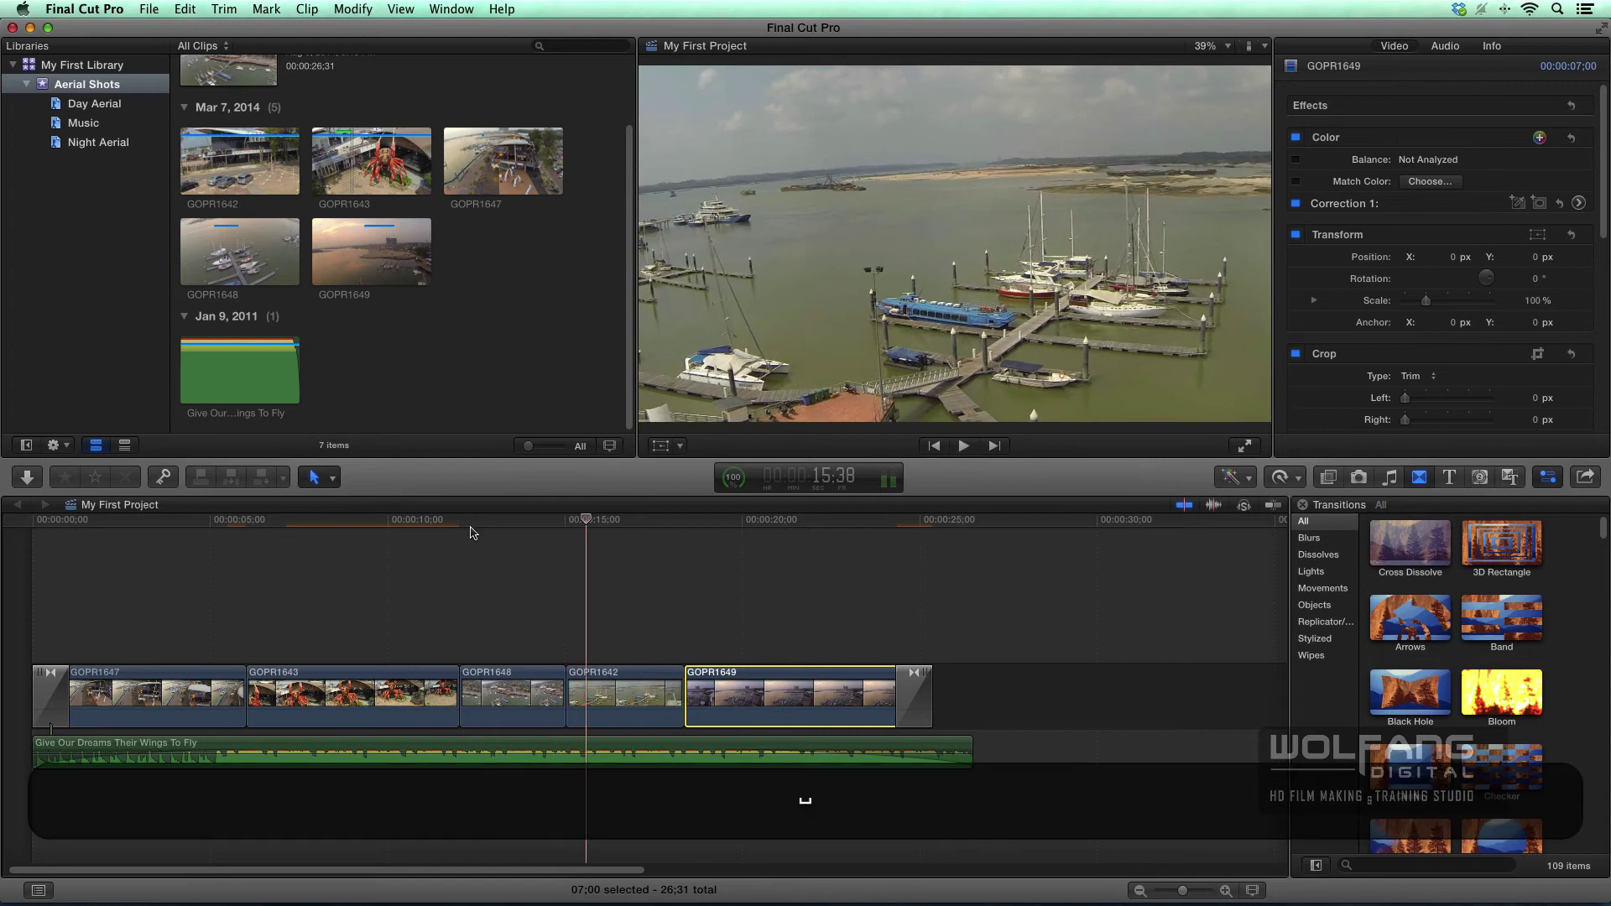
Change GOPR1648's duration to 4 seconds with Control-D, then move the playhead to 14 seconds.
{"action": "left_click", "coordinate": [521, 678]}
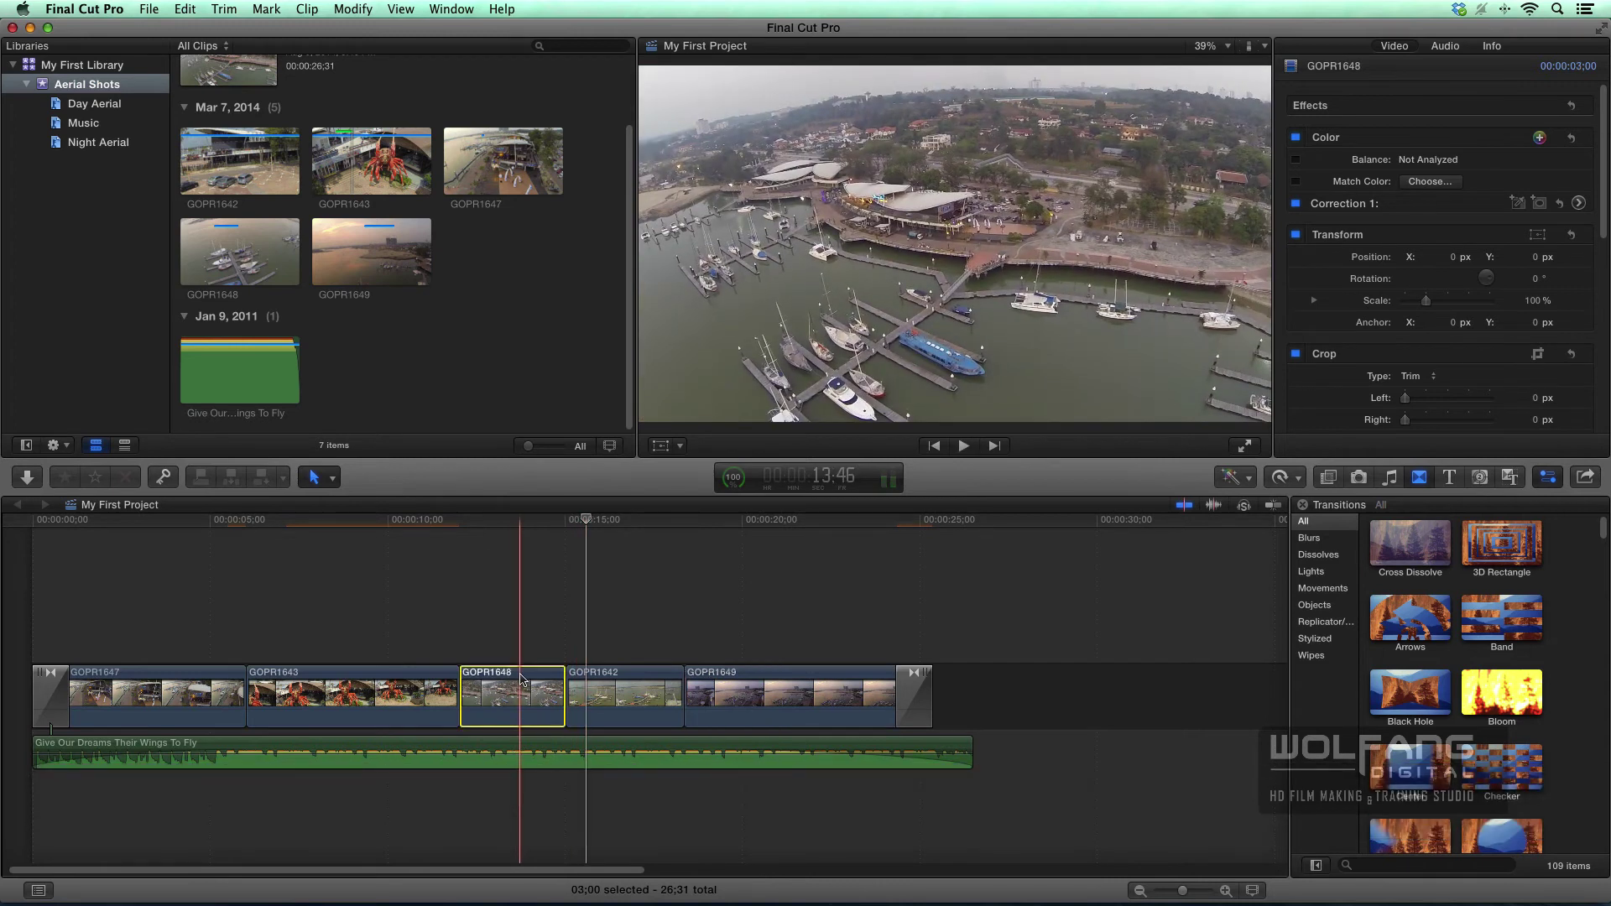
{"action": "key", "text": "ctrl"}
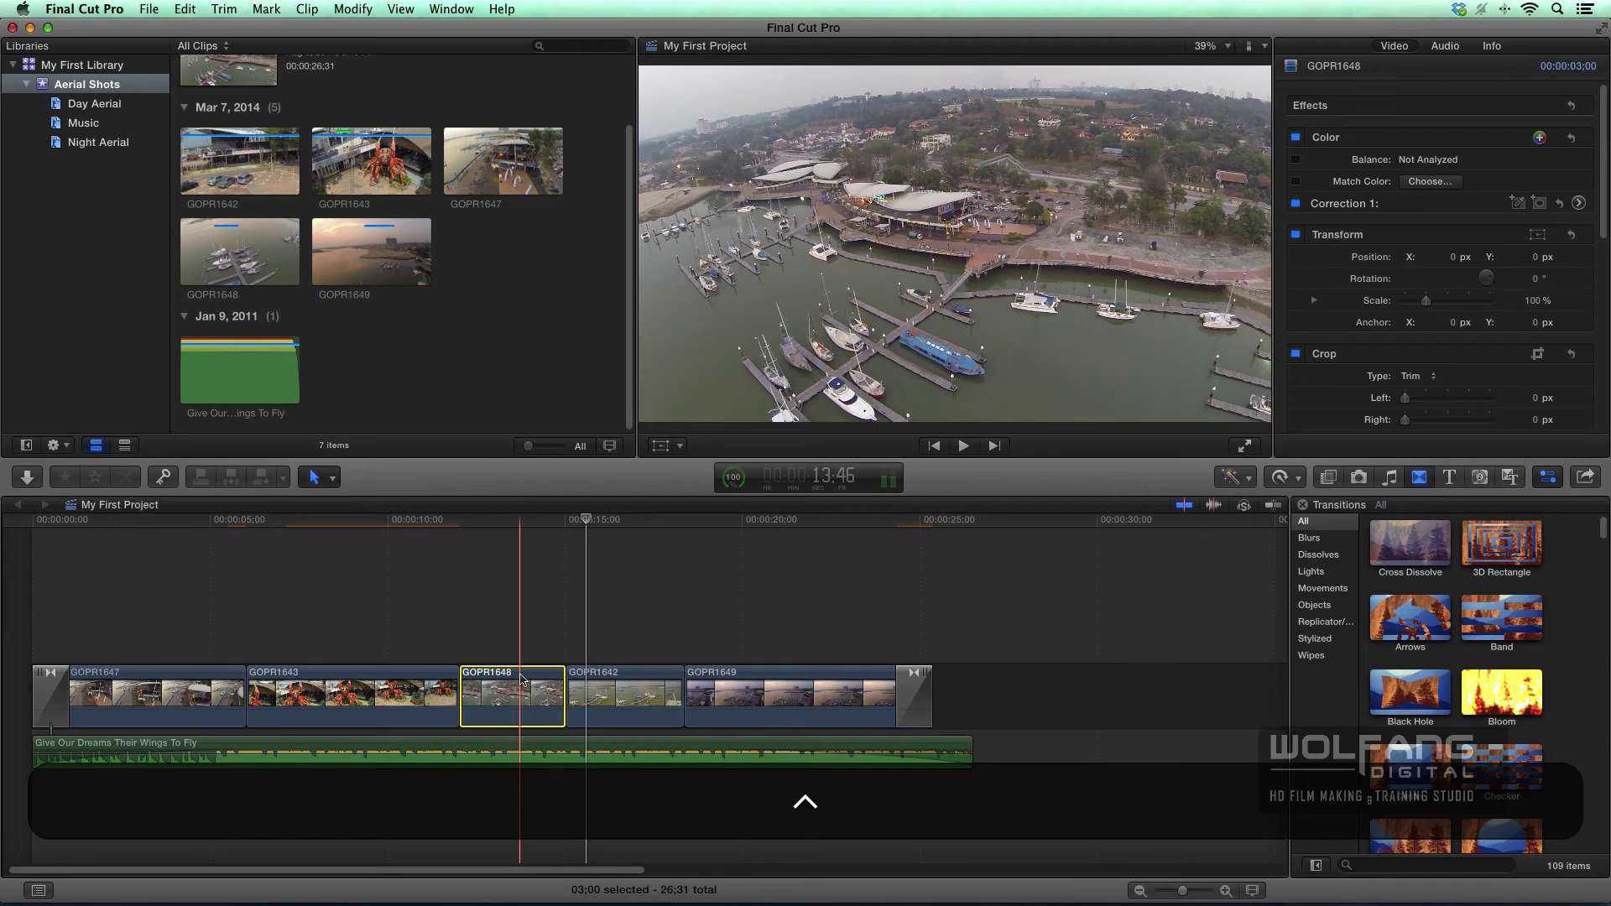
{"action": "key", "text": "ctrl+d"}
{"action": "type", "text": "4:00"}
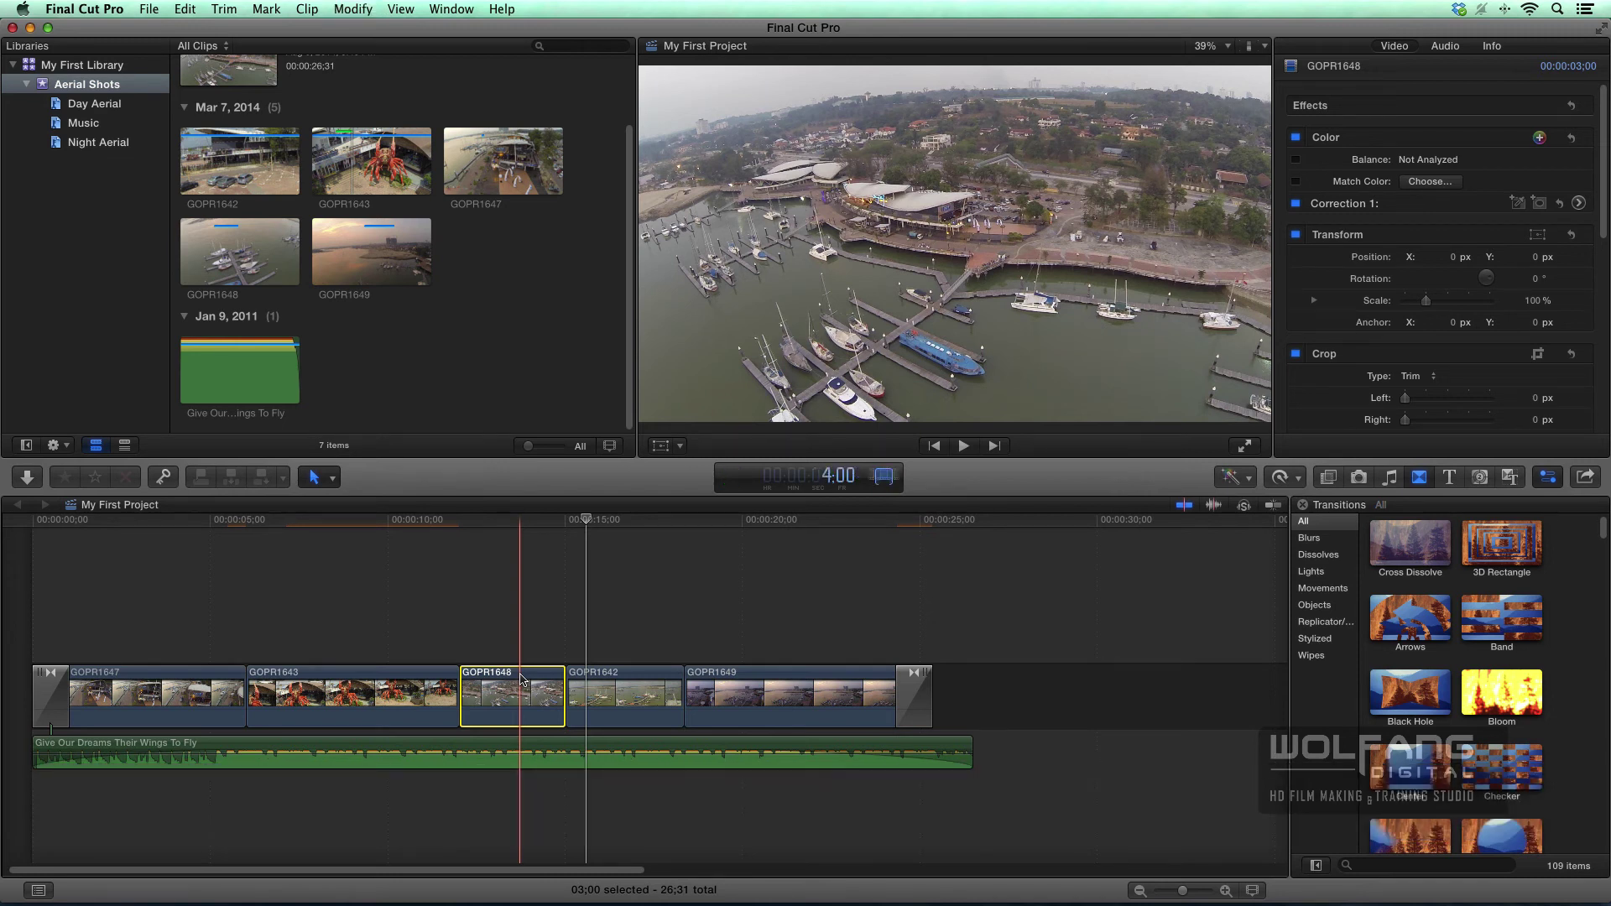
{"action": "key", "text": "Return"}
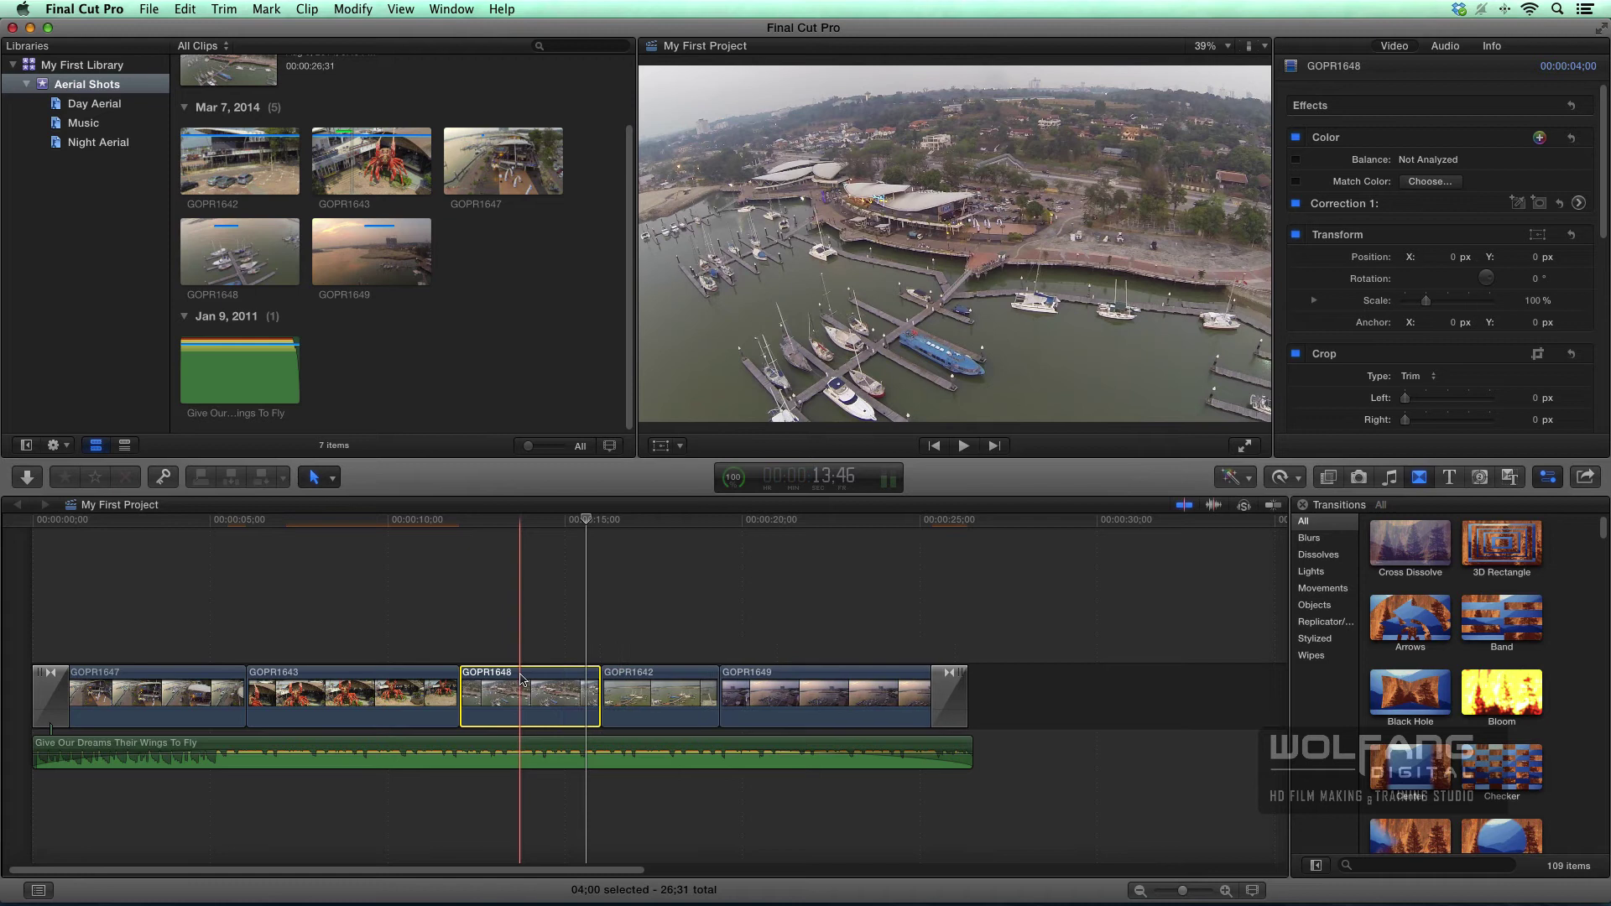
{"action": "left_click", "coordinate": [521, 677]}
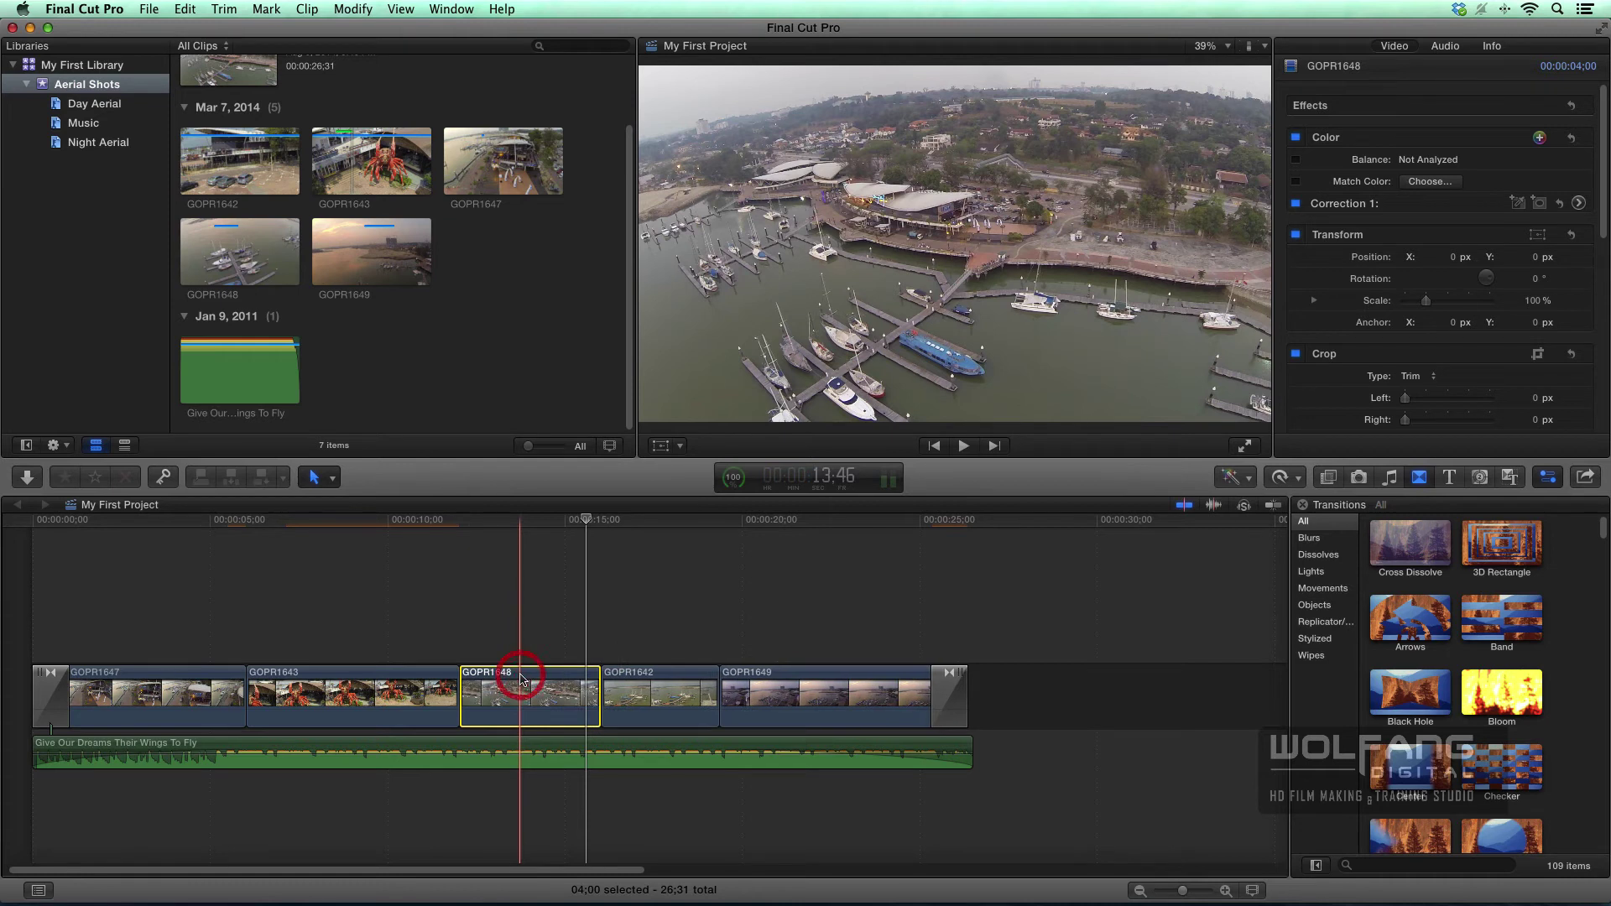
{"action": "left_click", "coordinate": [528, 521]}
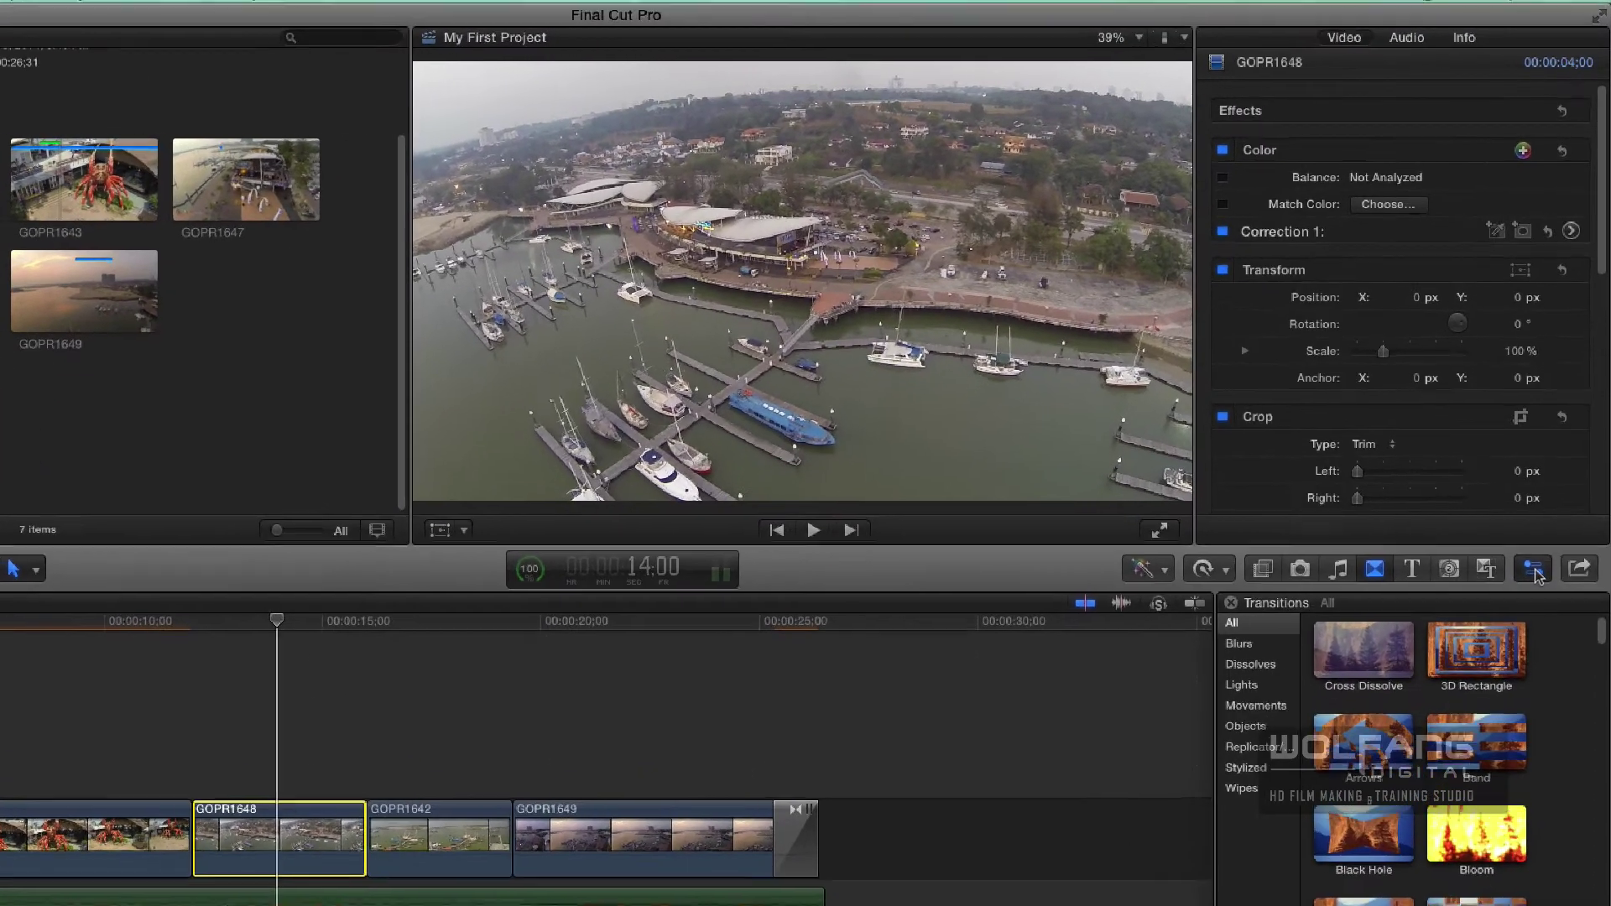
Tick Stabilization for GOPR1648 in the Video Inspector.
{"action": "left_click", "coordinate": [1541, 517]}
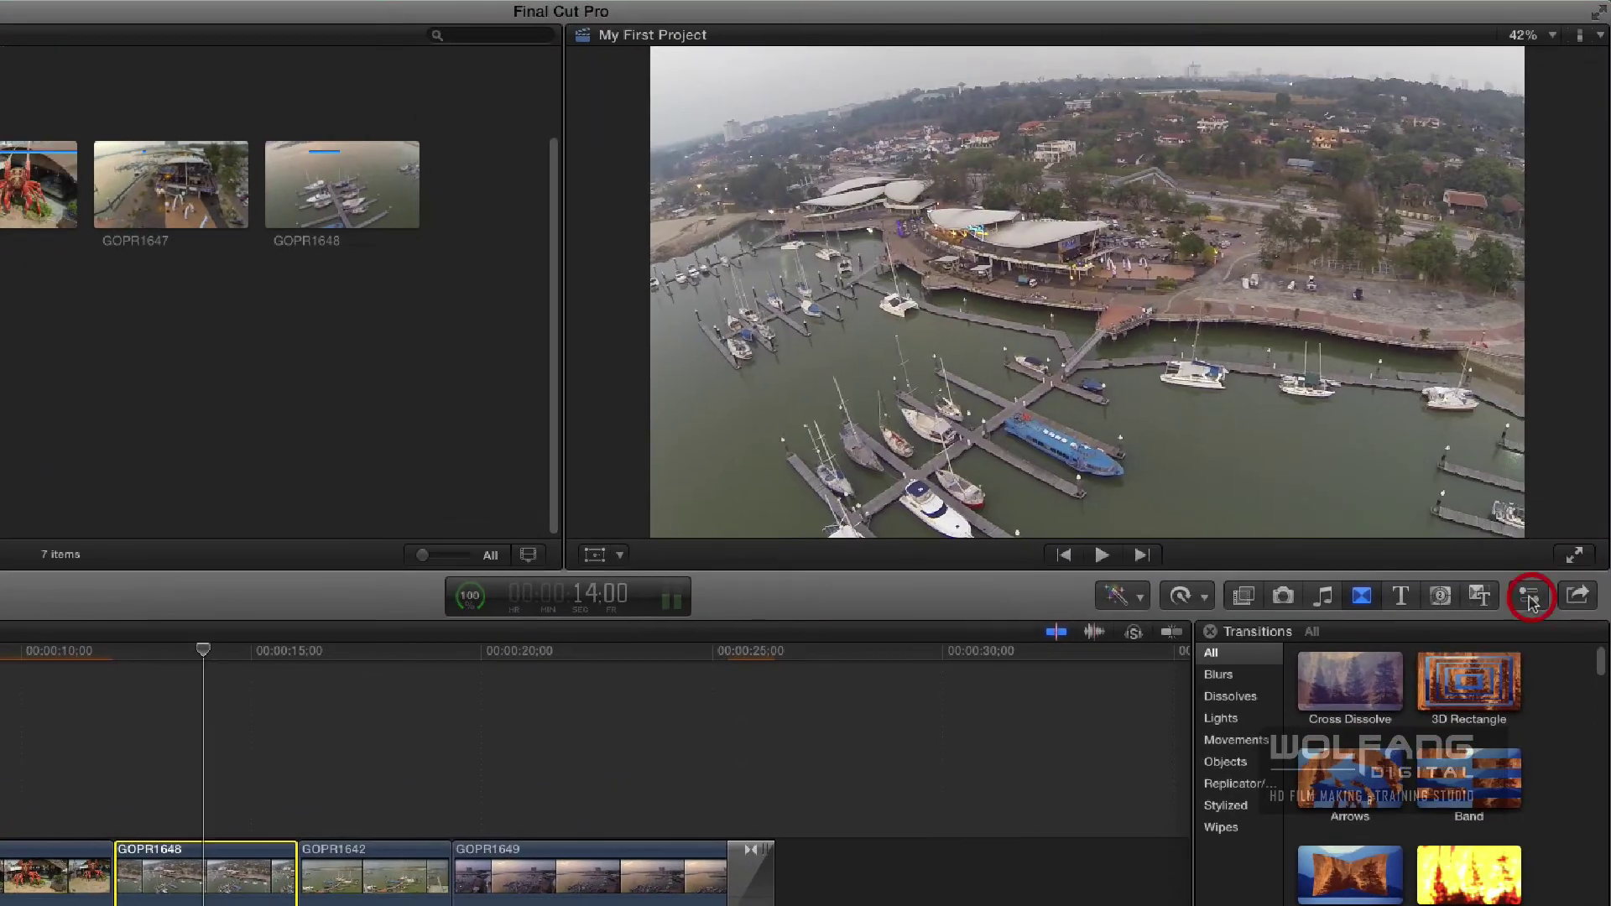
{"action": "left_click", "coordinate": [1531, 597]}
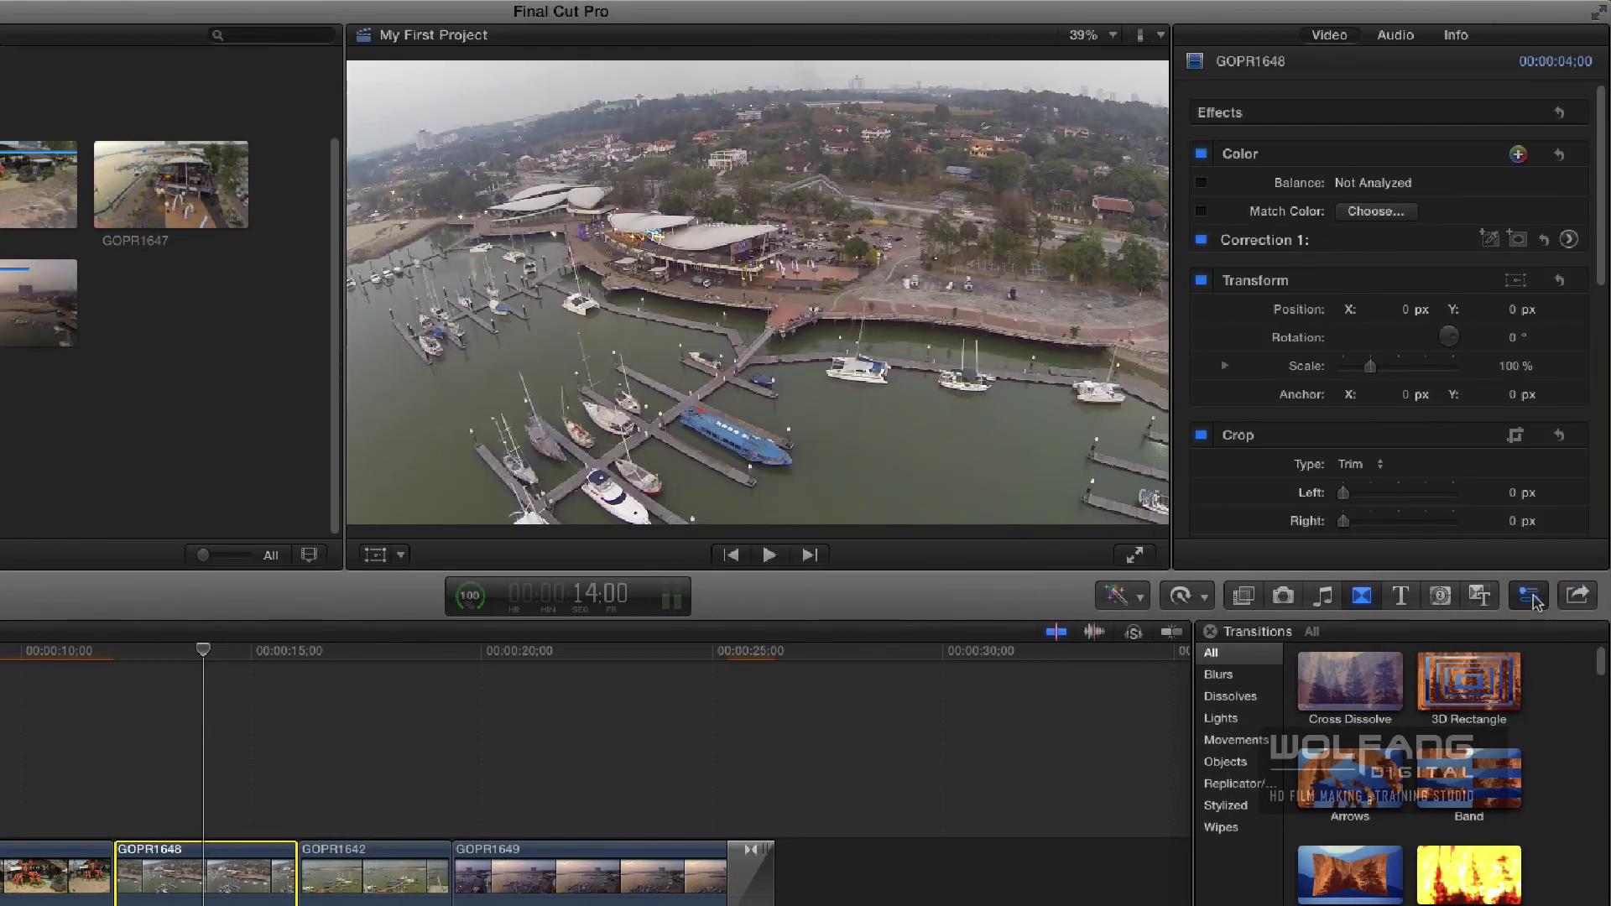
{"action": "left_click_drag", "start_coordinate": [1604, 252], "coordinate": [1584, 504]}
{"action": "left_click", "coordinate": [1201, 218]}
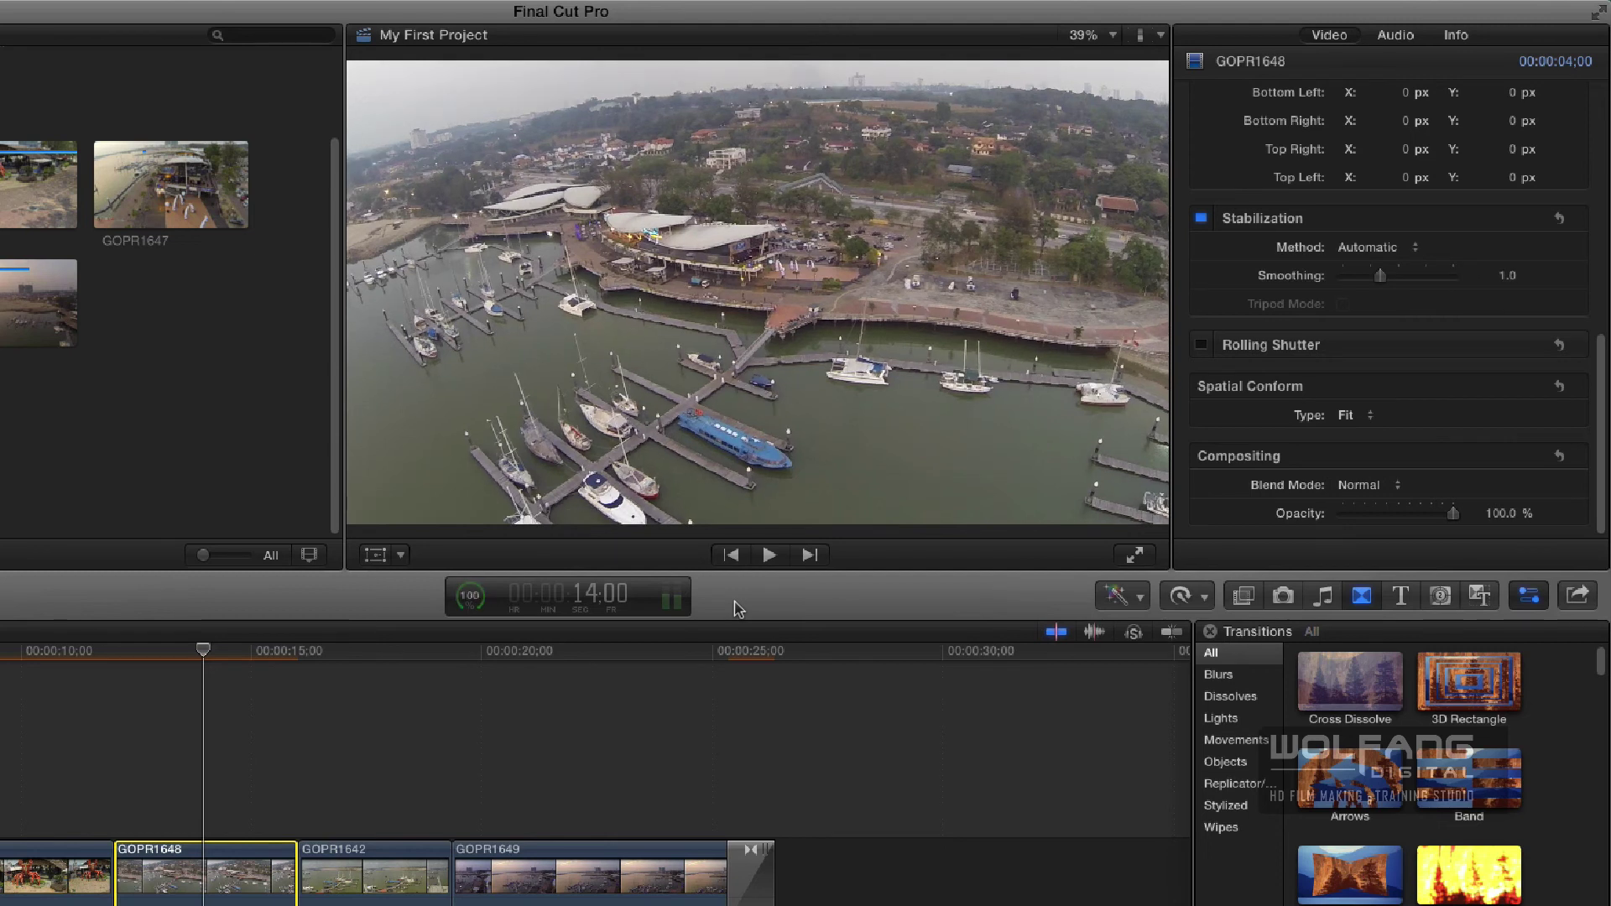
Play the stabilized clip from 12:10 to review it and keep the method on Automatic.
{"action": "left_click", "coordinate": [119, 655]}
{"action": "key", "text": "space"}
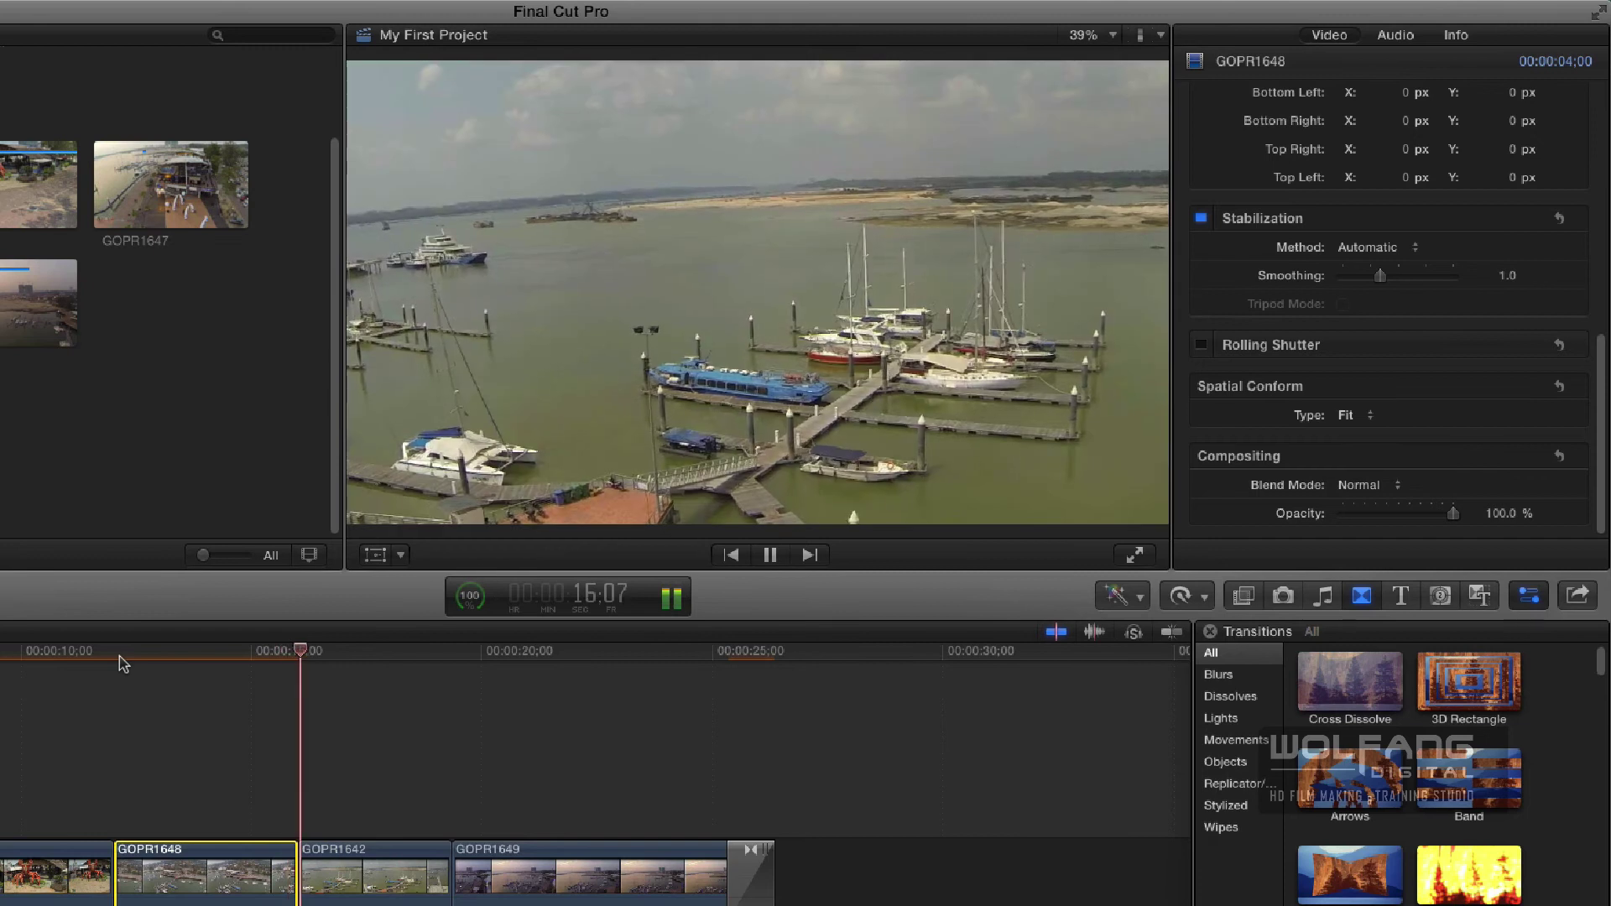
{"action": "left_click", "coordinate": [120, 656]}
{"action": "key", "text": "space"}
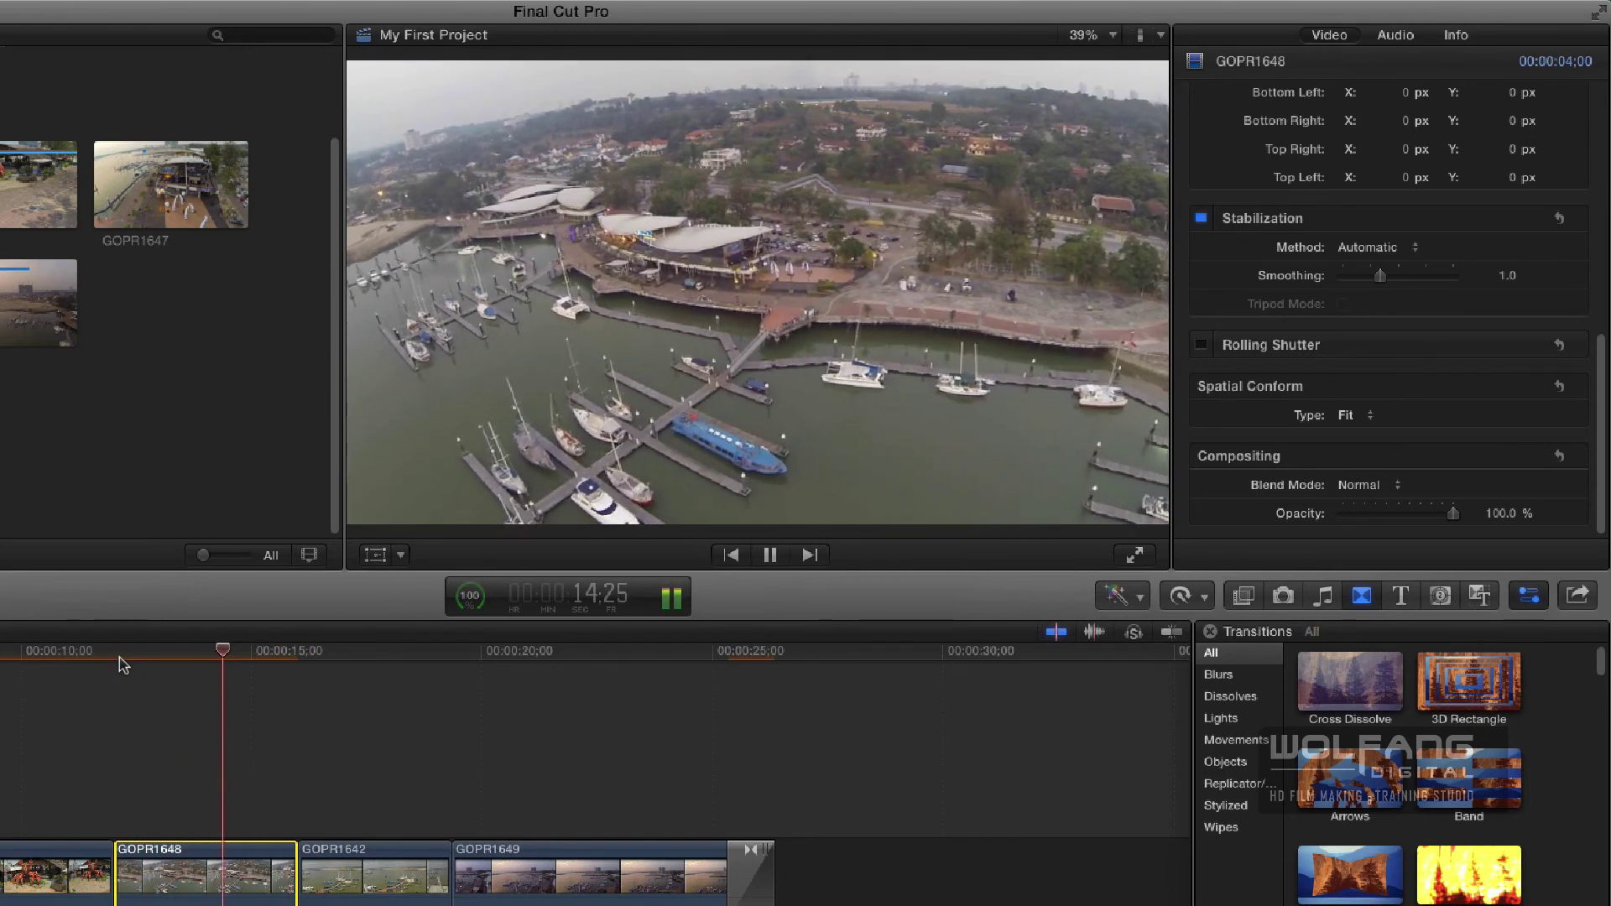
{"action": "key", "text": "space"}
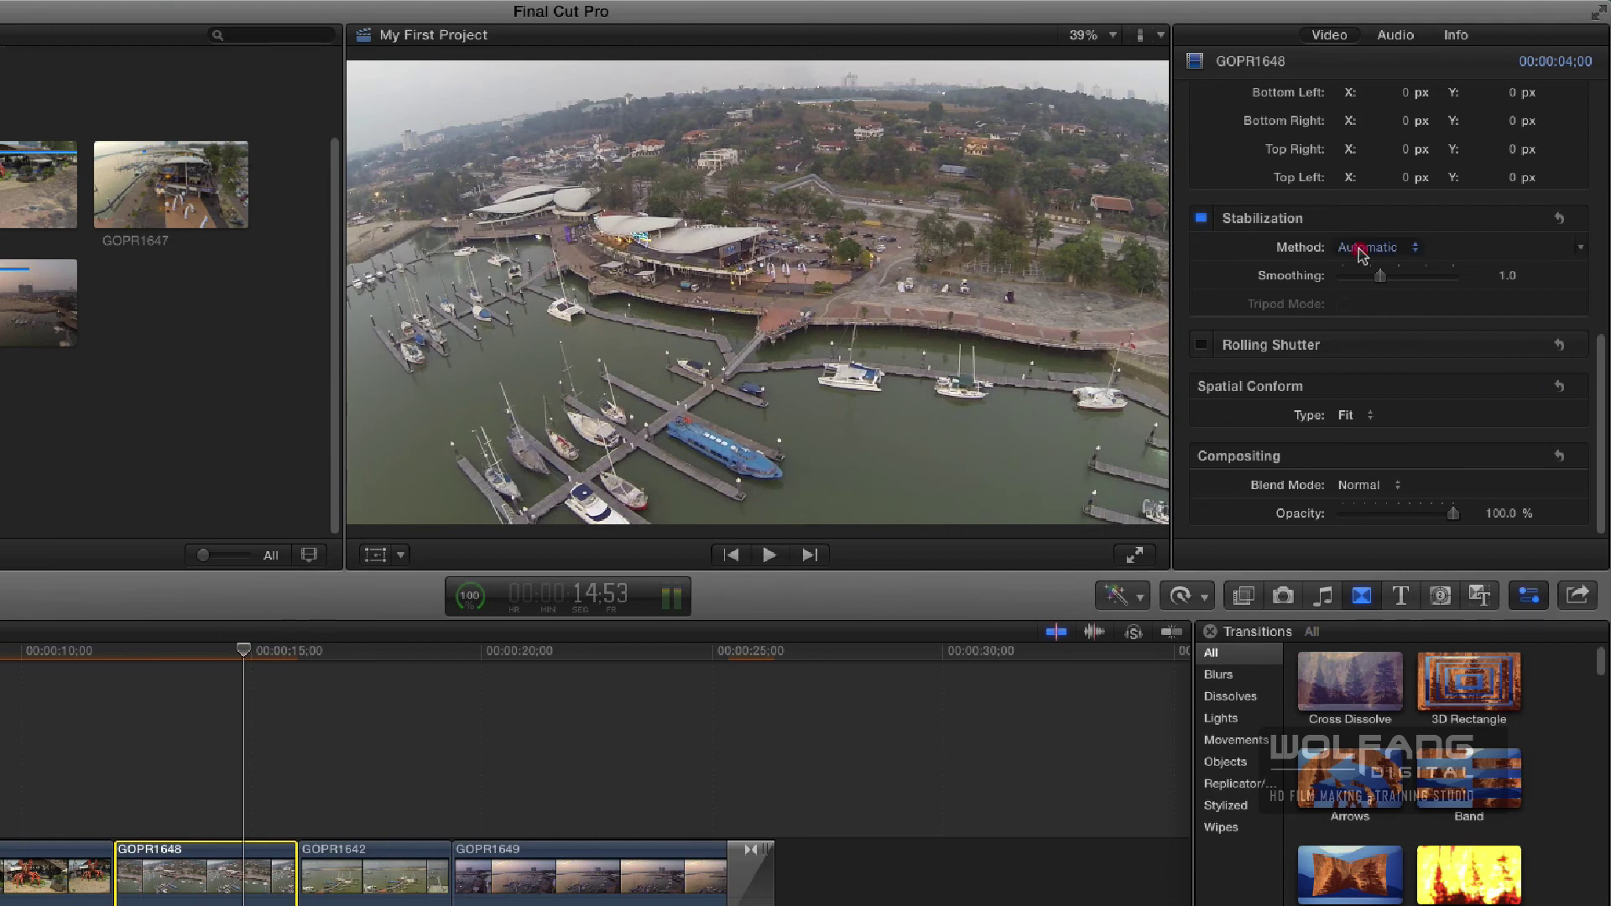
{"action": "left_click", "coordinate": [1361, 250]}
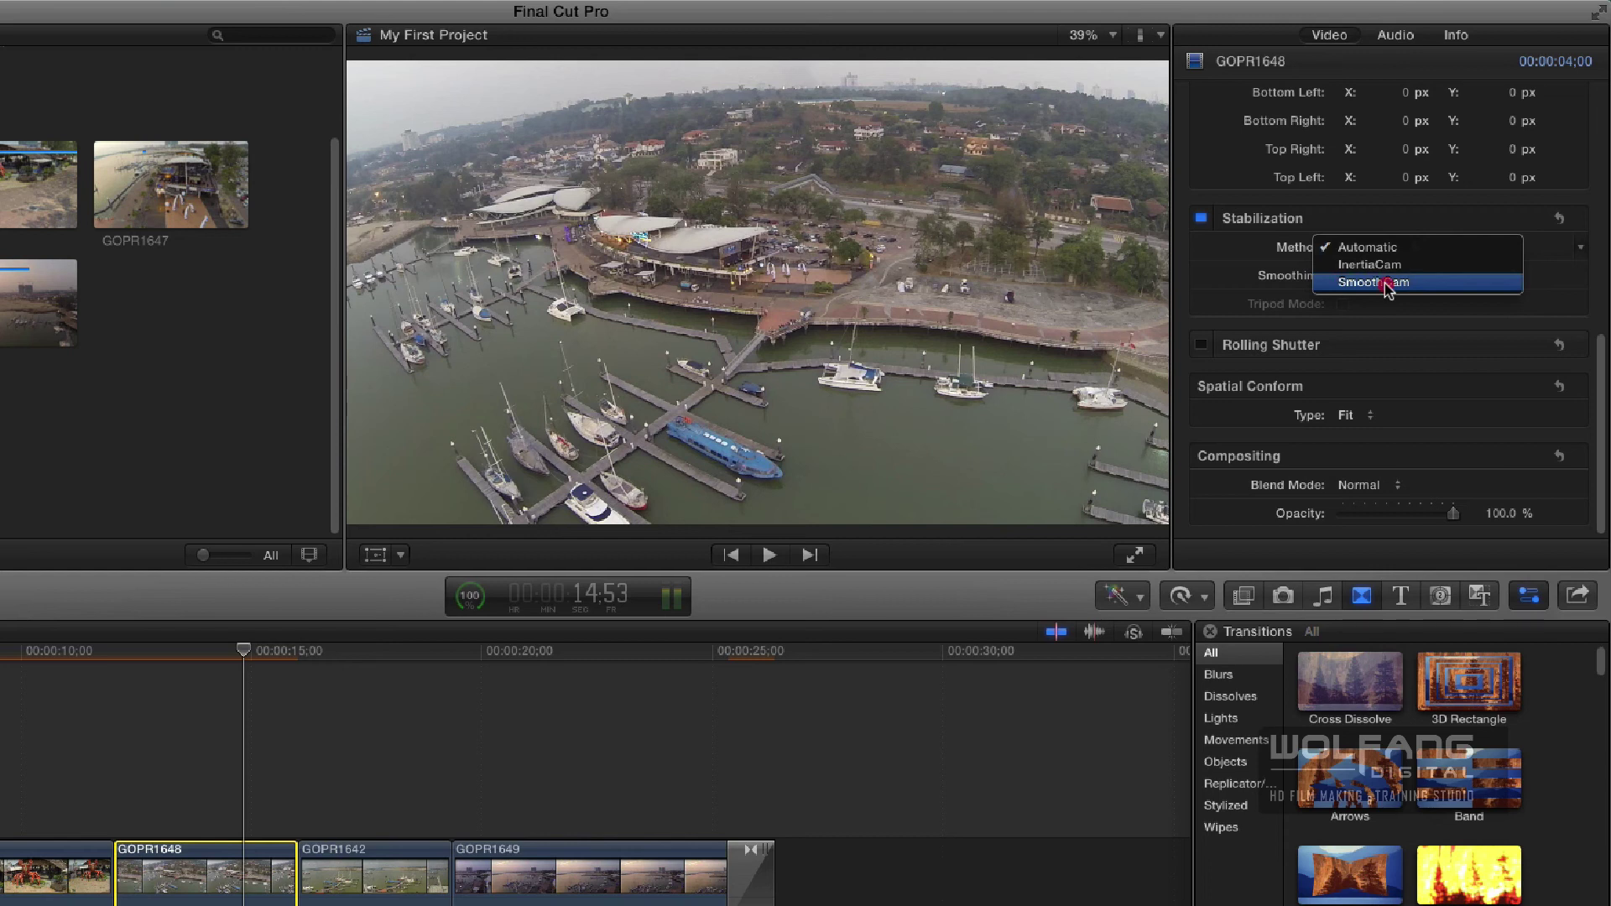
{"action": "left_click", "coordinate": [1380, 248]}
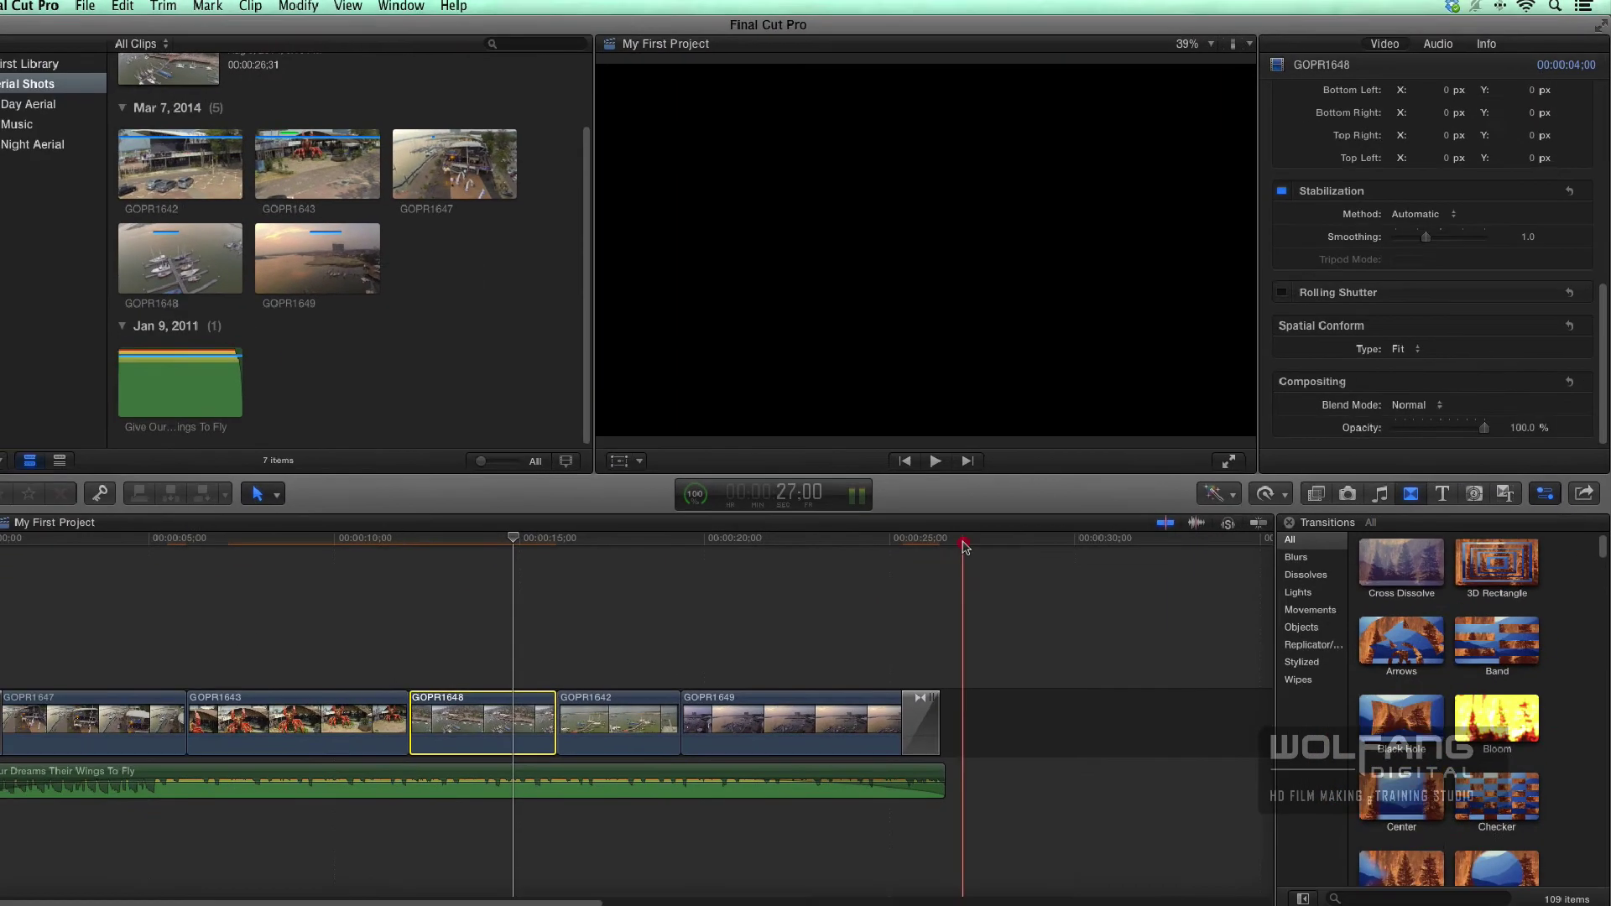
Return the playhead to the project start with Home and play the whole edit.
{"action": "left_click", "coordinate": [964, 544]}
{"action": "key", "text": "Home"}
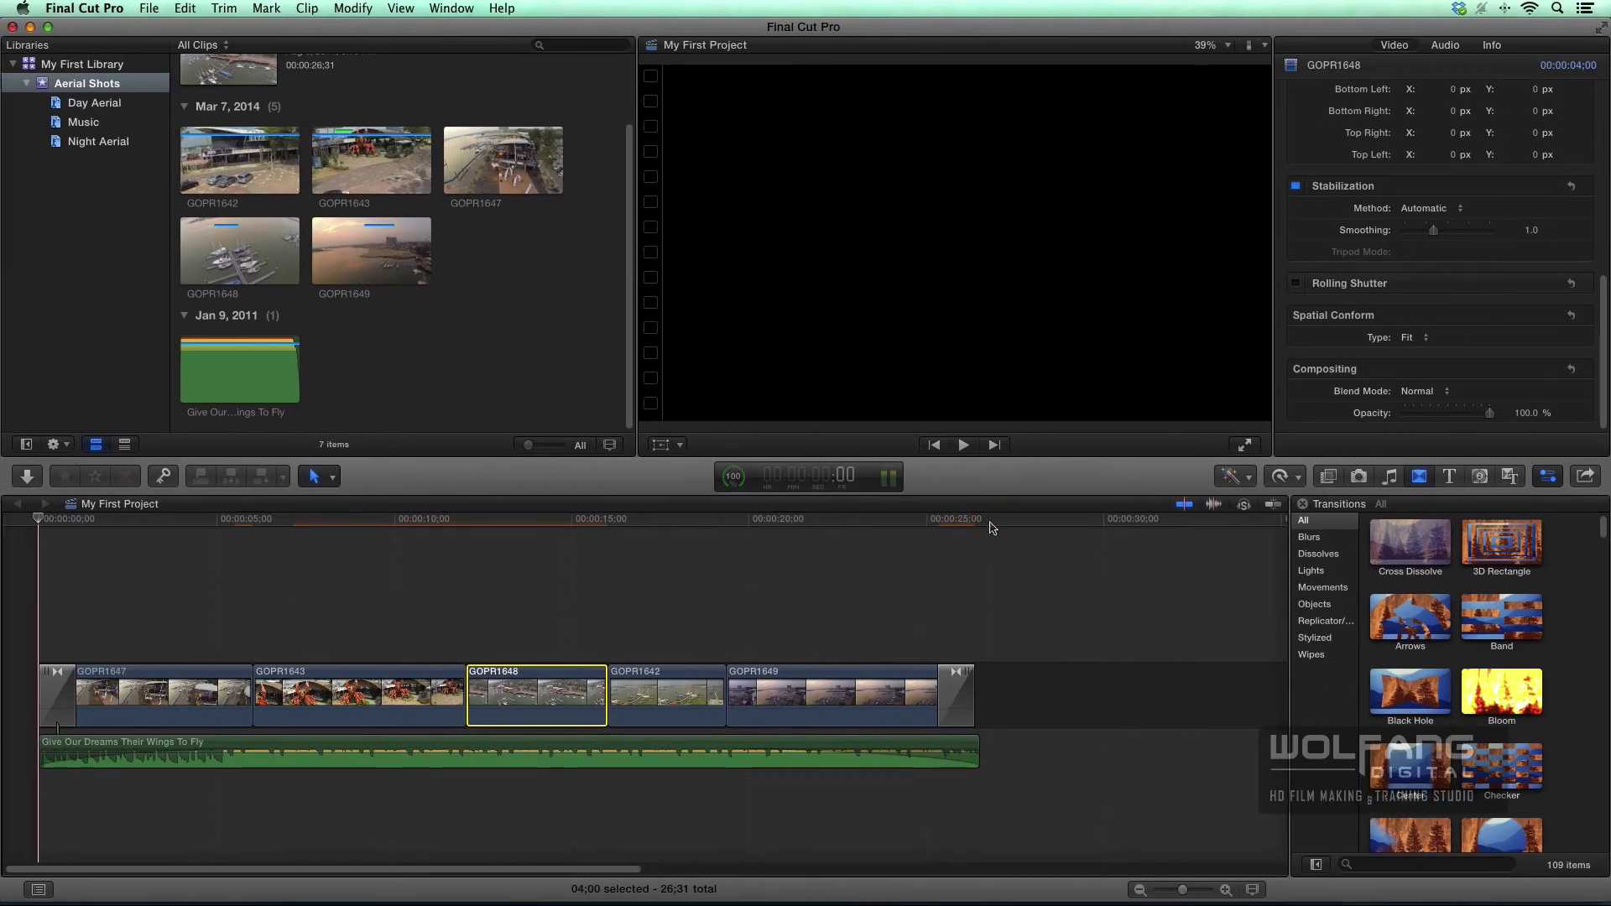
{"action": "key", "text": "space"}
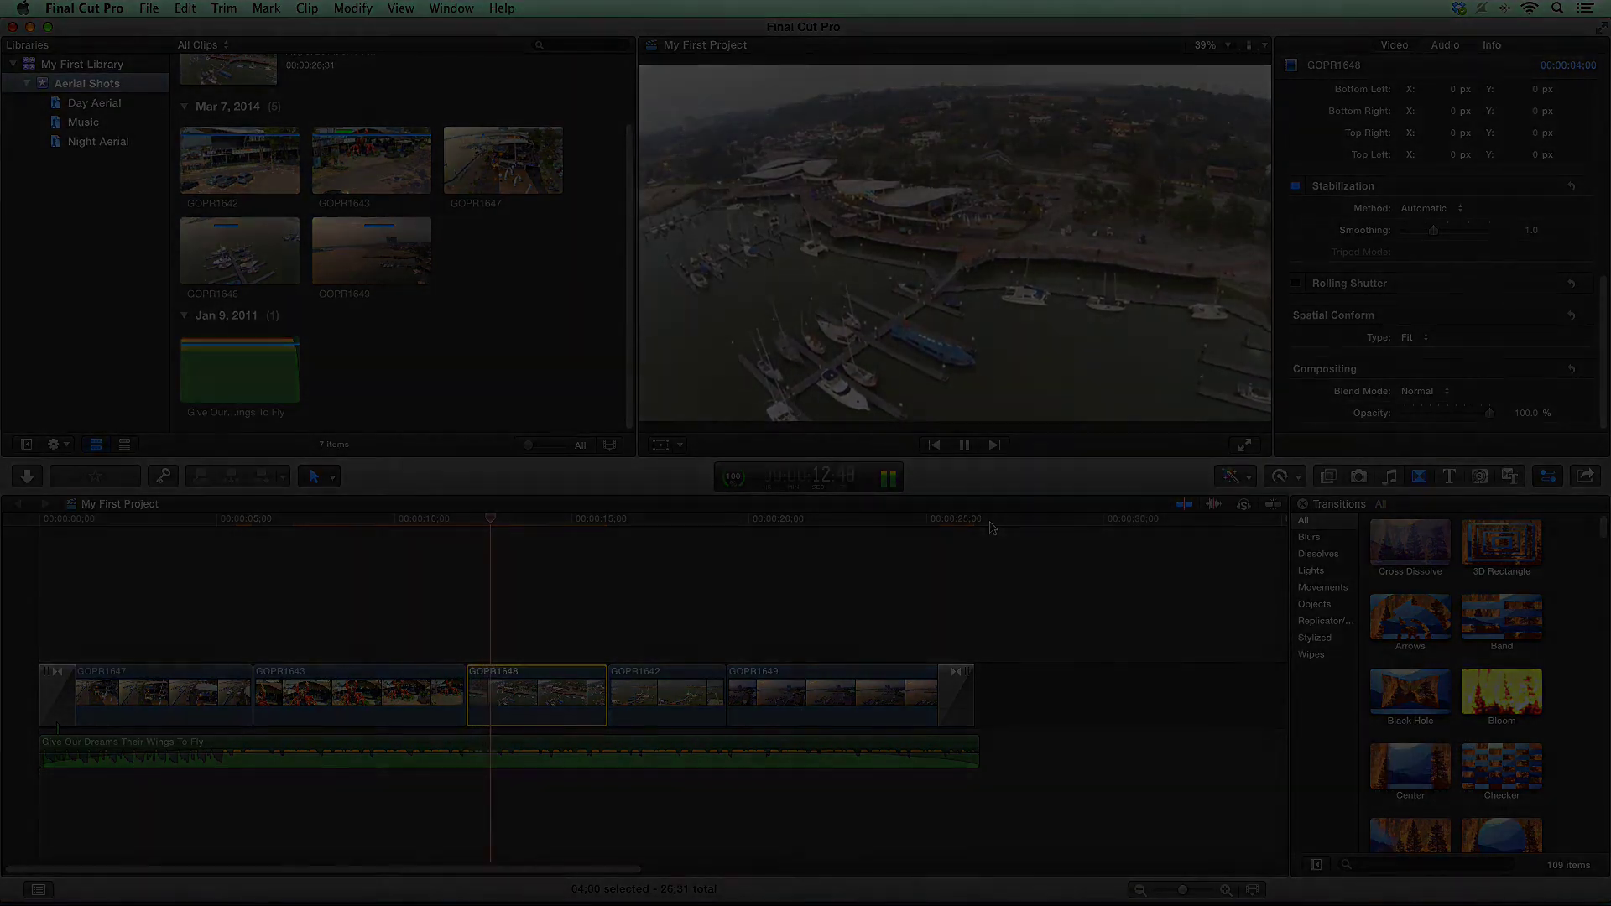
From Training & Workshops, open the Final Cut Pro X Video Editing Course under Film/Video Editing Courses.
{"action": "left_click", "coordinate": [558, 165]}
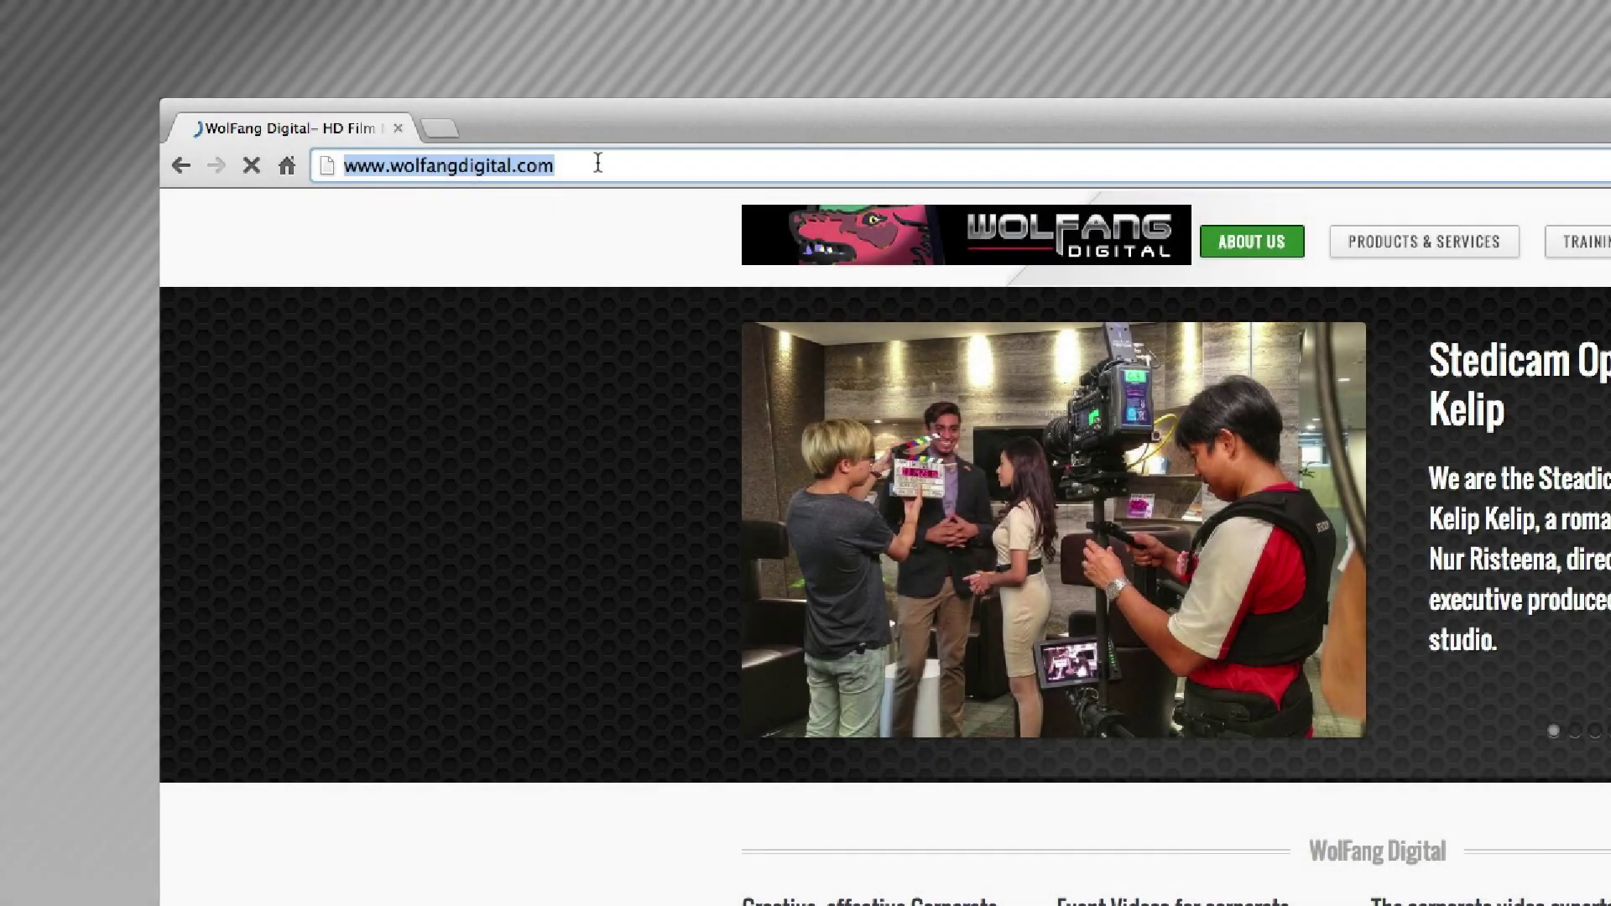
{"action": "left_click", "coordinate": [596, 165]}
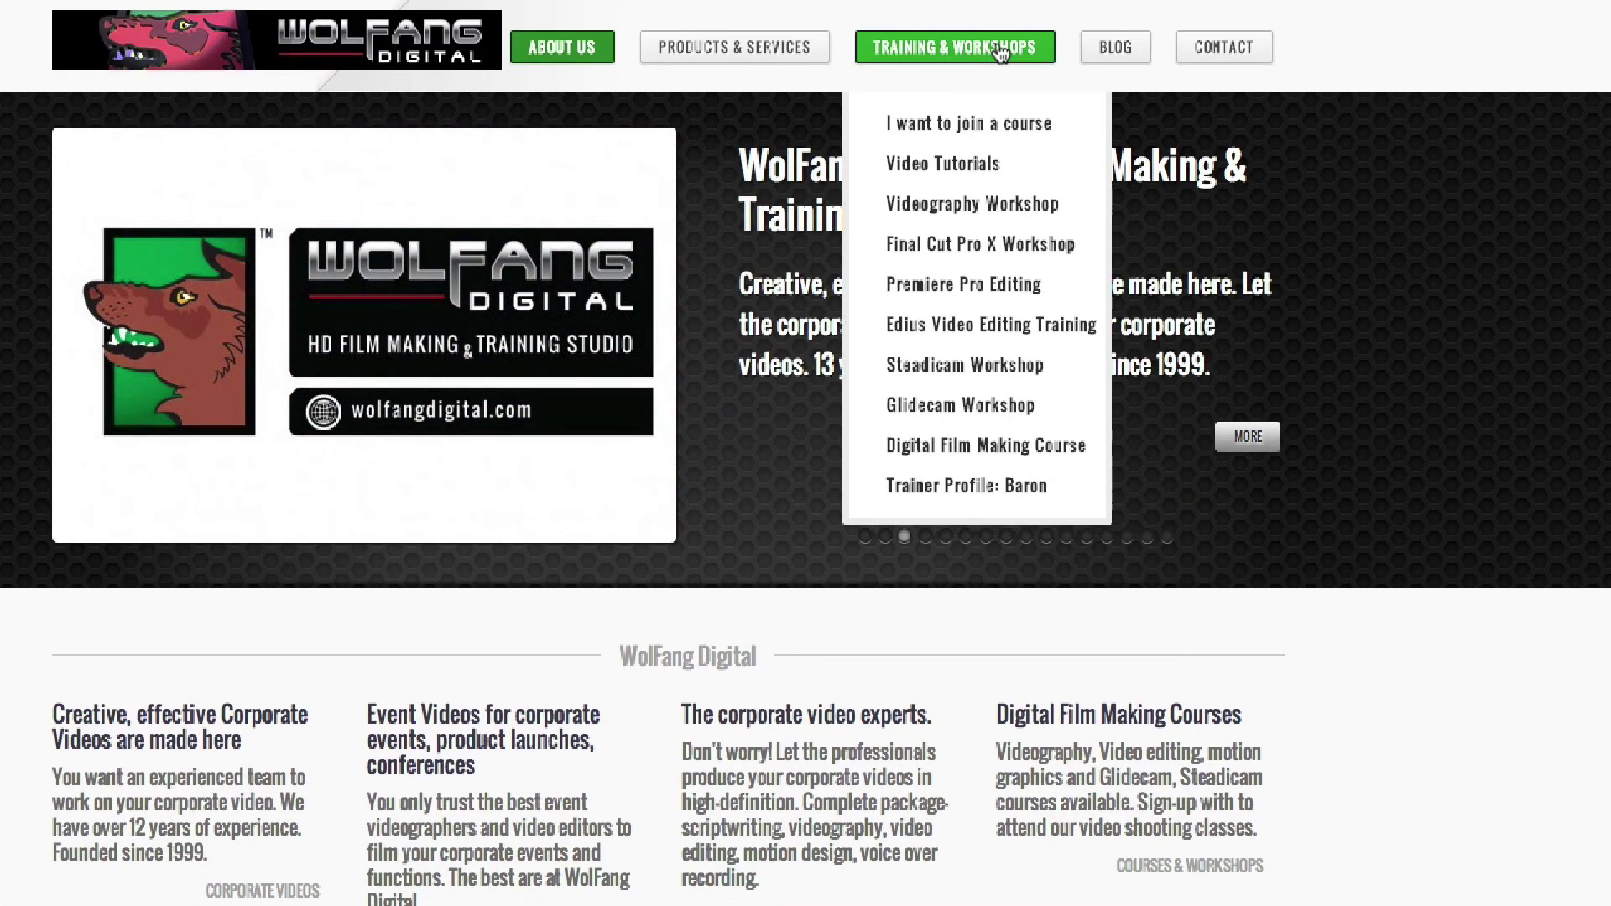
{"action": "left_click", "coordinate": [1037, 55]}
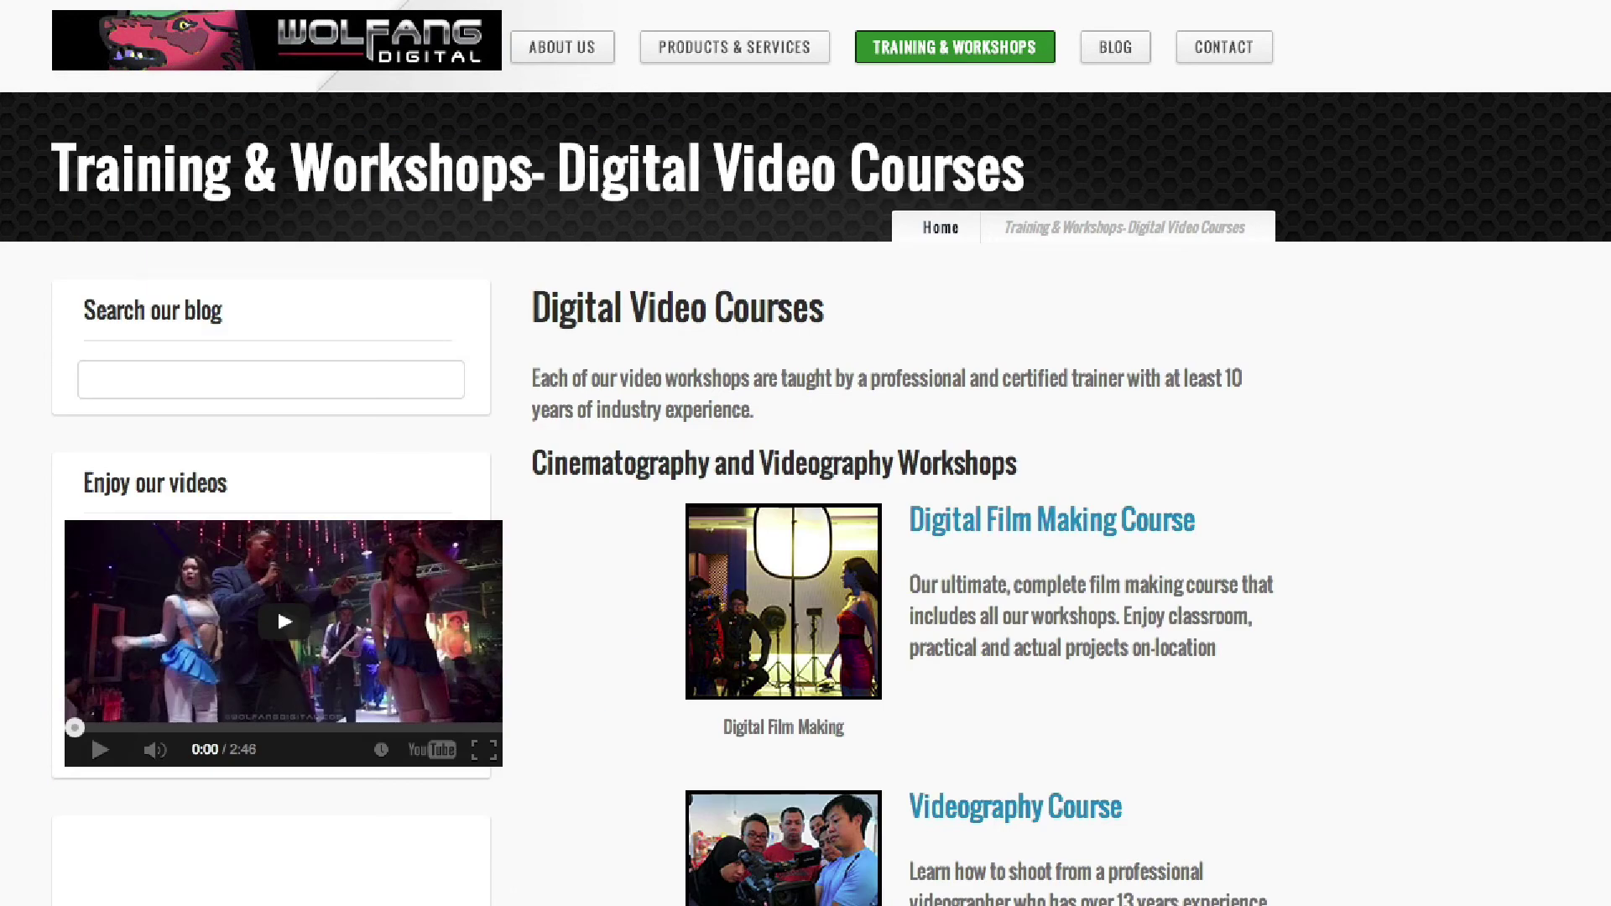
{"action": "scroll", "coordinate": [806, 453], "scroll_direction": "down", "scroll_amount": 10}
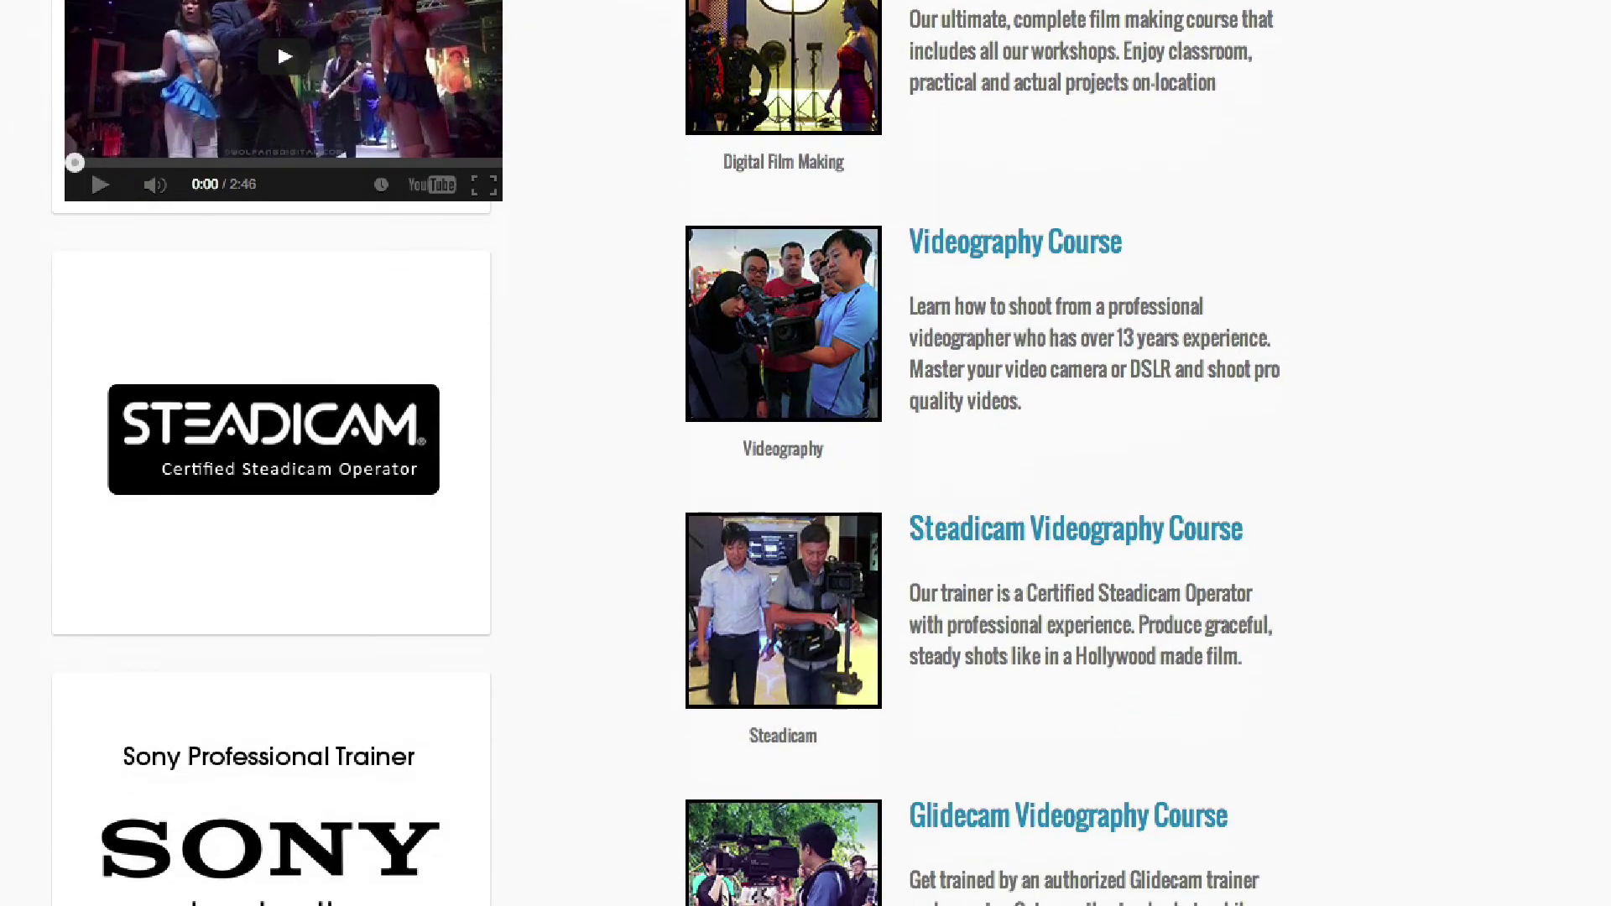
{"action": "scroll", "coordinate": [805, 453], "scroll_direction": "down", "scroll_amount": 5}
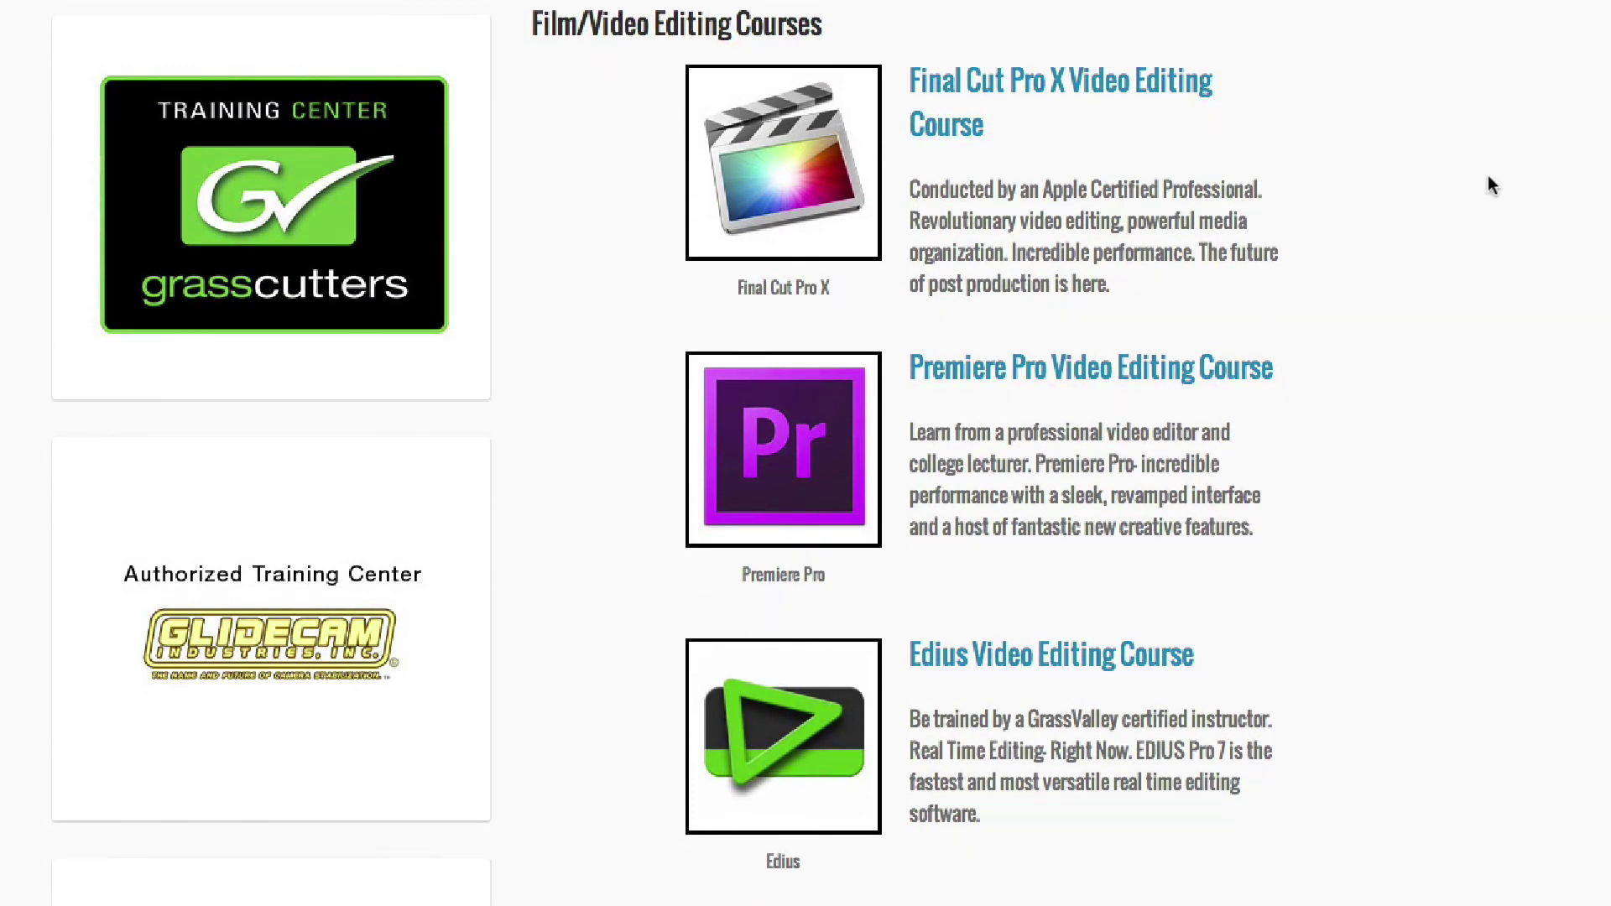
{"action": "left_click", "coordinate": [1160, 93]}
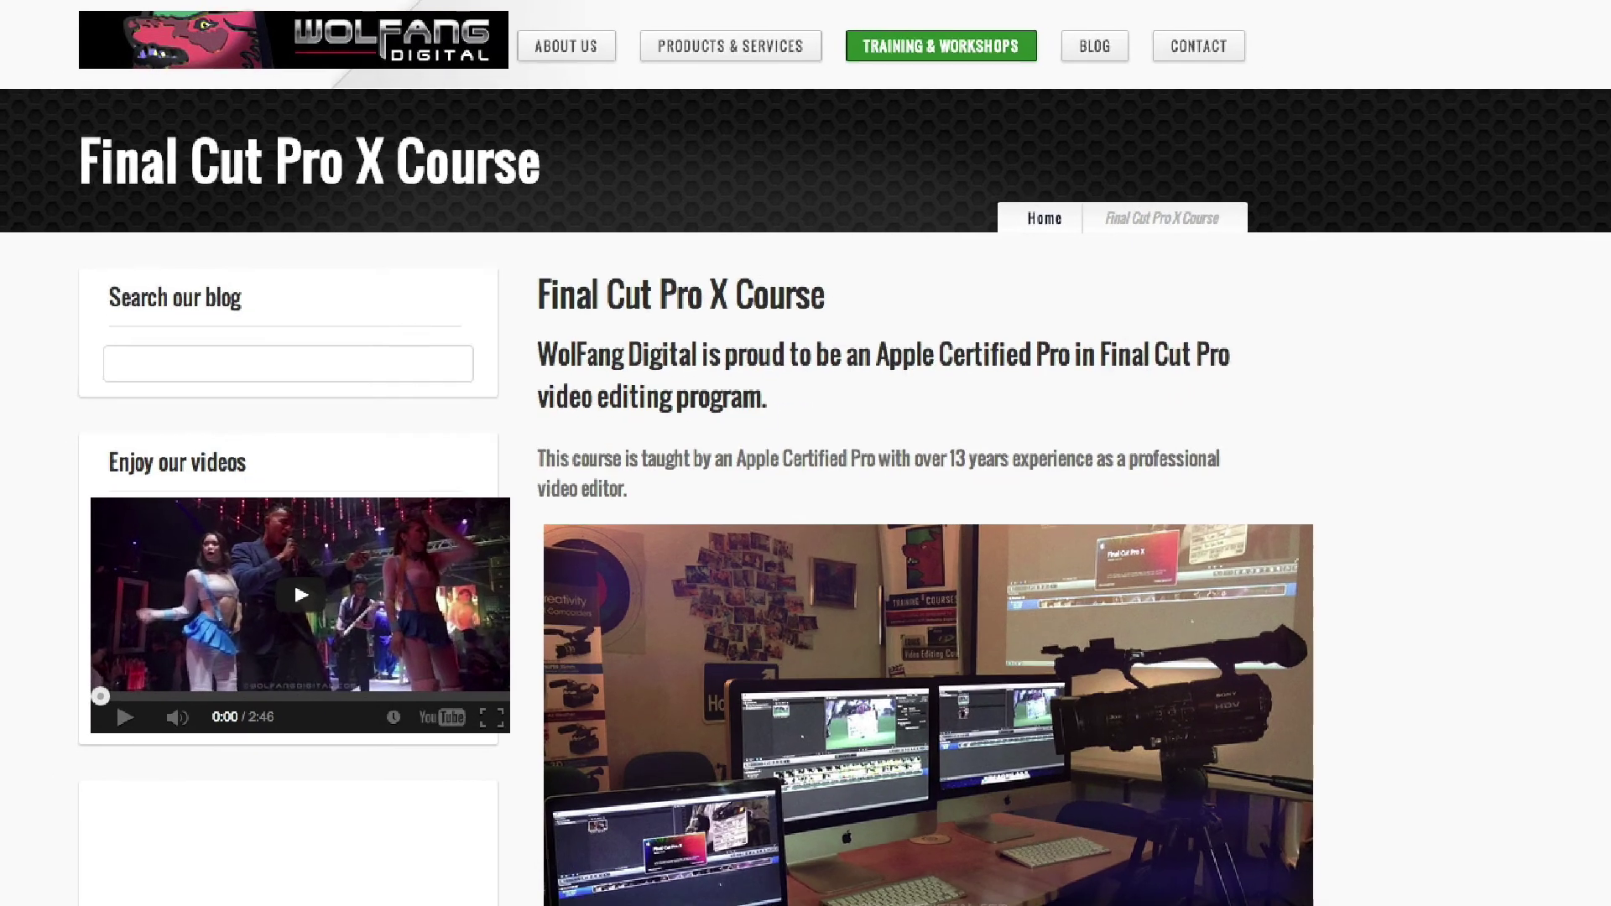